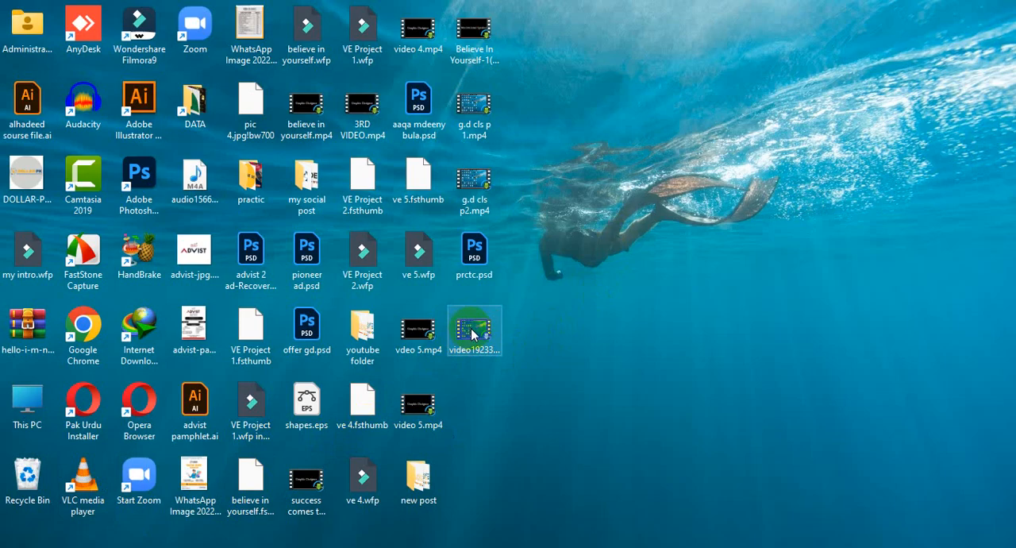
left_click(208, 355)
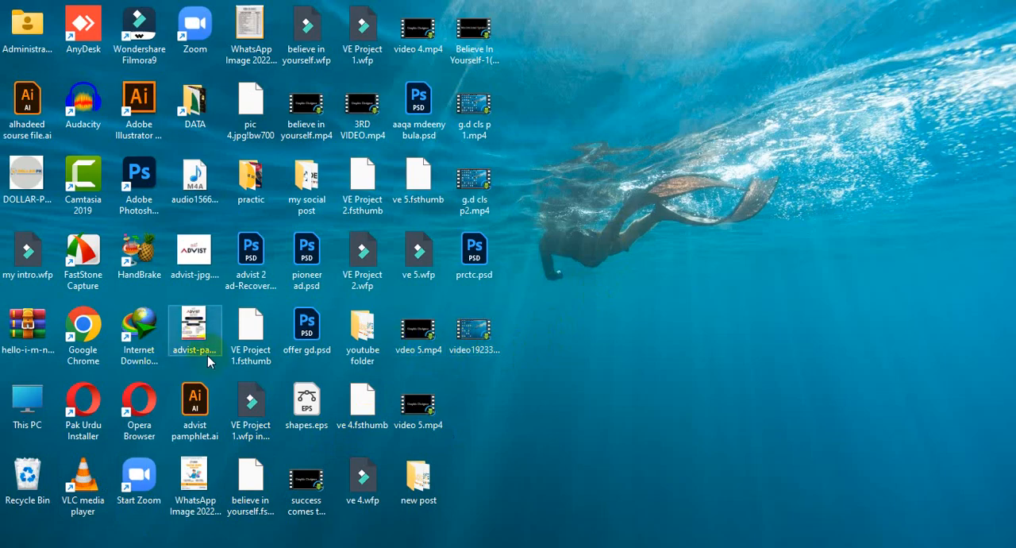
key("Down")
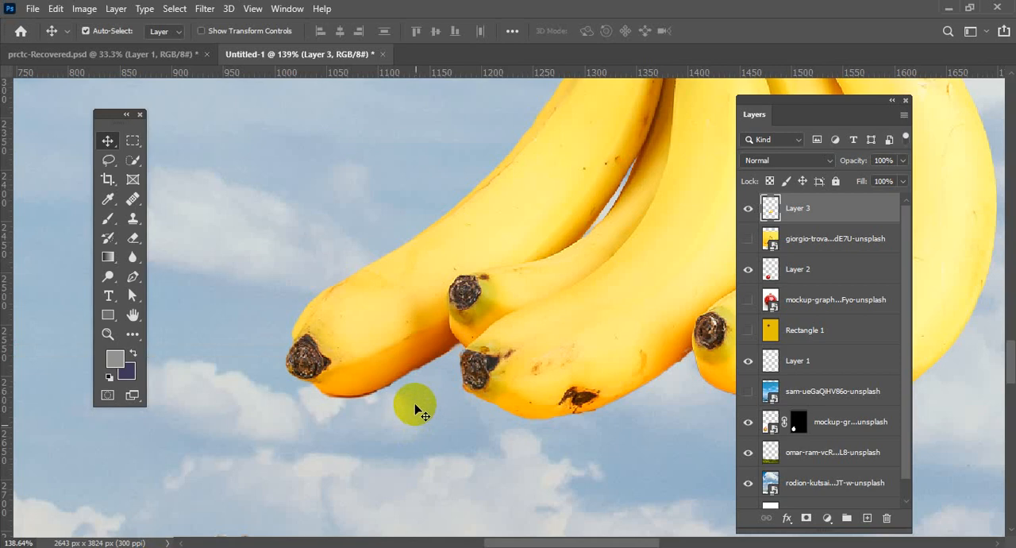
Start a Pen path on Layer 3 along the lower edge of the leftmost banana, up to the gap beside the next banana.
left_click(485, 346)
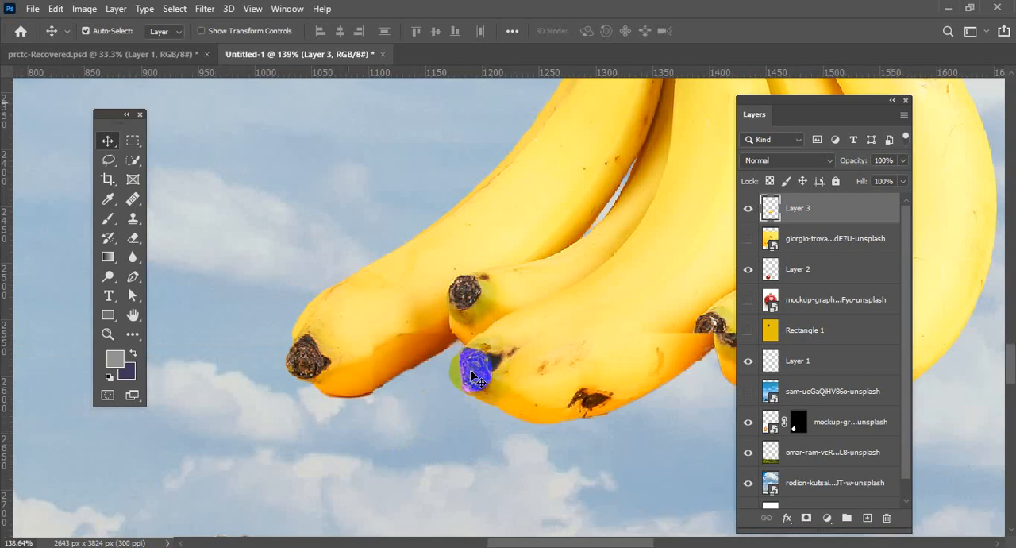
scroll(480, 365, "up", 3)
scroll(399, 366, "up", 2)
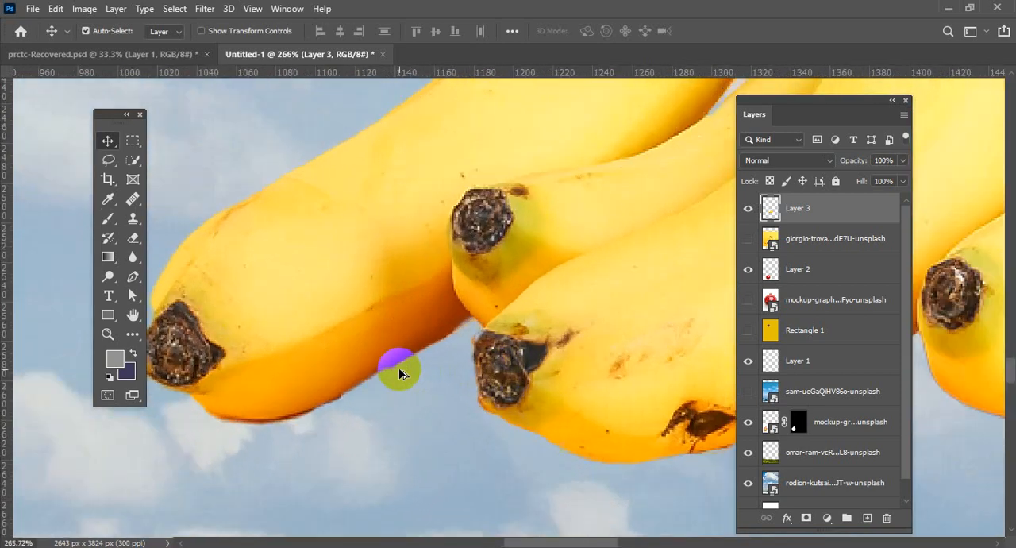
scroll(397, 368, "up", 2)
left_click_drag(380, 341, 499, 311)
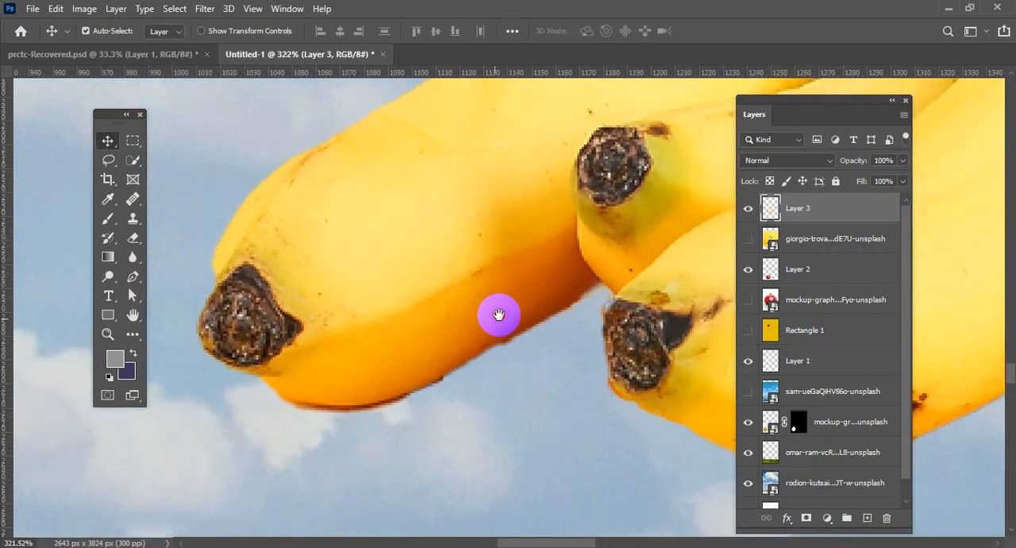
left_click(133, 315)
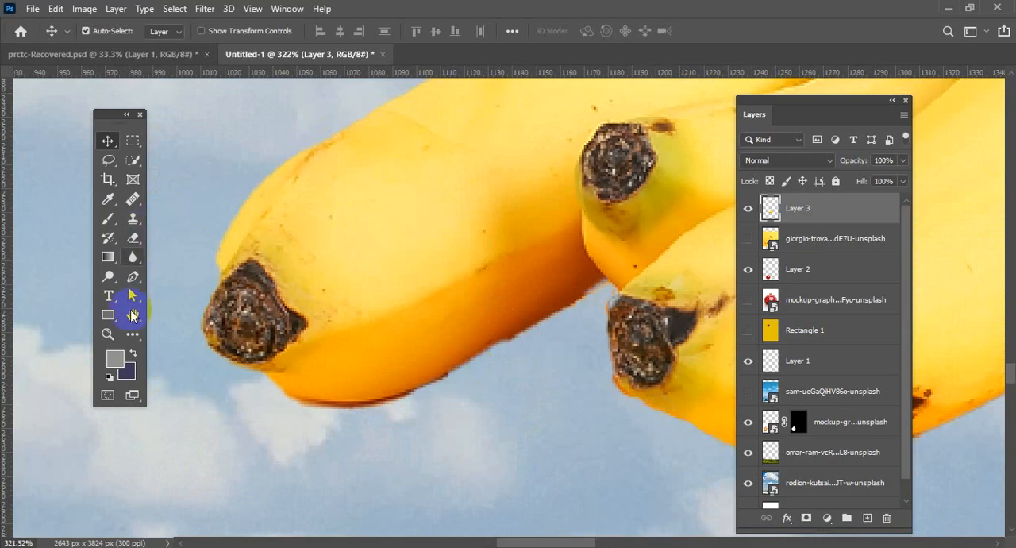
left_click_drag(508, 267, 467, 293)
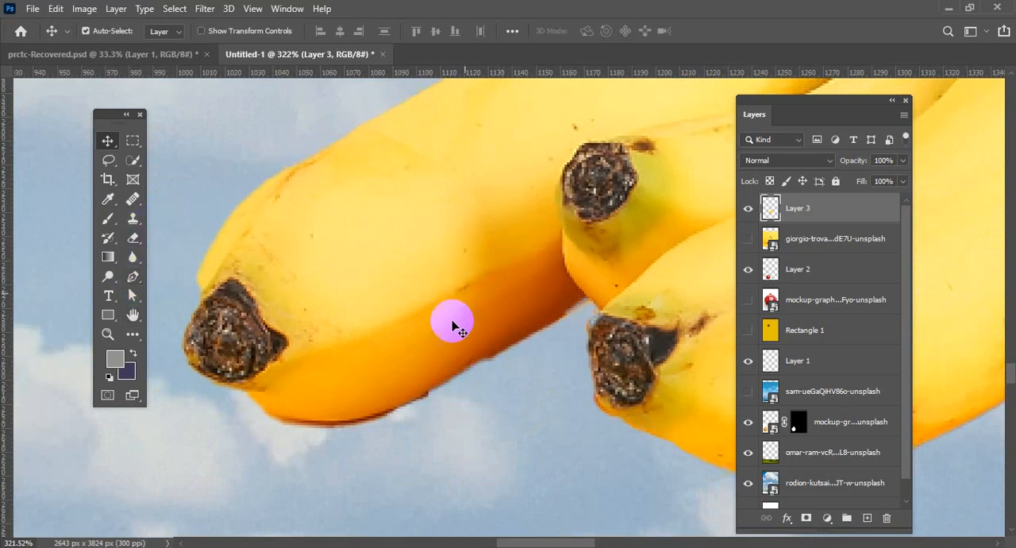
scroll(432, 345, "up", 1)
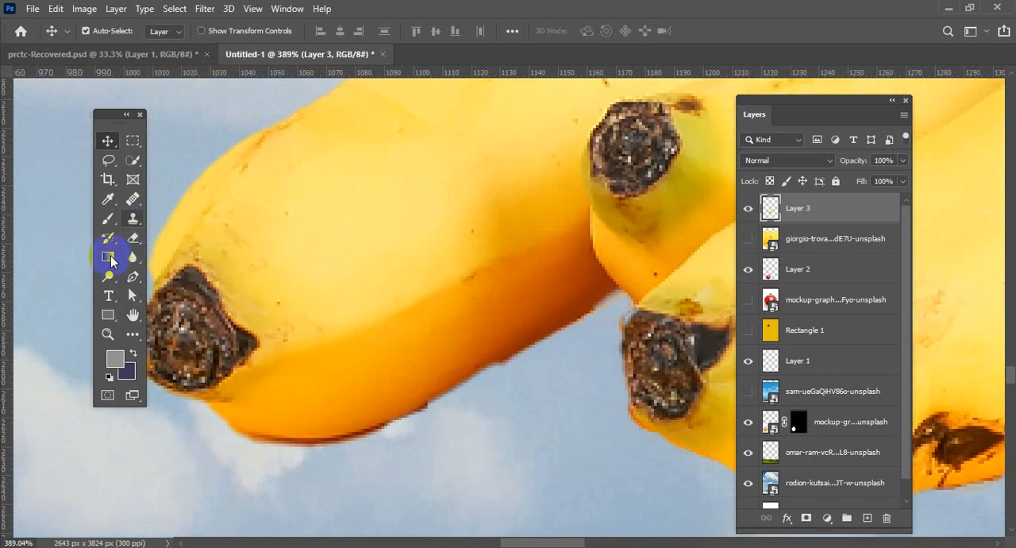
left_click(133, 278)
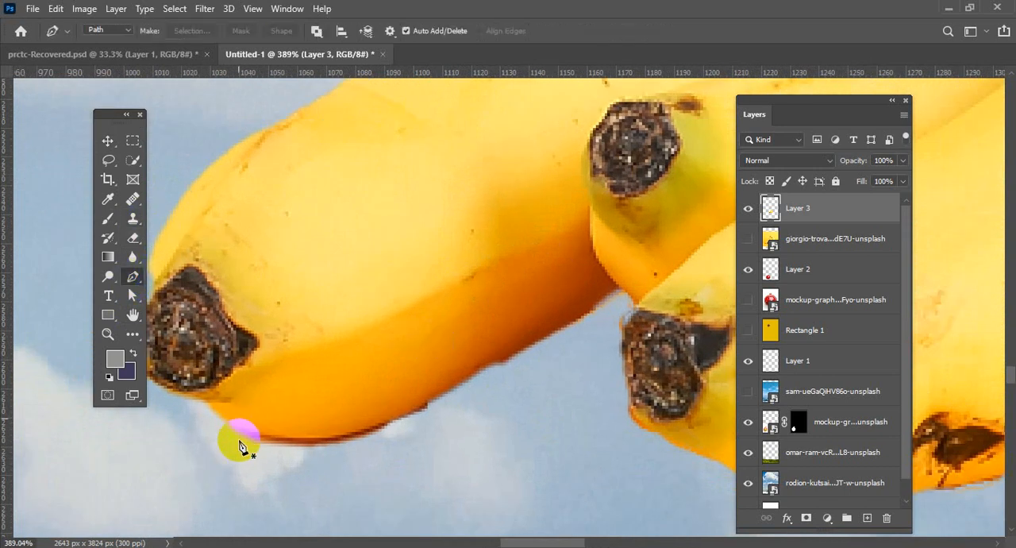
left_click(247, 437)
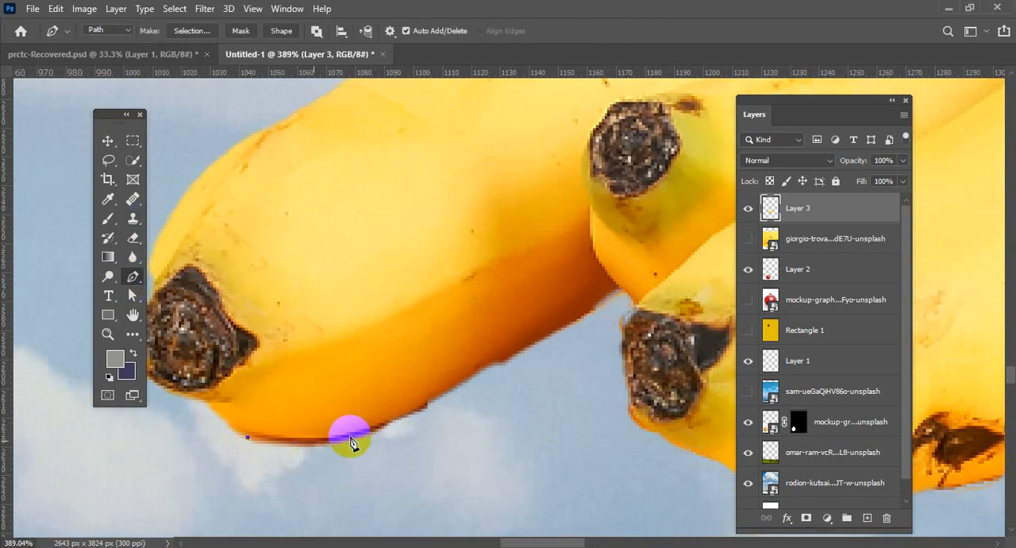
left_click_drag(428, 408, 519, 355)
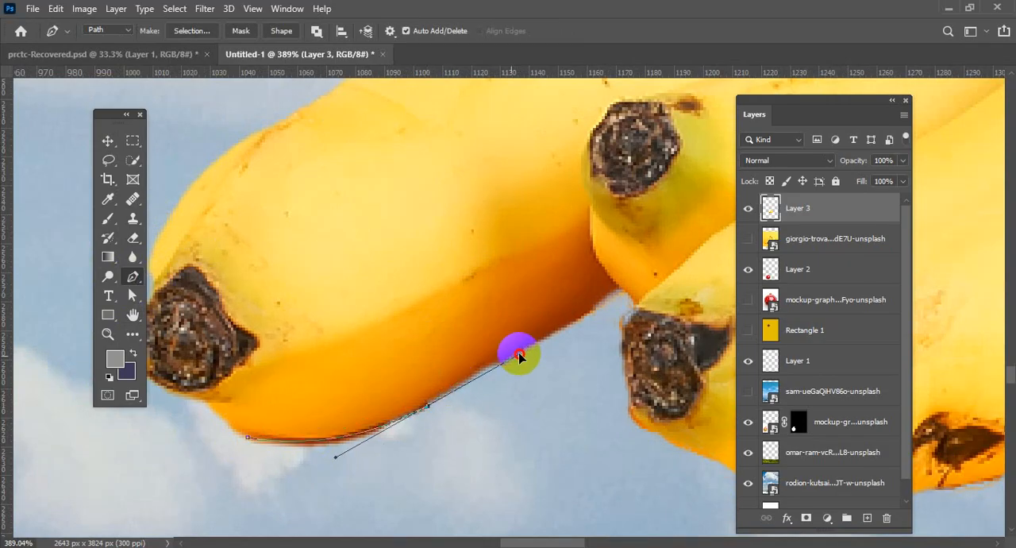
left_click(429, 408, "alt")
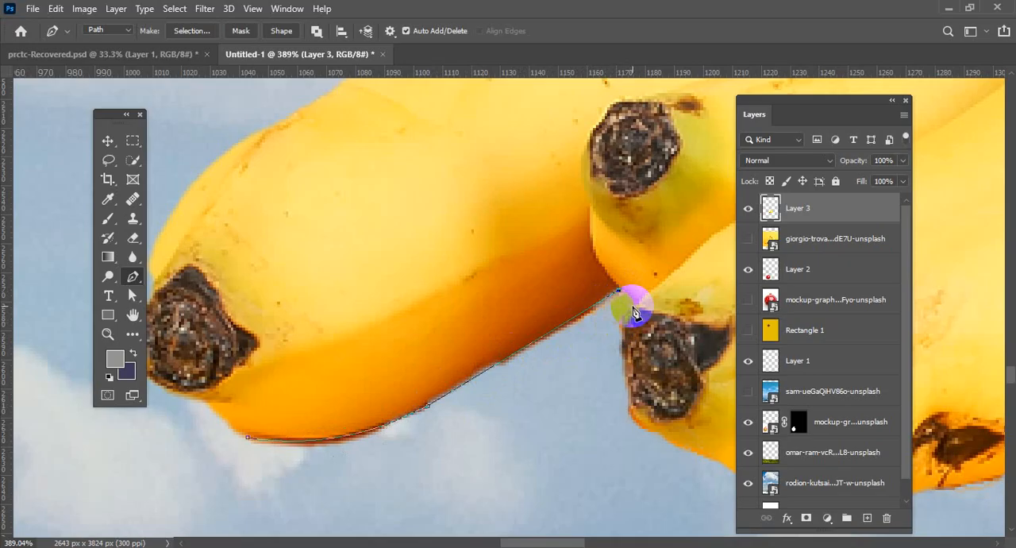
Continue the path around the neighbouring banana's dark tip and onto its lower edge with curved anchor points.
scroll(635, 311, "up", 5)
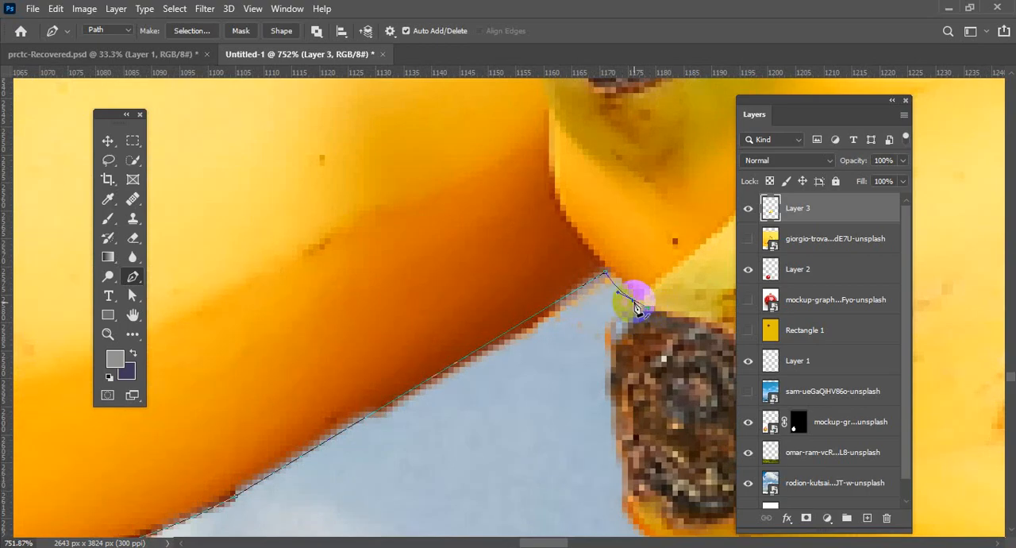
left_click(637, 306)
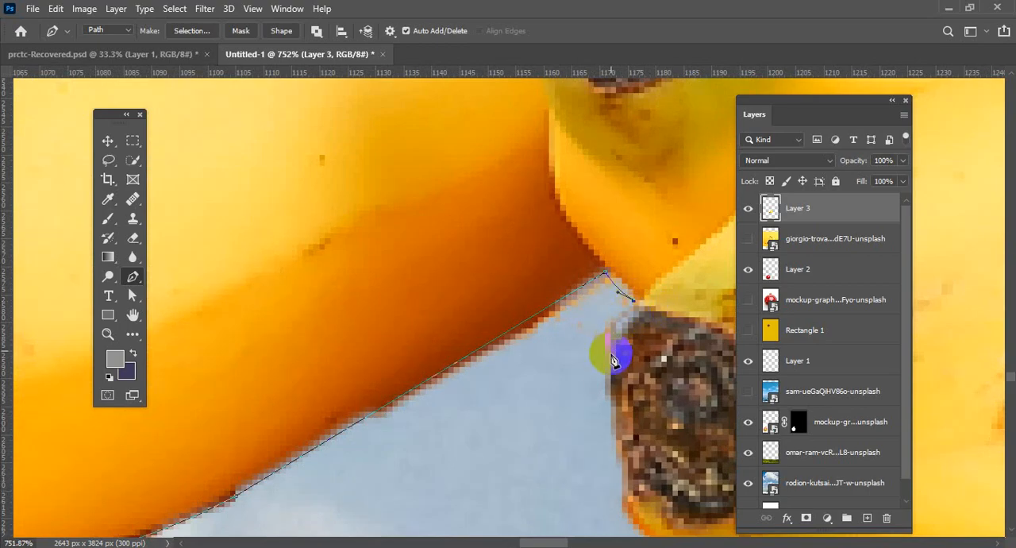
left_click_drag(610, 405, 617, 472)
scroll(619, 411, "down", 3)
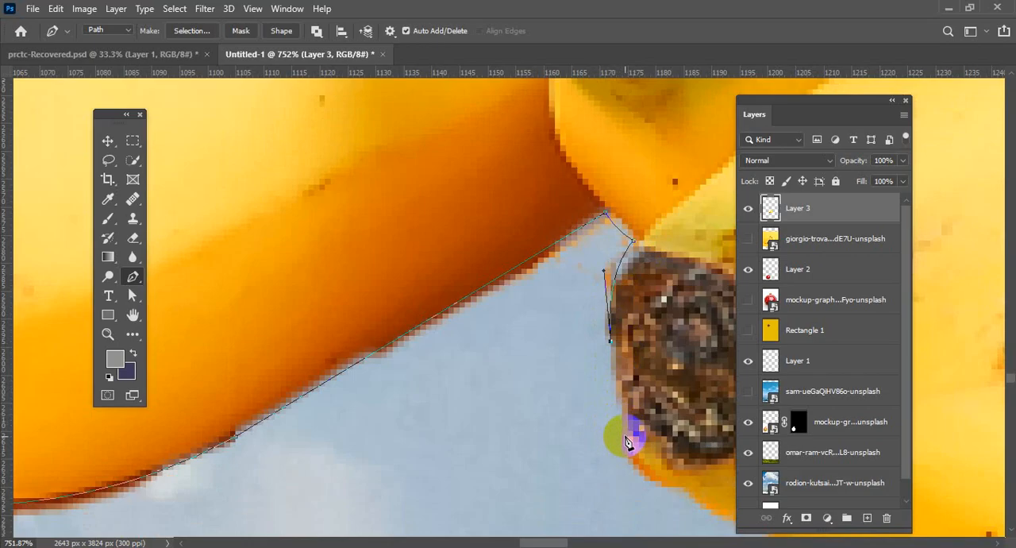
mouse_move(628, 438)
left_mouse_down()
mouse_move(644, 470)
mouse_move(631, 445)
left_mouse_up()
scroll(637, 443, "down", 3)
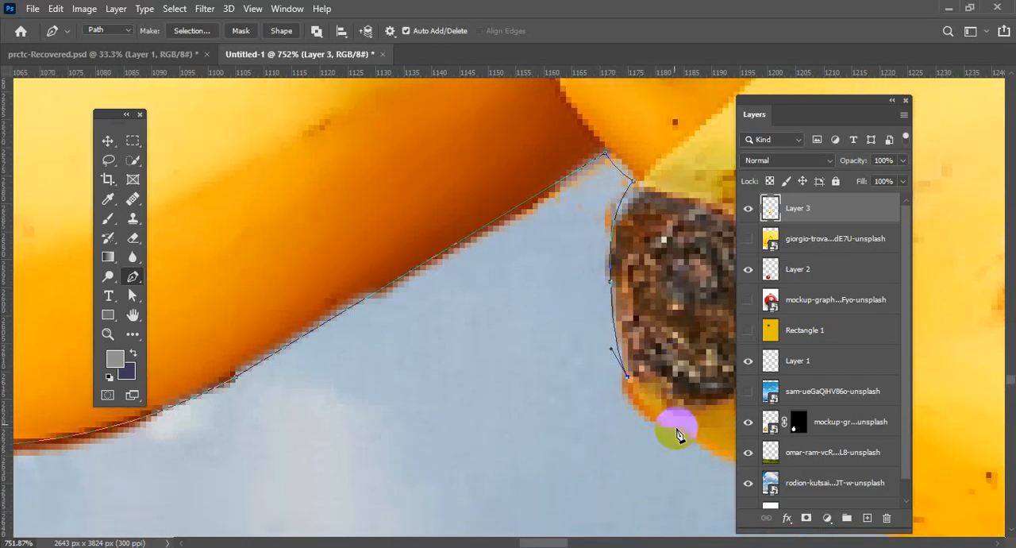
left_click_drag(678, 429, 734, 444)
left_click(678, 428, "alt")
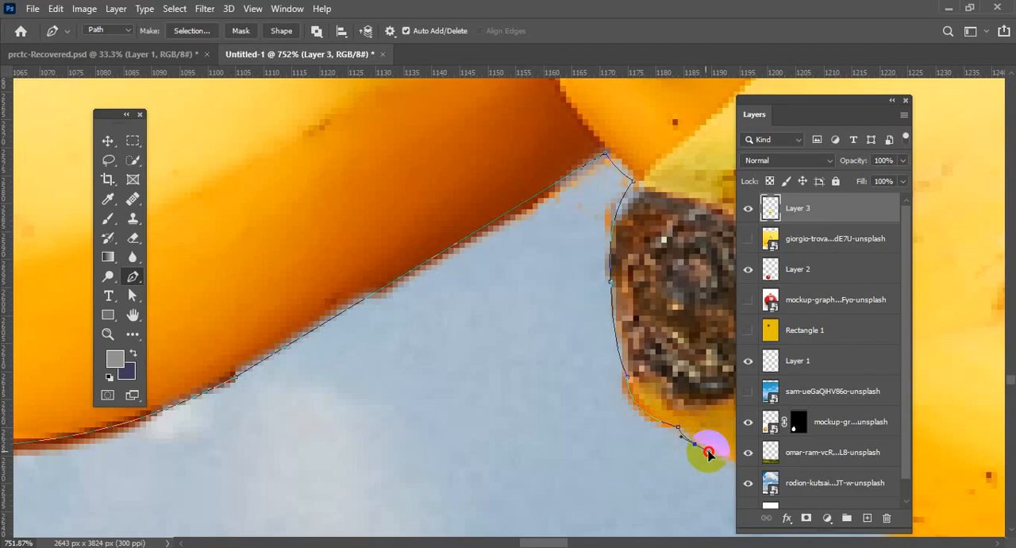
left_click_drag(706, 457, 705, 456)
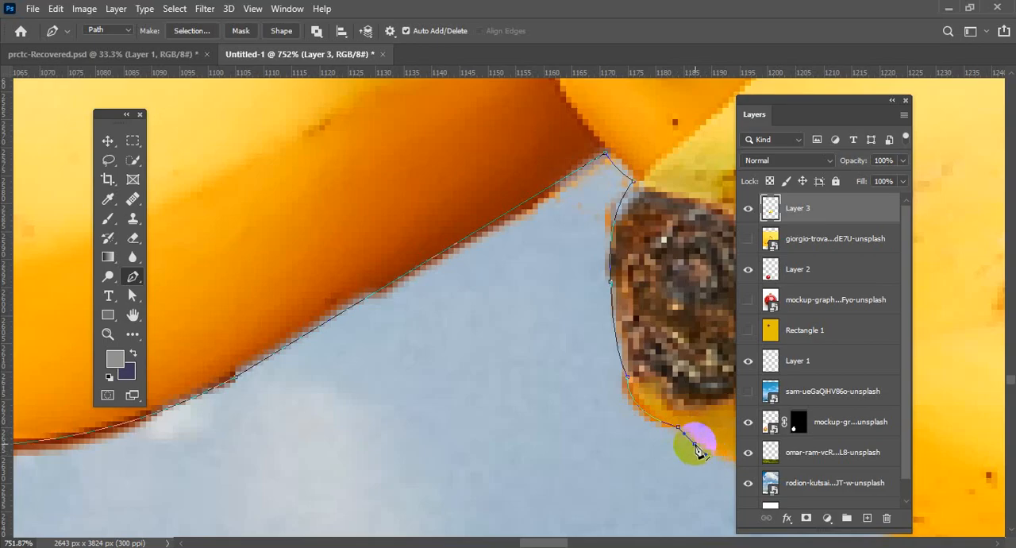
Route the path back through the sky below the leftmost banana and close it along the banana's lower edge.
left_click(516, 411)
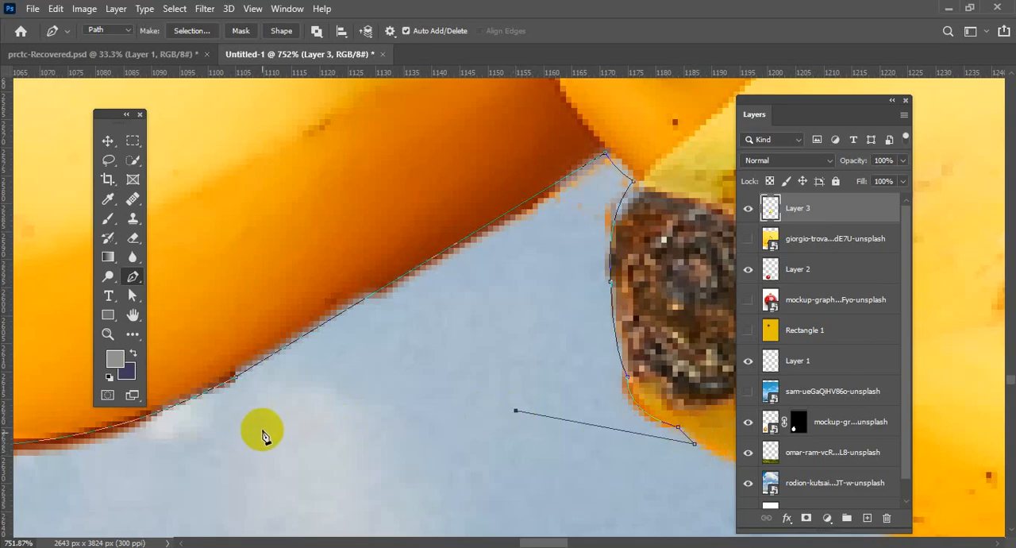
left_click_drag(263, 431, 551, 322)
left_click_drag(243, 373, 329, 429)
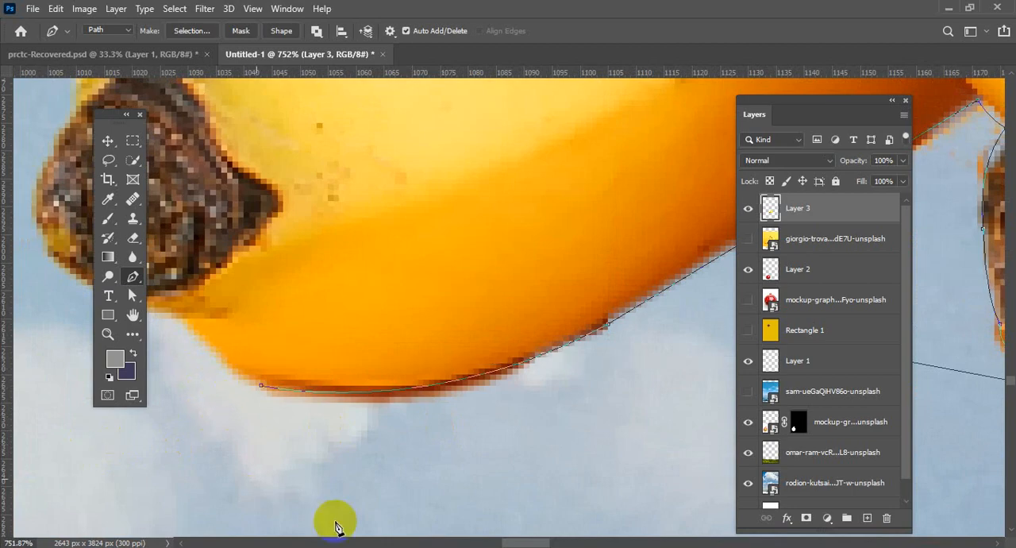
left_click(378, 469)
left_click(181, 396)
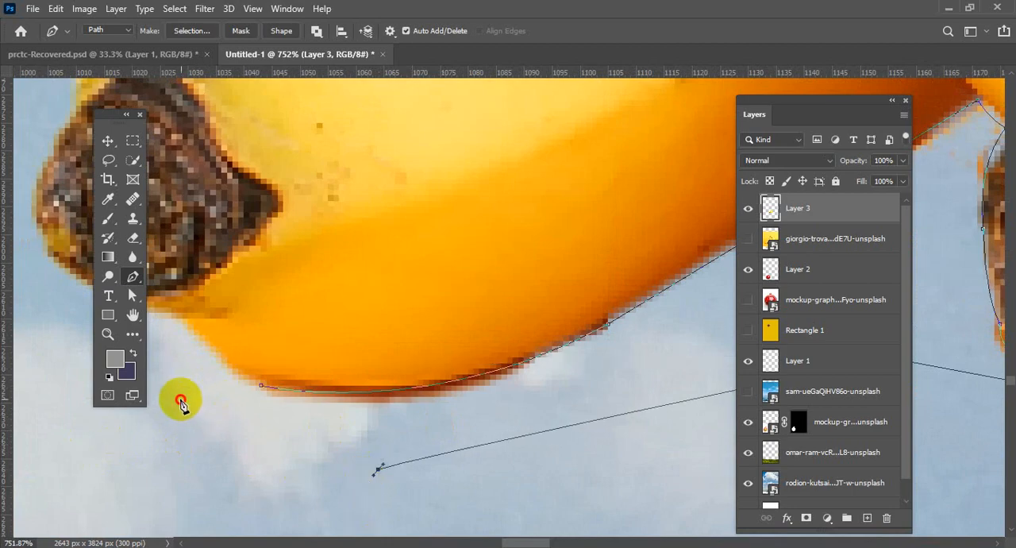
left_click(170, 313)
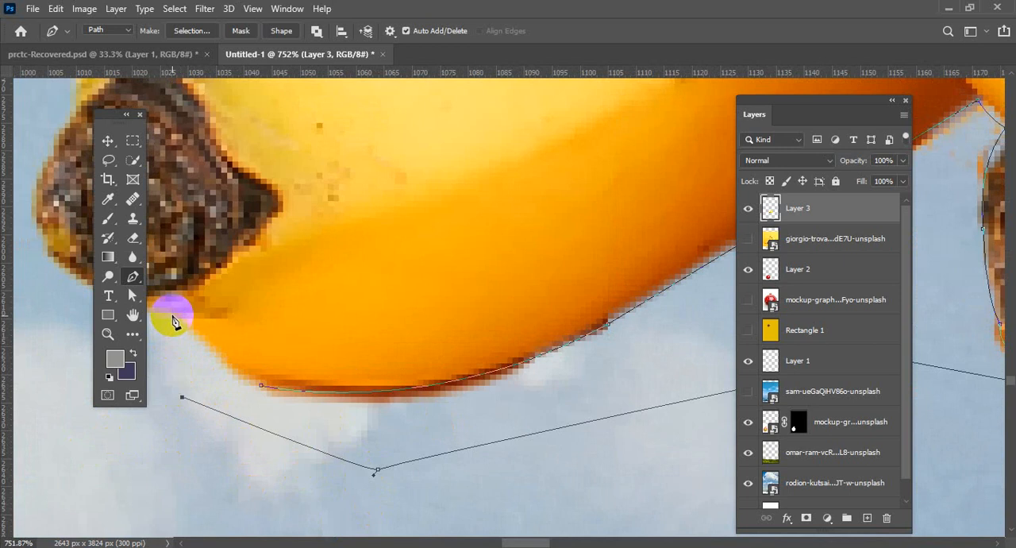
left_click(286, 394)
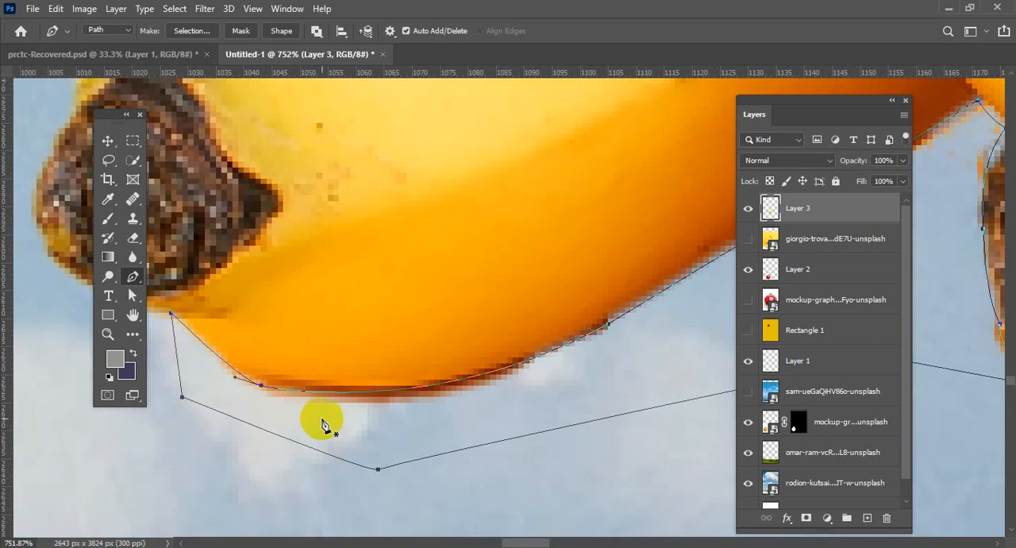
Convert the closed path below the leftmost banana into a selection.
scroll(321, 424, "down", 2)
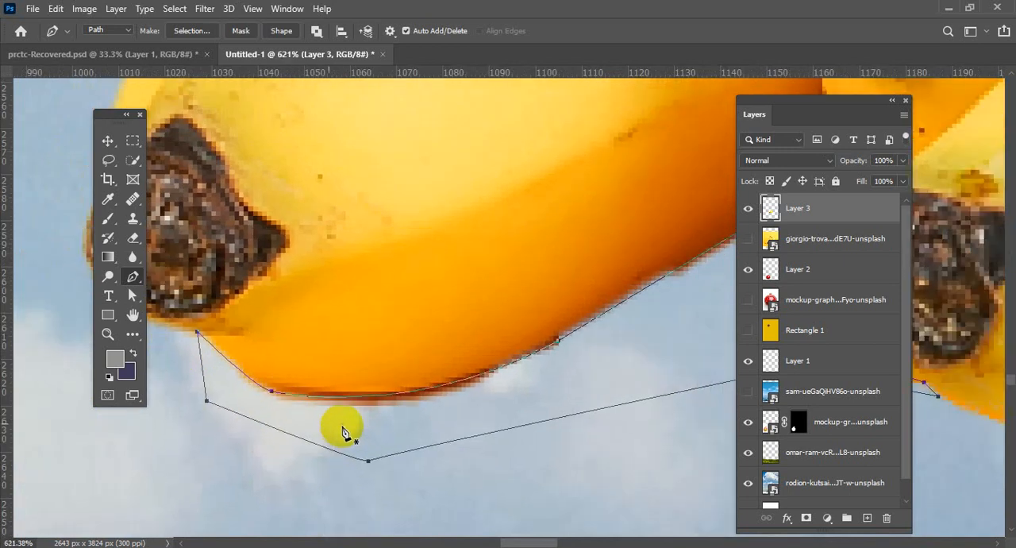
right_click(431, 413)
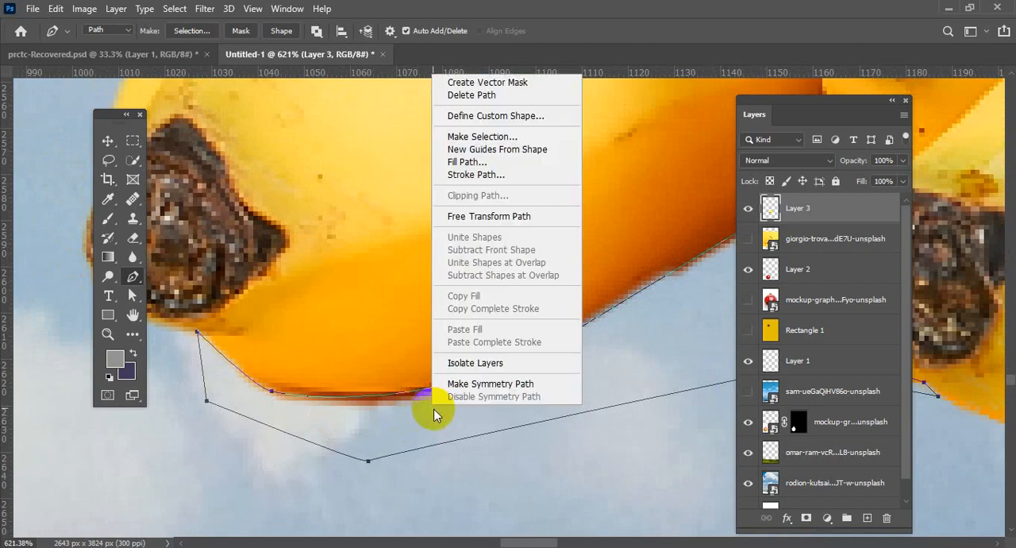
left_click(490, 141)
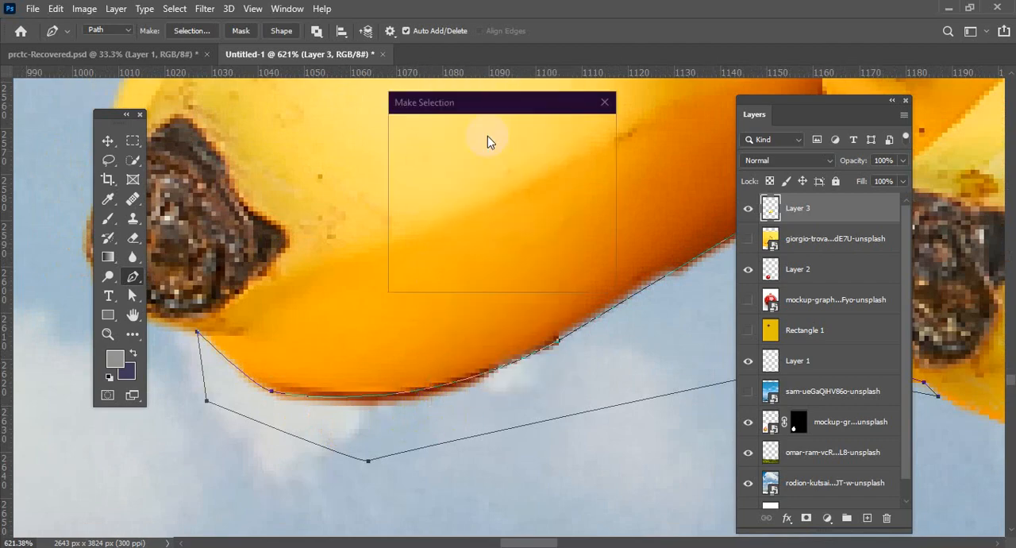
left_click(584, 137)
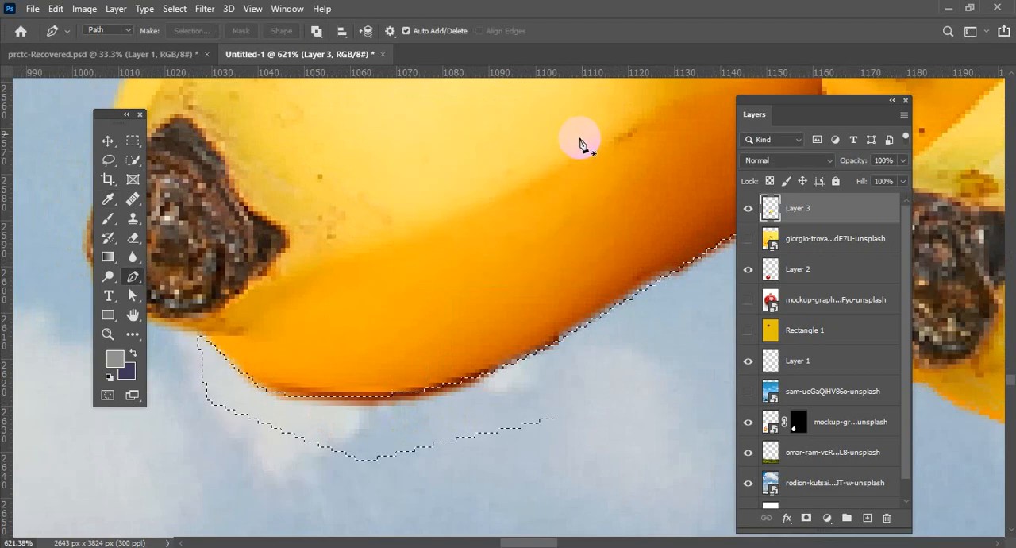
Move the selected edge fringe away from the leftmost banana and delete it from Layer 3.
left_click(106, 141)
left_click_drag(585, 395, 503, 460)
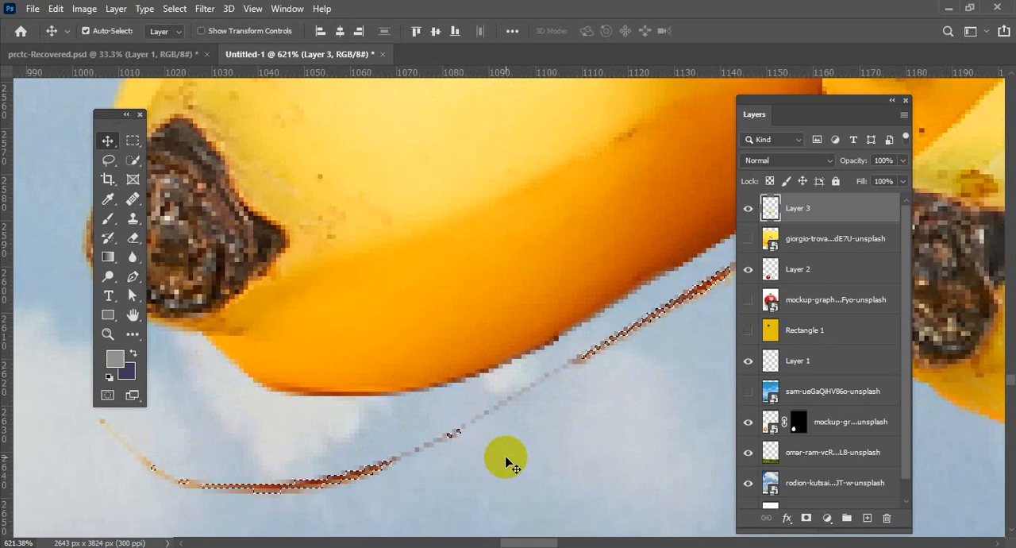
key("Delete")
Examine the edges of the banana bunch up close for leftover fringe.
scroll(542, 425, "down", 4)
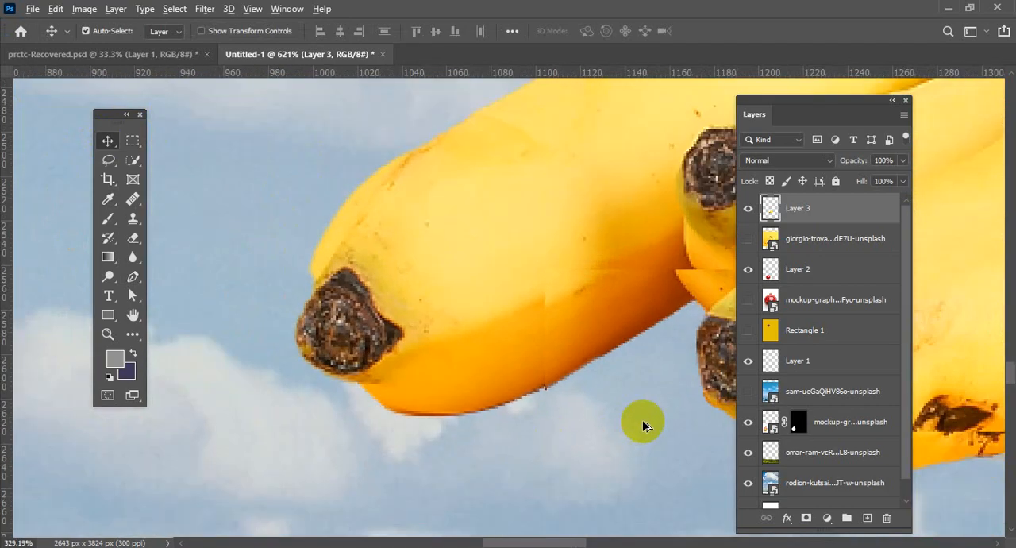
left_click_drag(625, 402, 533, 359)
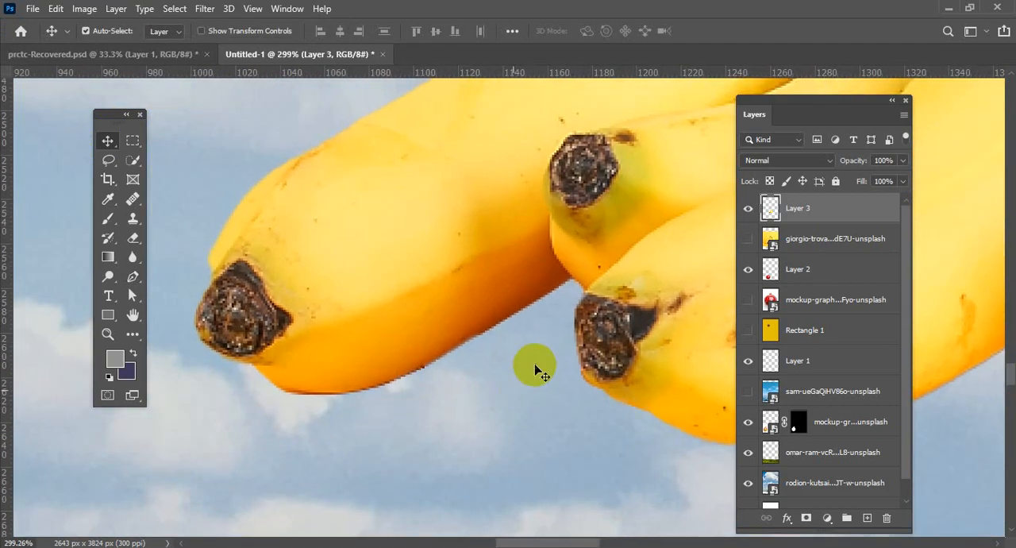
scroll(498, 393, "up", 2)
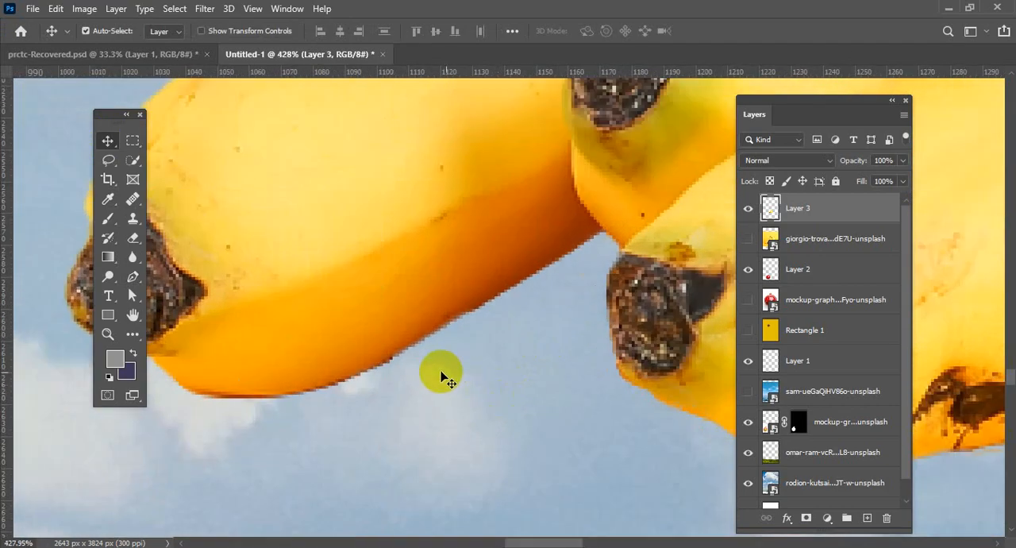
left_click_drag(442, 370, 556, 492)
left_click_drag(458, 409, 320, 488)
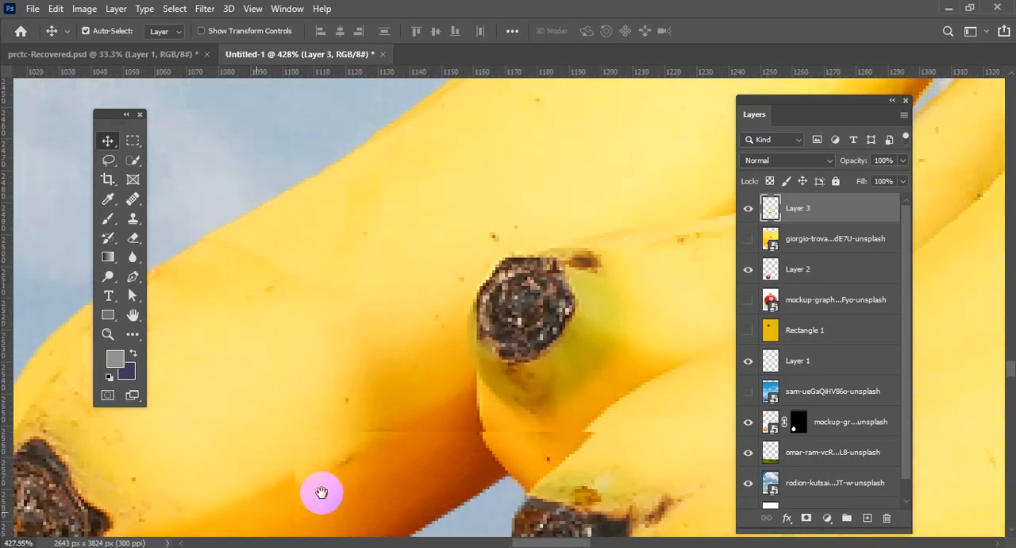
left_click_drag(415, 336, 385, 421)
left_click_drag(536, 306, 349, 390)
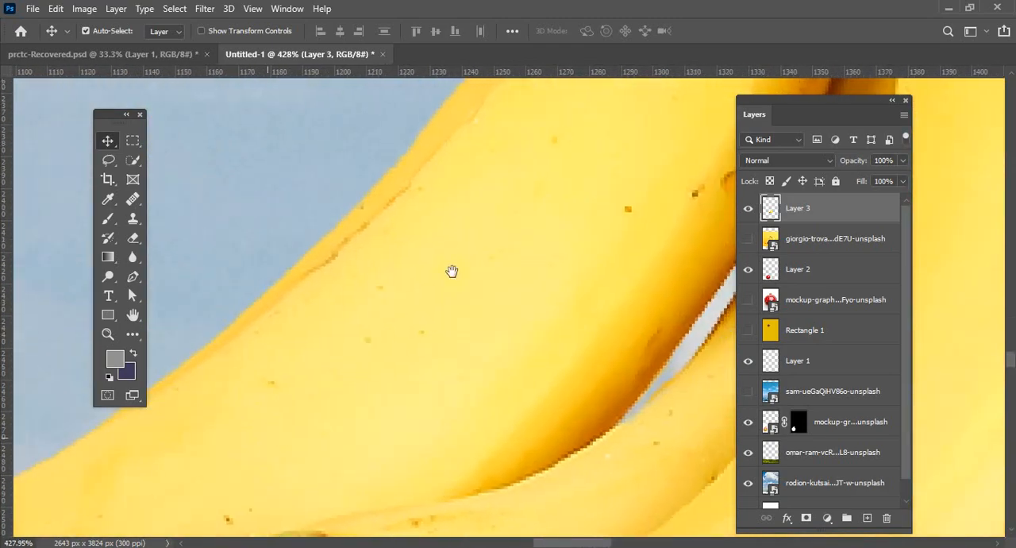
left_click_drag(452, 273, 286, 381)
left_click_drag(459, 250, 606, 397)
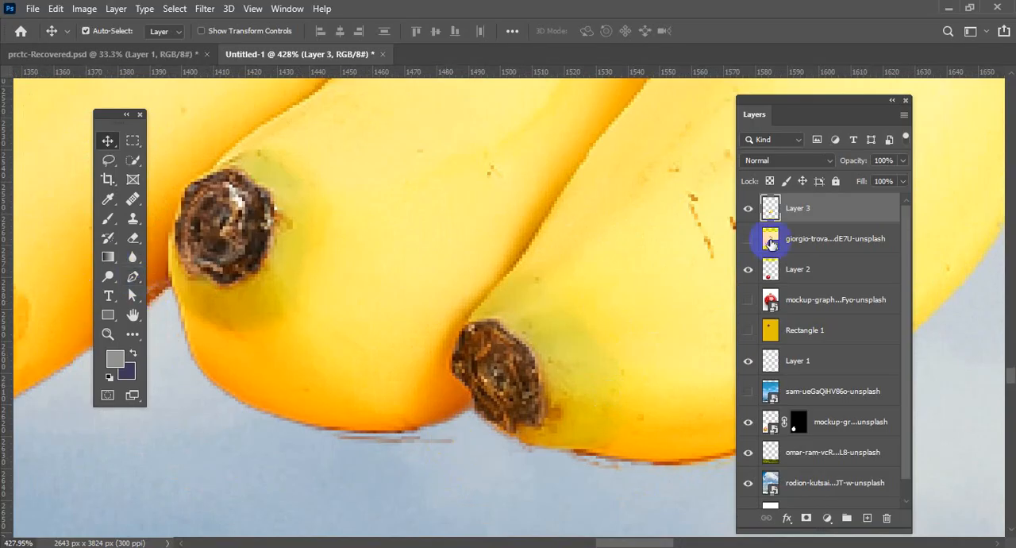
Trace the lower edges of the two rightmost bananas with the Pen tool, ending partway up the outer banana's curve.
left_click(135, 277)
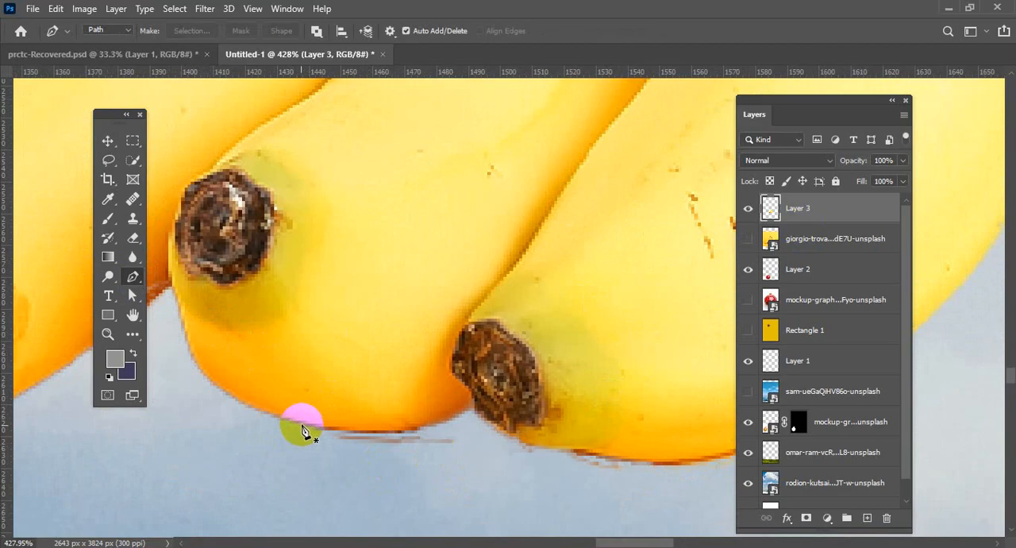
left_click(302, 424)
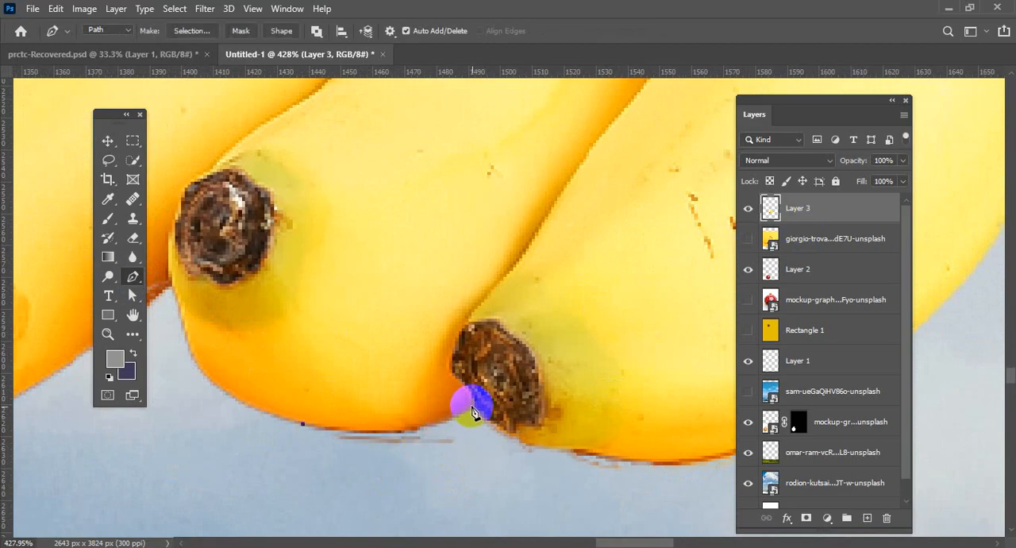
left_click_drag(471, 409, 548, 364)
left_click(471, 410, "alt")
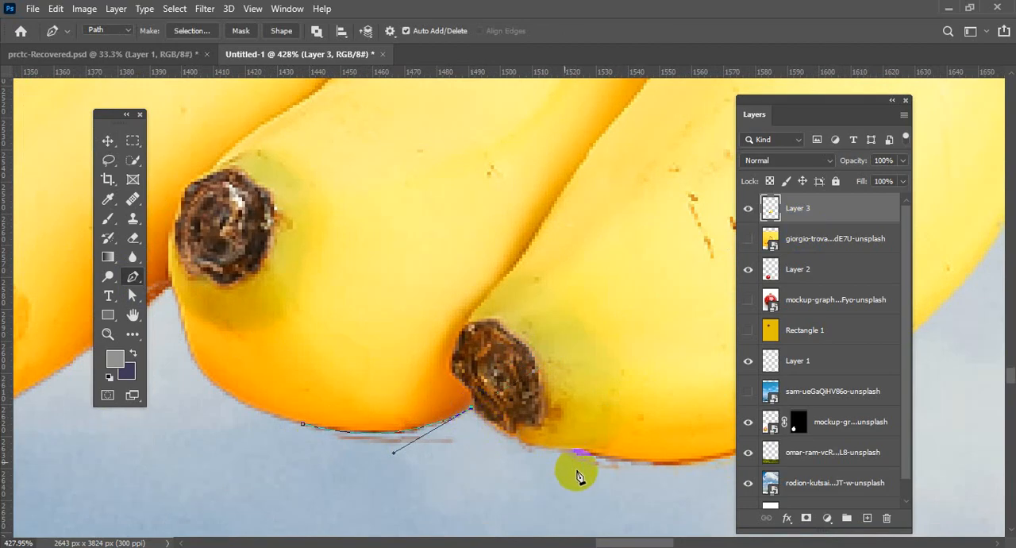
left_click_drag(548, 450, 591, 449)
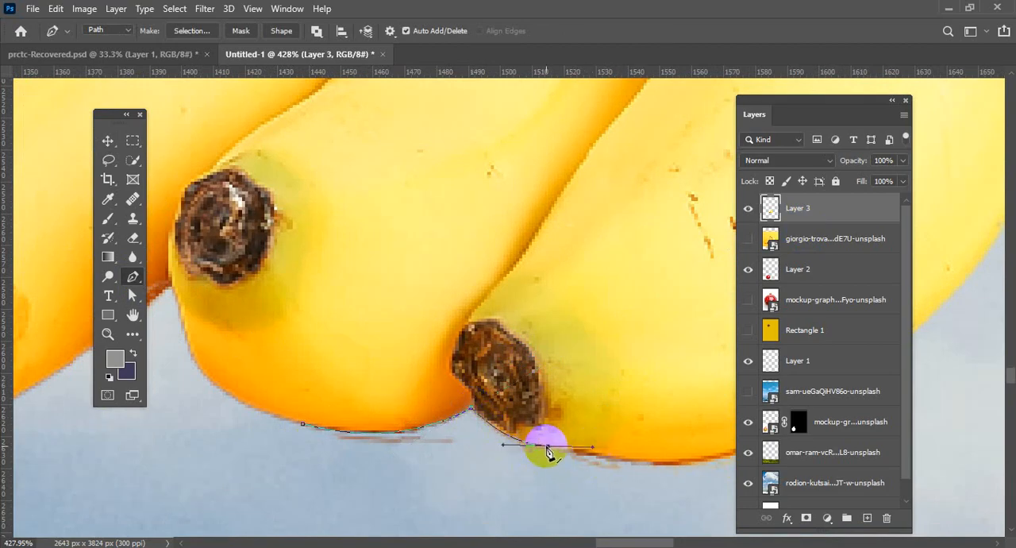
left_click_drag(585, 454, 455, 442)
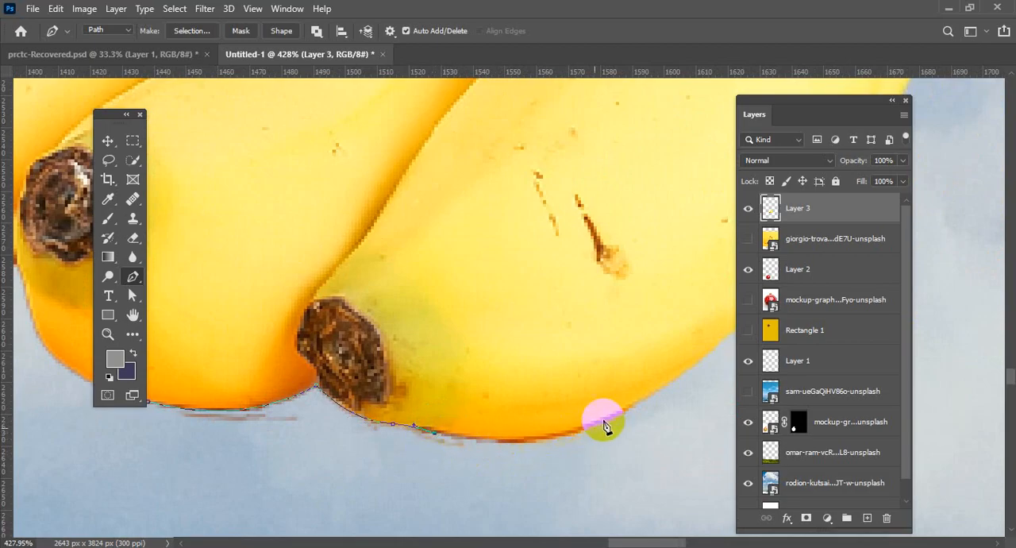
left_click_drag(632, 407, 719, 354)
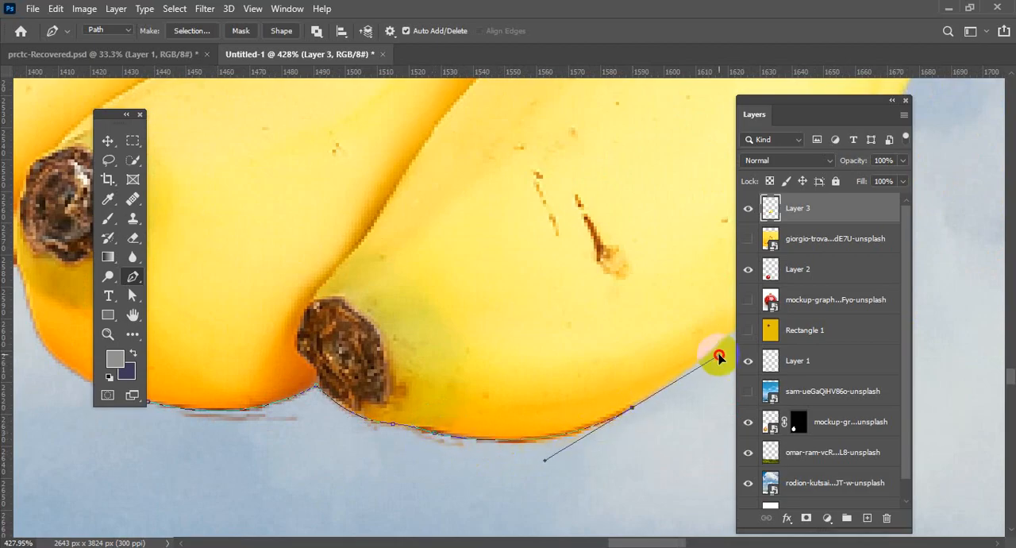
left_click(632, 408)
Route the path back through the sky below the two rightmost bananas and close it at its starting point.
left_click(657, 442)
left_click(309, 492)
left_click(129, 470)
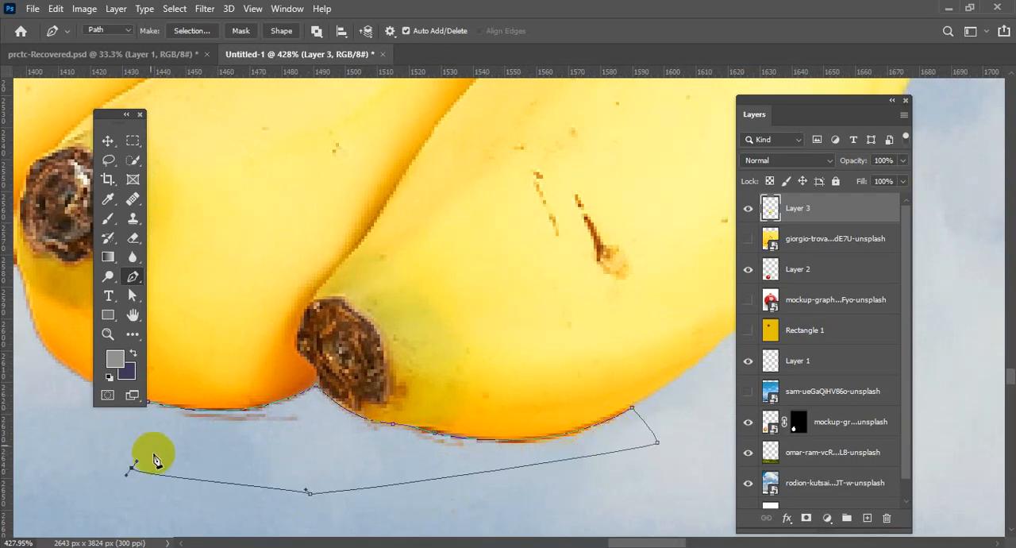
scroll(252, 472, "left", 3)
scroll(252, 472, "up", 1)
left_click(237, 433)
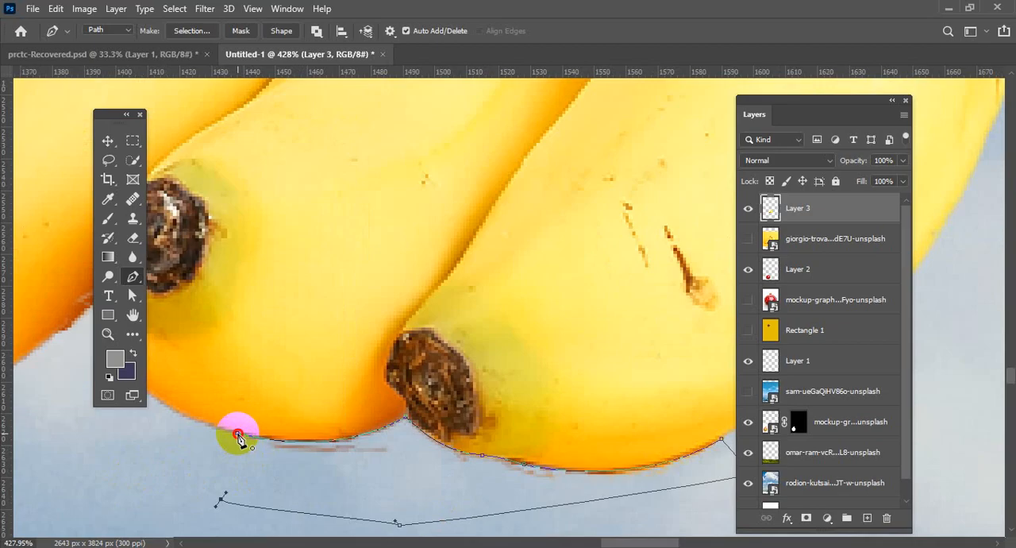
Convert the closed path below the two rightmost bananas into a selection.
right_click(373, 484)
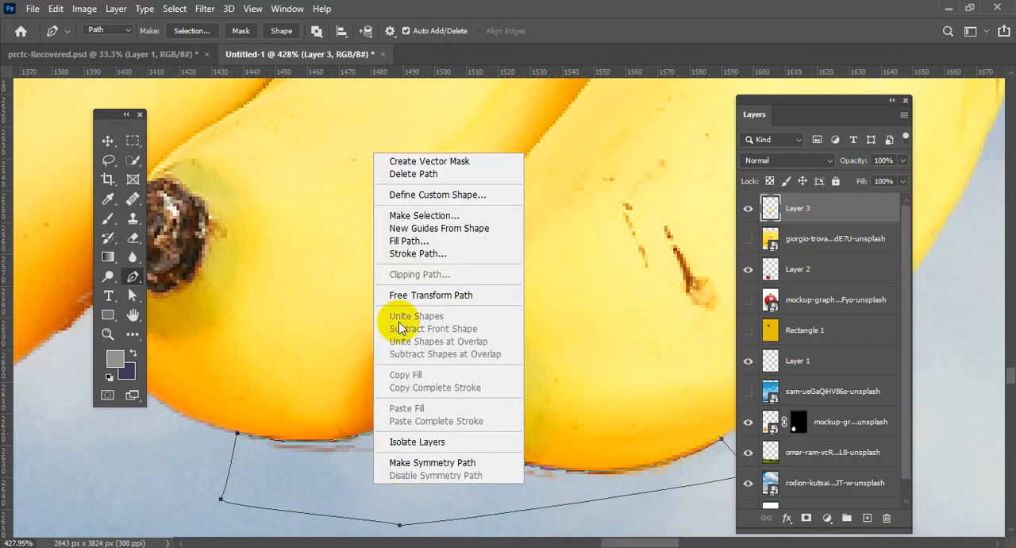
left_click(442, 213)
left_click(584, 137)
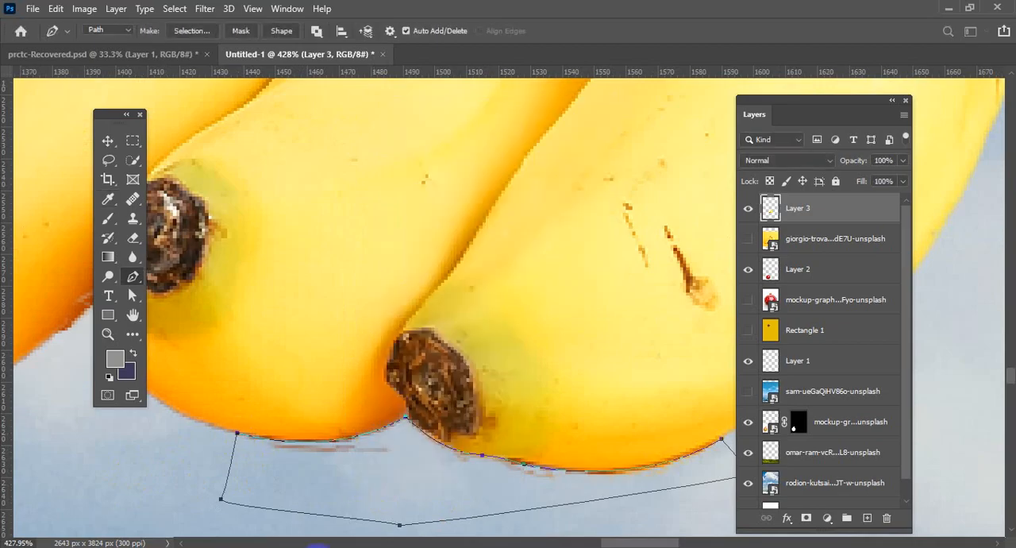
Move the selected fringe away from the two rightmost bananas and delete it from Layer 3.
left_click(110, 141)
mouse_move(397, 431)
left_mouse_down()
mouse_move(404, 449)
mouse_move(386, 484)
left_mouse_up()
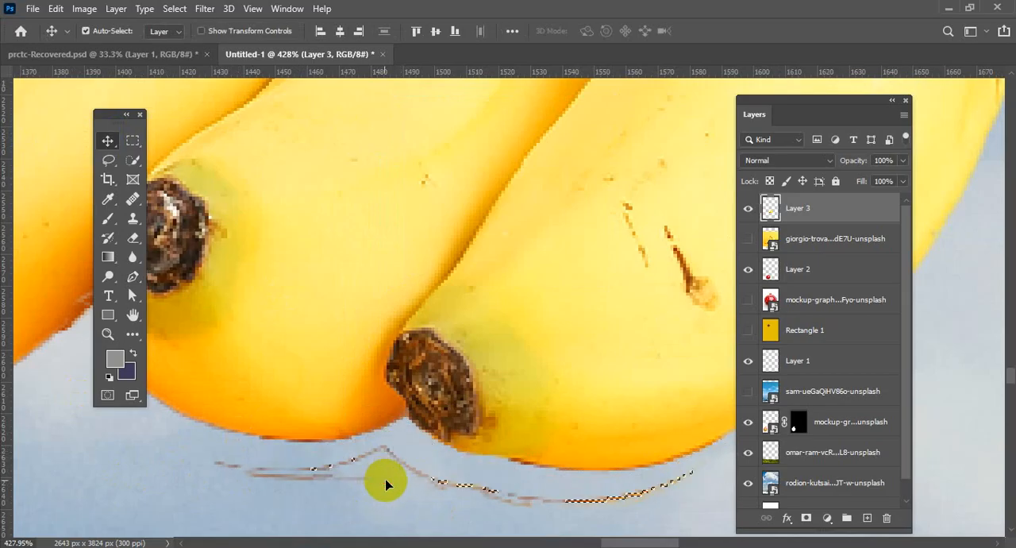
key("ctrl+d")
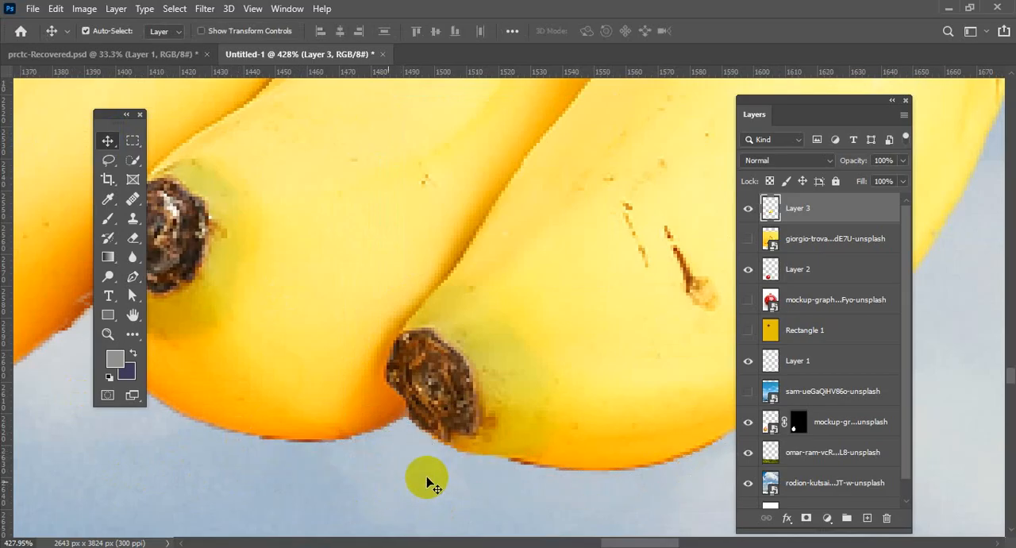
Examine the cleaned banana cutout at decreasing magnification and check it against the rest of the fruit composition.
scroll(432, 479, "down", 5)
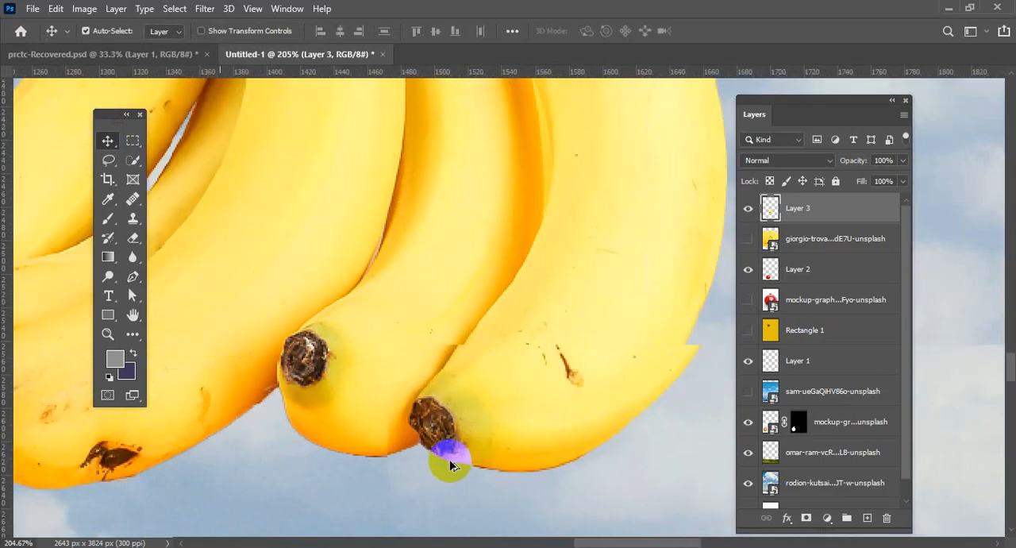
scroll(446, 456, "up", 4)
scroll(445, 449, "down", 6)
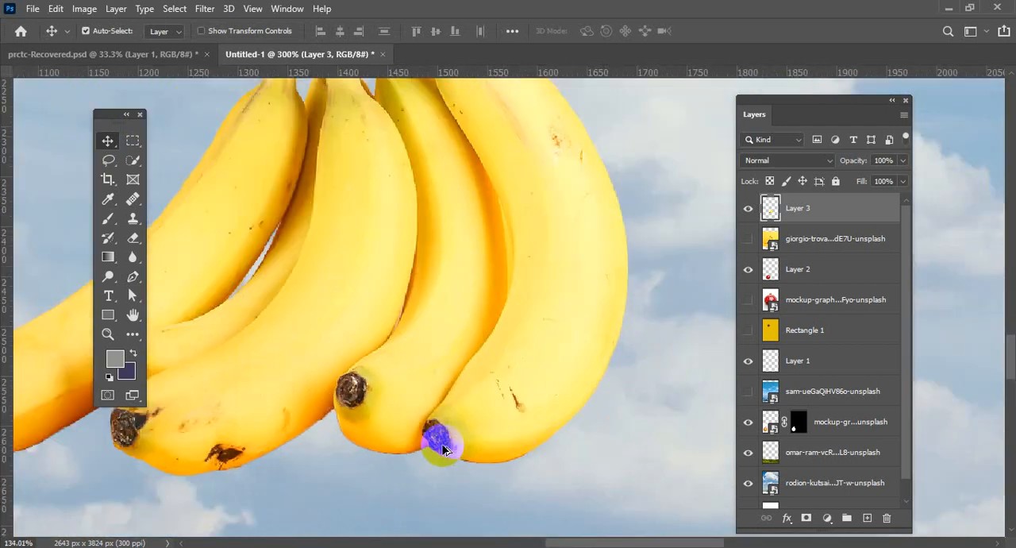
scroll(443, 443, "down", 4)
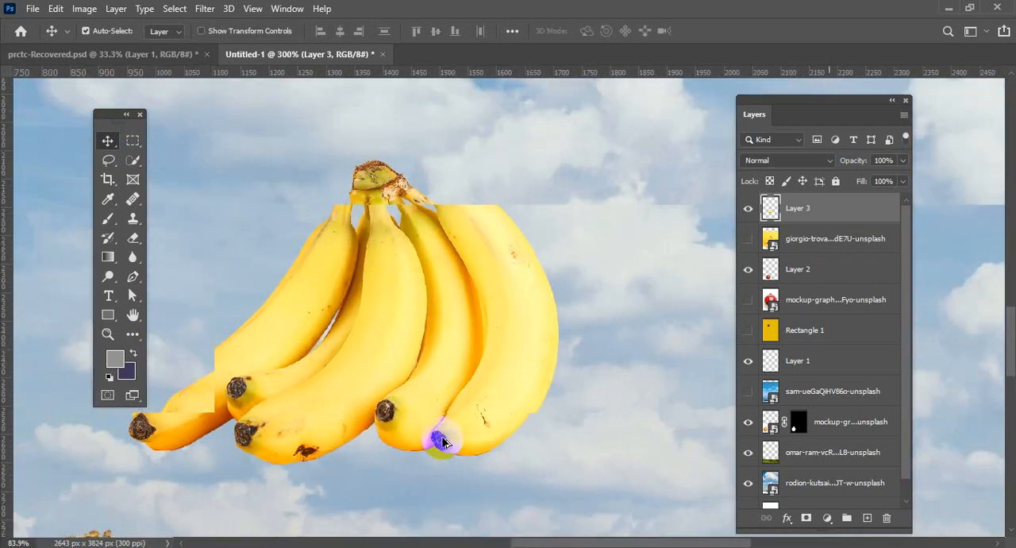
scroll(443, 443, "down", 3)
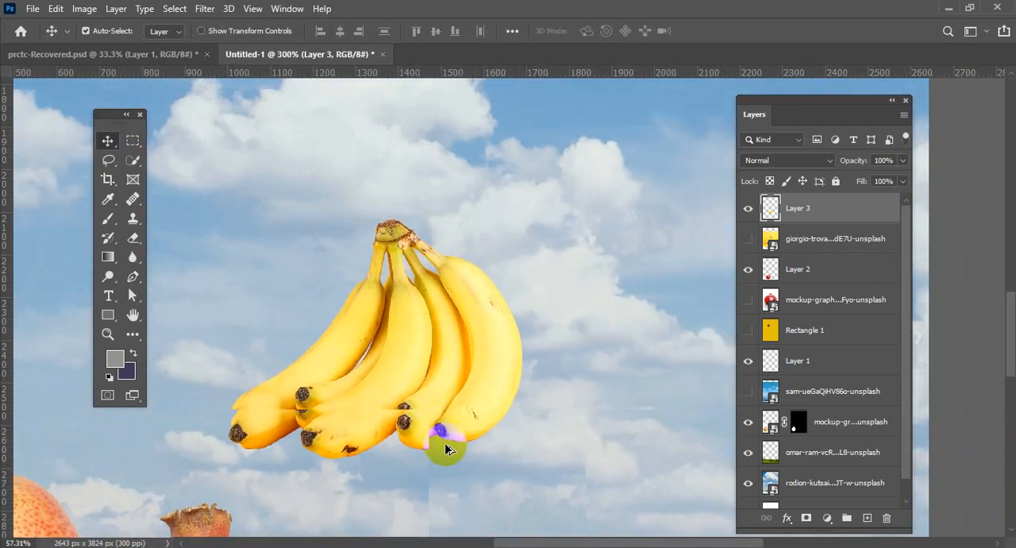
scroll(424, 406, "down", 5)
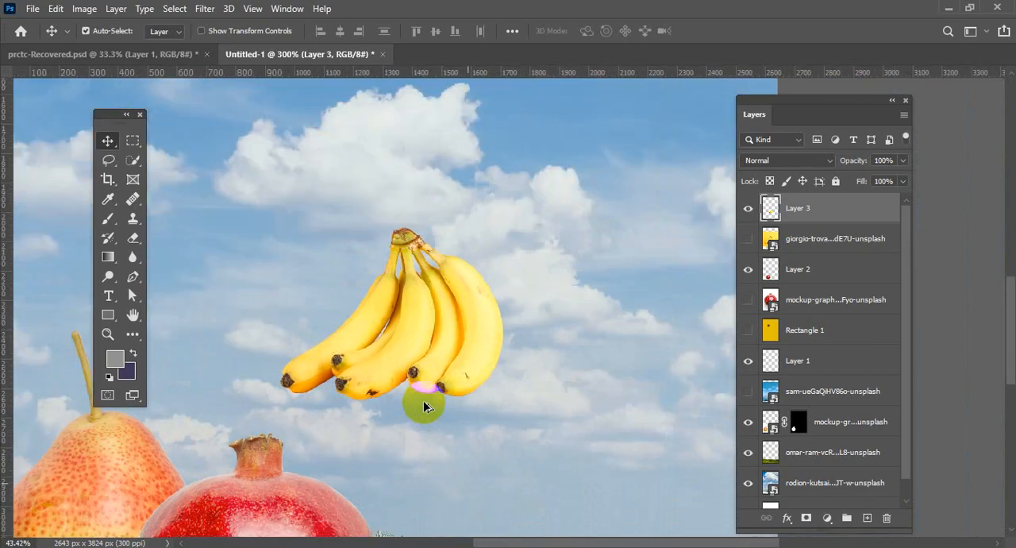
scroll(437, 438, "down", 1)
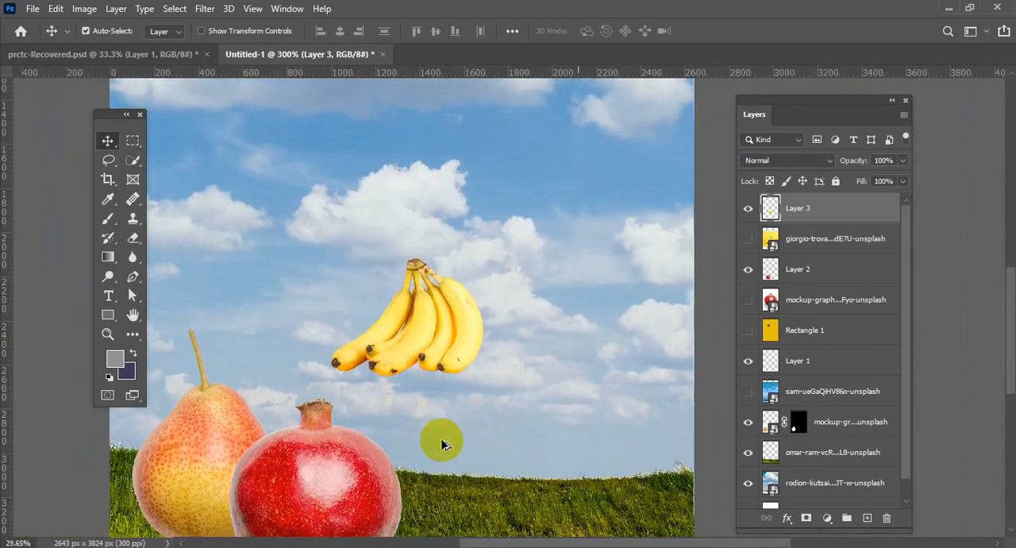
scroll(539, 341, "down", 8)
scroll(540, 341, "down", 5)
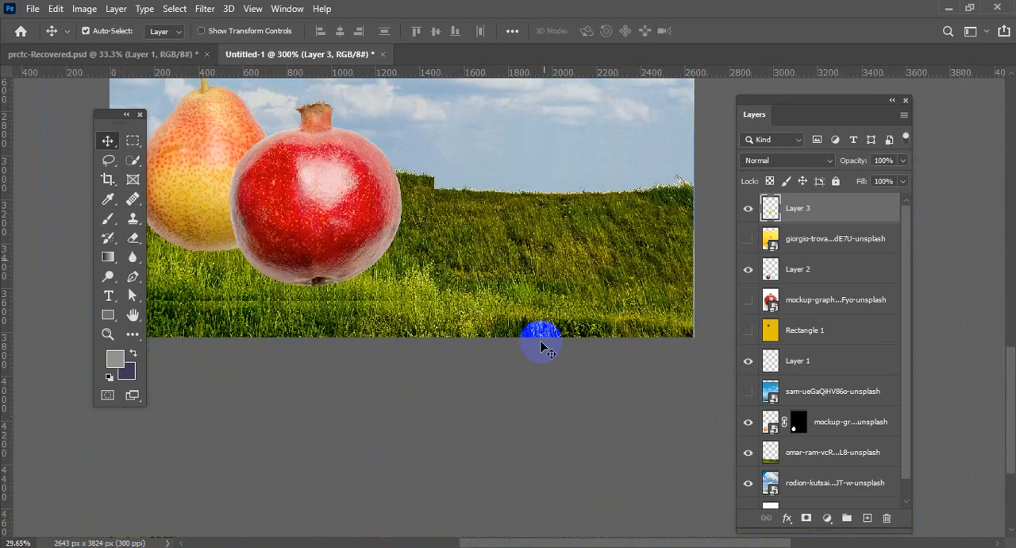
scroll(538, 338, "up", 6)
scroll(533, 337, "up", 4)
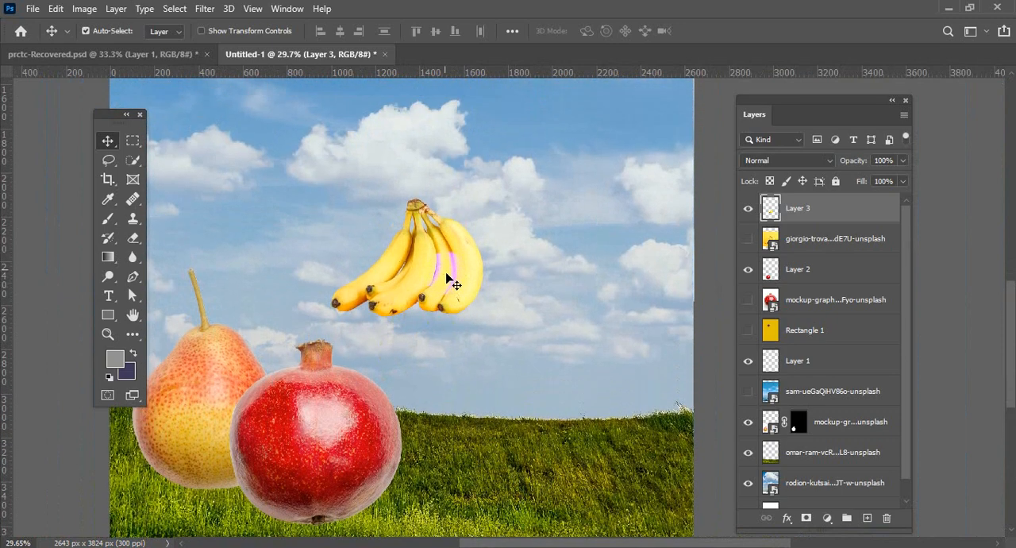
Move the banana bunch down onto the grass so it overlaps the pomegranate's outer edge.
left_click(447, 278)
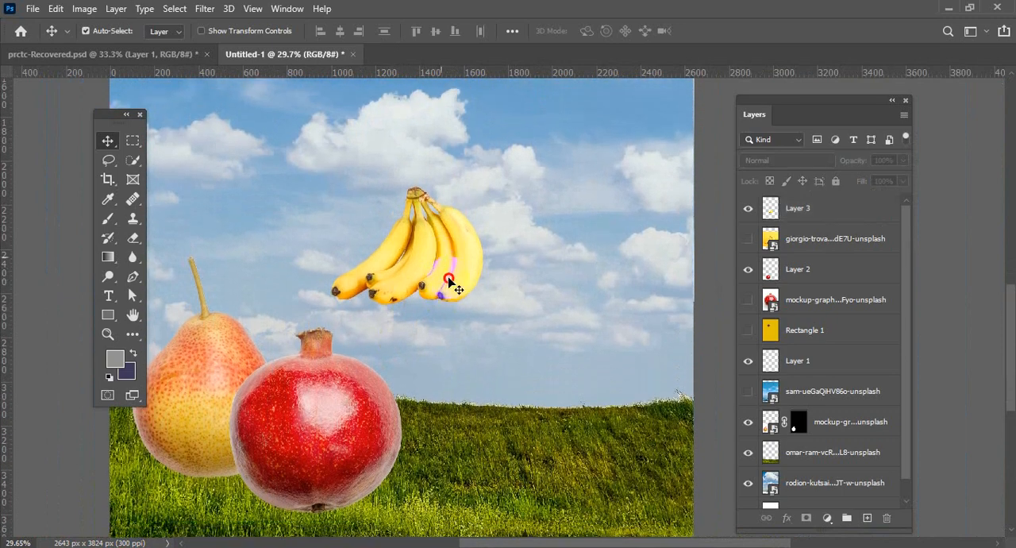
left_click_drag(448, 283, 315, 403)
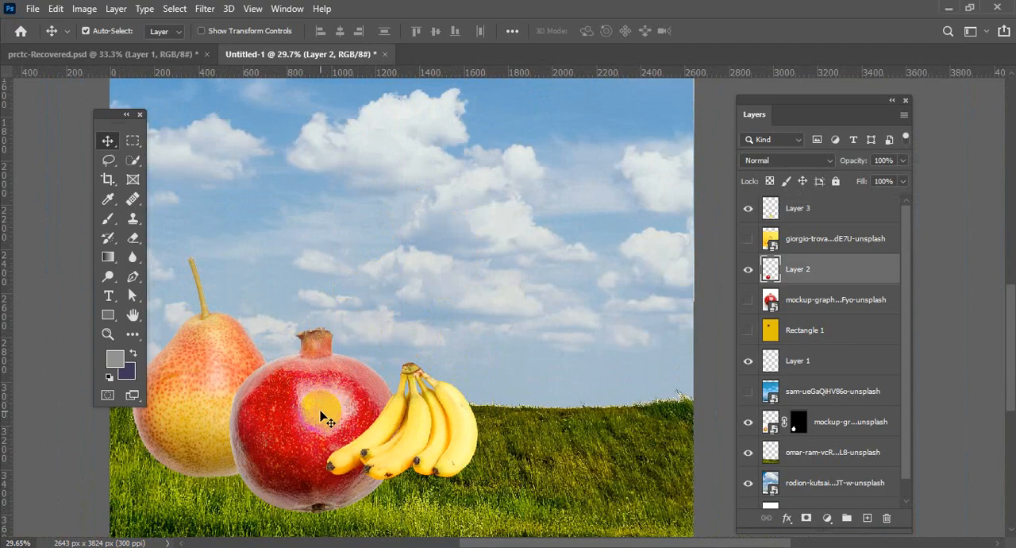
Scale the pomegranate on Layer 2 to about 85% with Free Transform and reposition it slightly higher beside the pear.
key("ctrl+t")
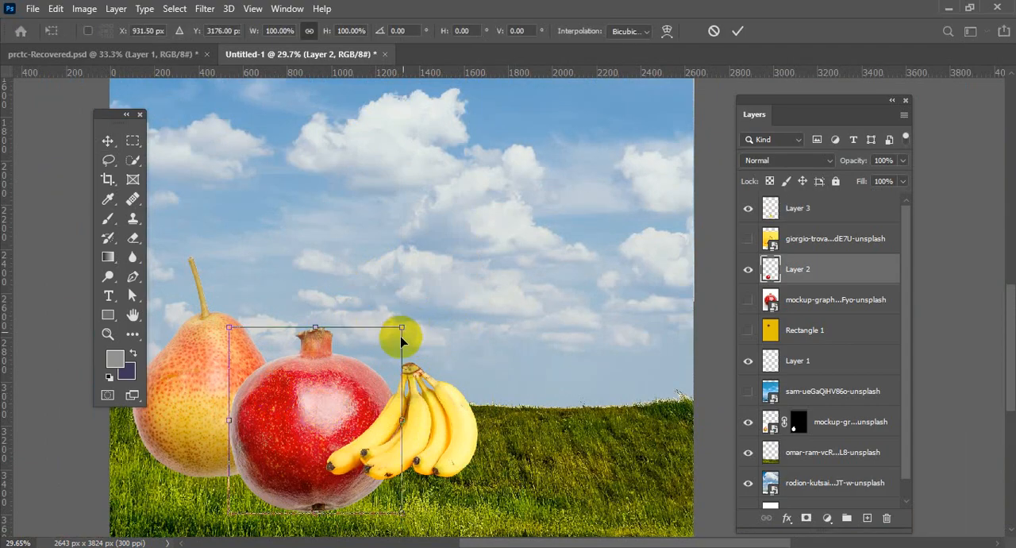
left_click_drag(403, 326, 354, 379)
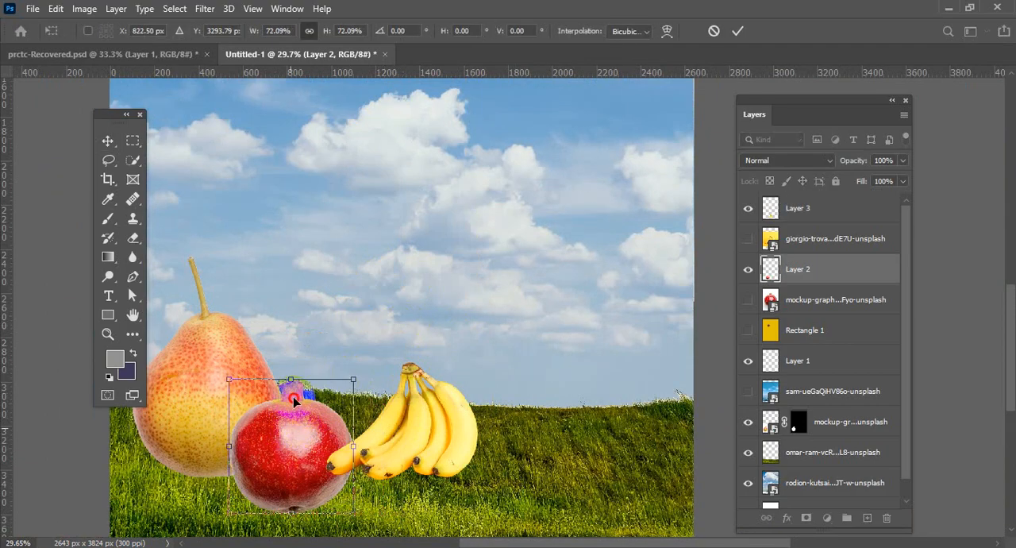
left_click_drag(293, 434, 294, 400)
left_click_drag(357, 344, 373, 314)
left_click_drag(336, 363, 323, 382)
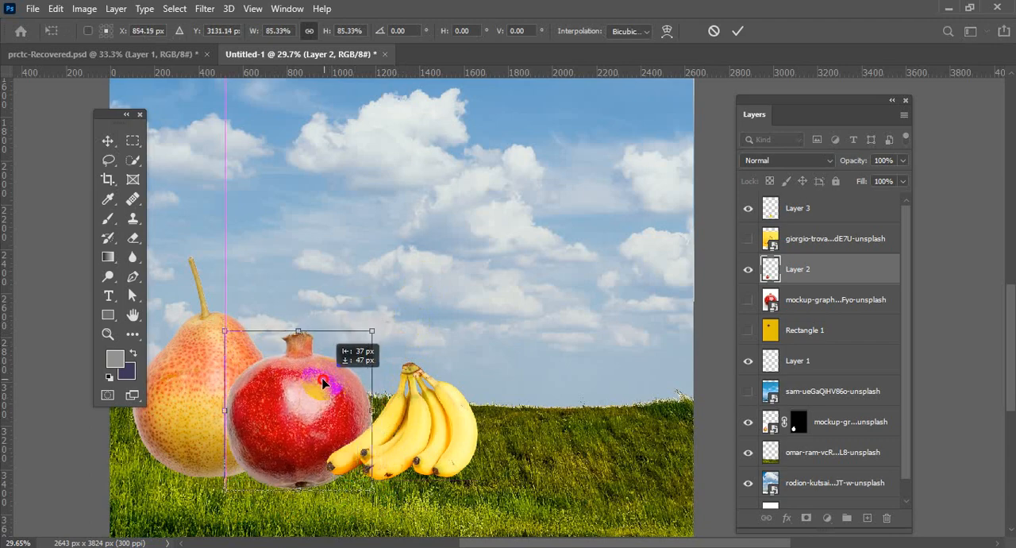
left_click(737, 30)
Move the bananas in front of the pomegranate and enlarge them to about 143% with Free Transform.
left_click_drag(409, 425, 322, 459)
key("ctrl+t")
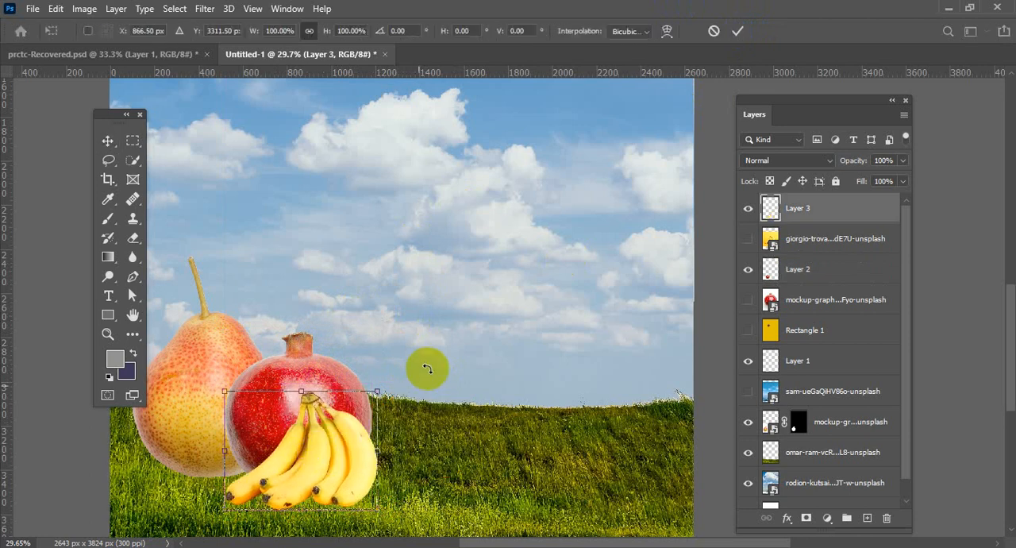
left_click_drag(378, 392, 444, 340)
left_click_drag(399, 447, 372, 466)
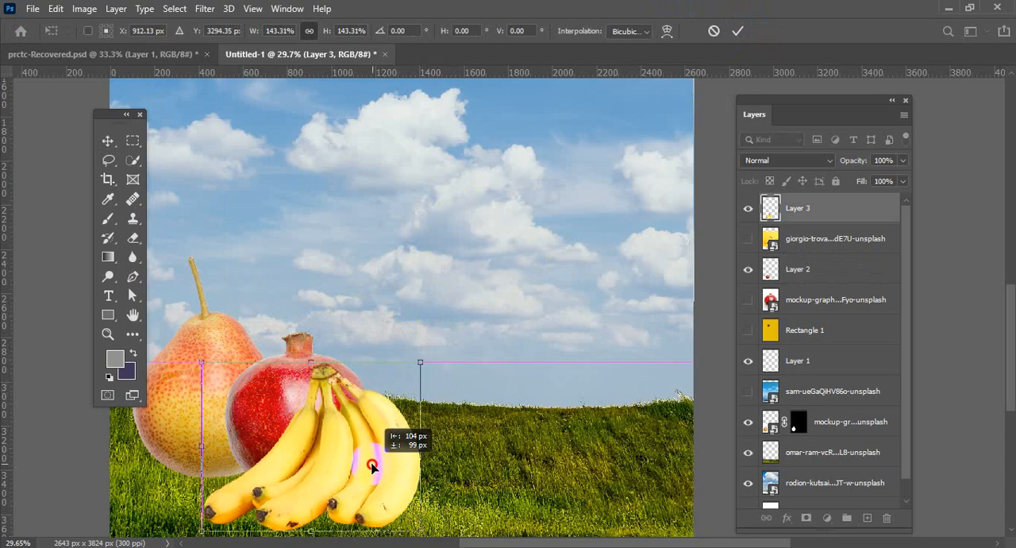
left_click(738, 31)
scroll(381, 361, "down", 2)
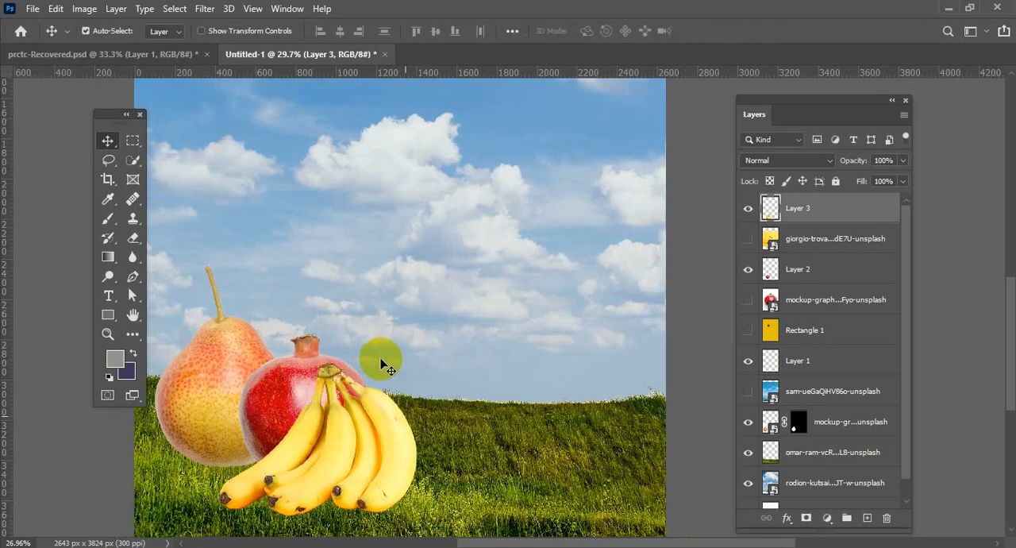
scroll(382, 363, "up", 2)
scroll(394, 361, "up", 3)
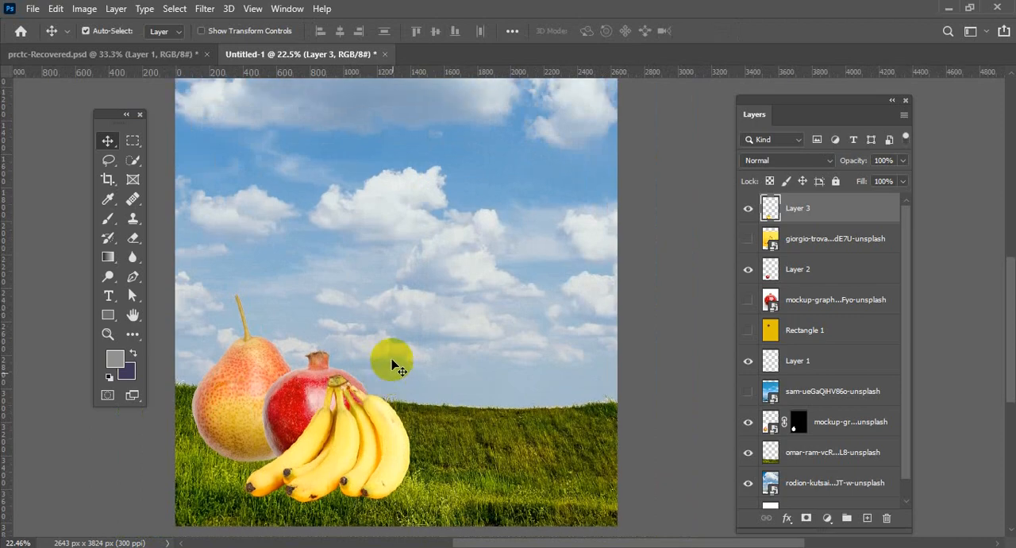
scroll(396, 357, "down", 1)
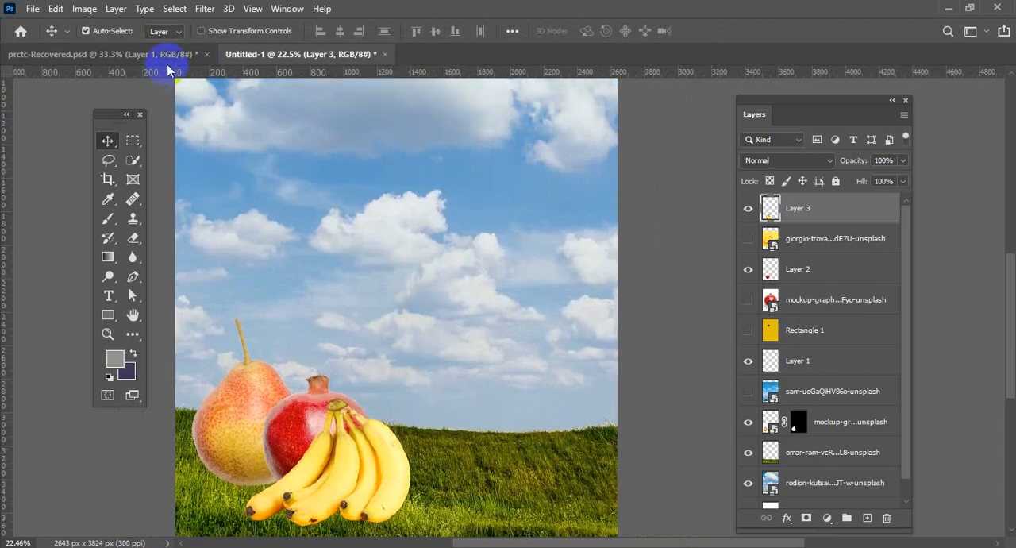
Switch to the Downloads folder in File Explorer and place boxed-water-is-better-b0bFe64sif4-unsplash.jpg into the Untitled-1 composition as a new layer.
left_click(47, 547)
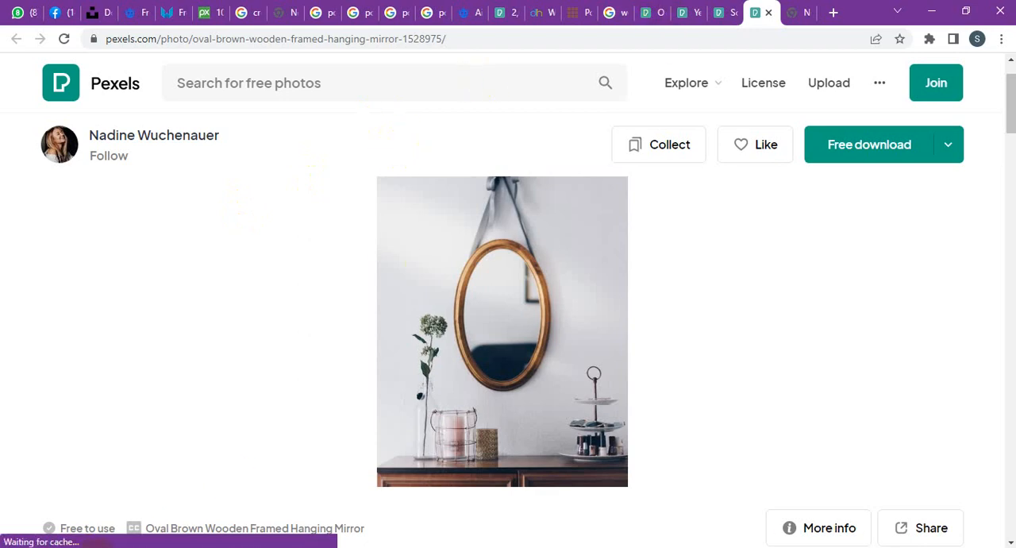
mouse_move(194, 477)
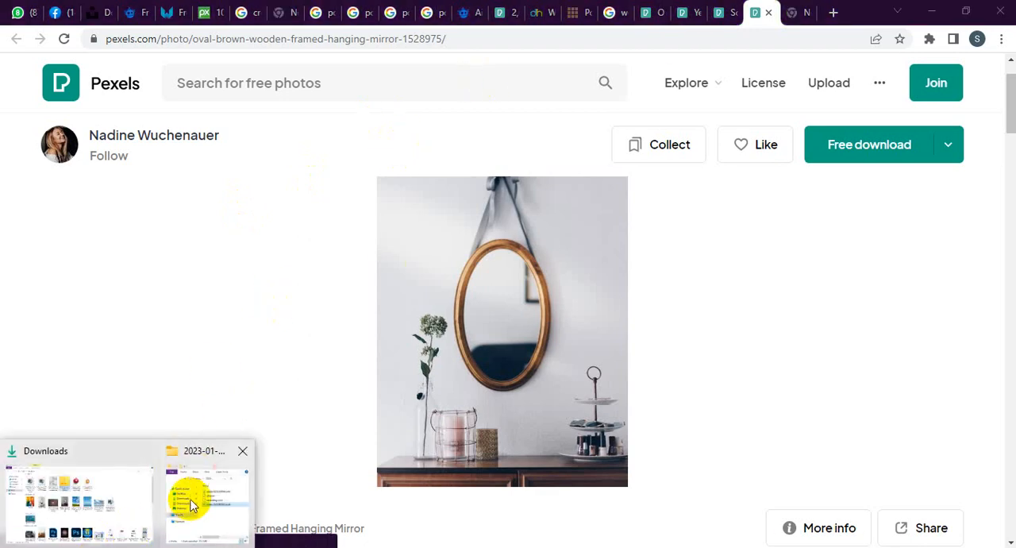
mouse_move(191, 500)
left_click(113, 484)
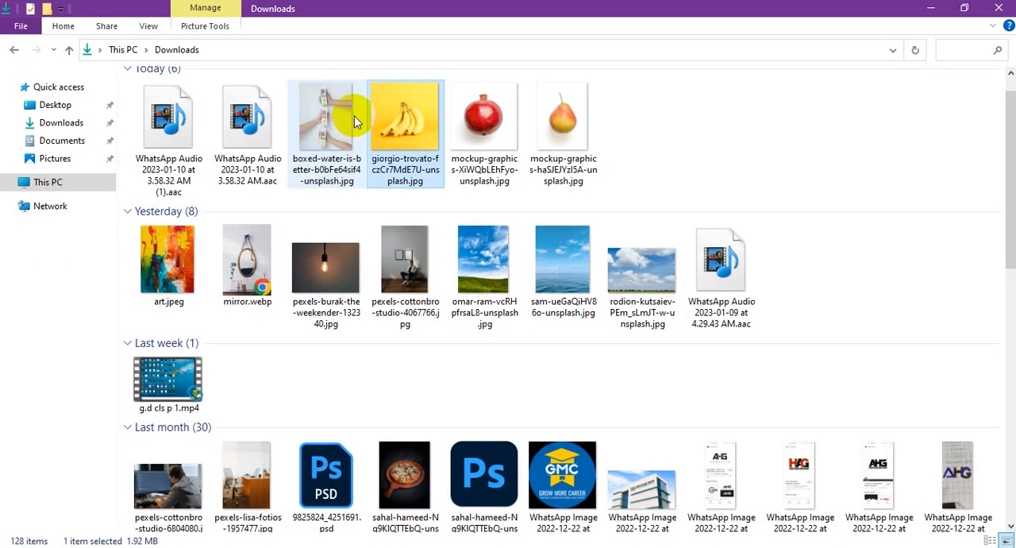
left_click_drag(326, 123, 307, 358)
left_click_drag(356, 320, 357, 319)
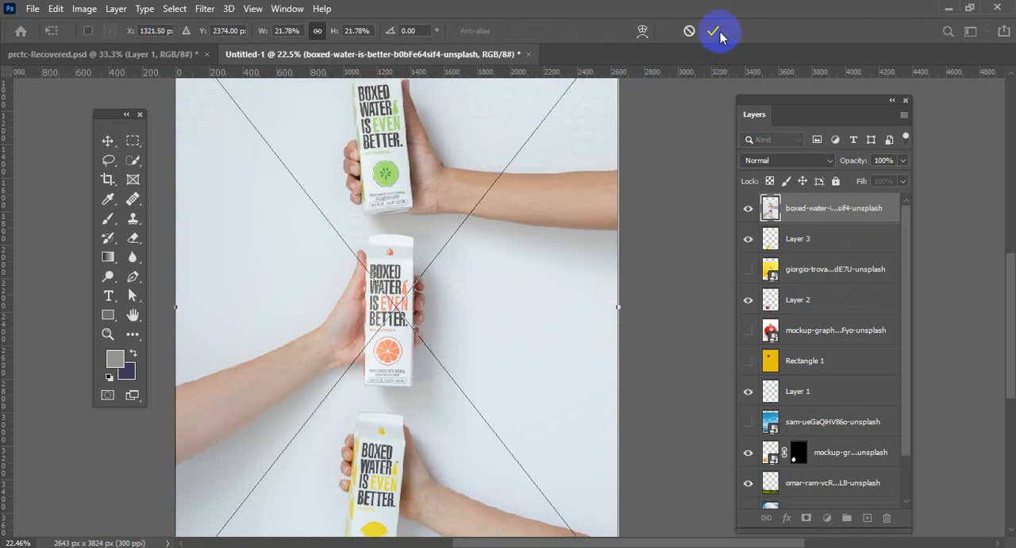
left_click(717, 32)
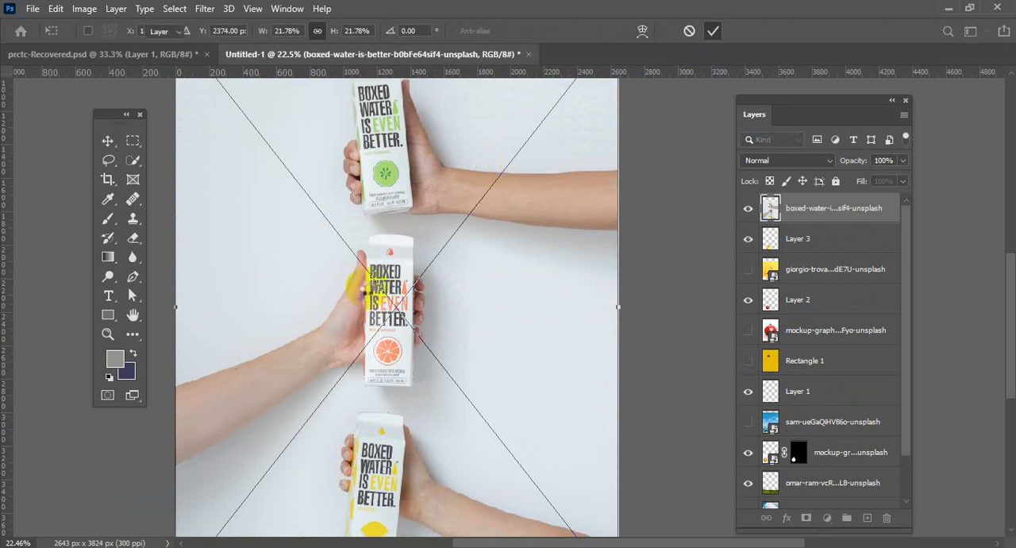
Shift the boxed-water photo lower, then copy its uppermost hand and green-labelled carton to a new layer using a rectangular selection.
left_click_drag(400, 238, 401, 291)
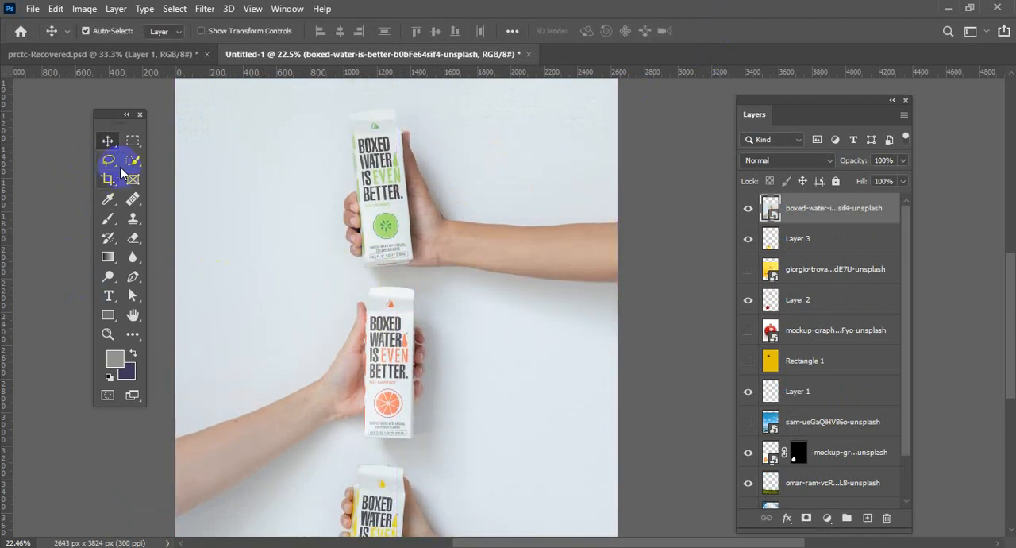
left_click(133, 140)
scroll(252, 150, "up", 3)
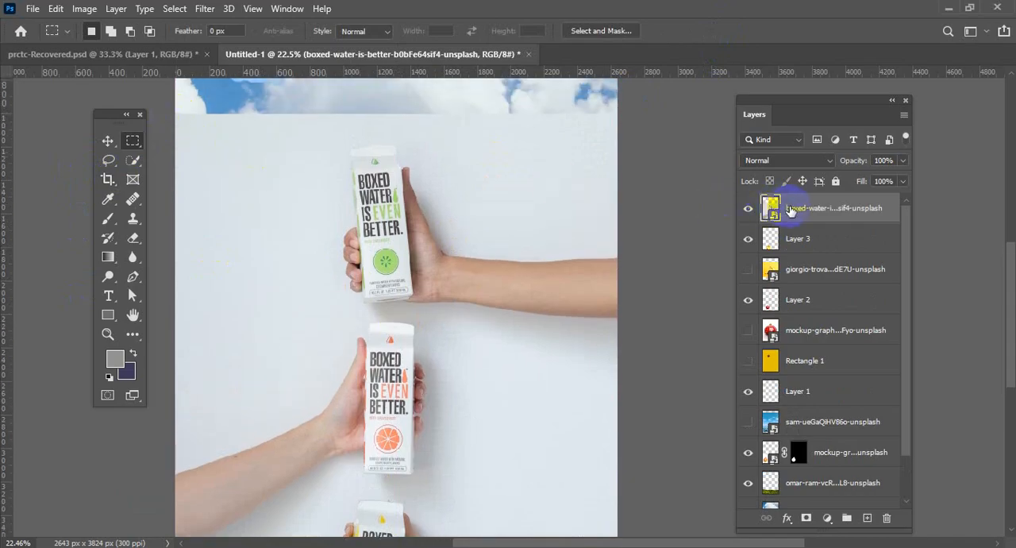
left_click_drag(177, 114, 637, 319)
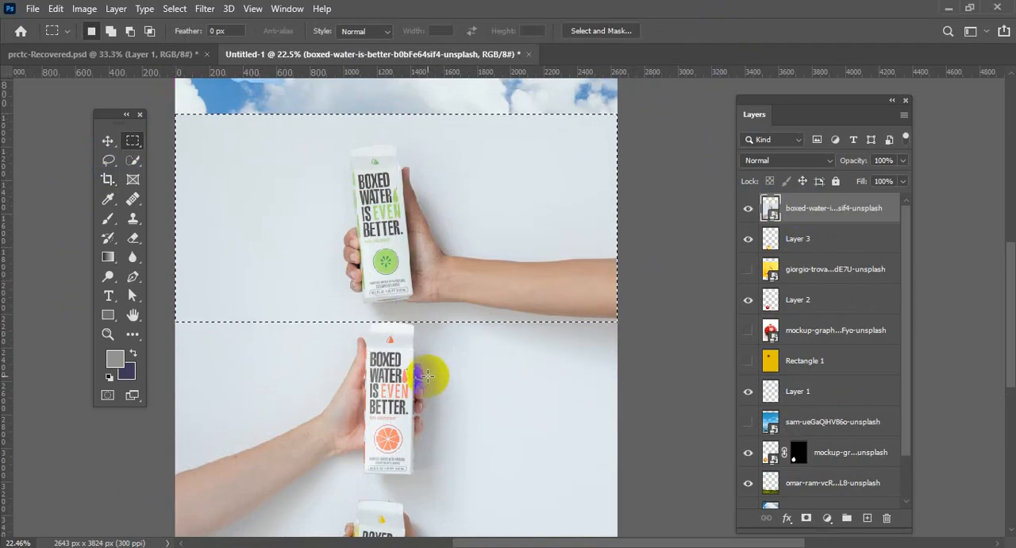
key("ctrl+j")
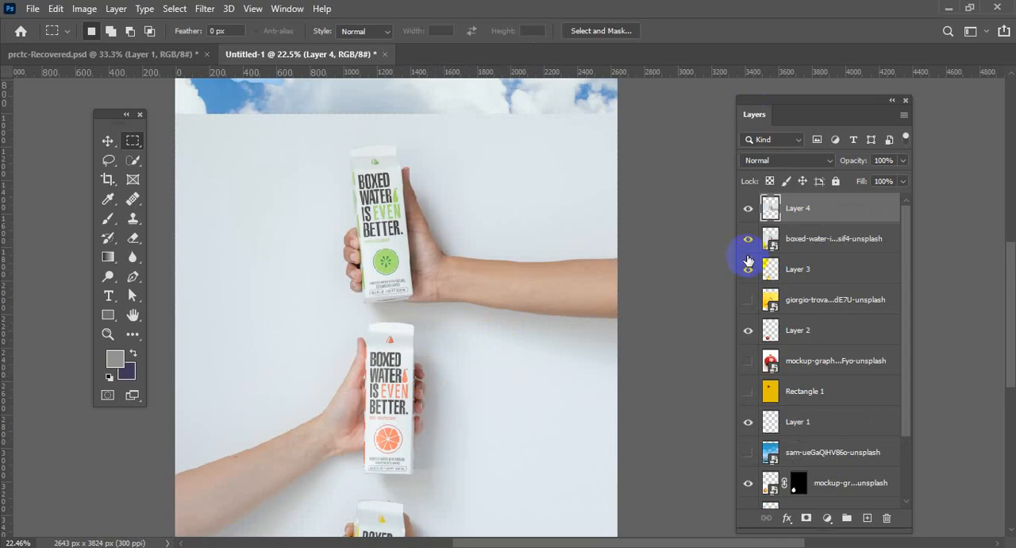
Delete the original boxed-water photo layer and move the copied carton strip slightly lower over the meadow scene.
left_click(748, 238)
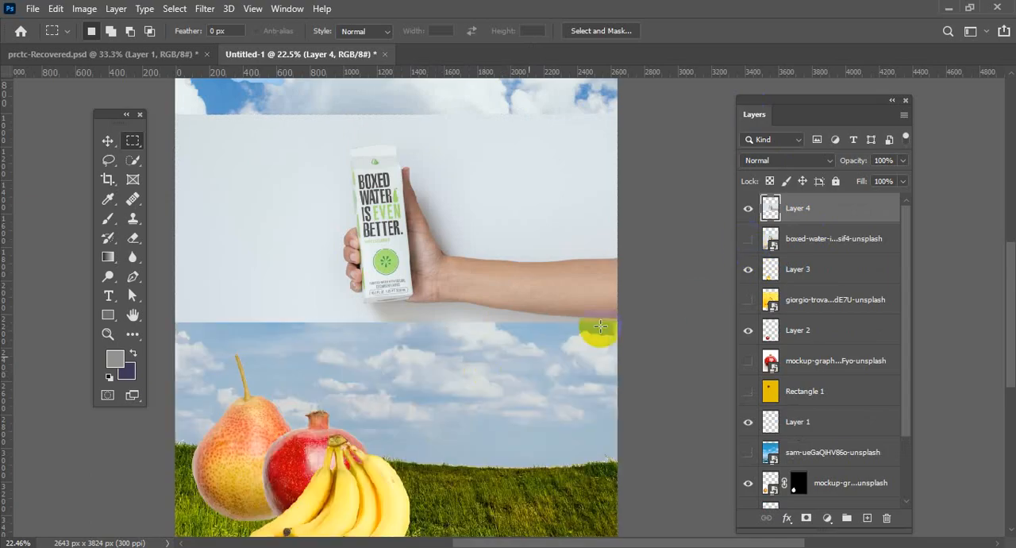
left_click(796, 248)
key("Delete")
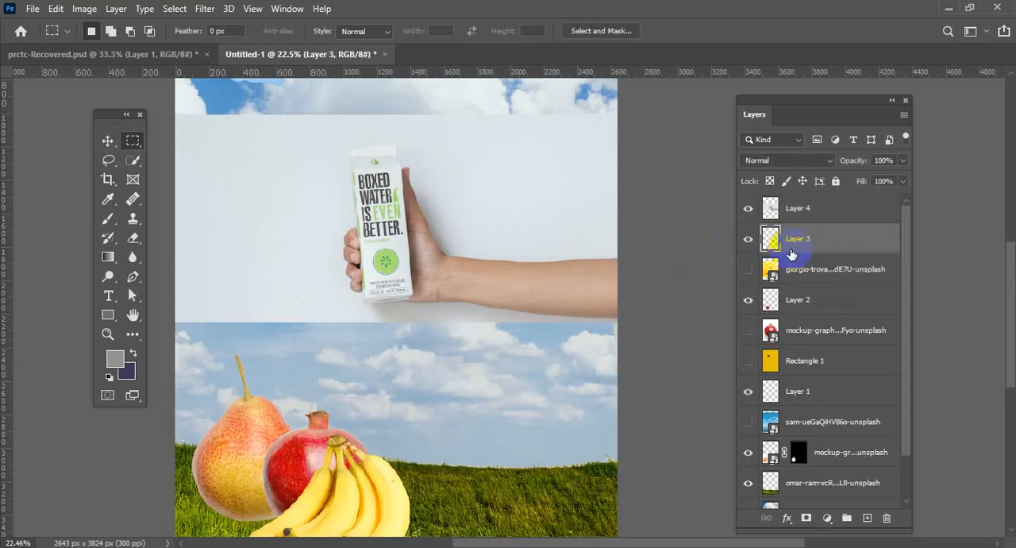
left_click(109, 144)
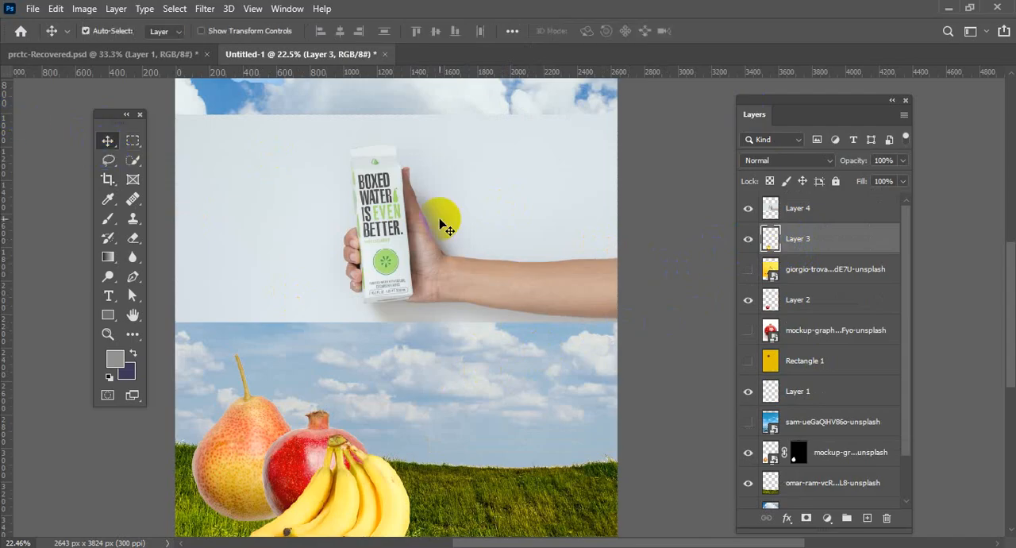
left_click_drag(442, 216, 442, 265)
Select the hand and carton on Layer 4 with Select Subject and subtract part of the bananas from the selection.
left_click(132, 160)
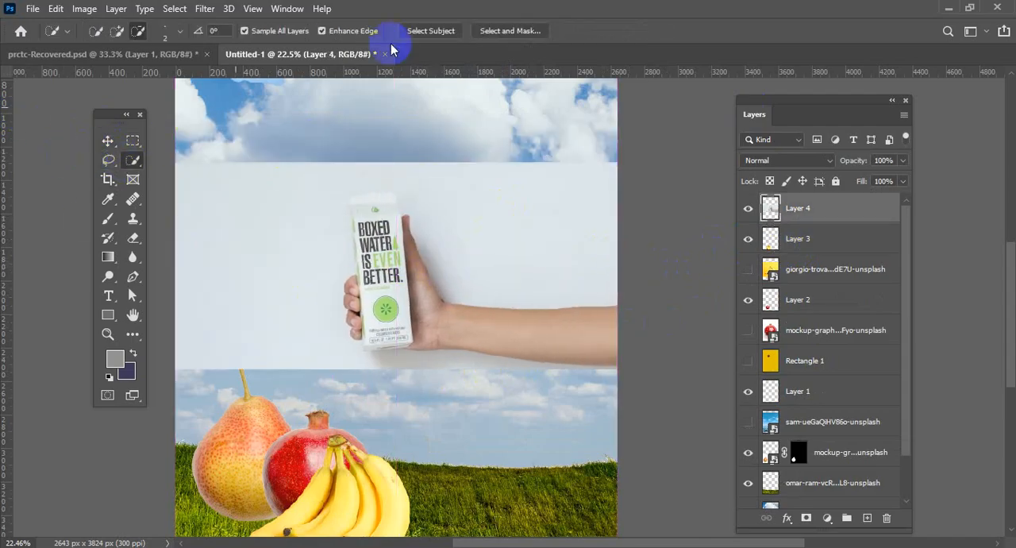
left_click(431, 31)
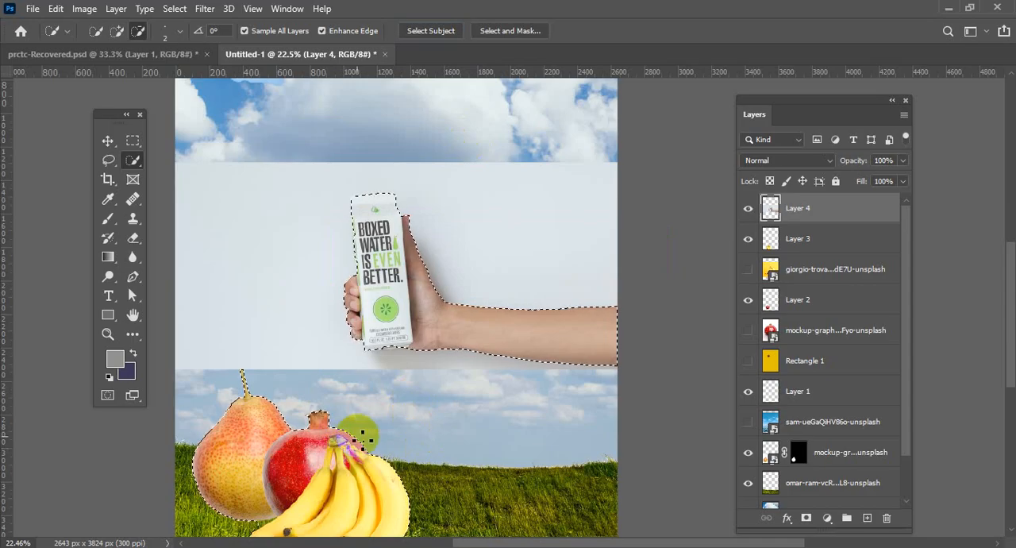
scroll(397, 416, "down", 1)
scroll(396, 416, "down", 1)
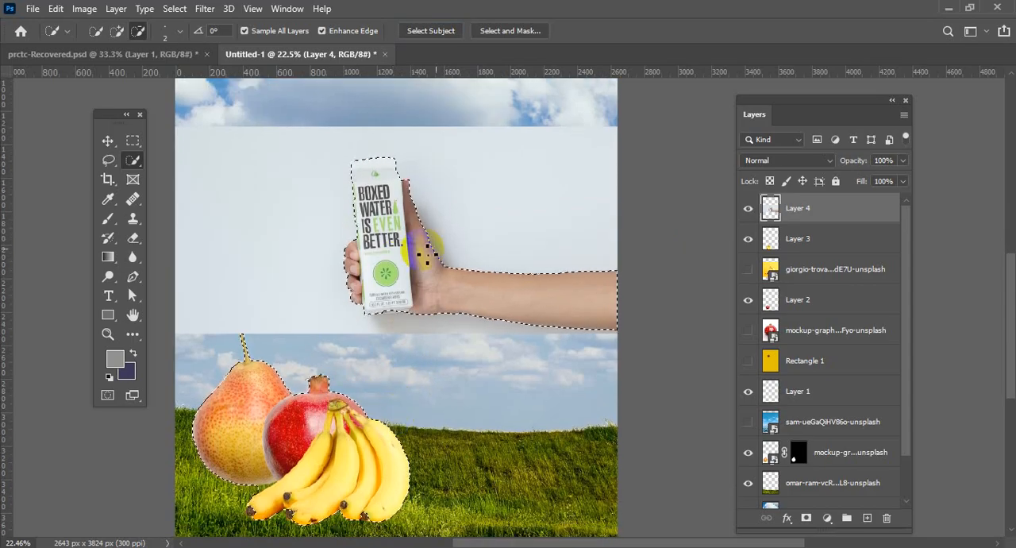
scroll(841, 341, "down", 3)
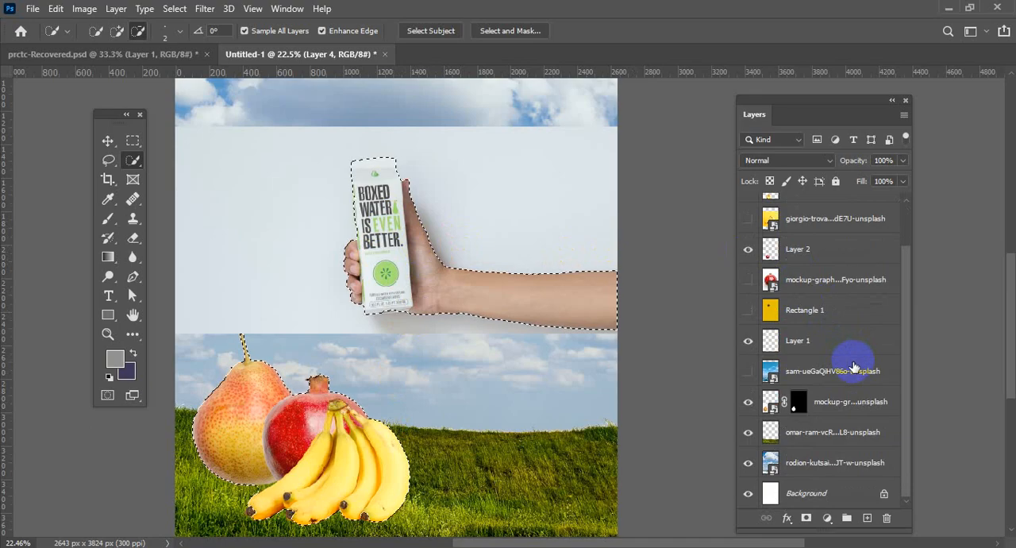
scroll(841, 352, "up", 3)
left_click(747, 276)
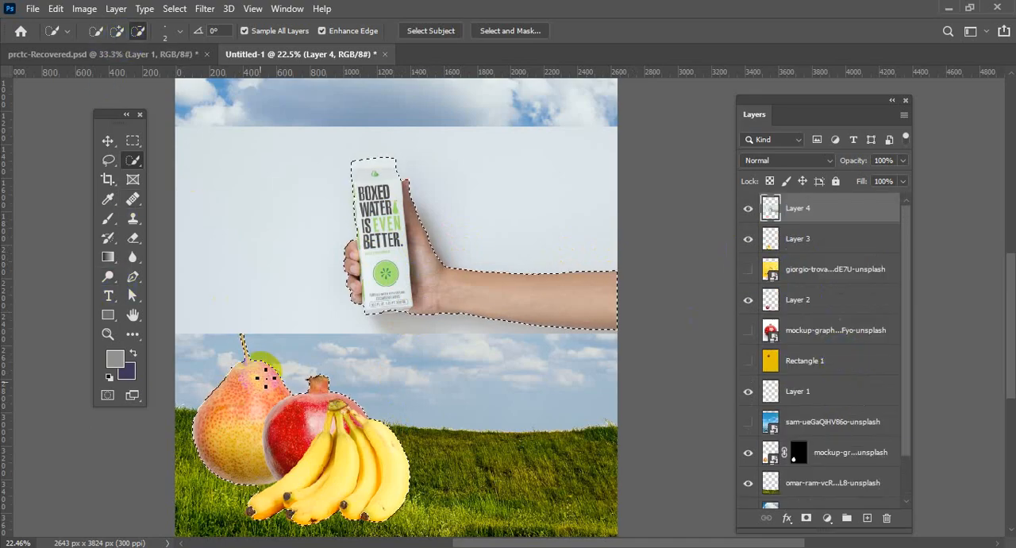
mouse_move(265, 365)
left_mouse_down()
mouse_move(226, 369)
mouse_move(269, 392)
mouse_move(314, 437)
mouse_move(339, 437)
mouse_move(331, 443)
mouse_move(365, 403)
mouse_move(335, 407)
mouse_move(387, 398)
mouse_move(423, 369)
mouse_move(378, 409)
mouse_move(341, 409)
mouse_move(332, 423)
mouse_move(351, 395)
mouse_move(317, 385)
mouse_move(364, 401)
mouse_move(315, 386)
mouse_move(329, 450)
mouse_move(380, 465)
left_mouse_up()
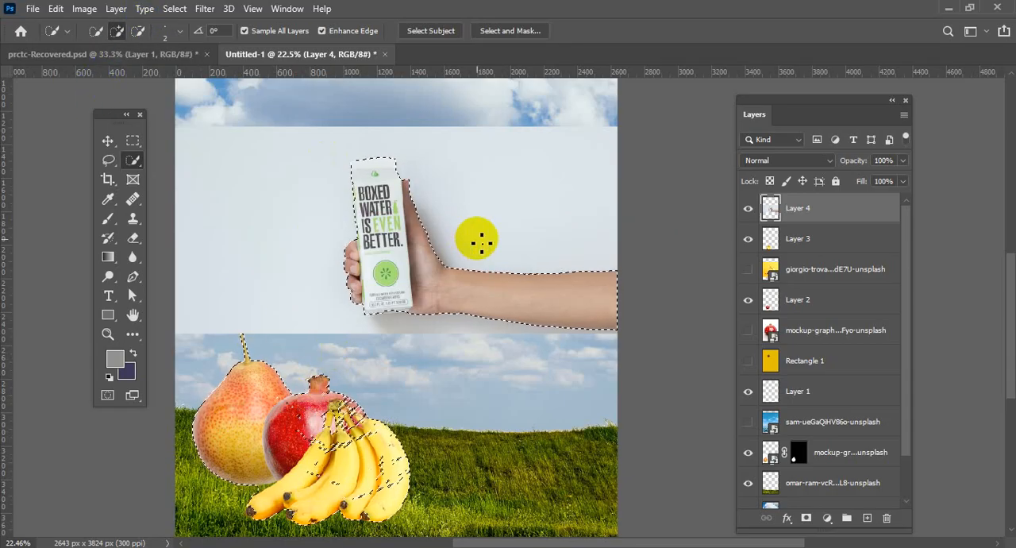
Extend the selection along the carton's left edge above the fingers with the Quick Selection tool.
scroll(408, 334, "up", 2)
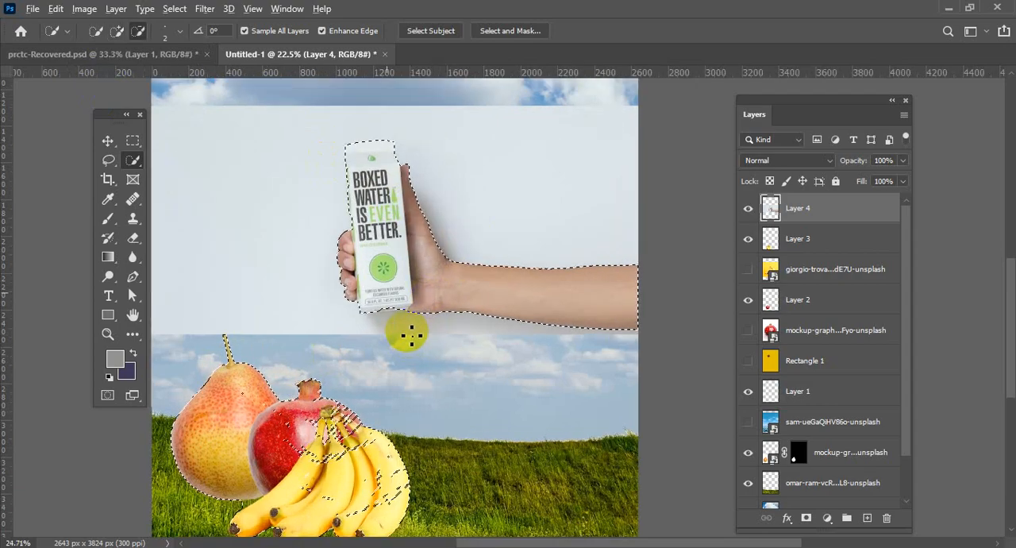
scroll(408, 332, "up", 2)
left_click_drag(401, 237, 407, 338)
scroll(362, 307, "up", 2)
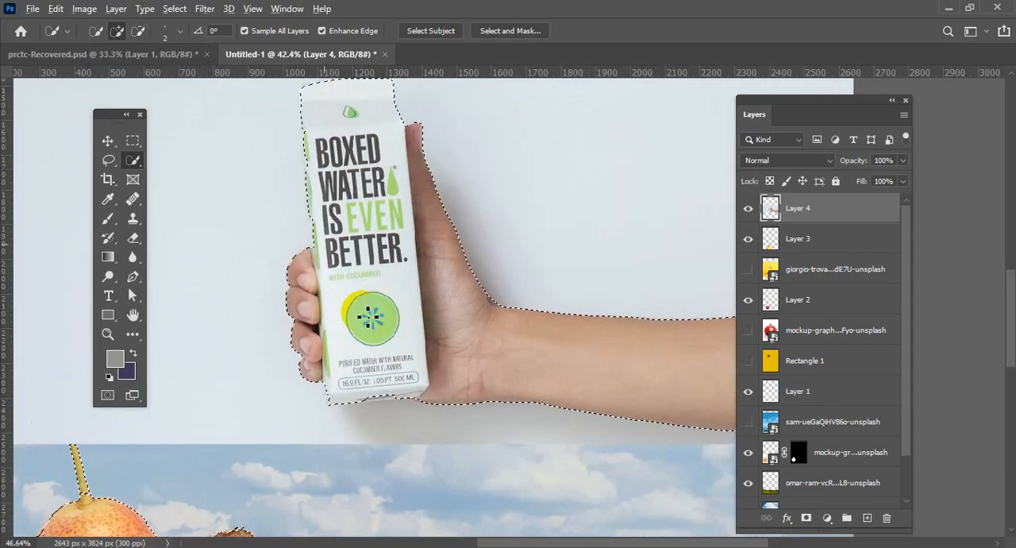
scroll(256, 167, "up", 3)
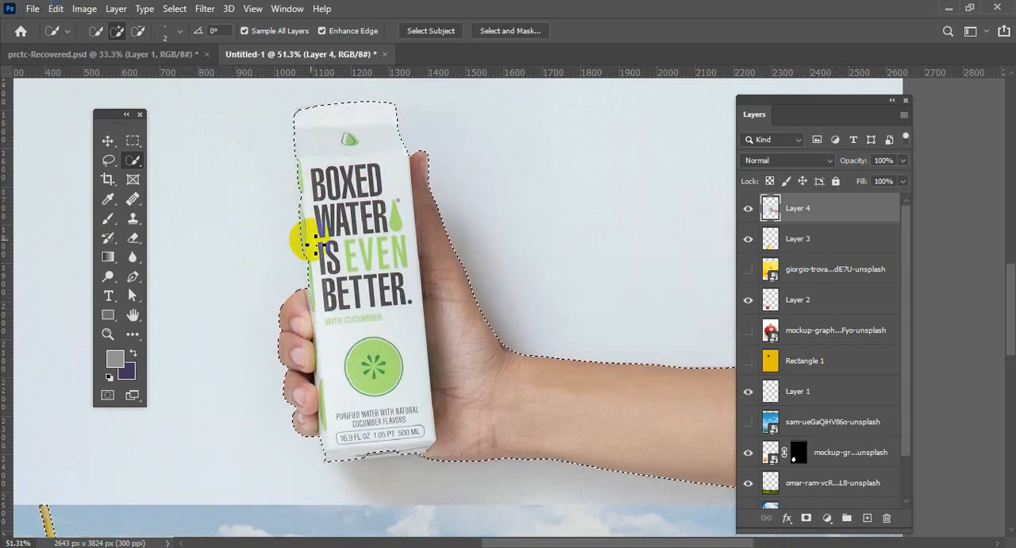
scroll(295, 153, "up", 1)
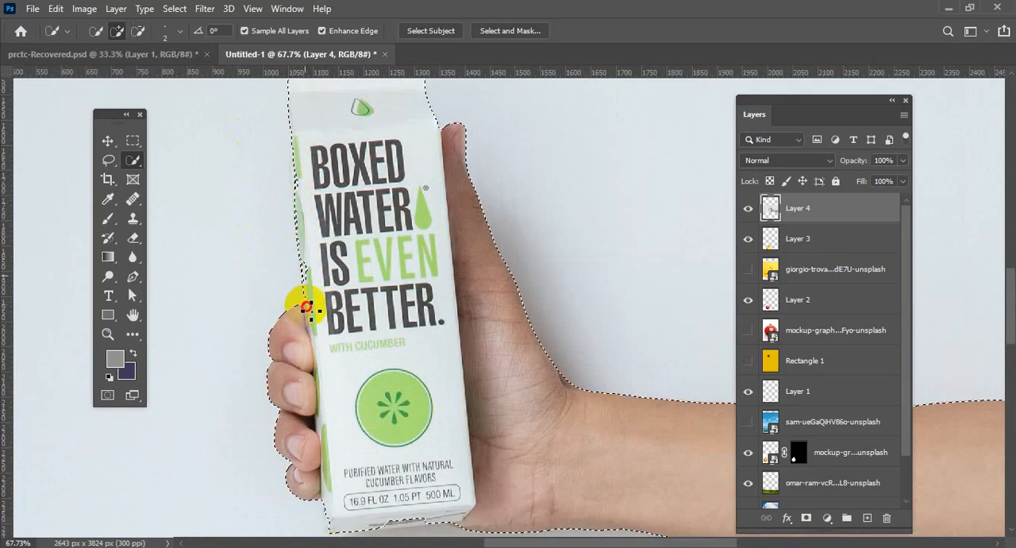
left_click(302, 256)
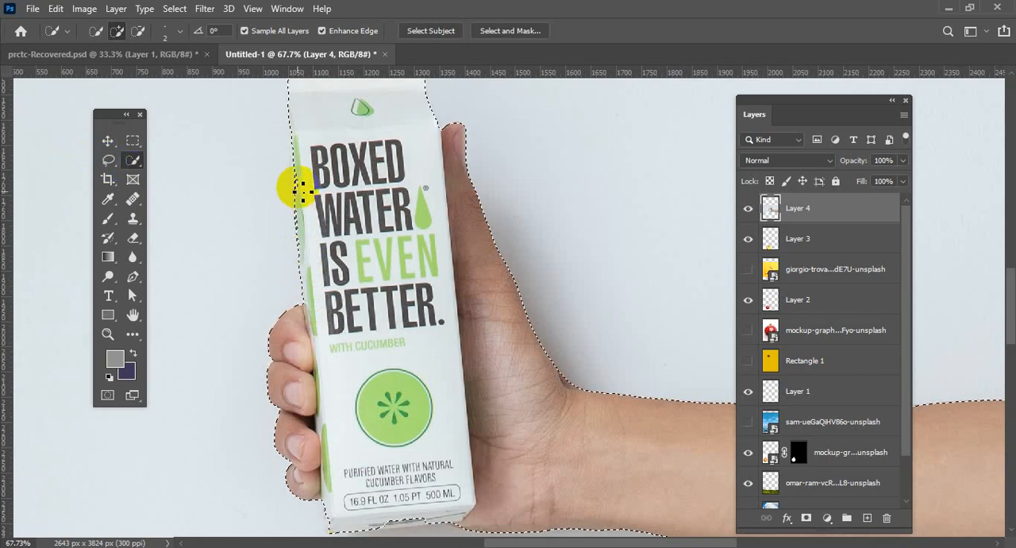
mouse_move(290, 136)
left_mouse_down()
mouse_move(295, 299)
mouse_move(321, 310)
left_mouse_up()
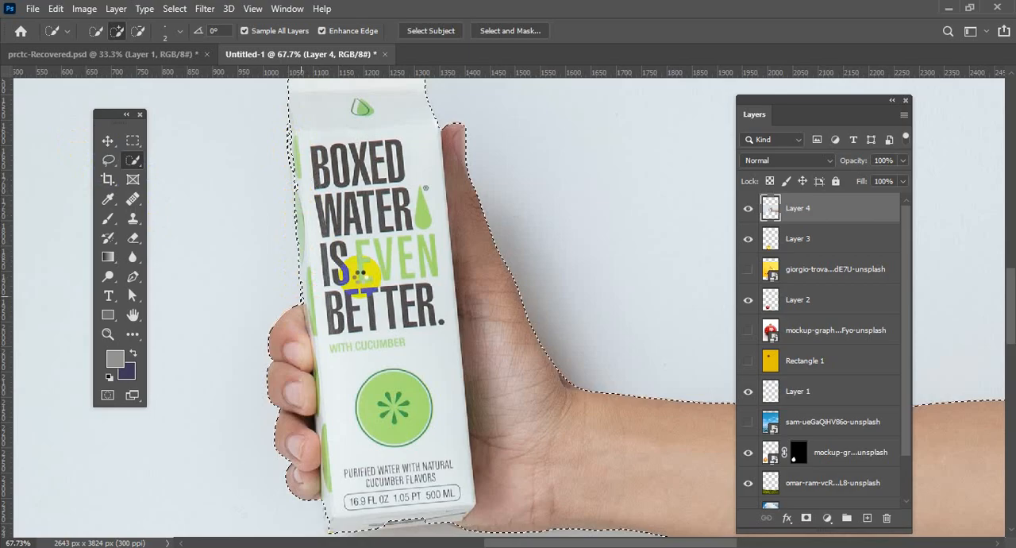
Add the first part of the carton's bottom edge to the selection with the 2 px Quick Selection brush.
scroll(362, 286, "up", 2)
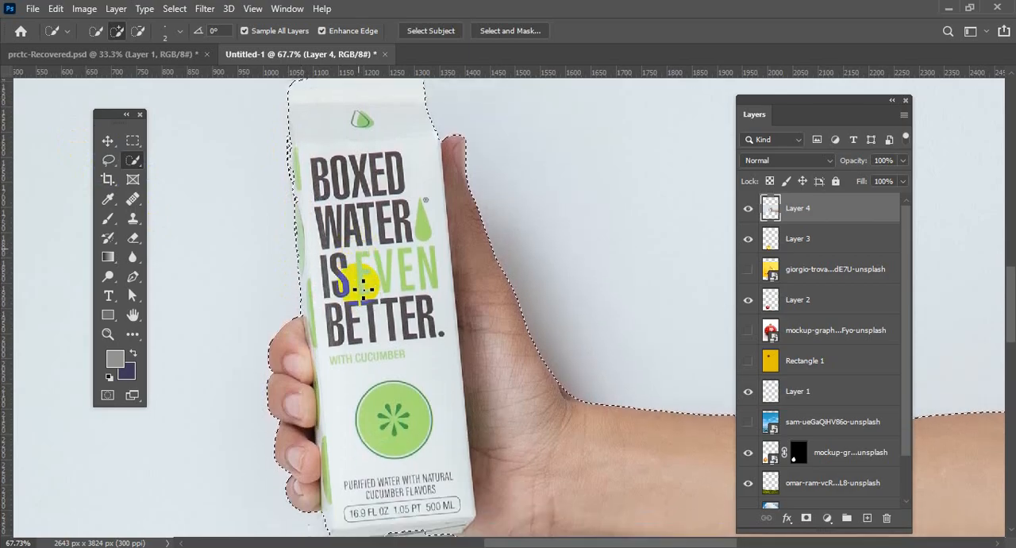
scroll(362, 287, "up", 1)
scroll(362, 287, "down", 3)
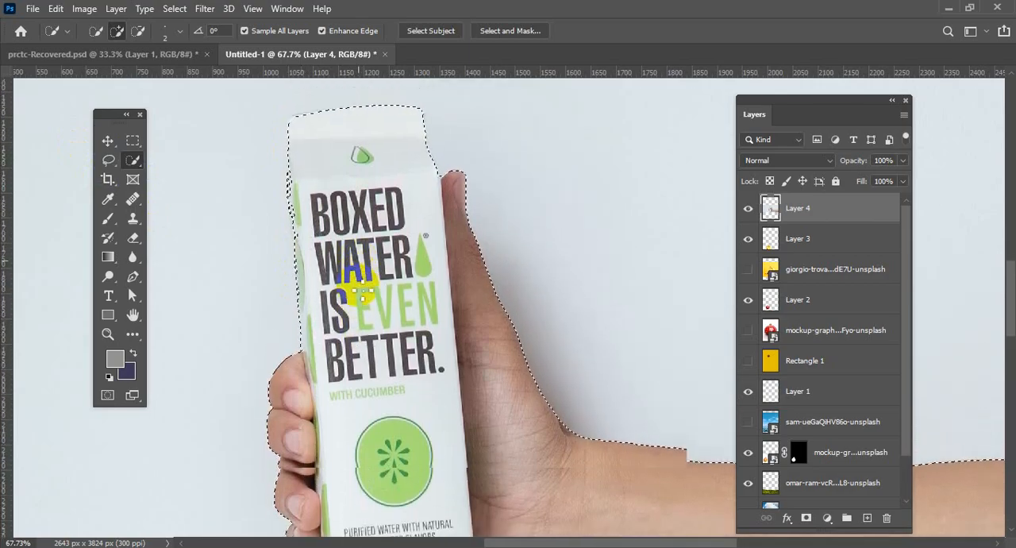
scroll(361, 286, "down", 3)
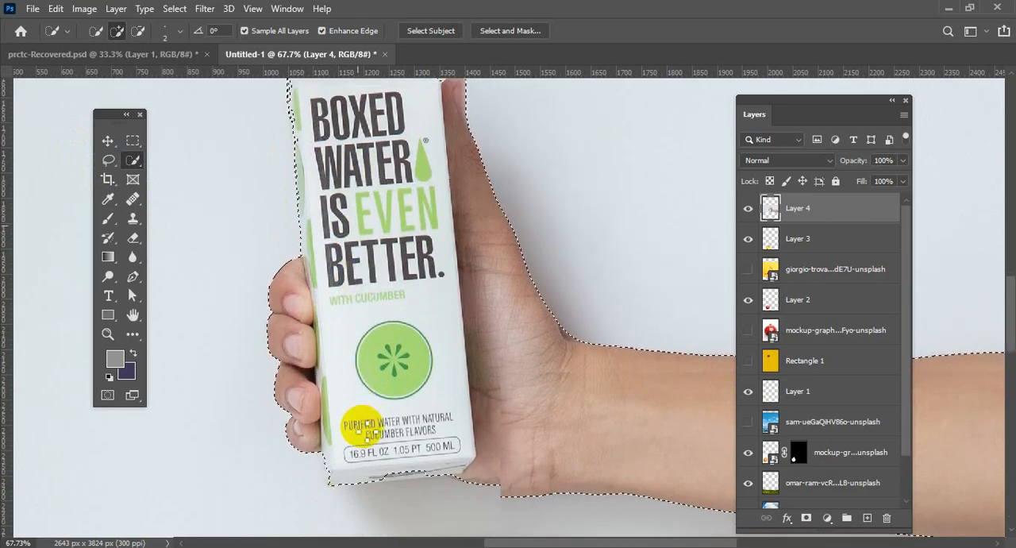
scroll(354, 422, "down", 3)
scroll(353, 416, "up", 3)
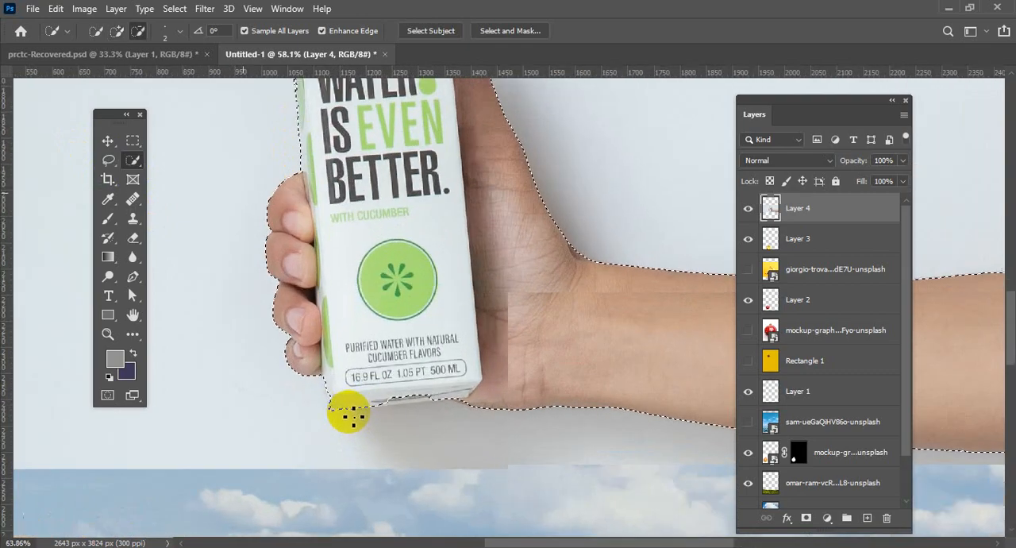
scroll(354, 416, "up", 1)
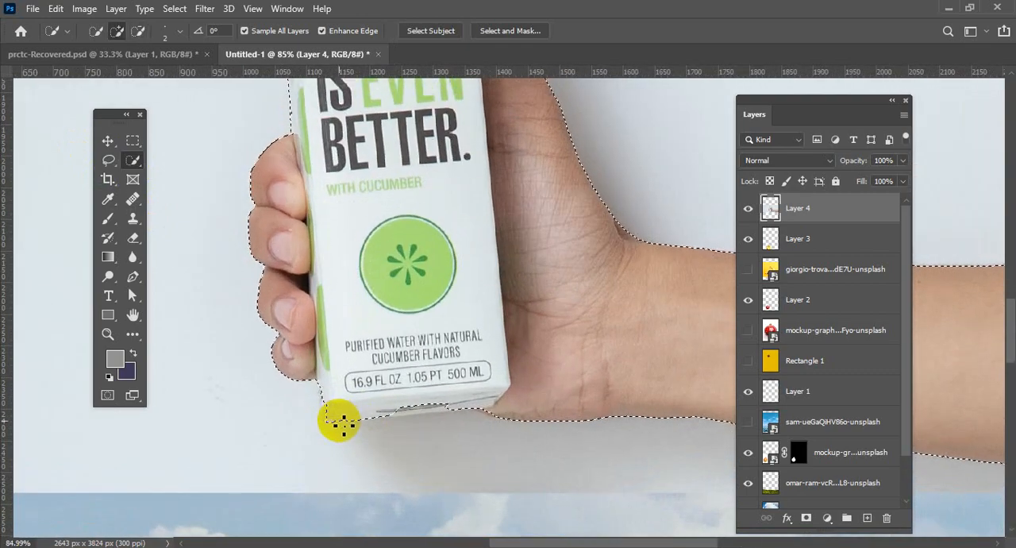
left_click(374, 421)
mouse_move(372, 421)
left_mouse_down()
mouse_move(482, 408)
mouse_move(403, 408)
left_mouse_up()
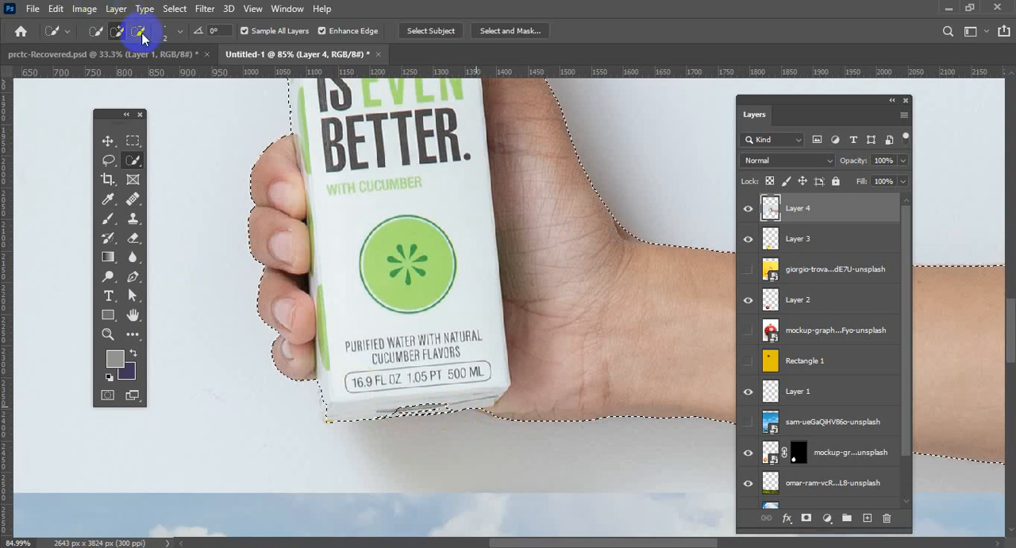
Set the Quick Selection brush size to 5 px and add the rest of the carton's bottom edge to the selection.
left_click(176, 35)
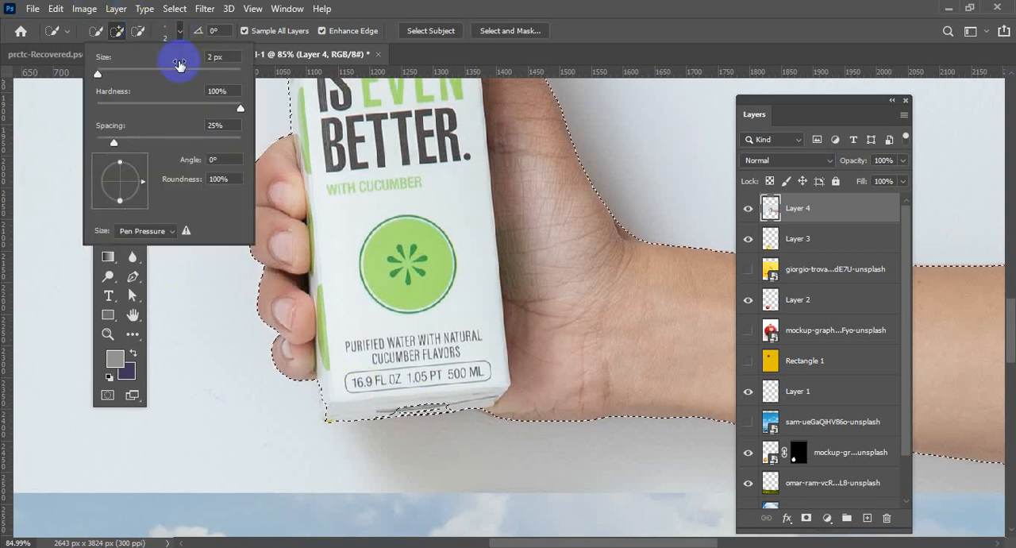
scroll(230, 57, "up", 3)
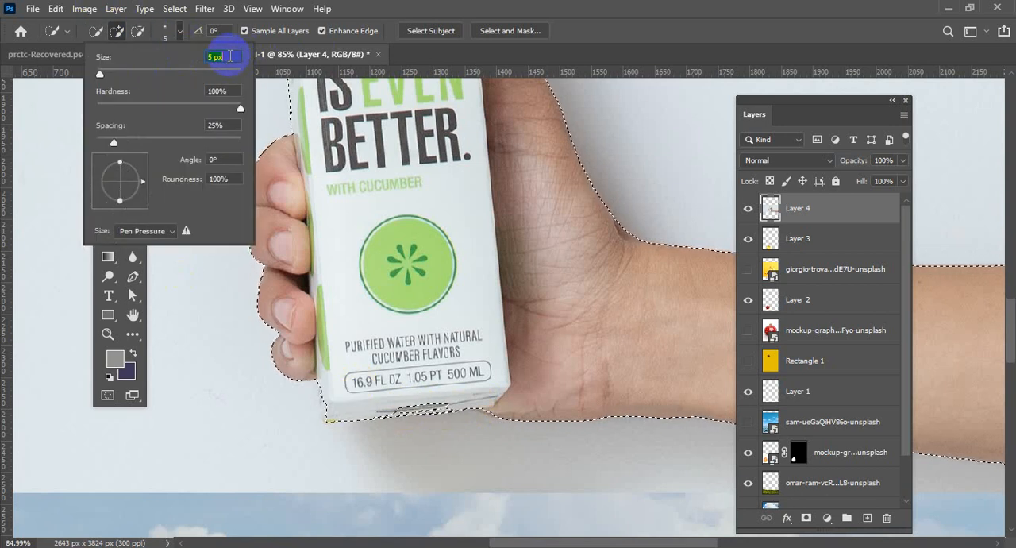
key("Return")
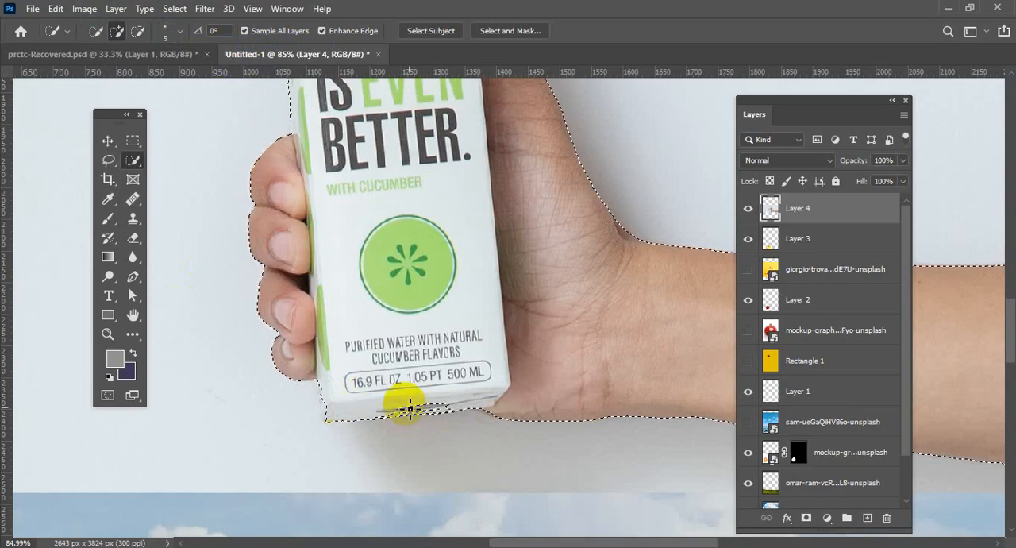
left_click_drag(406, 411, 442, 407)
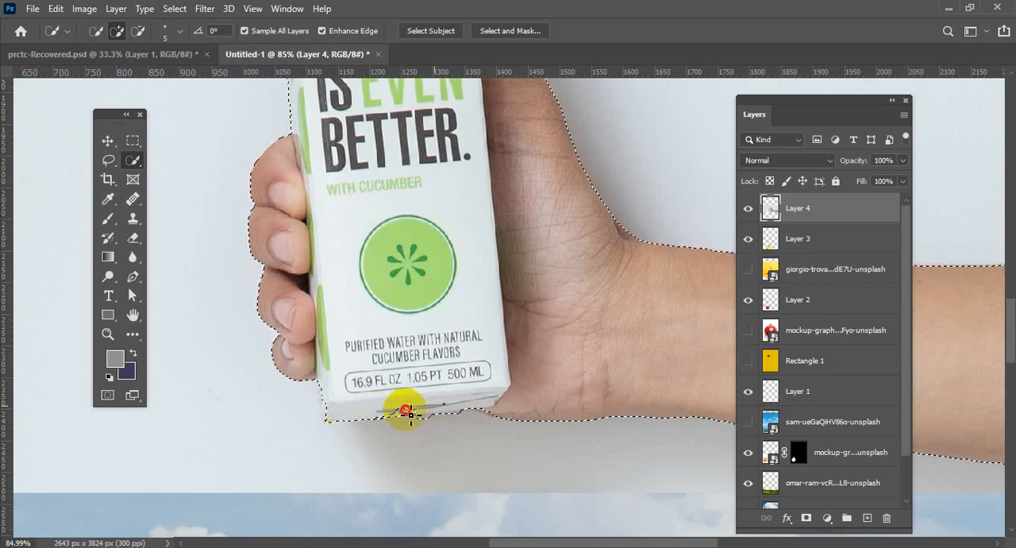
left_click_drag(452, 408, 478, 407)
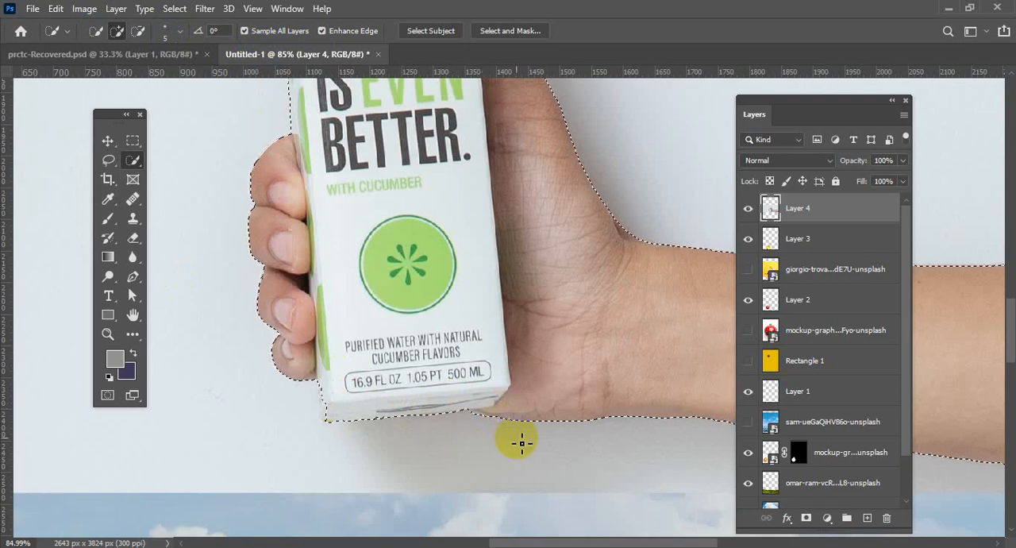
Add the carton's upper left edge beside the word BOXED to the selection so the outline follows the green side pattern.
scroll(421, 338, "up", 3)
scroll(387, 335, "up", 8)
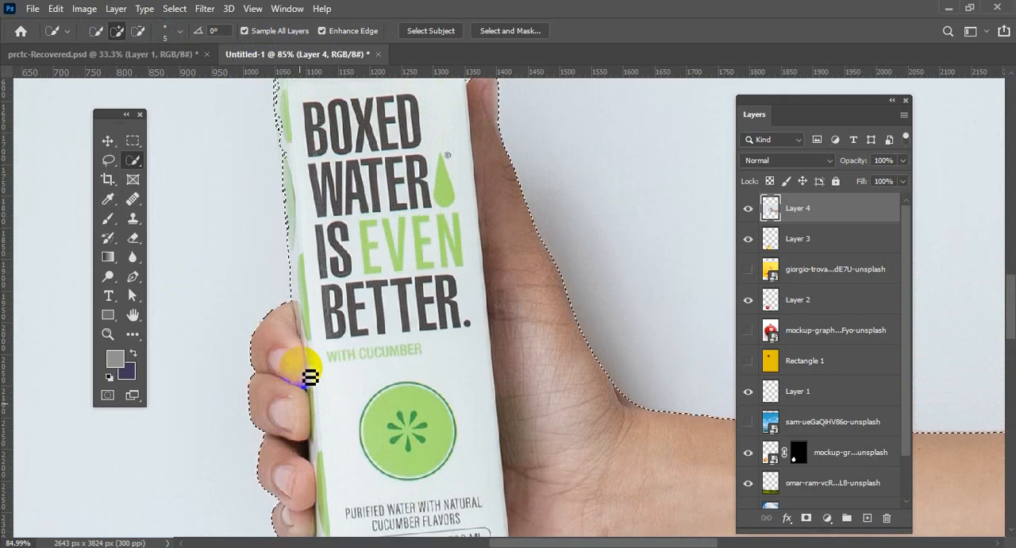
scroll(305, 358, "up", 2)
left_click_drag(324, 251, 339, 331)
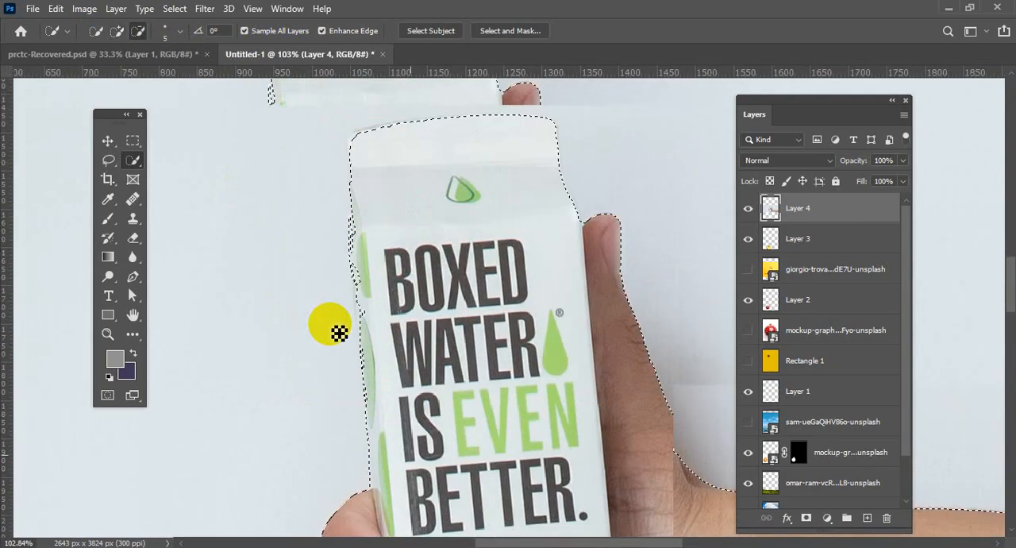
scroll(330, 325, "up", 5)
scroll(373, 199, "up", 1)
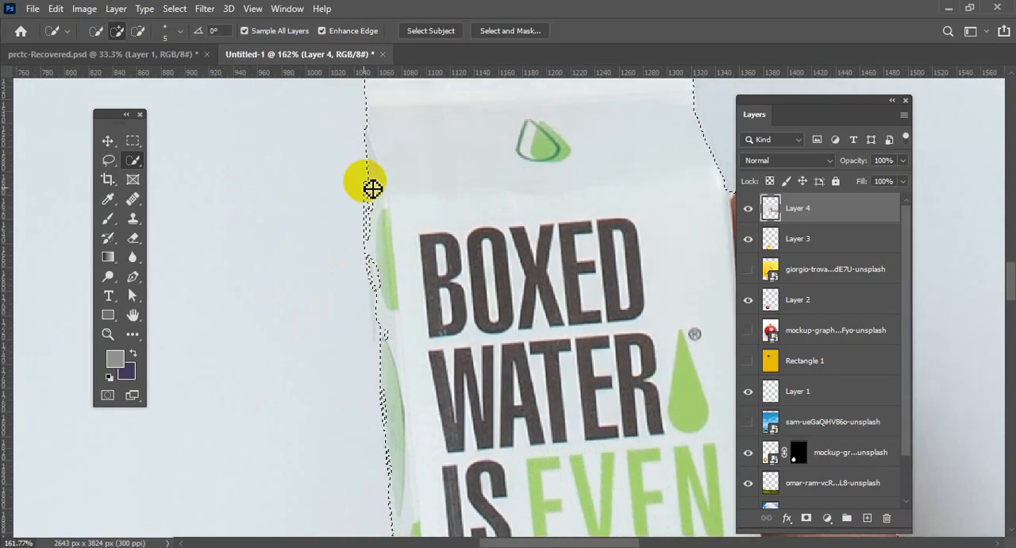
left_click(362, 189)
left_click(365, 189)
left_click(367, 228)
mouse_move(367, 228)
left_mouse_down()
mouse_move(372, 297)
mouse_move(358, 185)
left_mouse_up()
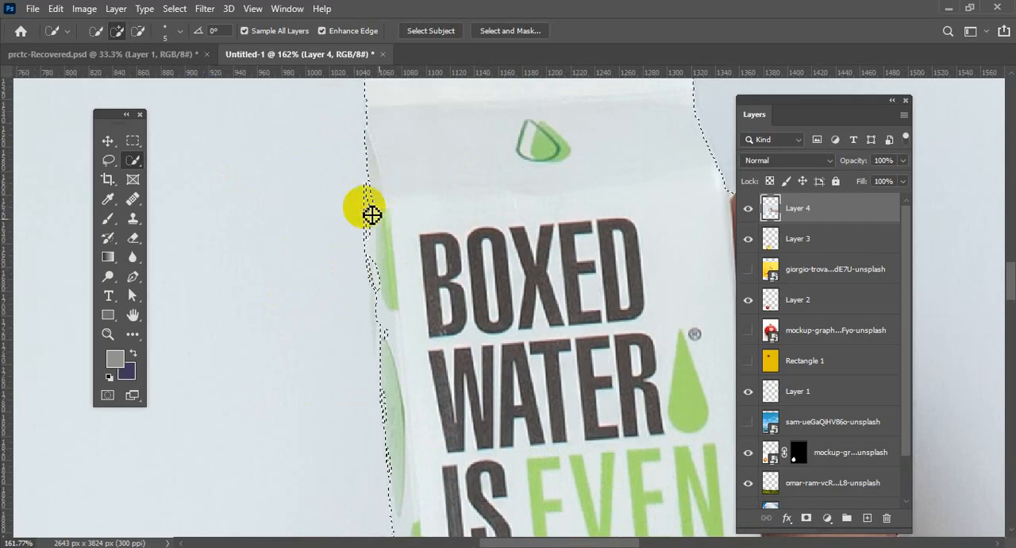
left_click_drag(378, 225, 386, 293)
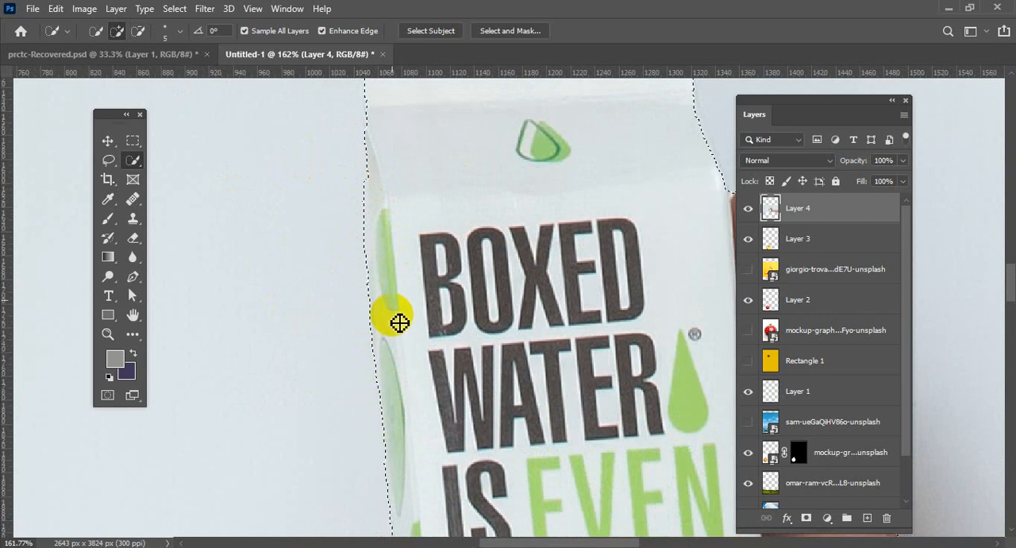
Refine the selection along the carton's left edge beside the word WATER with the 5 px Quick Selection brush.
scroll(393, 315, "down", 5)
scroll(386, 134, "down", 4)
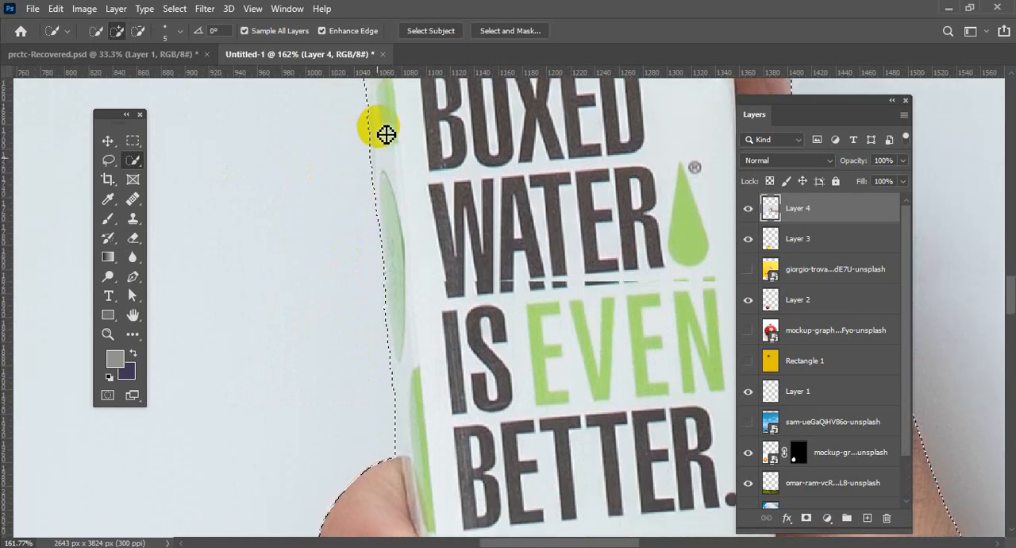
scroll(385, 118, "up", 2)
scroll(385, 118, "up", 1)
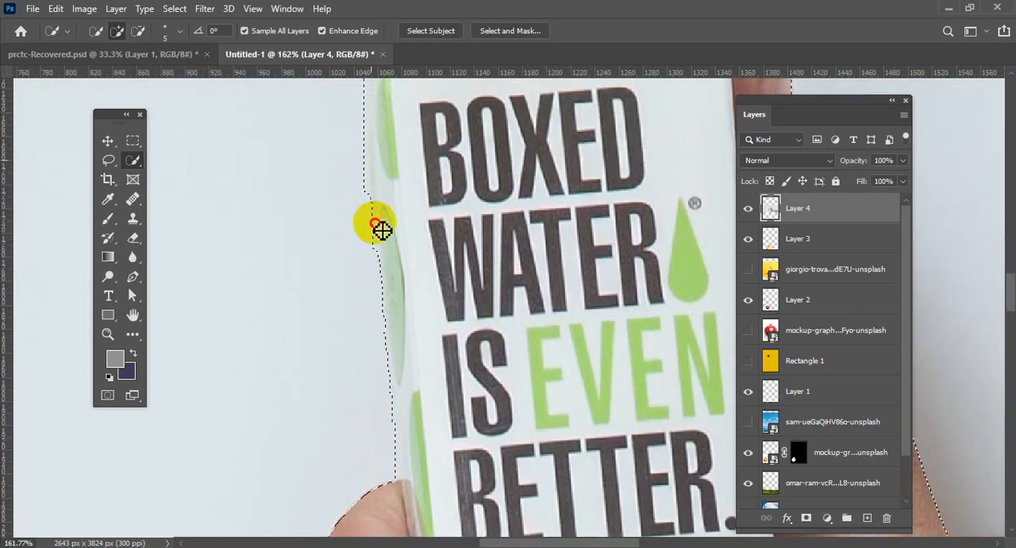
mouse_move(397, 355)
left_mouse_down()
mouse_move(404, 411)
mouse_move(414, 314)
left_mouse_up()
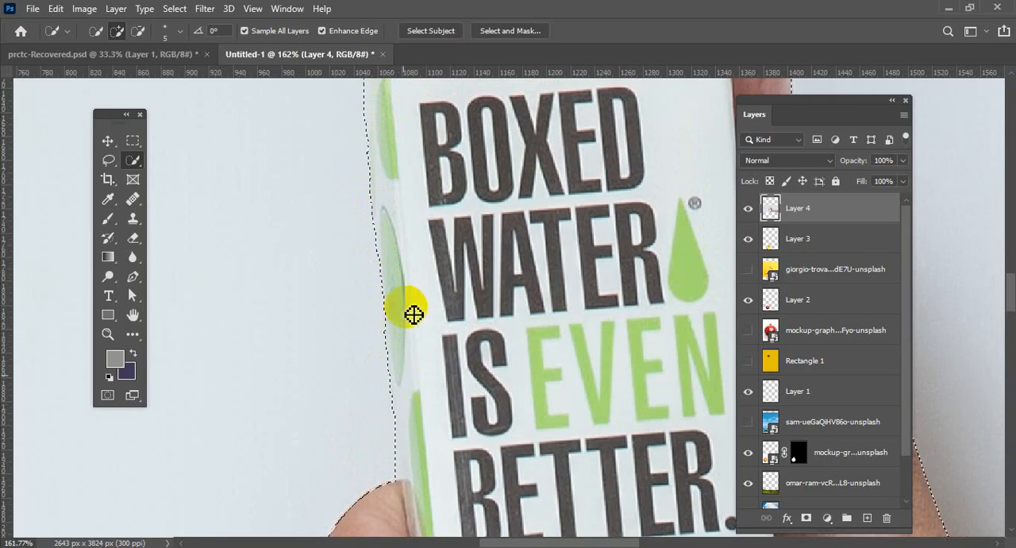
Copy the selected hand and carton to a new layer and hide the source photo on Layer 4.
scroll(390, 203, "down", 5)
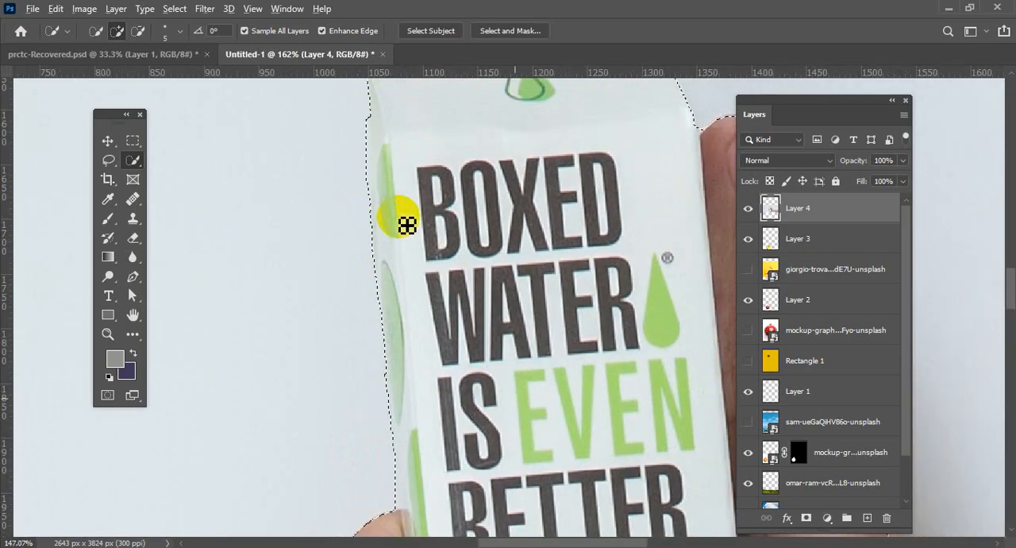
scroll(405, 225, "down", 6)
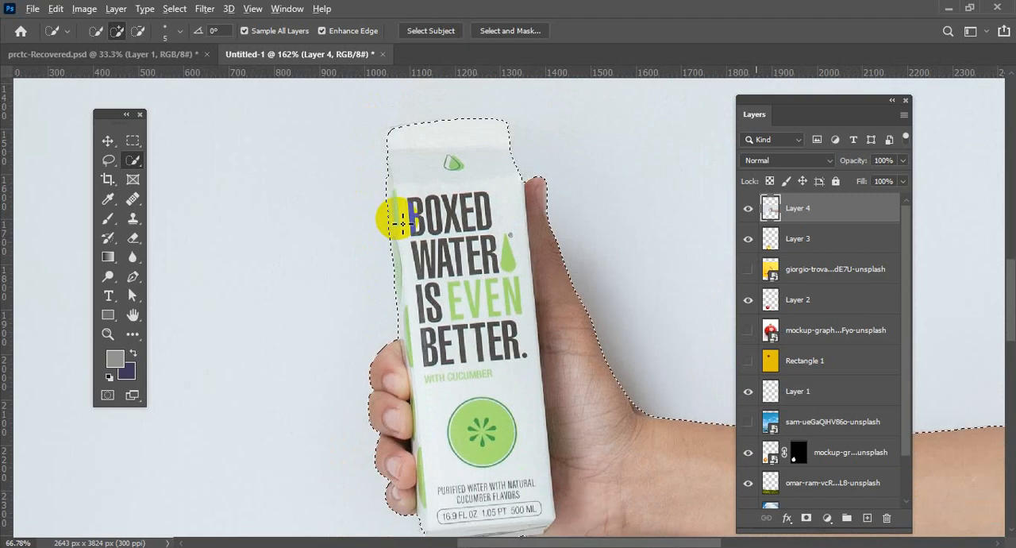
scroll(399, 225, "down", 6)
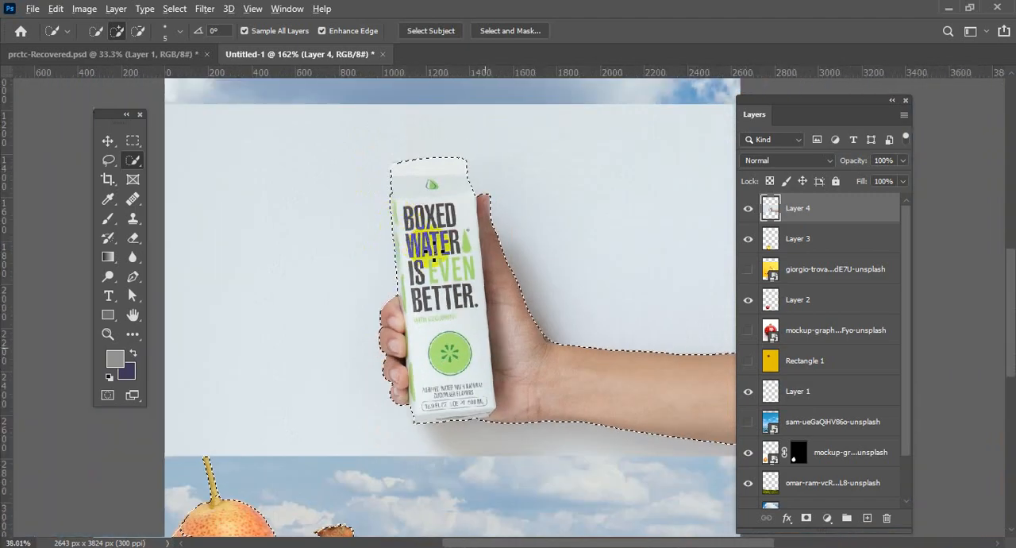
scroll(435, 252, "down", 5)
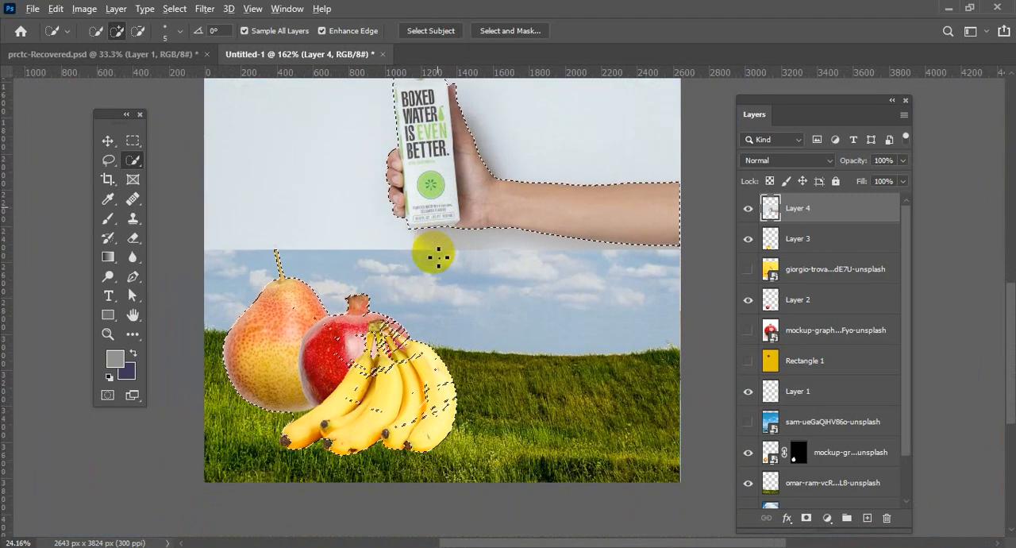
scroll(437, 256, "down", 13)
scroll(435, 254, "up", 8)
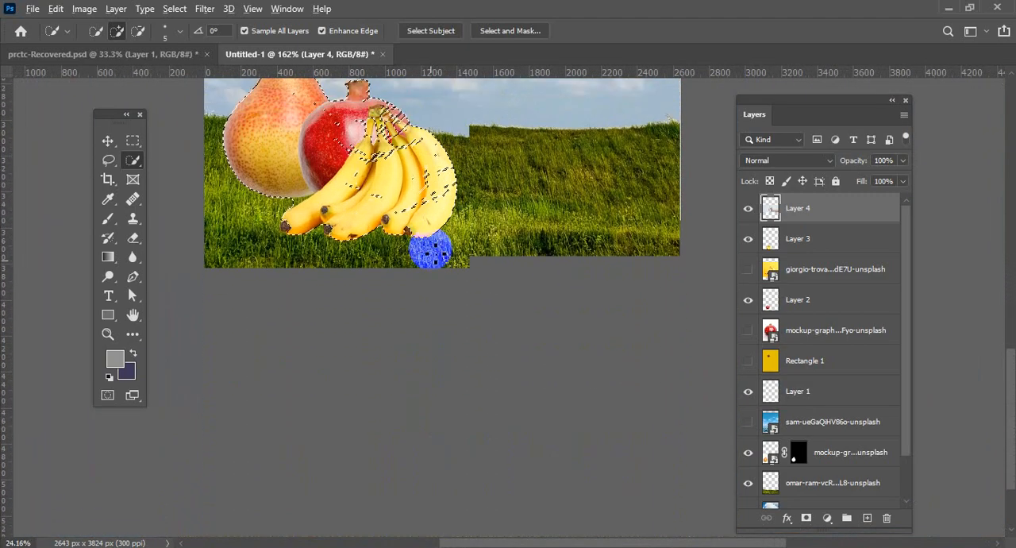
scroll(435, 258, "up", 8)
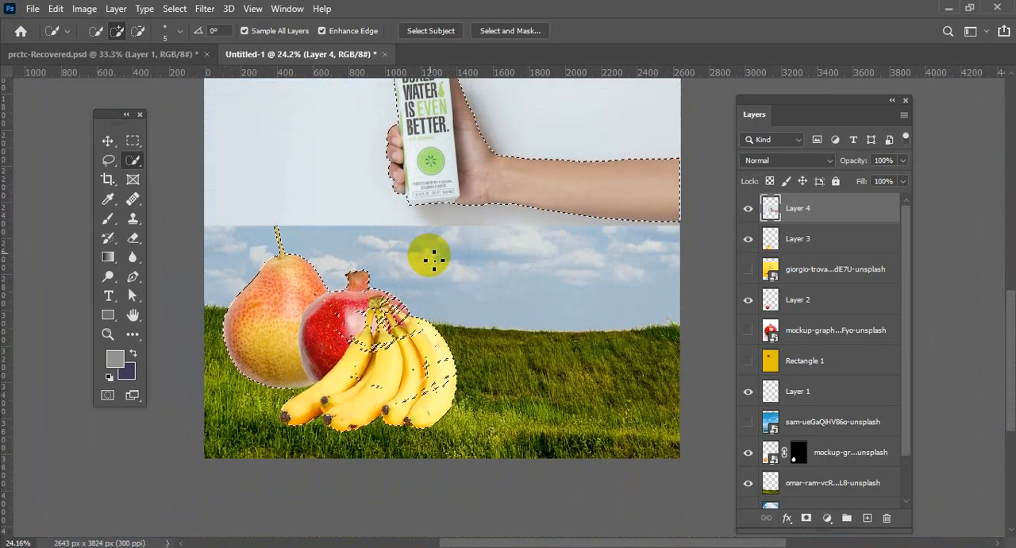
scroll(434, 261, "up", 1)
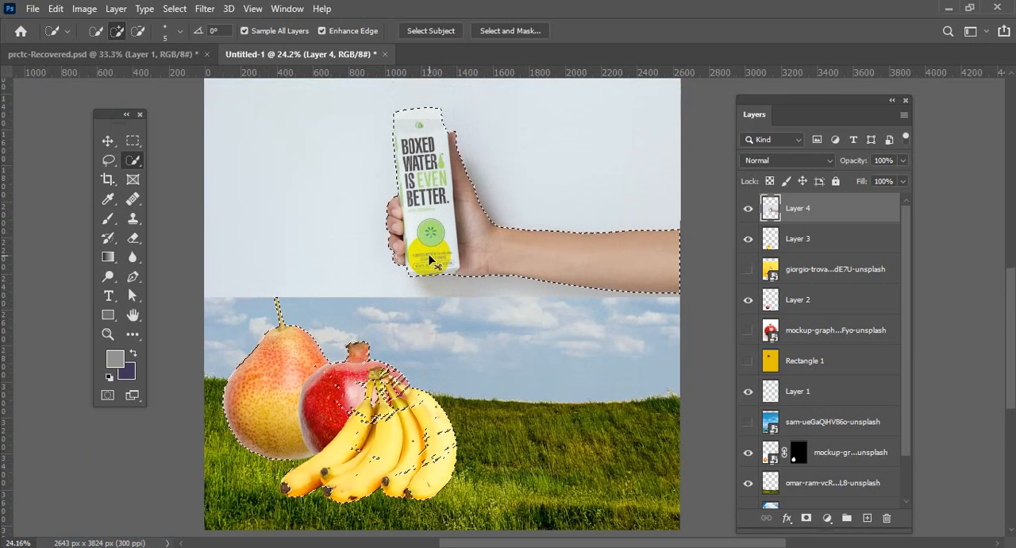
key("ctrl+j")
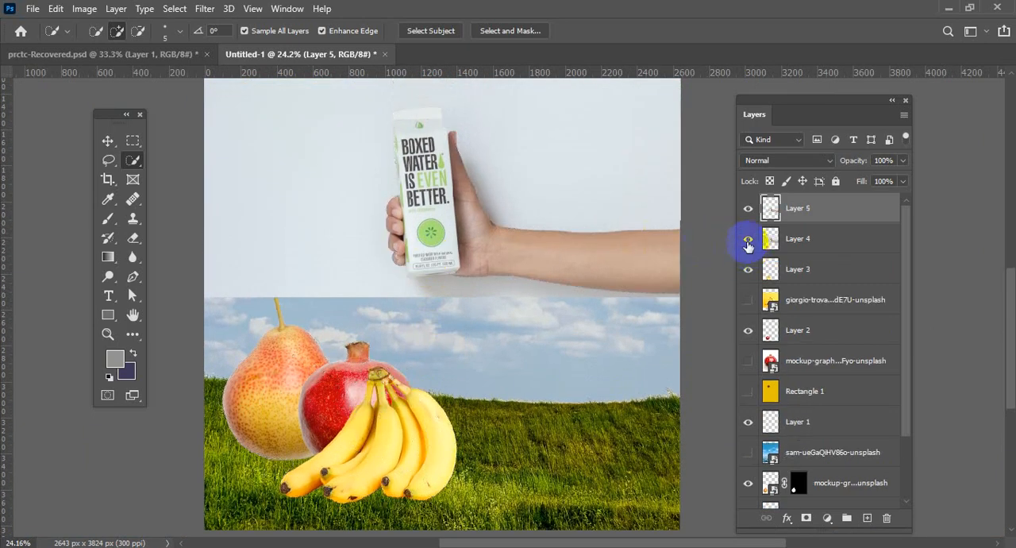
left_click(748, 239)
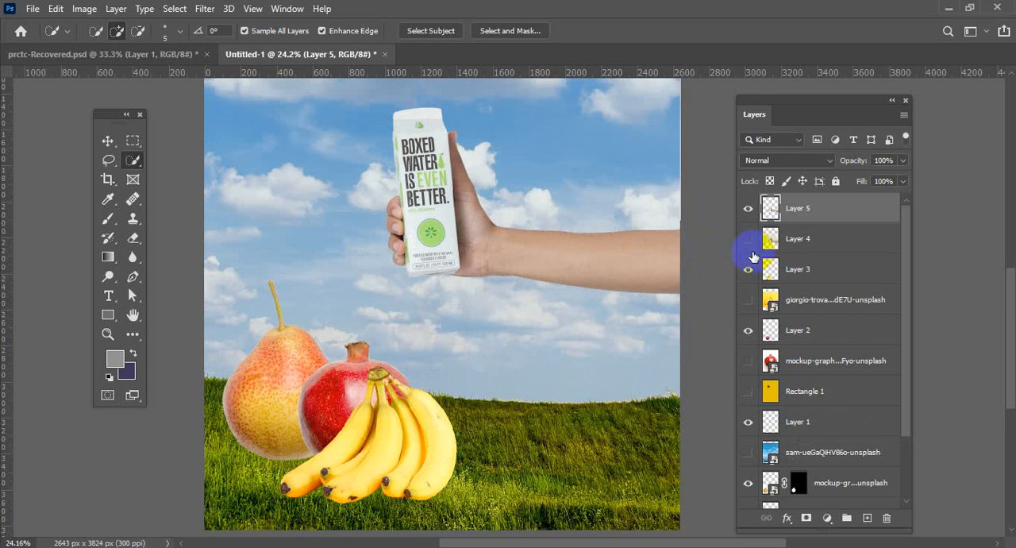
Move the cut-out hand and carton down in the sky, closer to the fruit, keeping the arm at the canvas's right edge.
left_click(109, 142)
left_click_drag(435, 172, 441, 226)
scroll(442, 230, "down", 4)
scroll(442, 229, "up", 2)
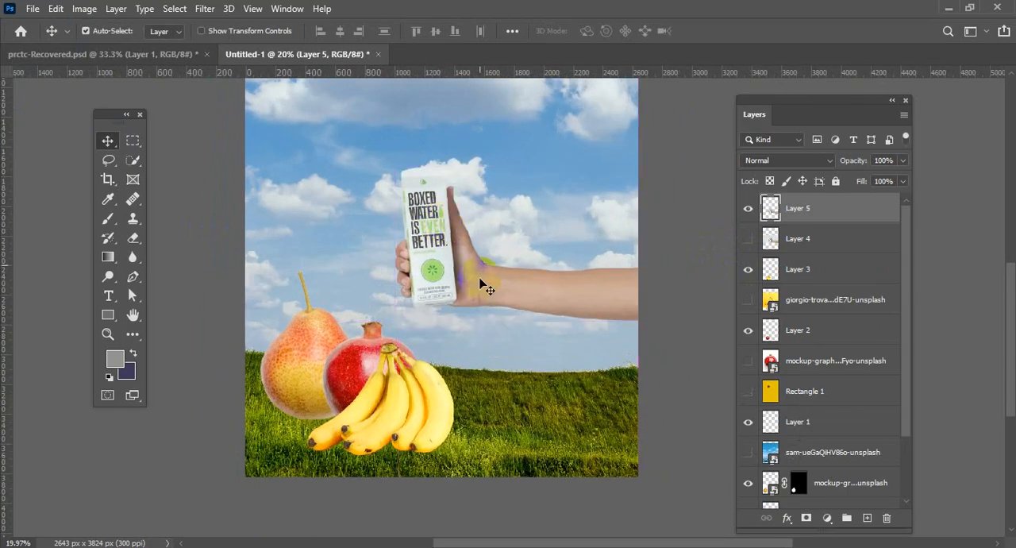
scroll(479, 286, "down", 2)
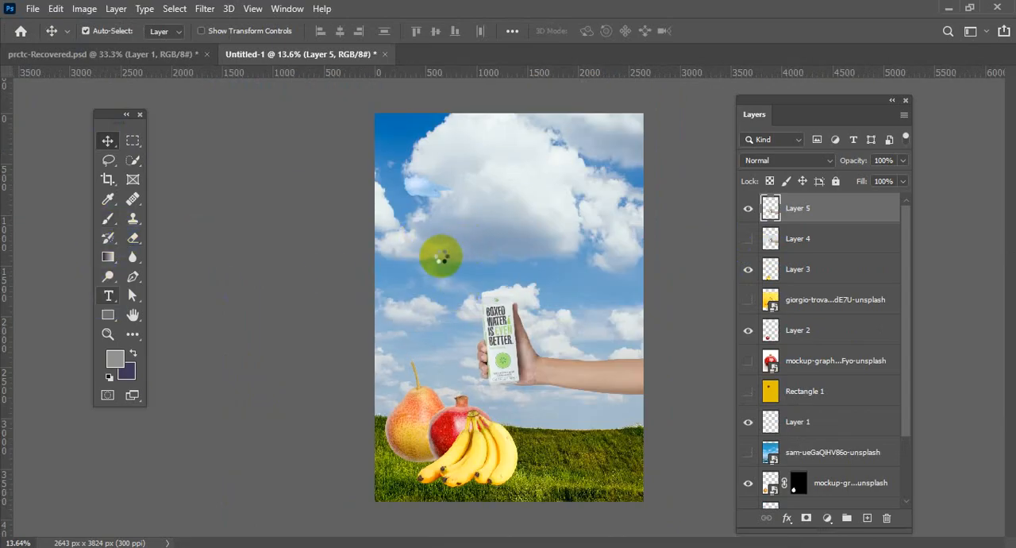
key("t")
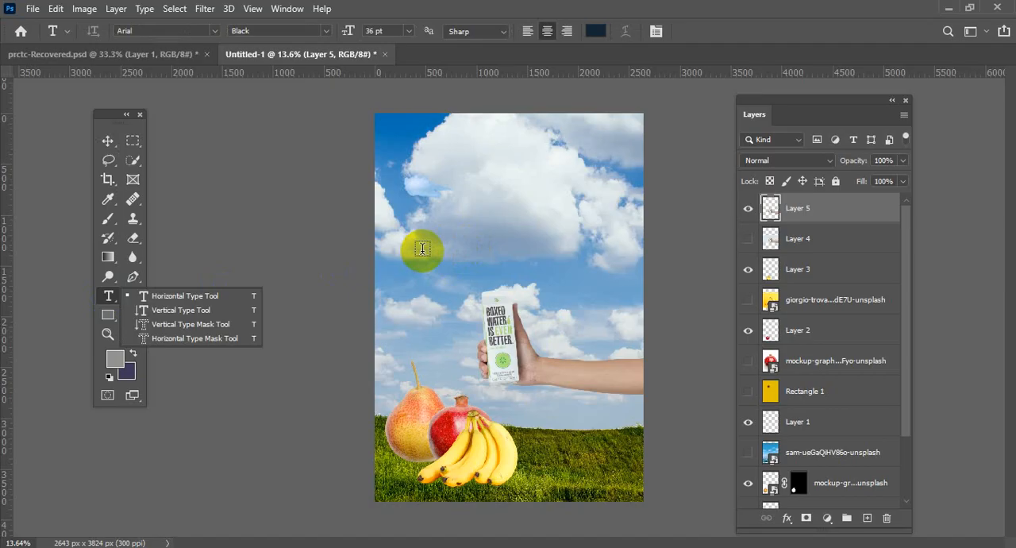
left_click(421, 201)
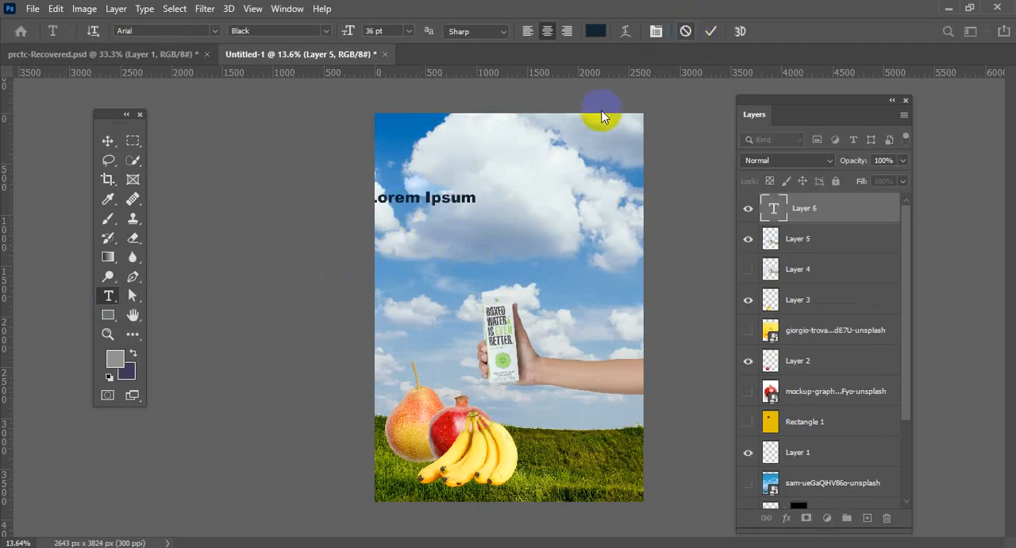
key("Escape")
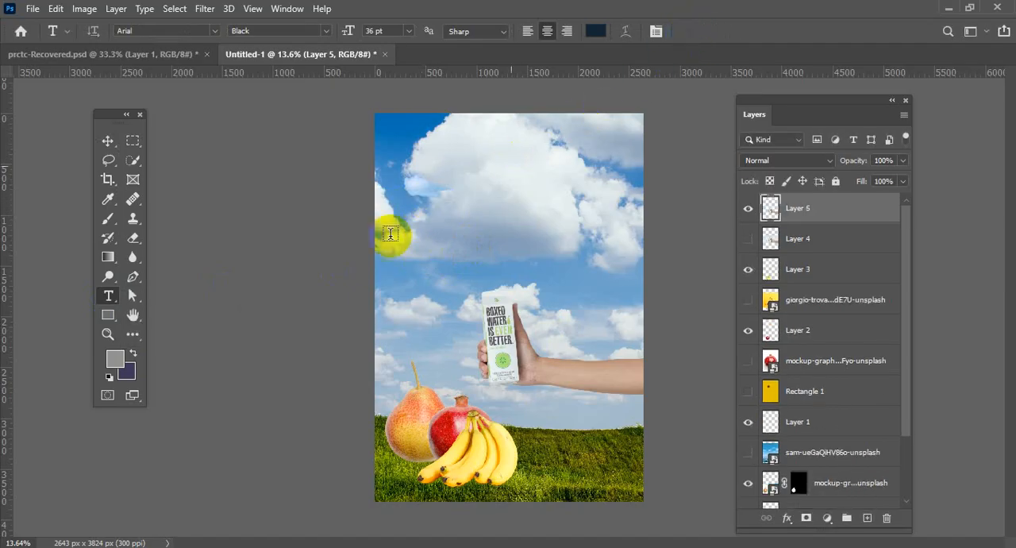
Add the horizontal title "Mixed Fruit" in 36 pt Arial Black and move it to the middle of the large cloud above the carton.
left_click(109, 298)
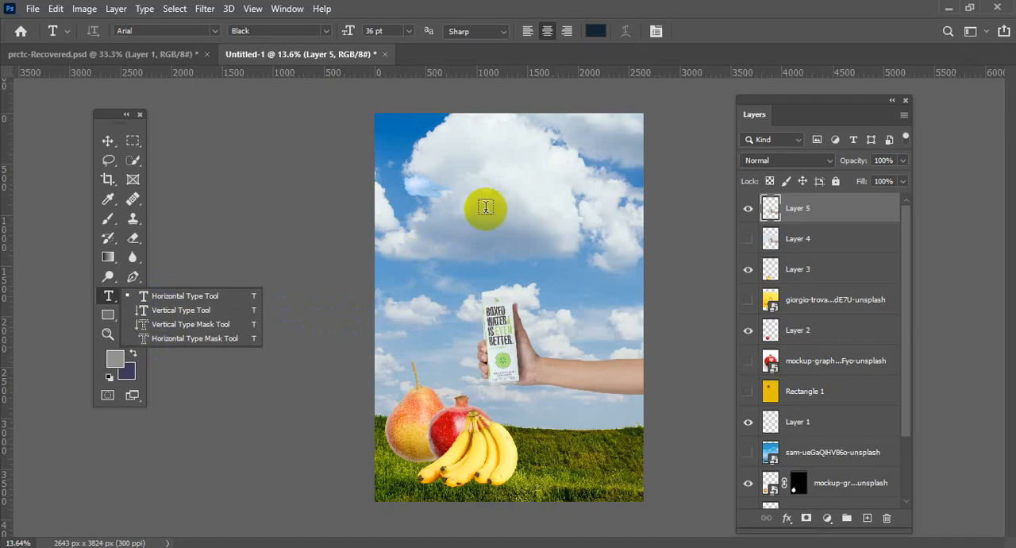
left_click(416, 210)
left_click(429, 209)
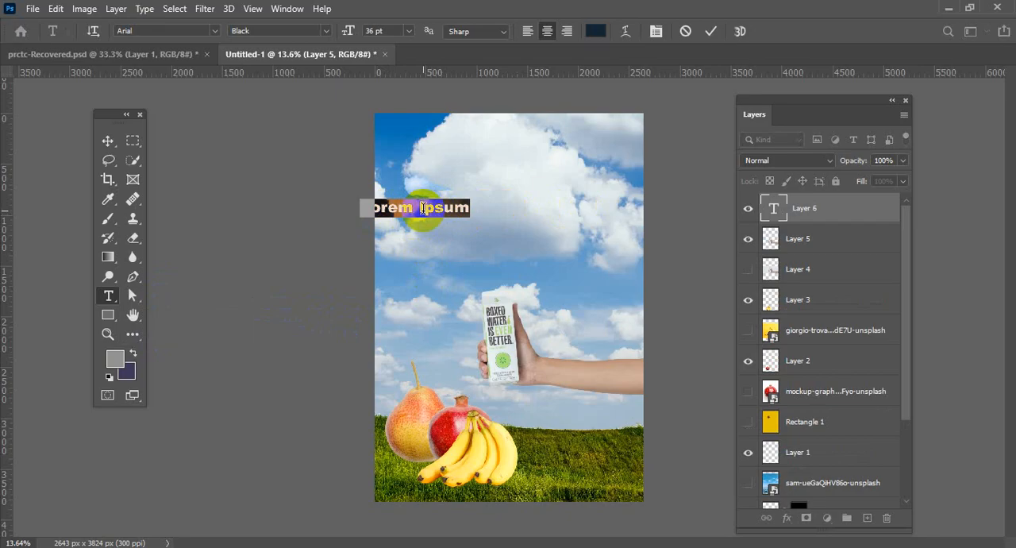
type("Mixed Fruit")
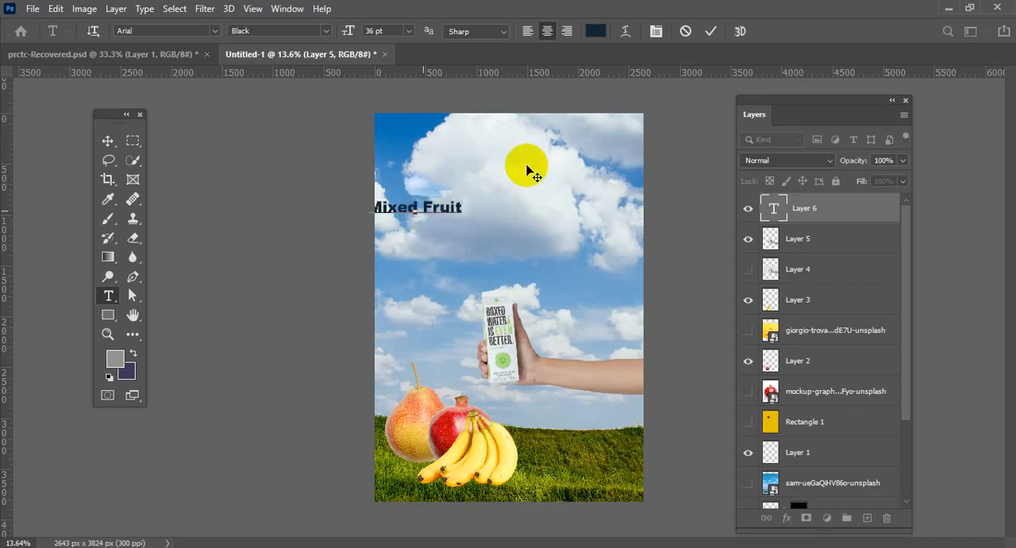
left_click(710, 31)
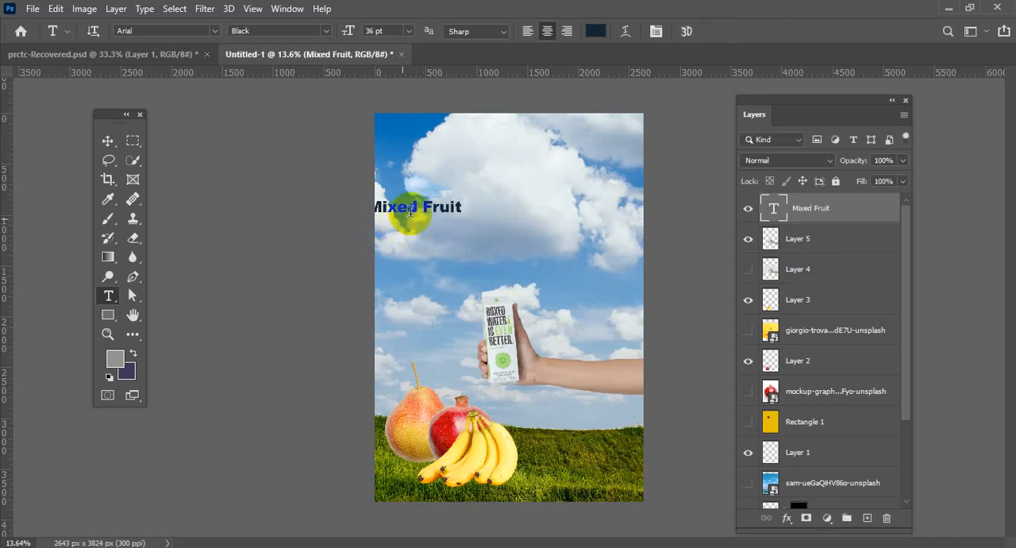
left_click(107, 142)
left_click_drag(403, 220, 492, 229)
Set the Mixed Fruit title's font size to 75 pt.
scroll(546, 240, "up", 1)
scroll(545, 237, "up", 2)
double_click(493, 229)
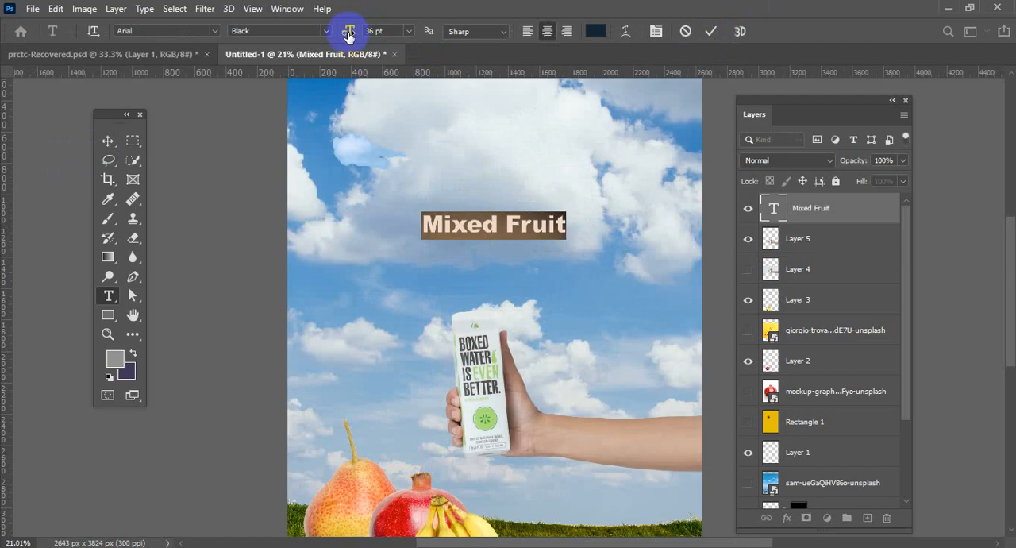
left_click_drag(348, 36, 408, 29)
left_click(408, 30)
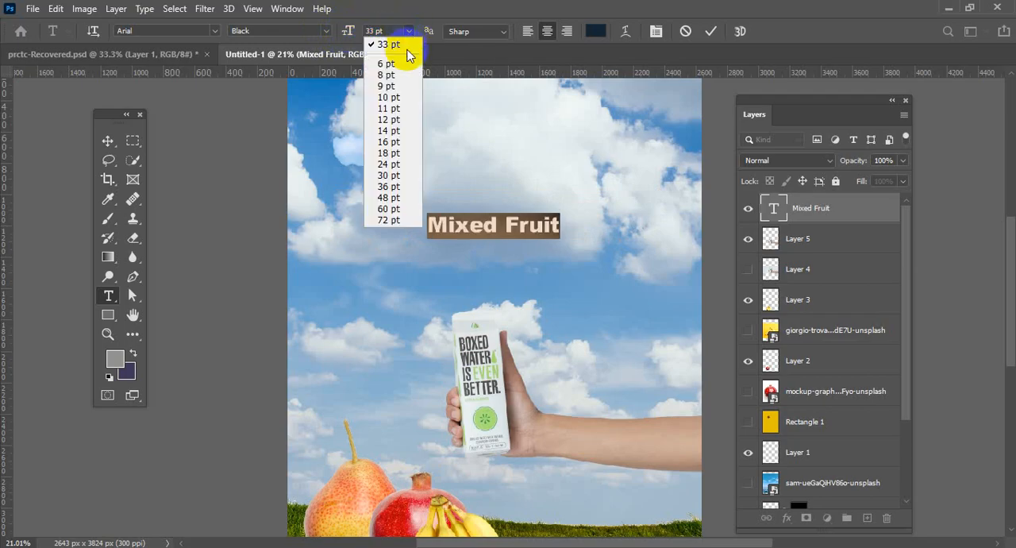
left_click(400, 220)
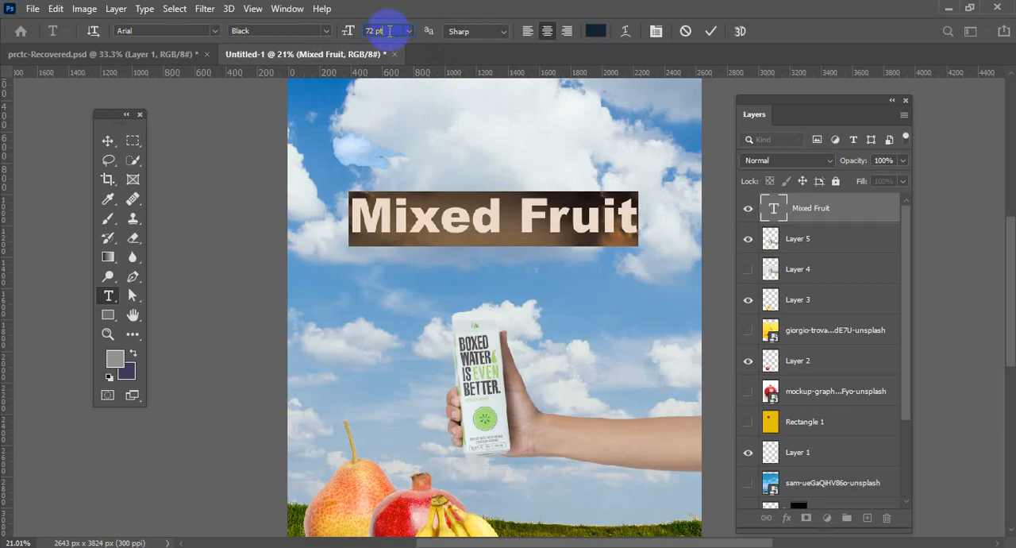
scroll(390, 31, "up", 17)
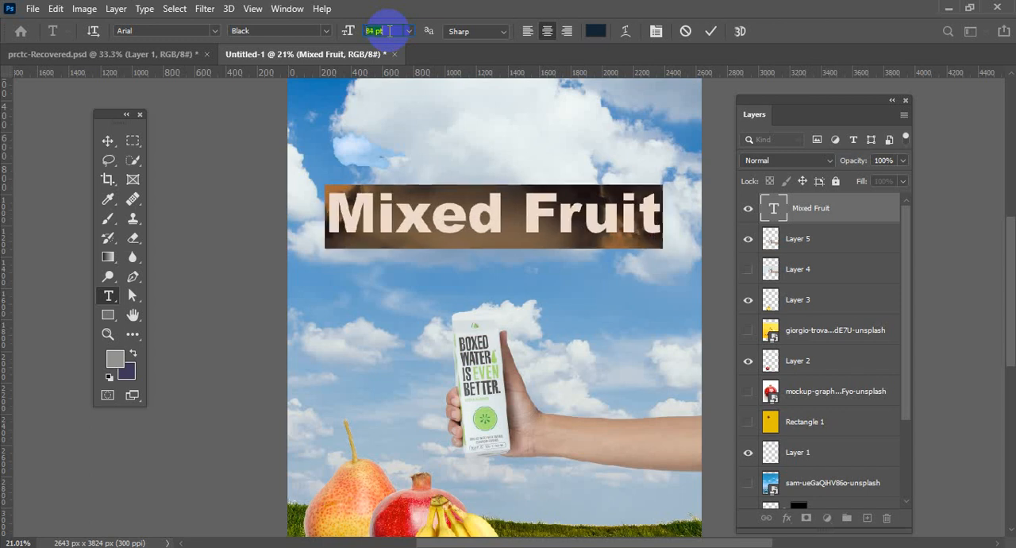
scroll(390, 31, "down", 10)
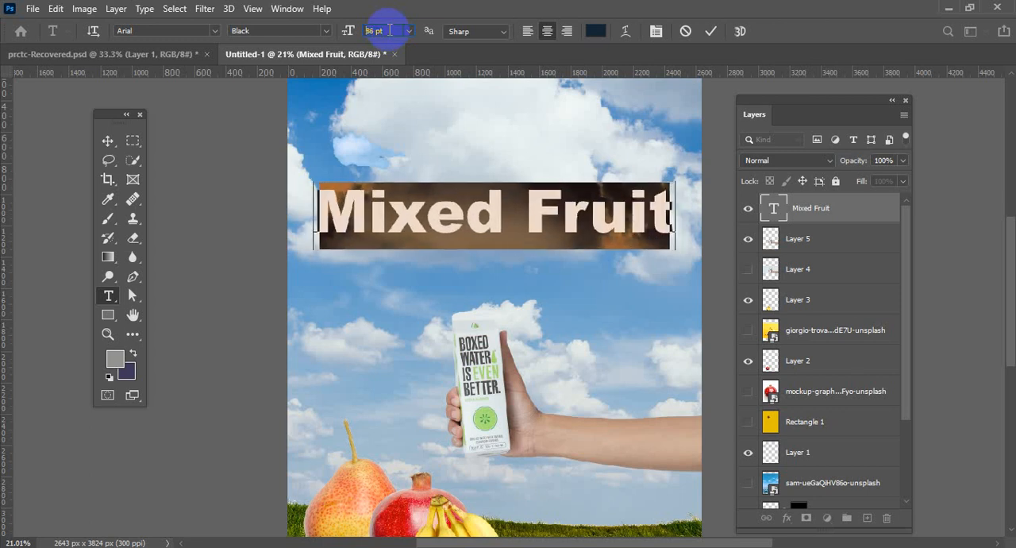
scroll(389, 29, "down", 4)
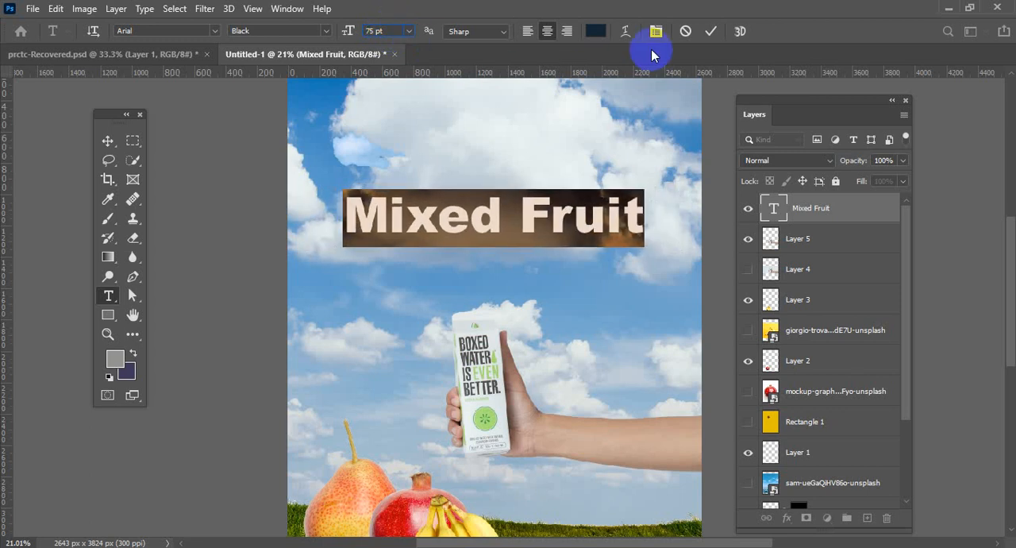
left_click(710, 33)
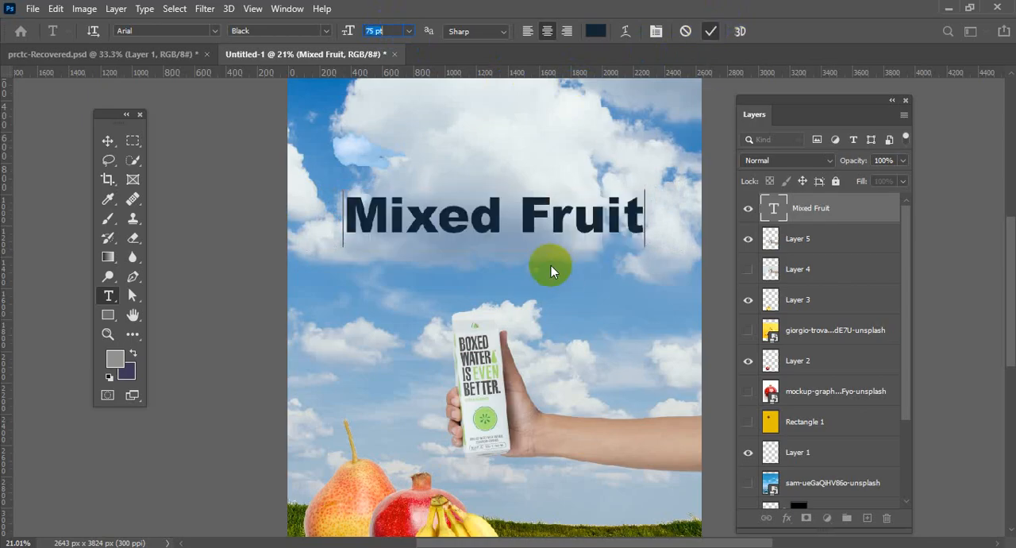
Recolour the Mixed Fruit title with the red sampled from the pomegranate, bc1014.
key("v")
scroll(542, 217, "down", 1)
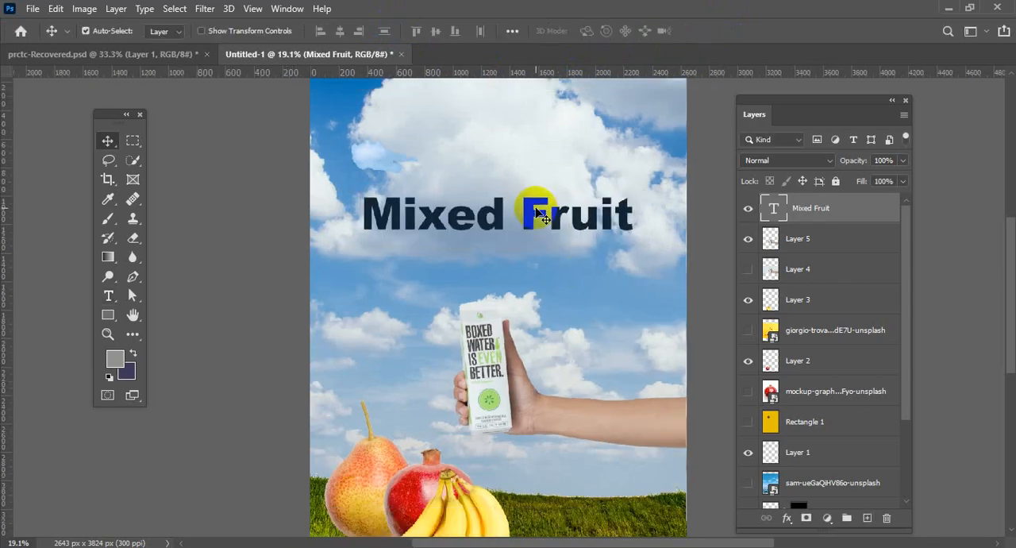
double_click(528, 216)
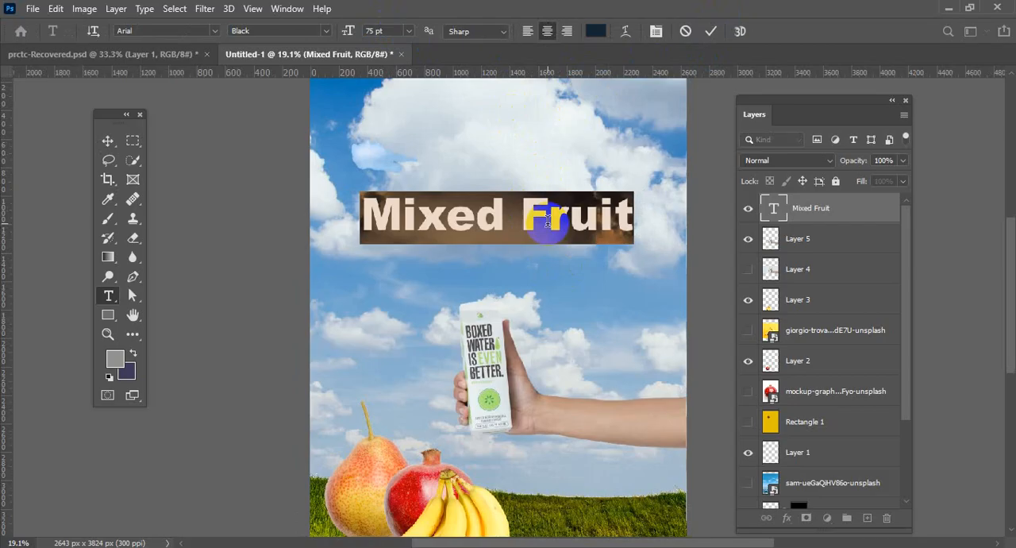
left_click(595, 32)
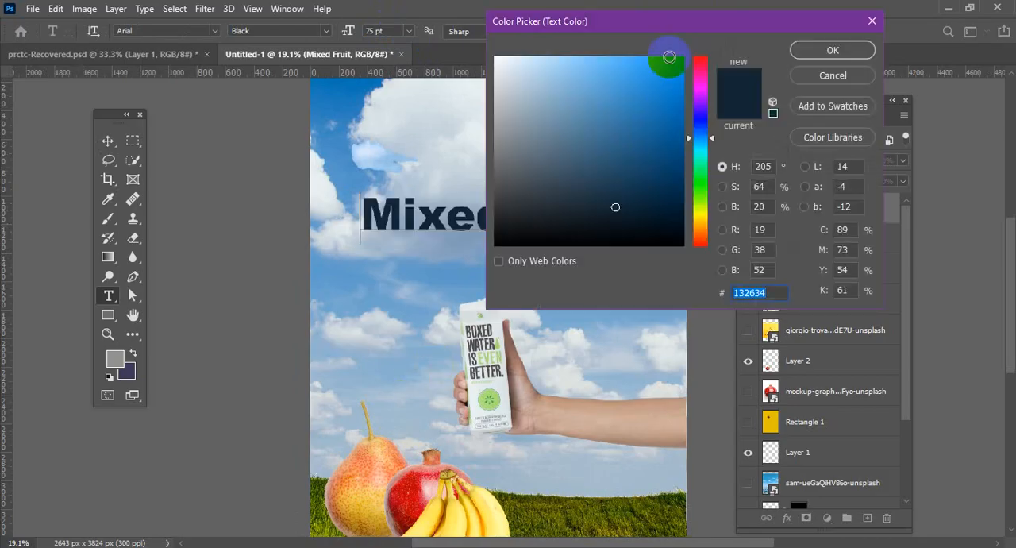
left_click(827, 48)
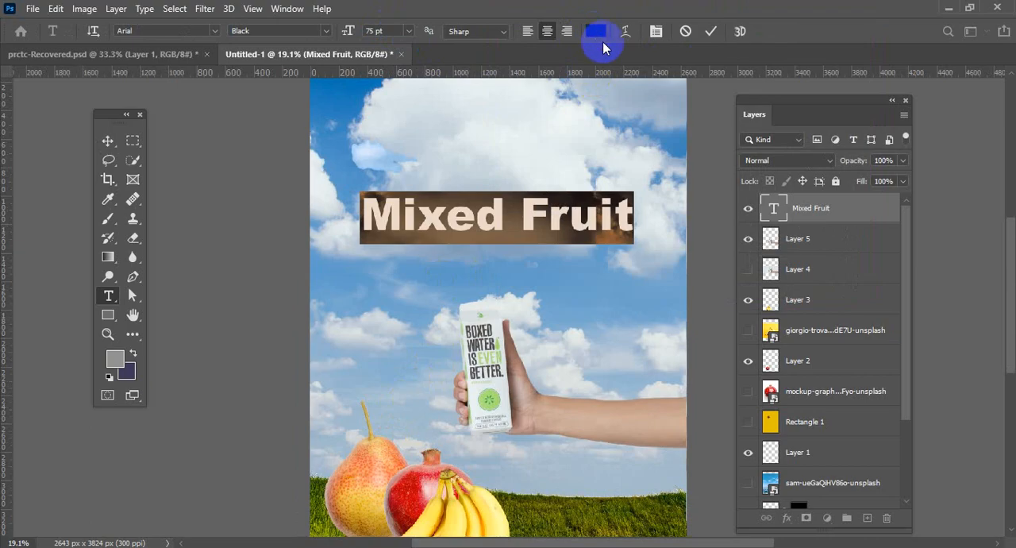
left_click(596, 32)
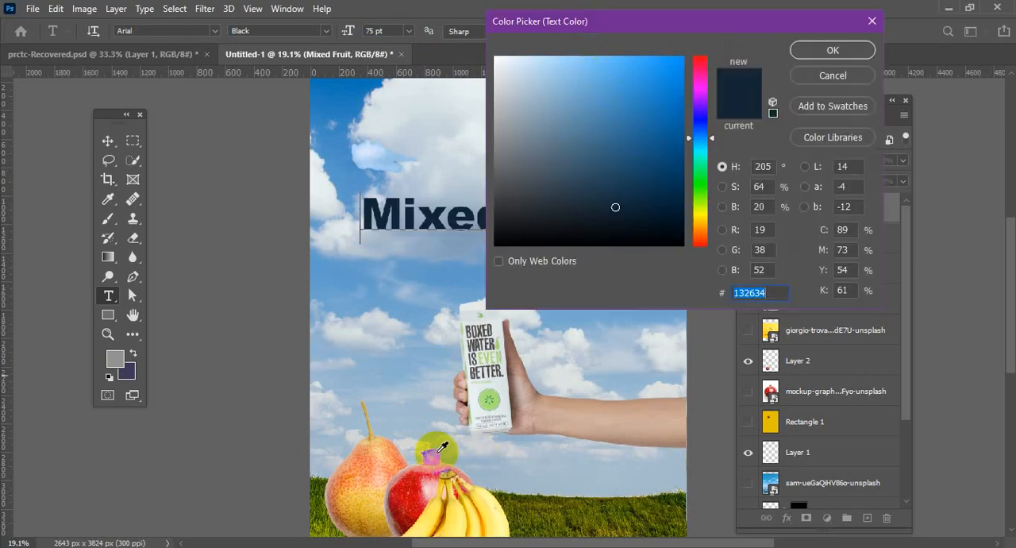
left_click(414, 482)
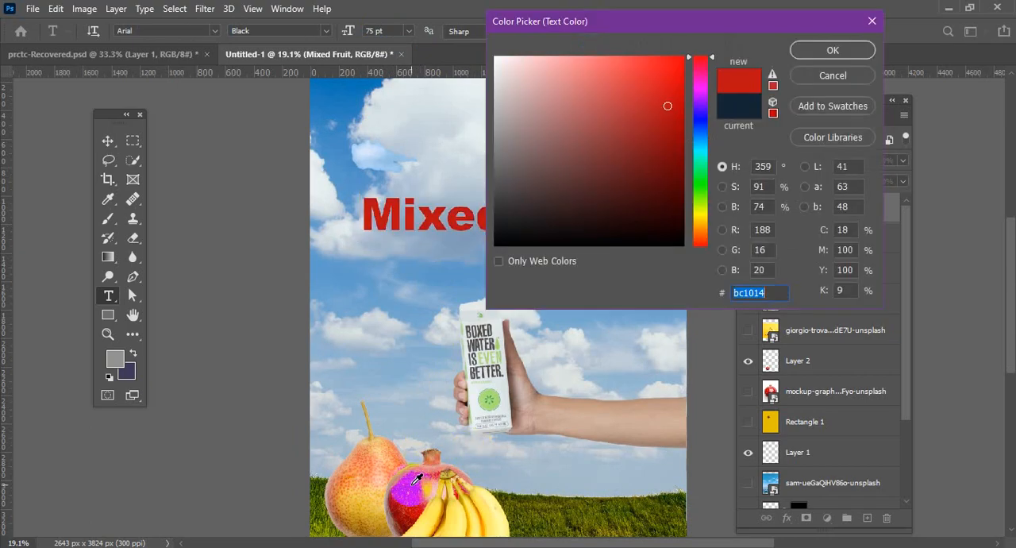
left_click(825, 53)
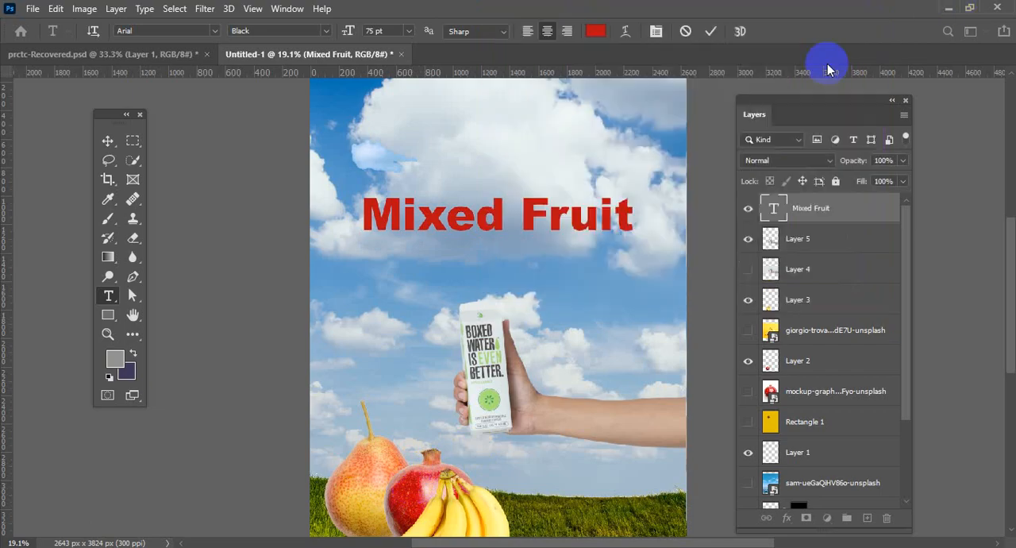
Commit the recoloured Mixed Fruit title and move it slightly higher on the large cloud.
left_click(712, 32)
key("v")
left_click_drag(585, 227, 594, 200)
scroll(593, 200, "up", 1)
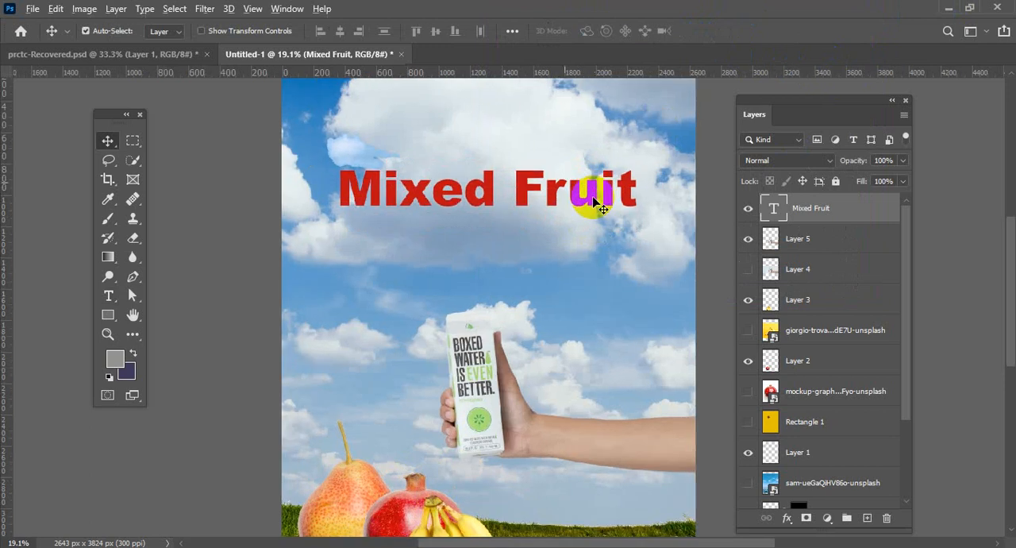
Try the Gabriola font on the Mixed Fruit title.
double_click(594, 200)
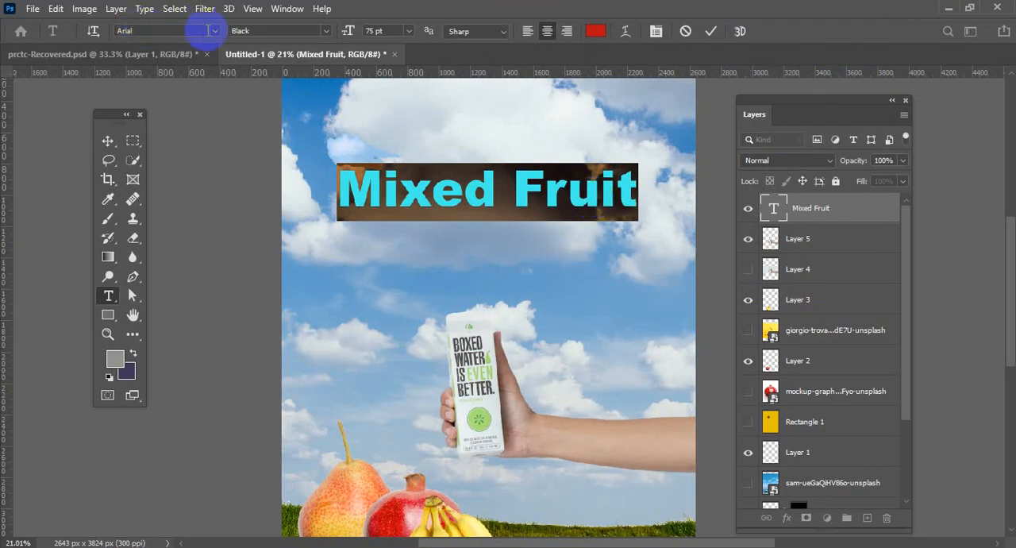
left_click(213, 31)
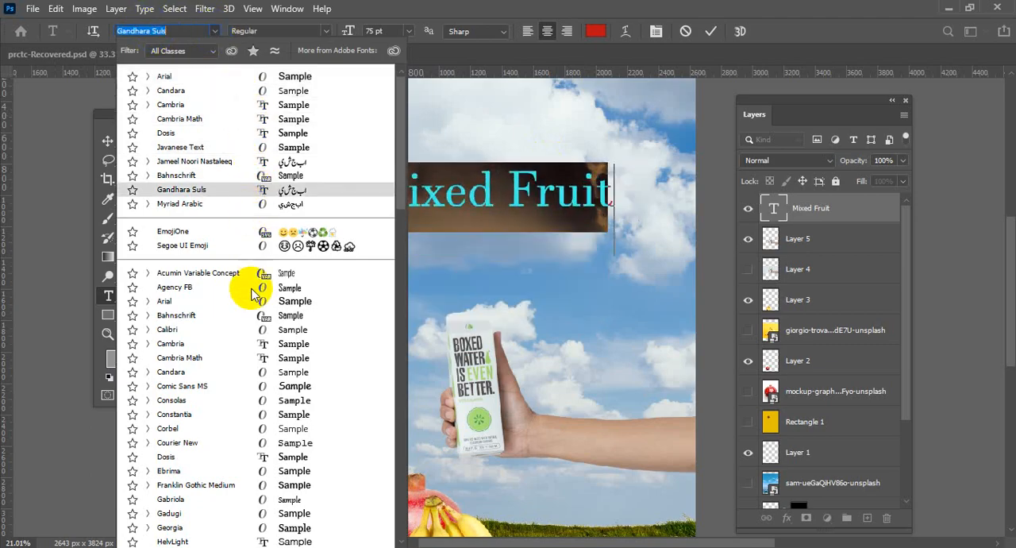
scroll(270, 407, "down", 6)
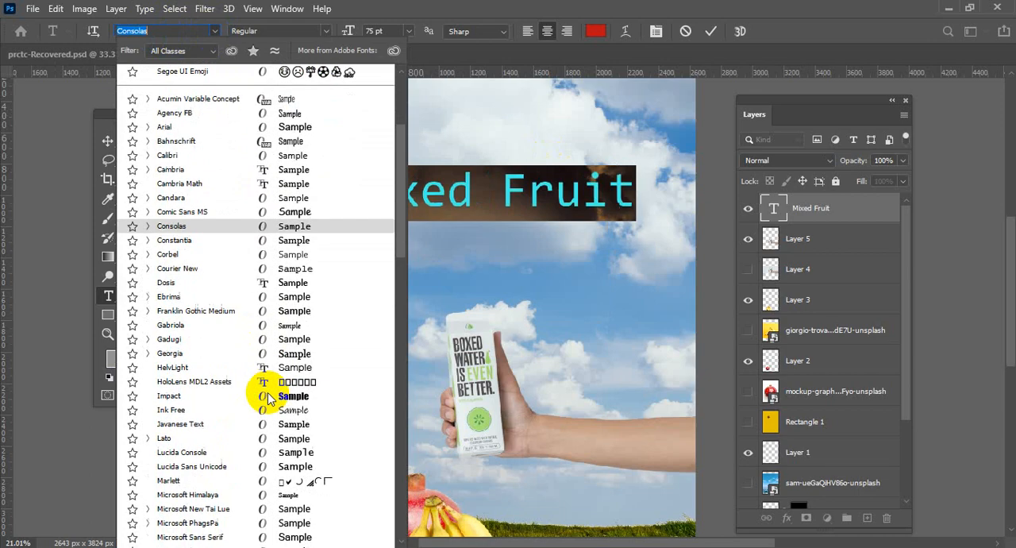
scroll(261, 401, "down", 2)
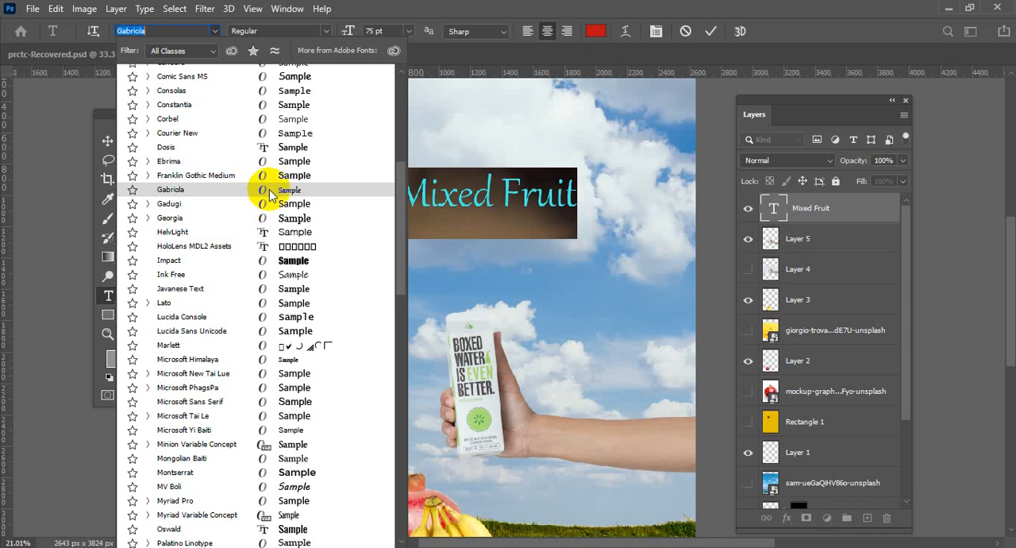
left_click(269, 189)
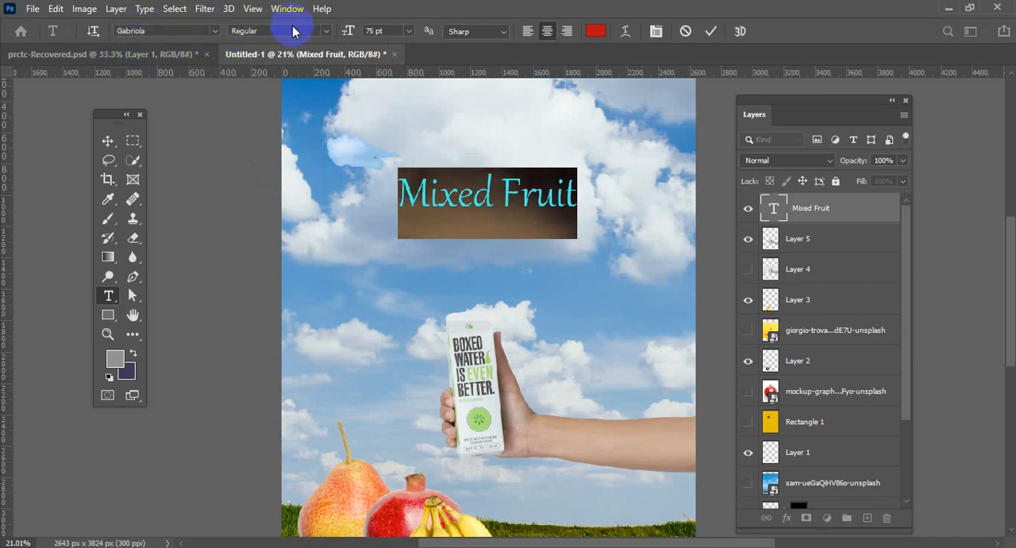
Set the Mixed Fruit title in Cambria, compare the Italic, Bold and Bold Italic styles, and keep Bold.
left_click(213, 31)
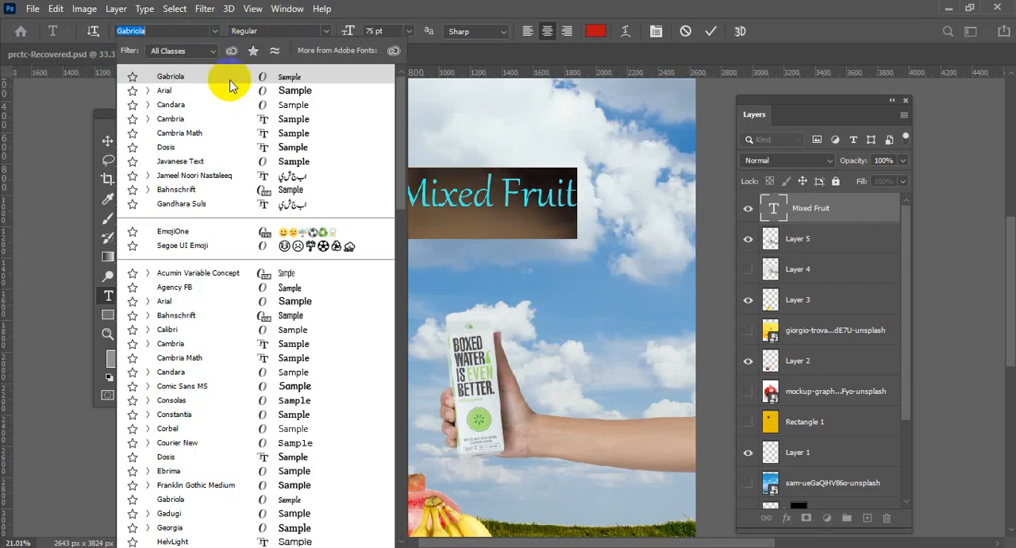
left_click(190, 119)
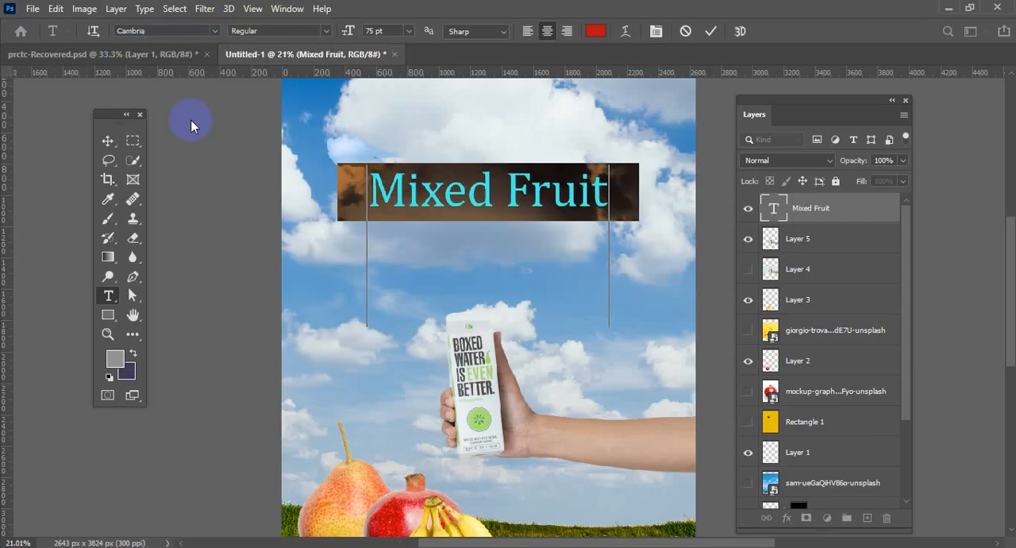
left_click(327, 34)
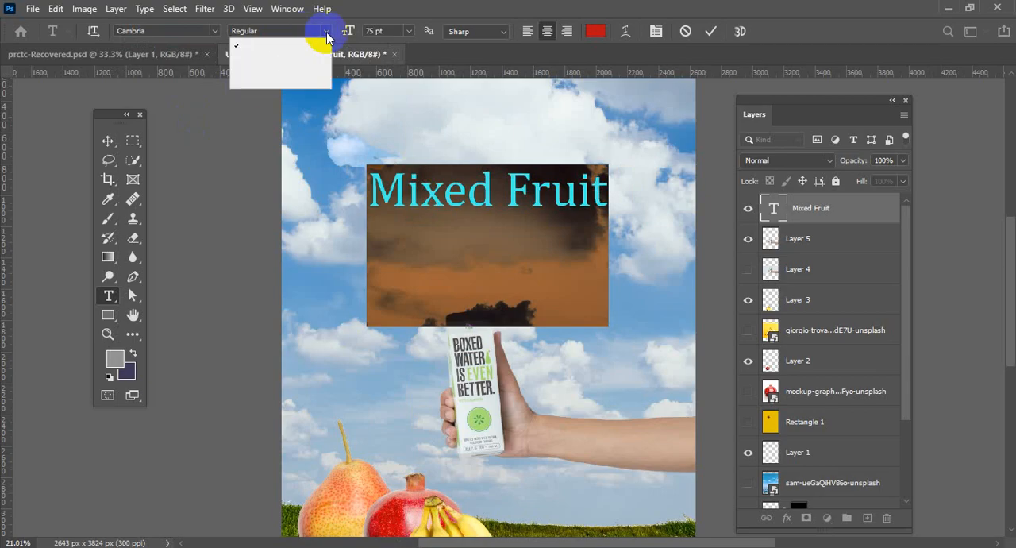
left_click(300, 59)
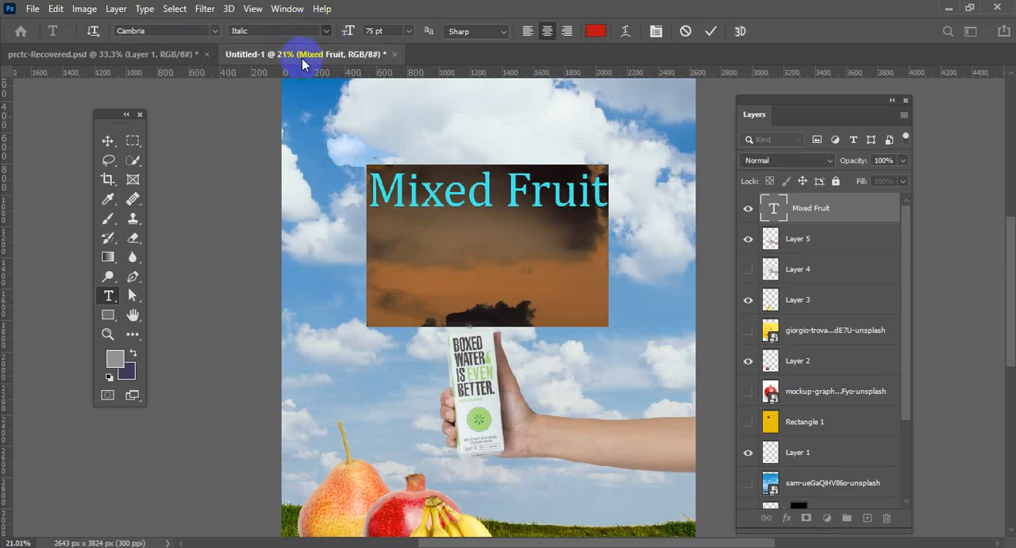
left_click(322, 33)
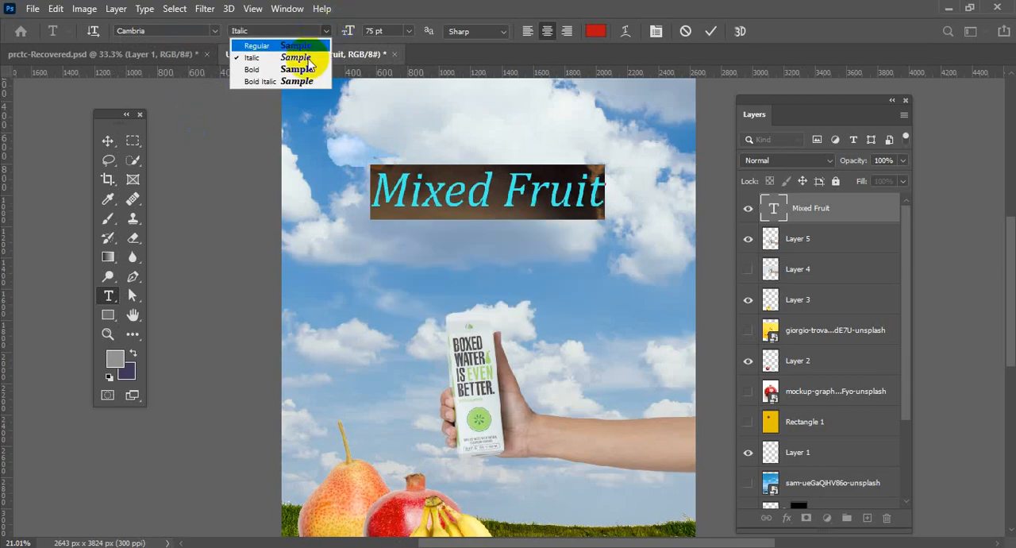
left_click(300, 72)
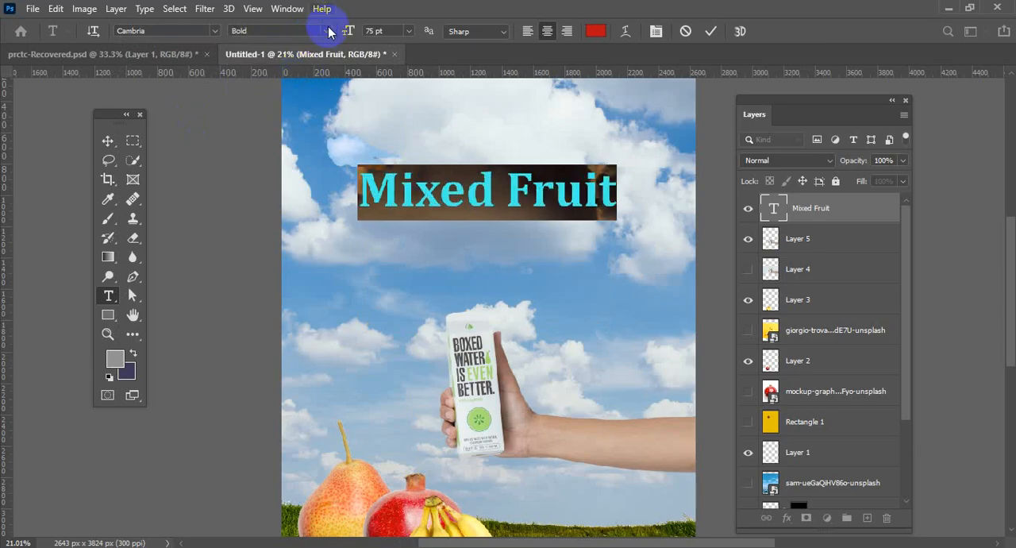
left_click(327, 31)
left_click(295, 82)
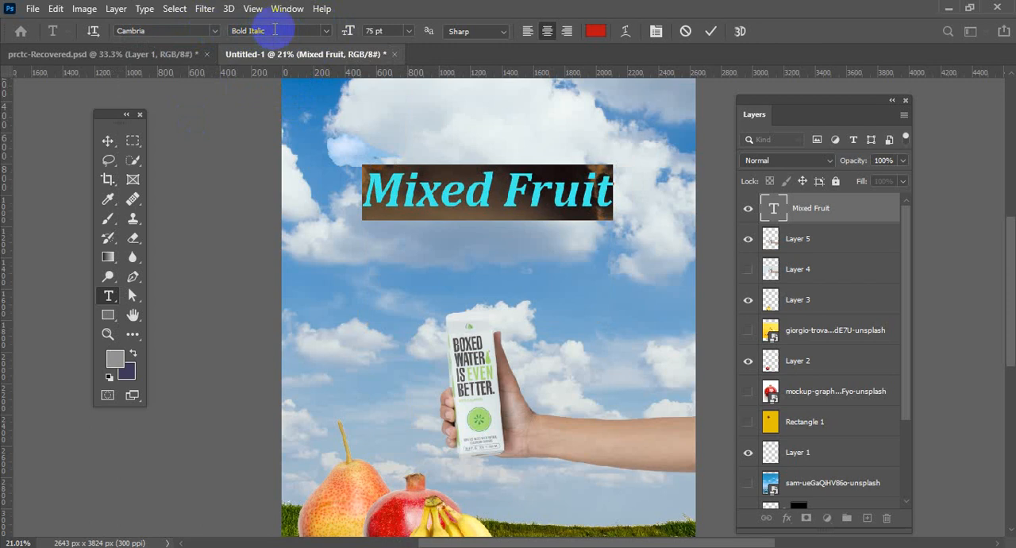
left_click(324, 31)
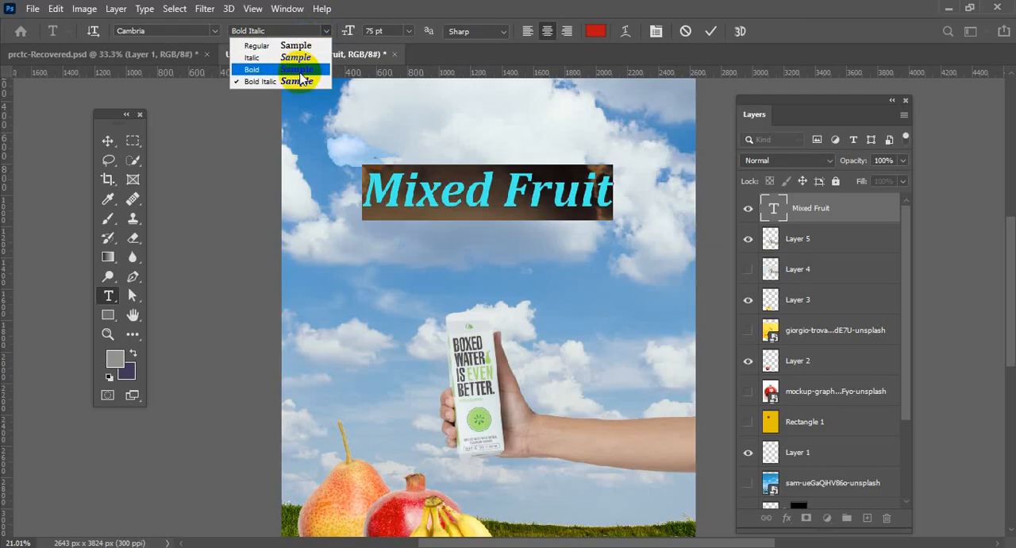
left_click(292, 70)
left_click(710, 30)
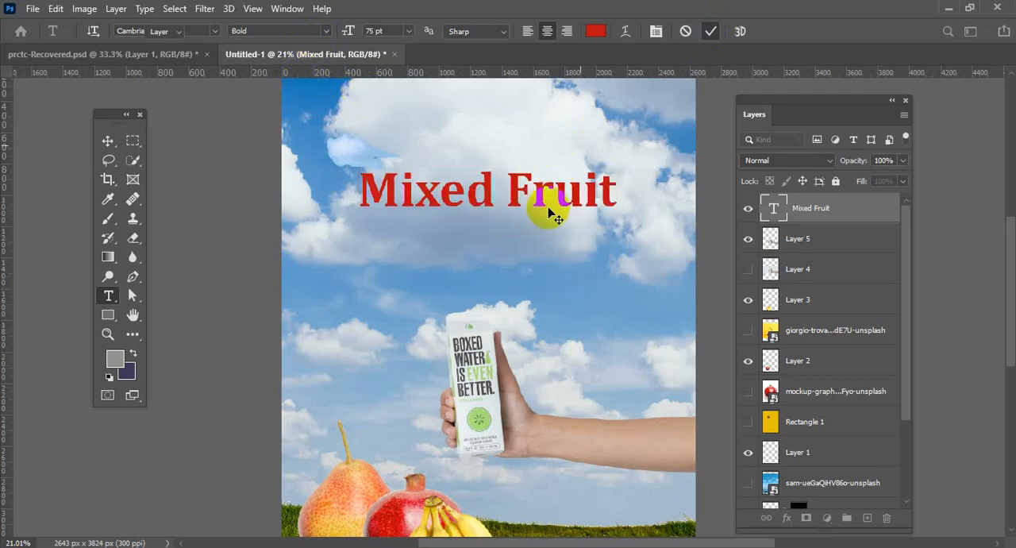
Move the Mixed Fruit title straight down a little, toward the lower part of the large cloud.
key("v")
left_click_drag(537, 199, 547, 223)
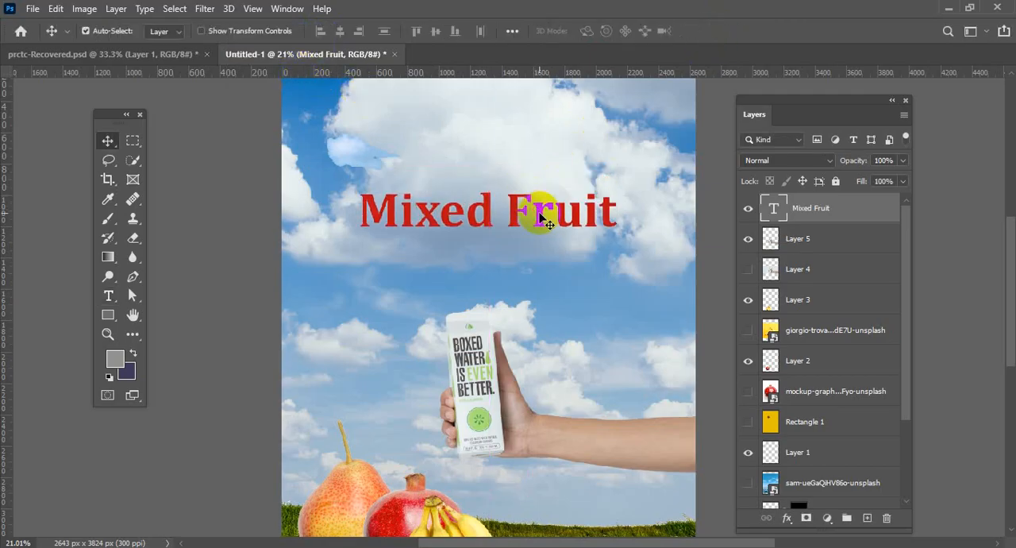
scroll(548, 223, "up", 2)
scroll(548, 223, "down", 1)
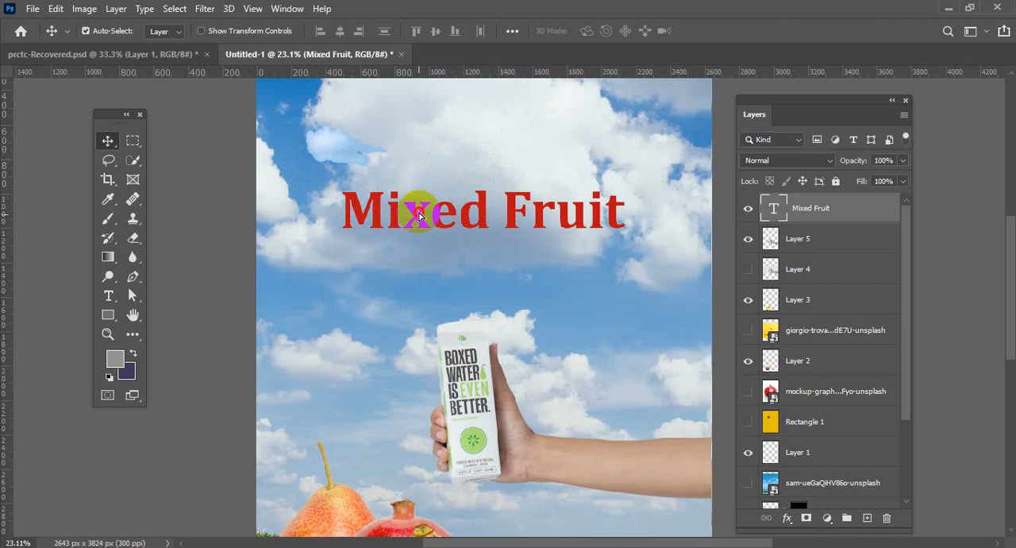
Duplicate the Mixed Fruit title directly above the original, trying and undoing a further copy below it.
left_click_drag(421, 219, 421, 157)
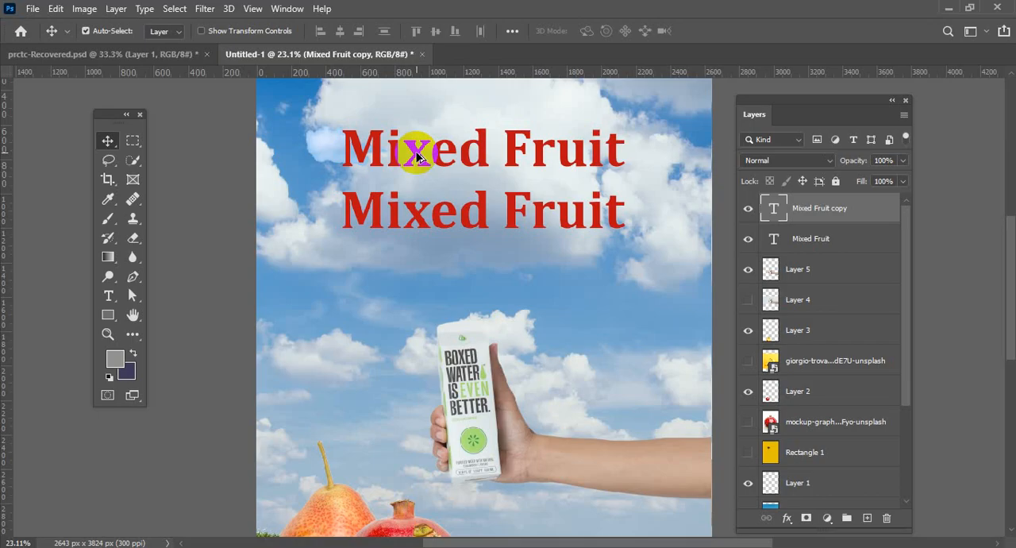
left_click_drag(417, 155, 419, 279)
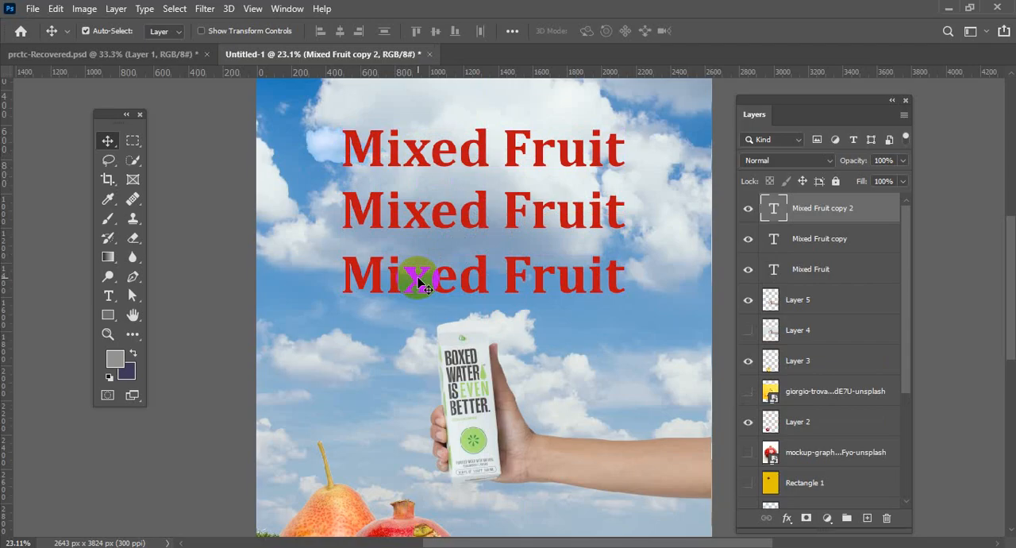
key("ctrl+z")
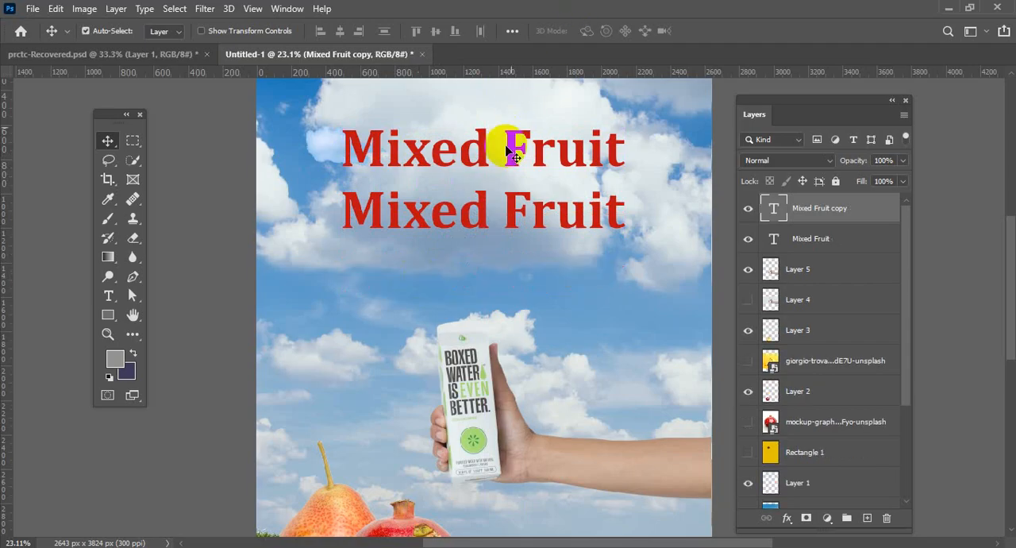
Replace the text of the upper title copy with "Special".
double_click(481, 158)
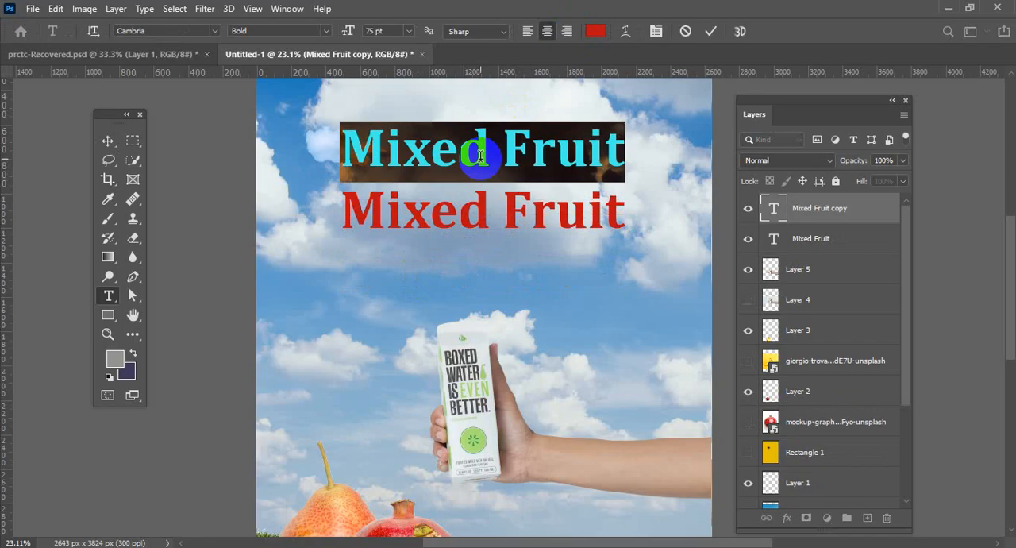
type("Special")
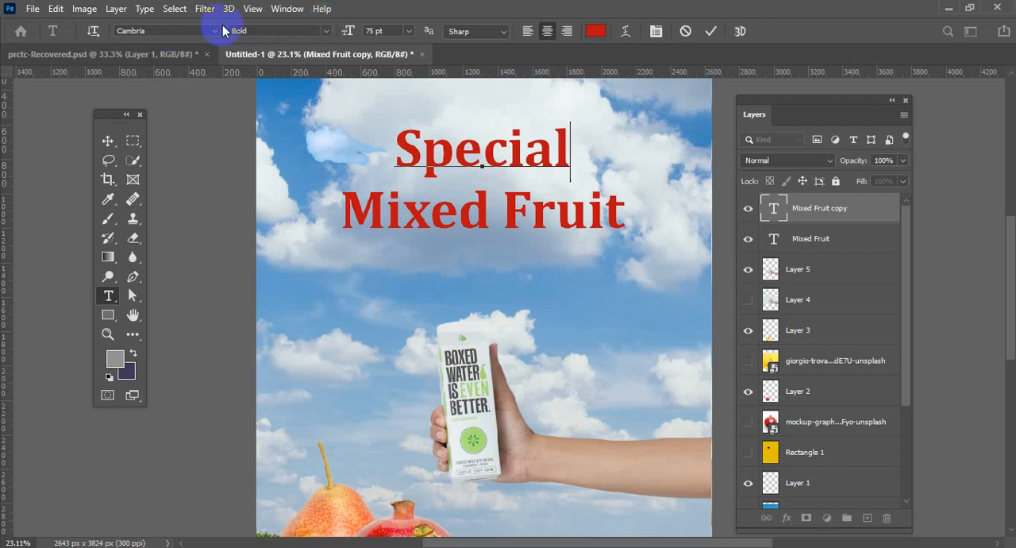
left_click(711, 31)
key("v")
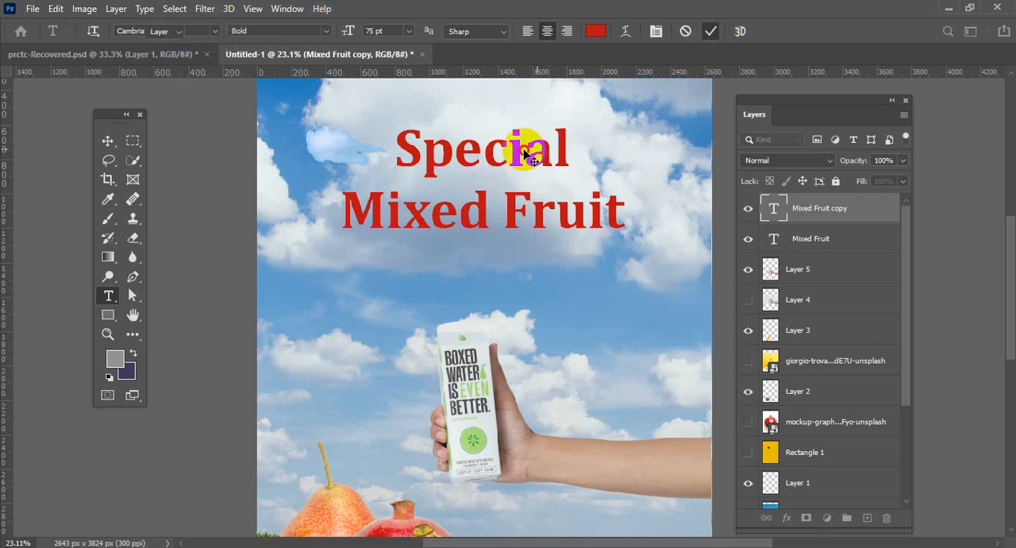
Set the font of the Special line to Ink Free and commit the change.
key("Return")
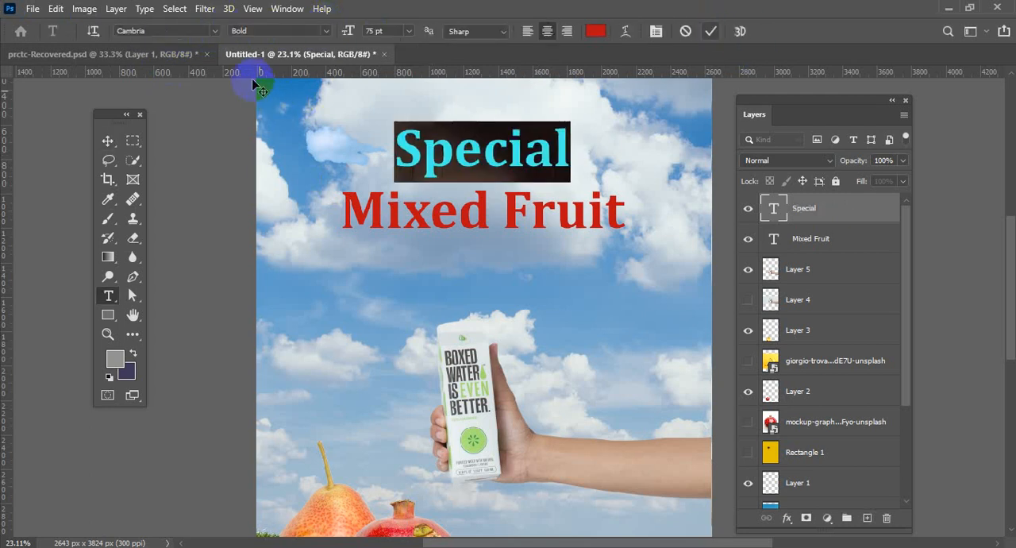
left_click(214, 31)
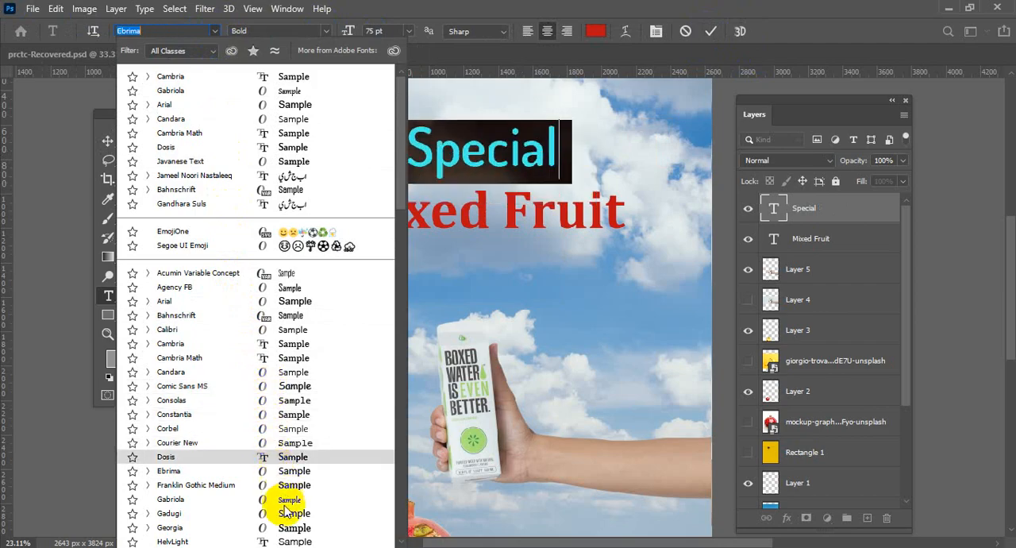
scroll(289, 514, "down", 2)
scroll(287, 496, "down", 3)
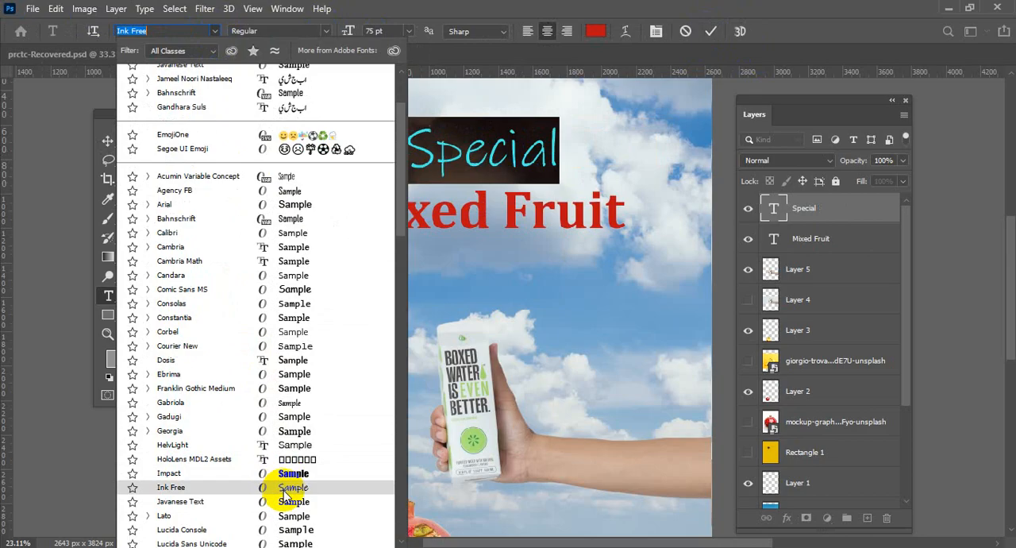
left_click(285, 492)
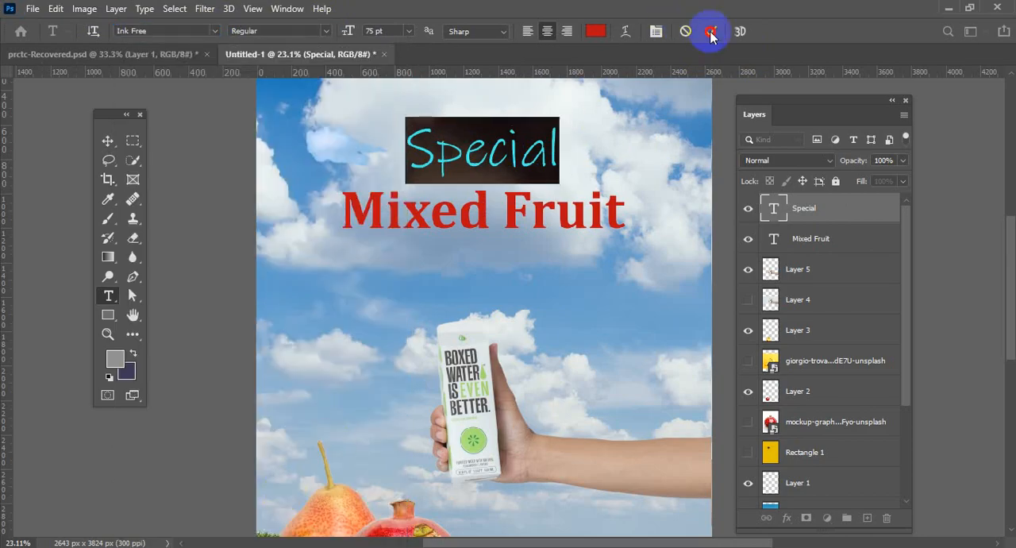
left_click(533, 183)
mouse_move(532, 156)
left_mouse_down()
mouse_move(413, 170)
mouse_move(538, 164)
left_mouse_up()
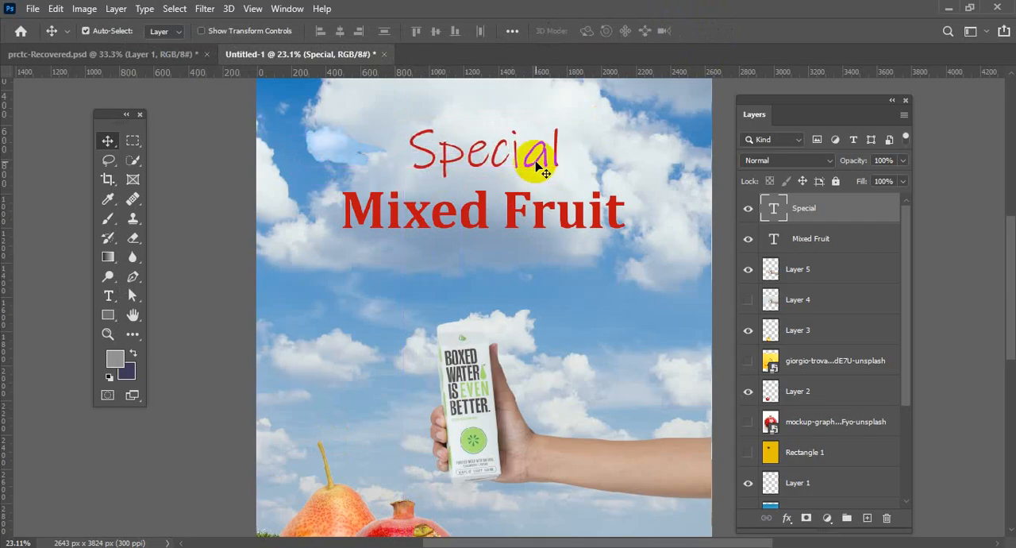
Append the word "Juice" to the Mixed Fruit title so it reads "Mixed Fruit Juice".
left_click(613, 214)
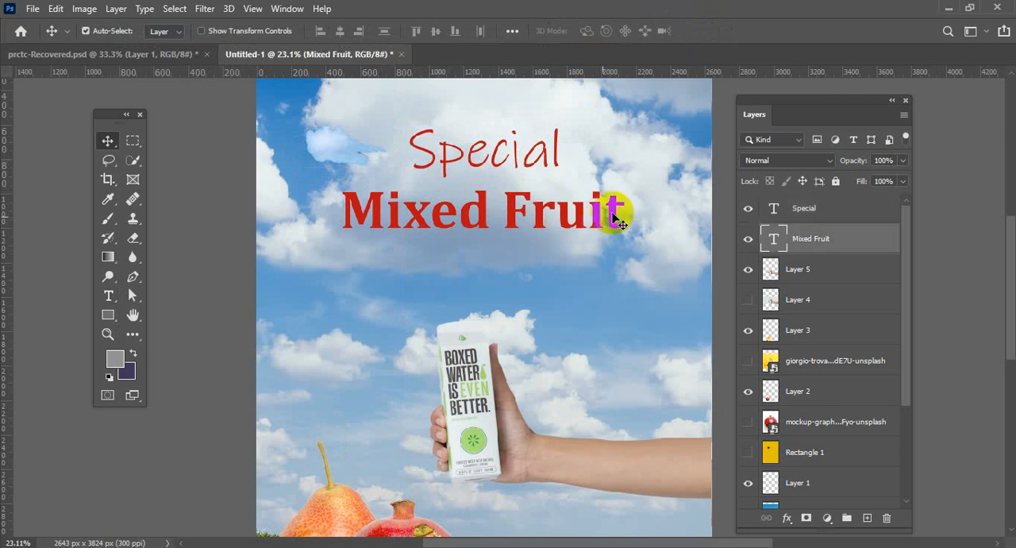
double_click(619, 210)
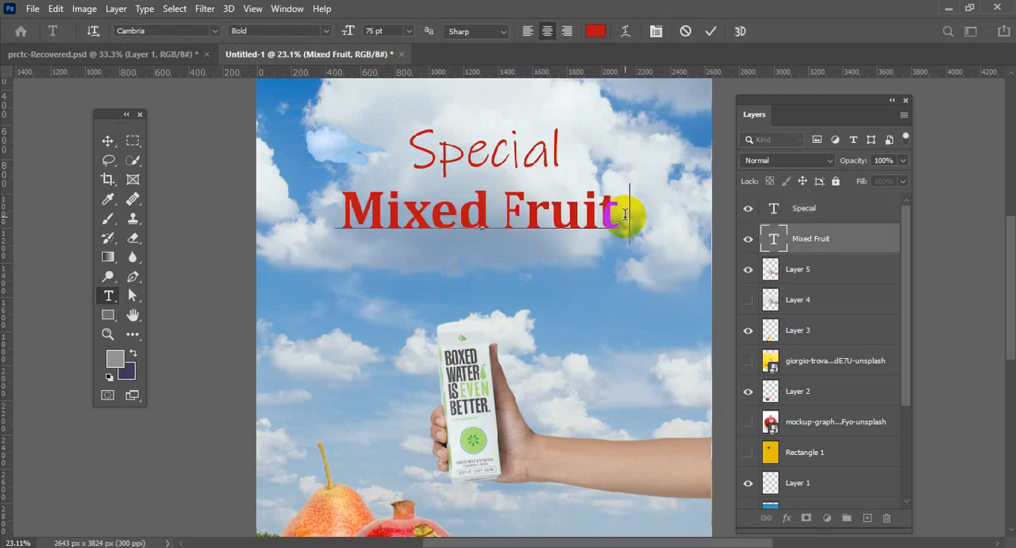
type("Juice")
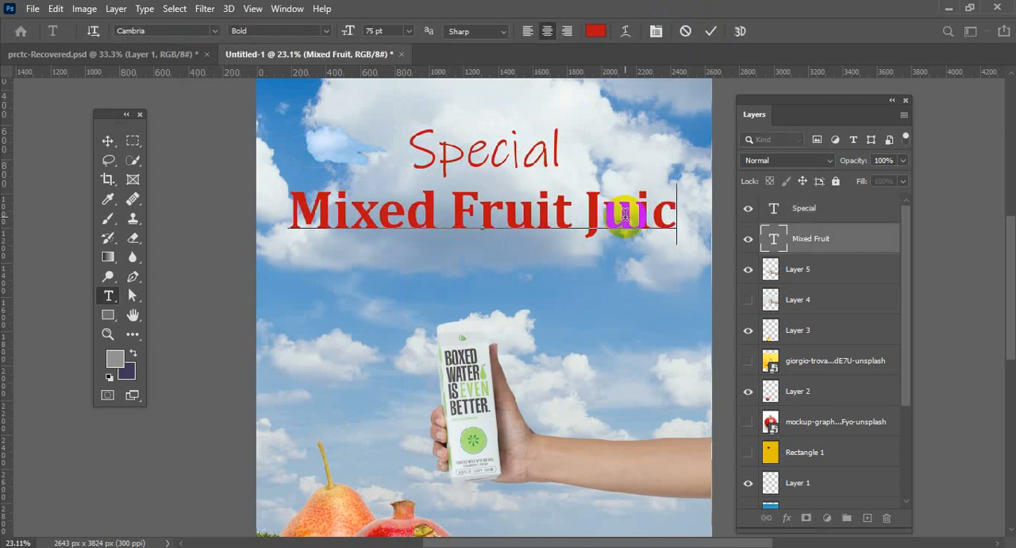
left_click(715, 32)
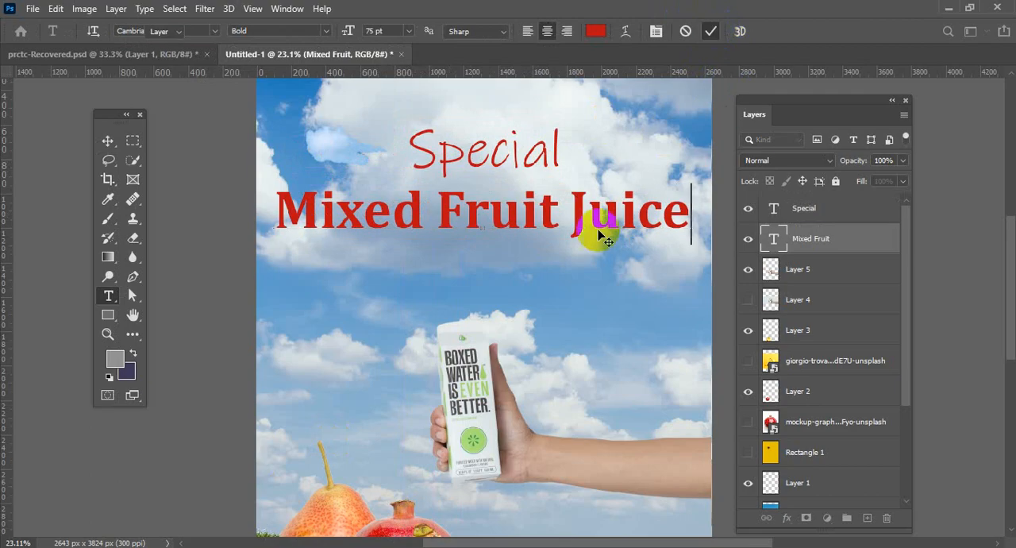
key("v")
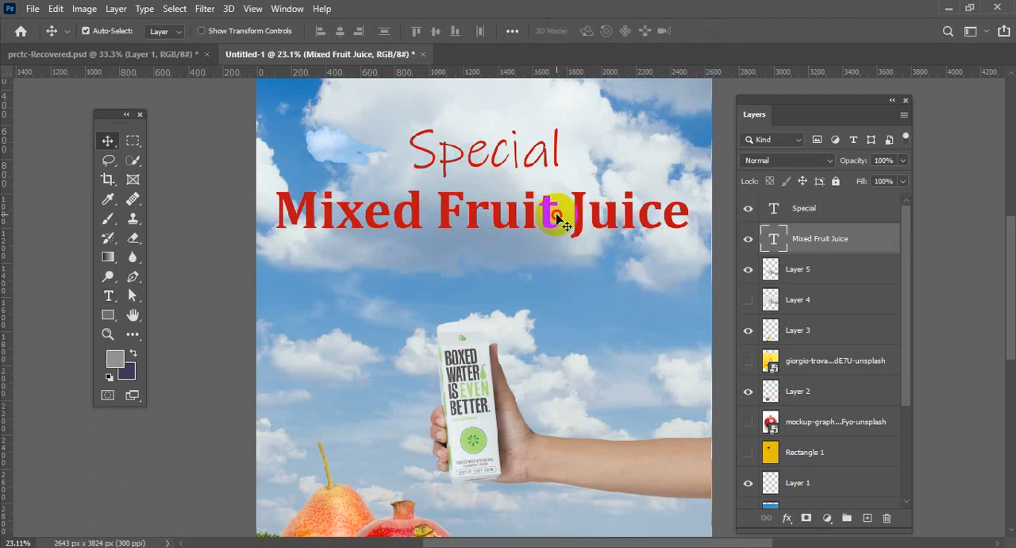
Insert a line break before "Juice" in the title to place it on a second line.
double_click(559, 219)
left_click(560, 211)
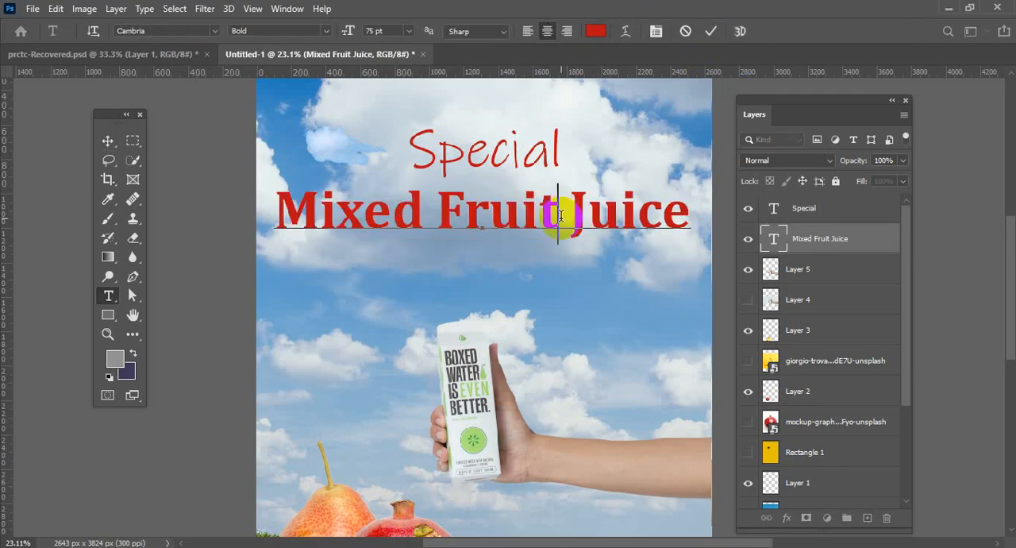
key("Return")
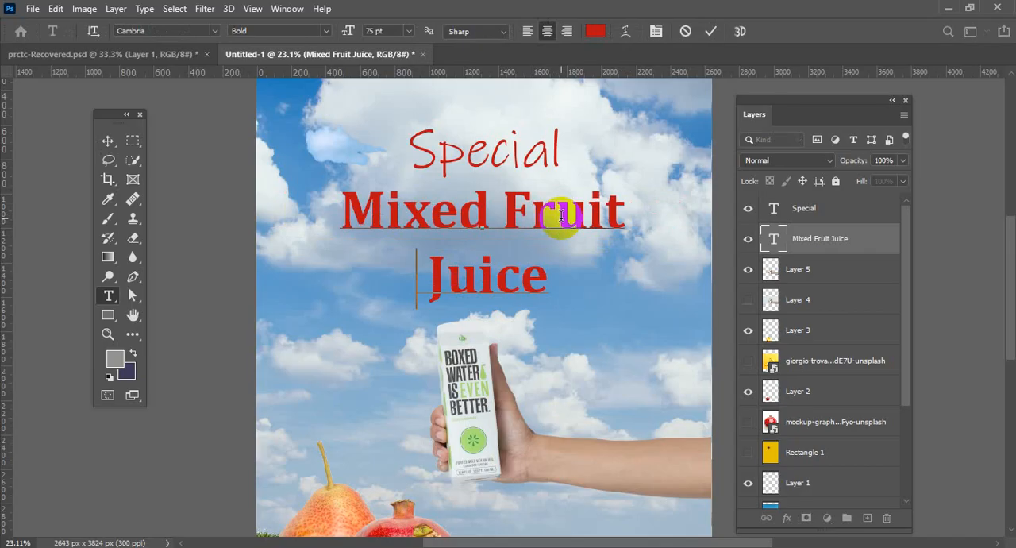
Commit the two-line "Mixed Fruit Juice" title, centre it beneath "Special", and shift the hand with the carton slightly.
left_click(708, 36)
key("v")
left_click_drag(501, 210, 514, 221)
scroll(517, 222, "down", 4)
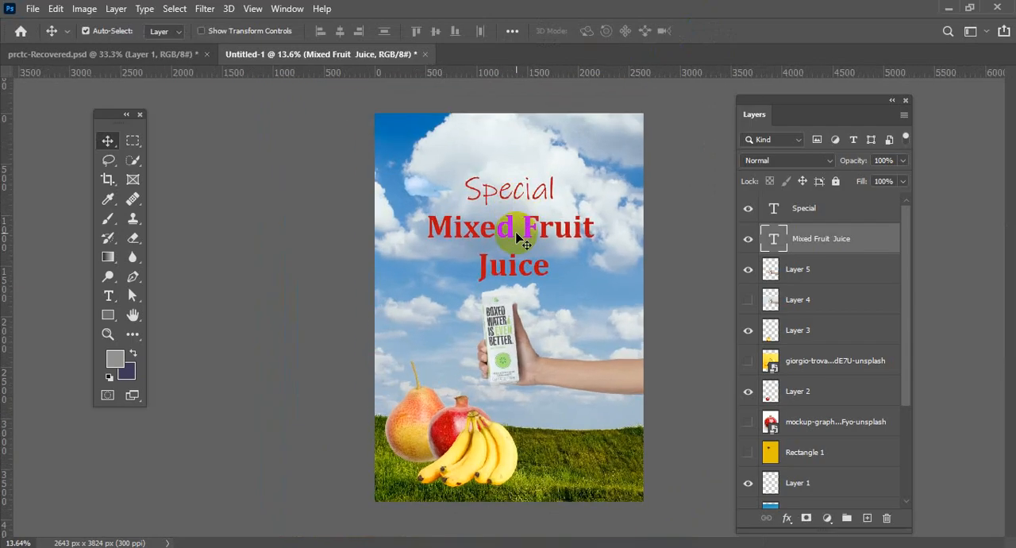
left_click_drag(537, 370, 532, 373)
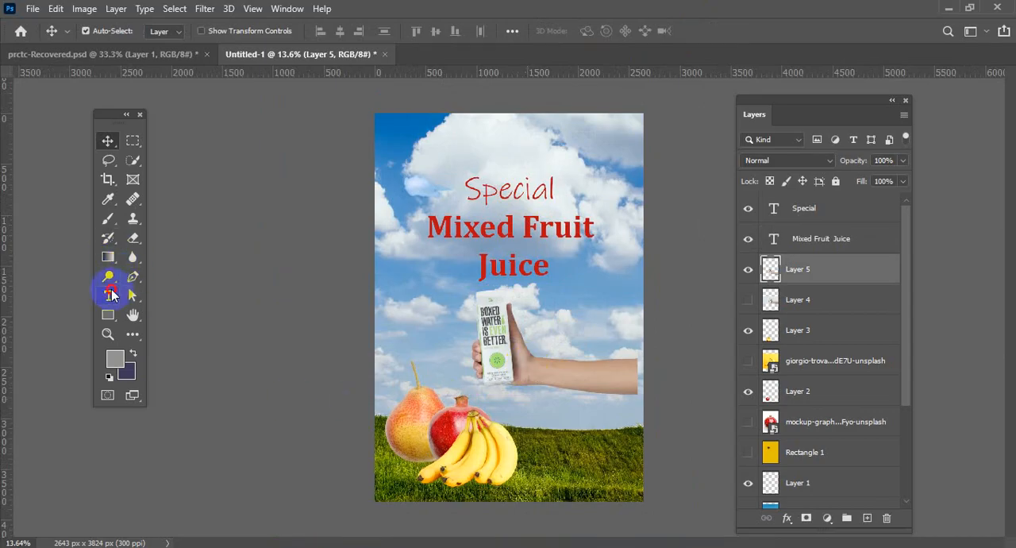
Examine the Character settings for font, size, tracking and colour, and close them without changing anything.
left_click(109, 296)
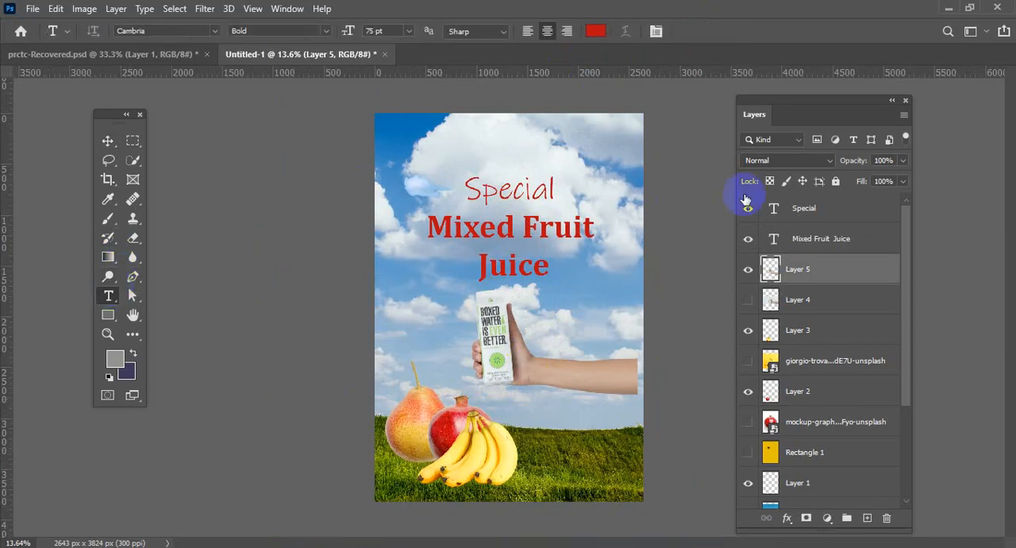
left_click(107, 140)
left_click(288, 9)
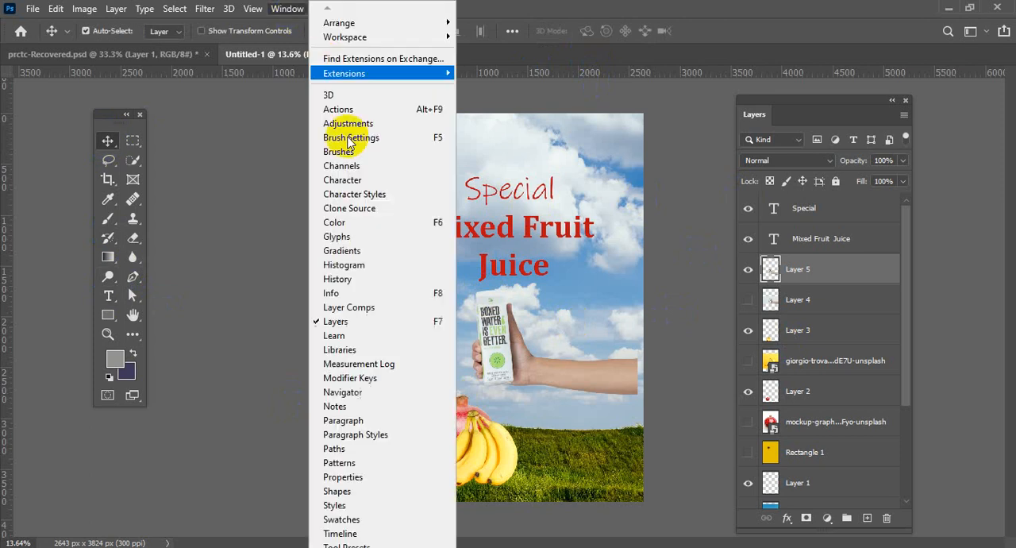
left_click(349, 181)
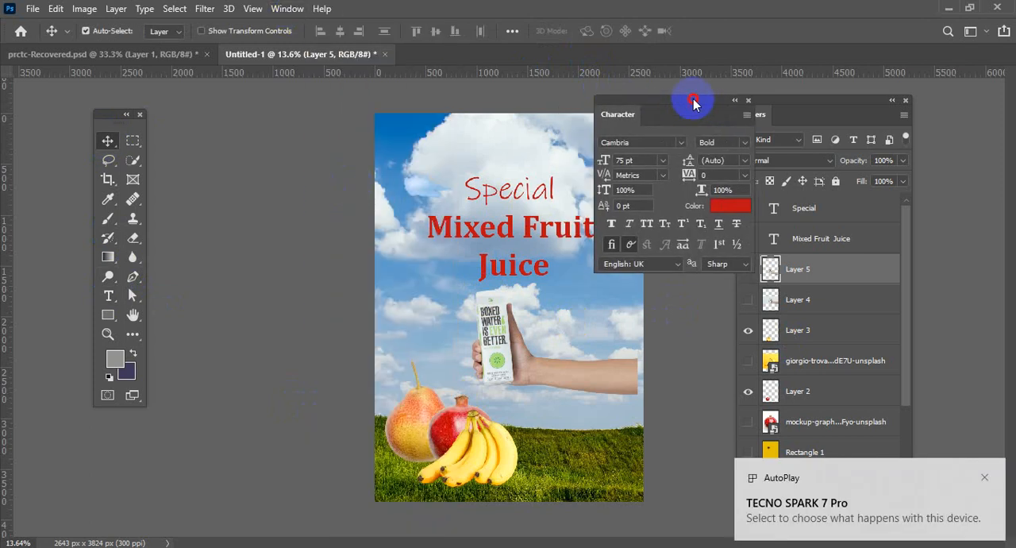
left_click_drag(694, 102, 702, 102)
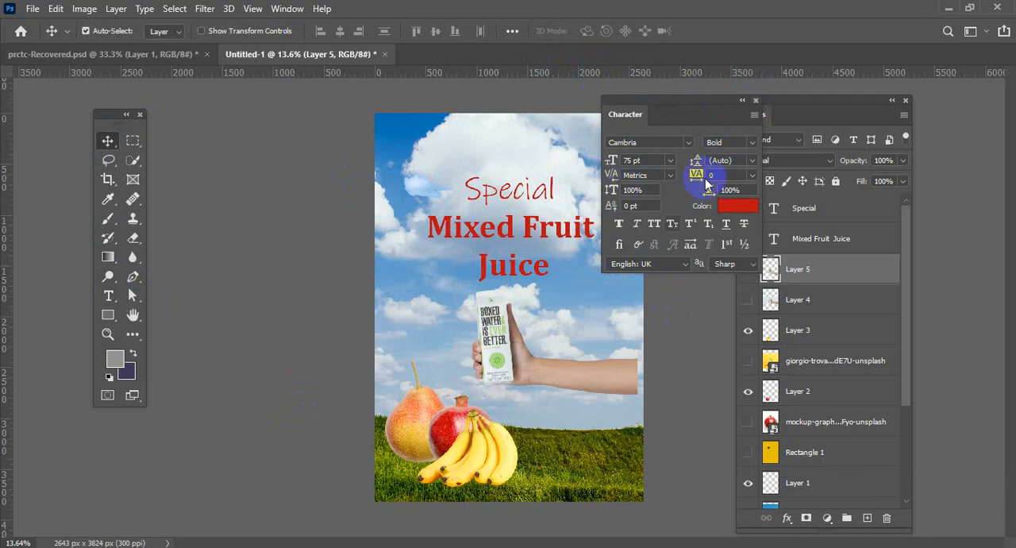
left_click(756, 100)
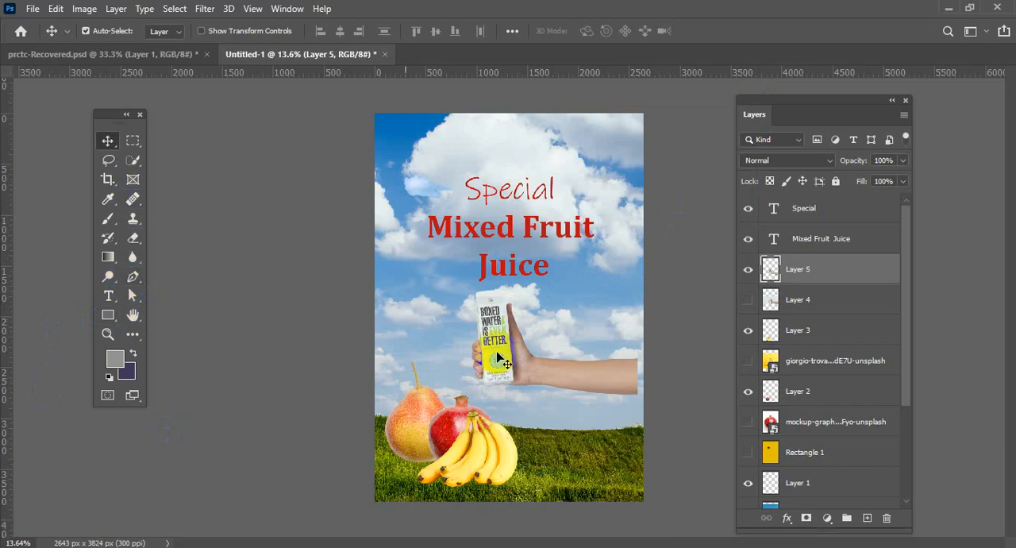
scroll(520, 316, "up", 2)
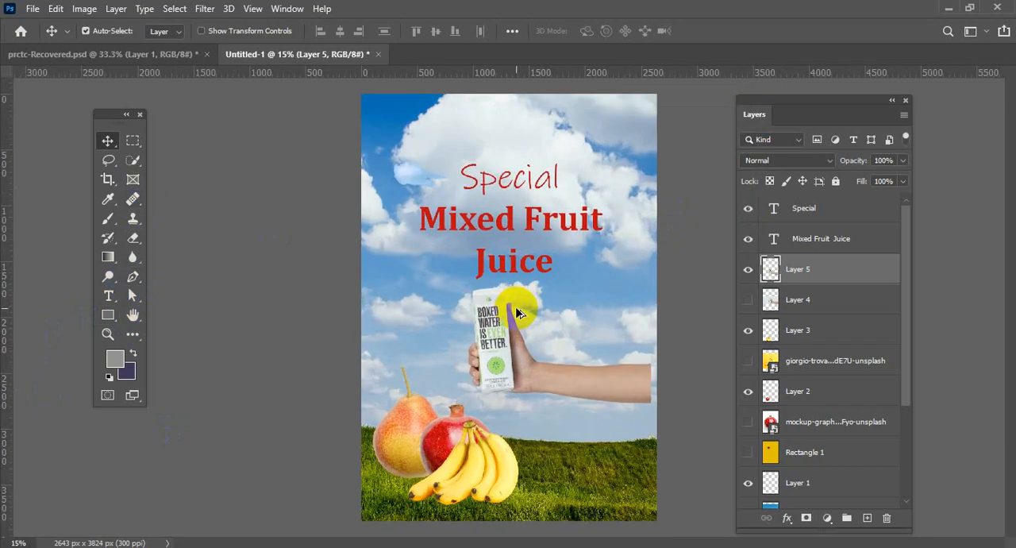
scroll(515, 304, "down", 1)
left_click_drag(501, 343, 439, 311)
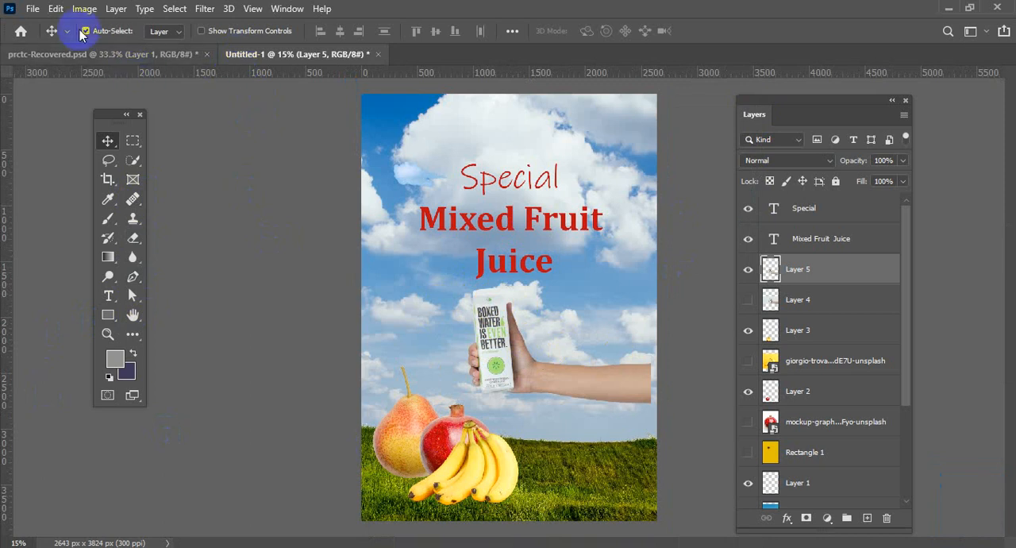
Create a new blank document from the recent 2643 x 3824 px, 300 ppi preset.
left_click(32, 8)
mouse_move(54, 9)
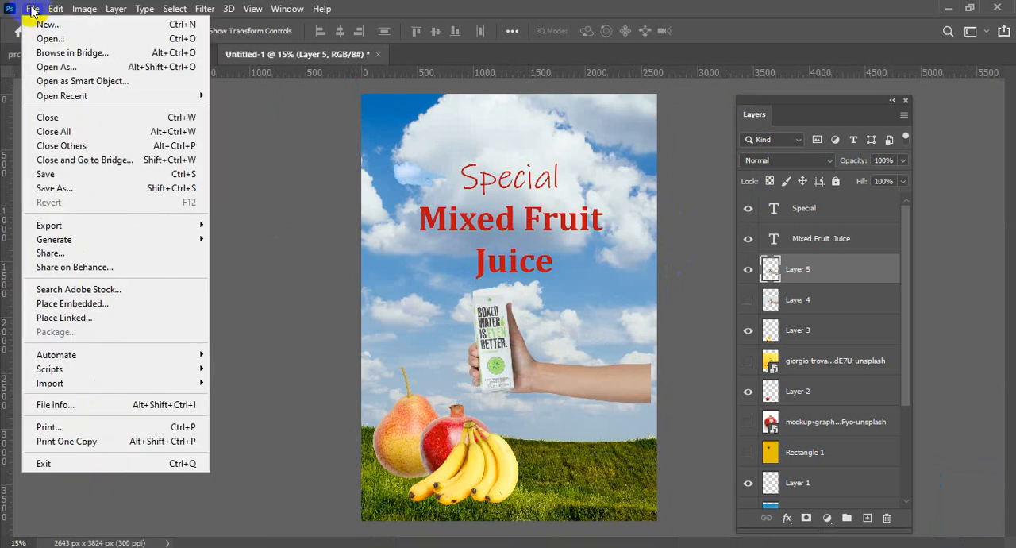
left_click(42, 25)
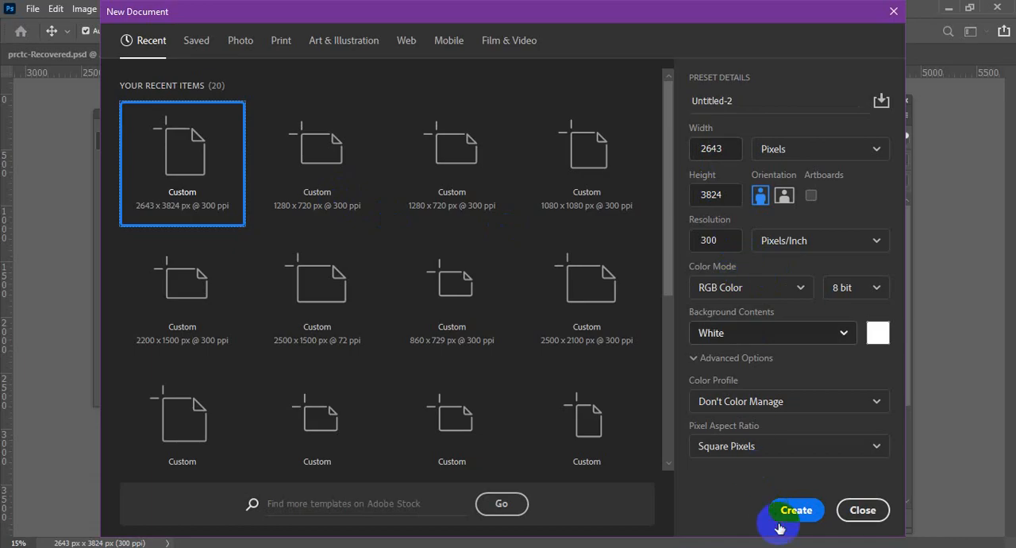
left_click(779, 517)
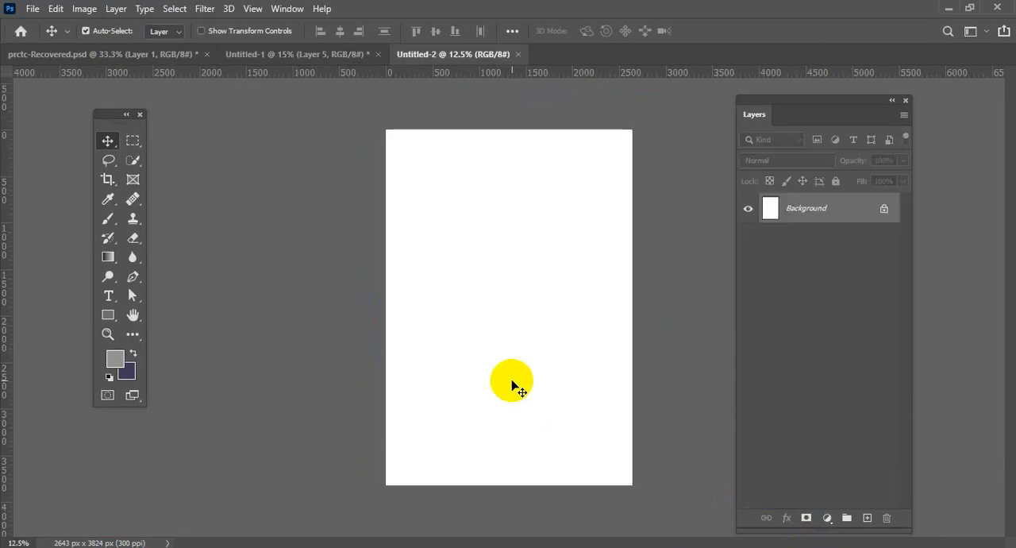
Place pexels-cottonbro-studio-4067766.jpg from Downloads into the new document and enlarge it to cover the canvas.
key("ctrl+plus")
mouse_move(91, 540)
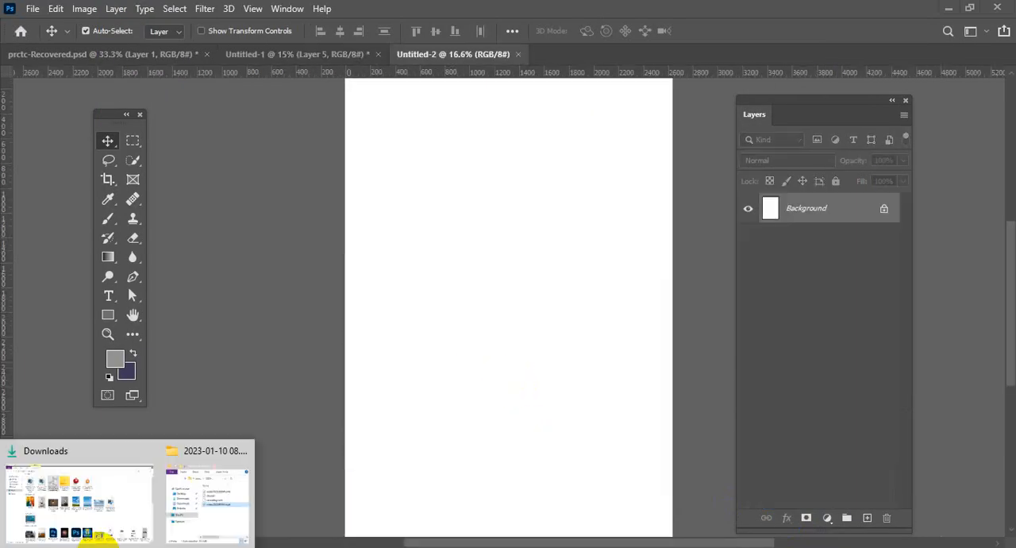
left_click(119, 512)
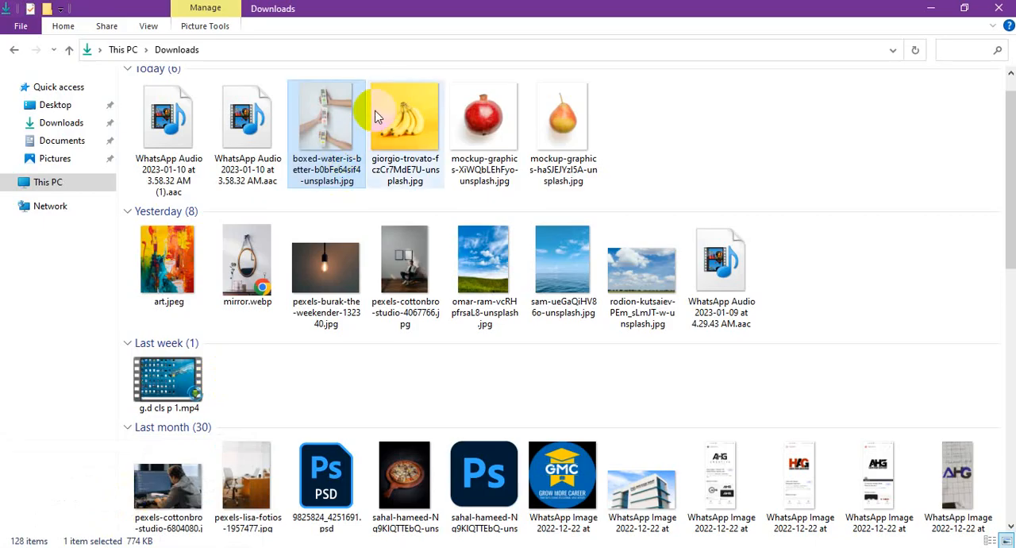
scroll(445, 254, "up", 1)
left_click(403, 290)
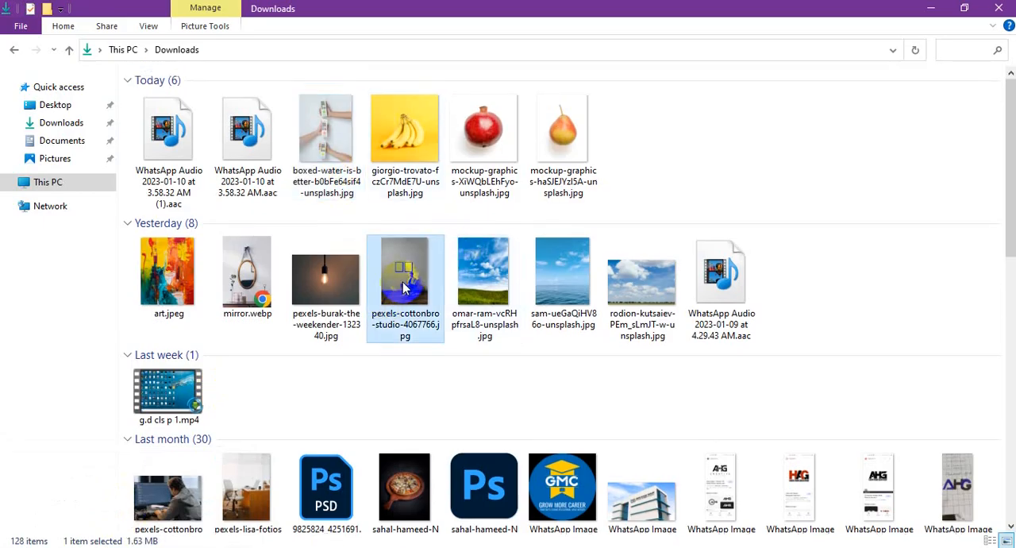
left_click_drag(404, 288, 534, 297)
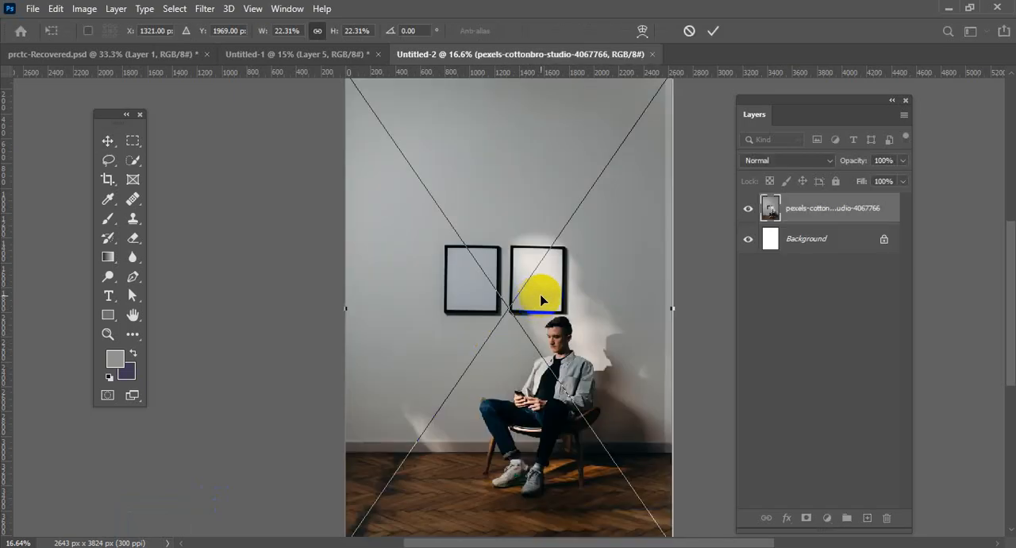
key("ctrl+0")
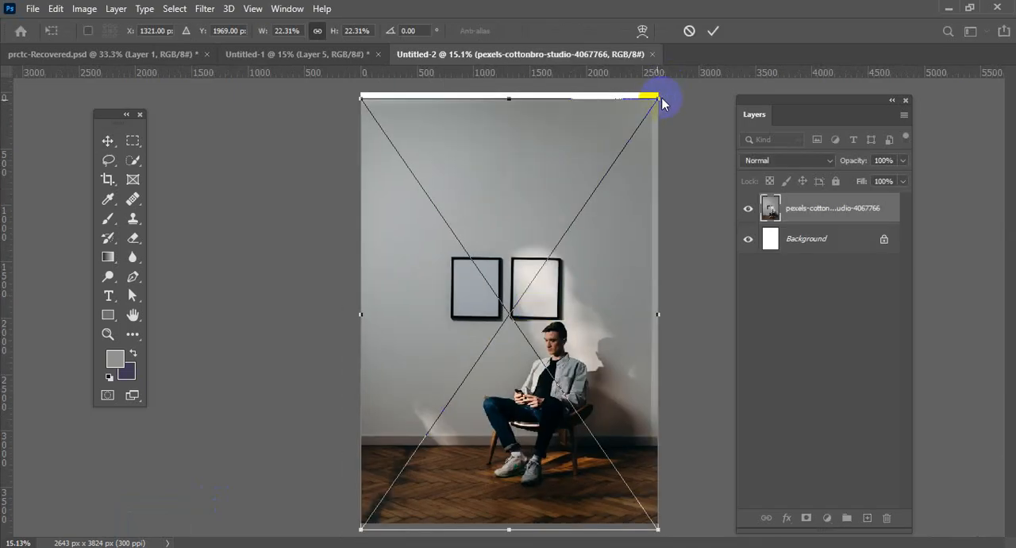
left_click_drag(657, 97, 657, 91)
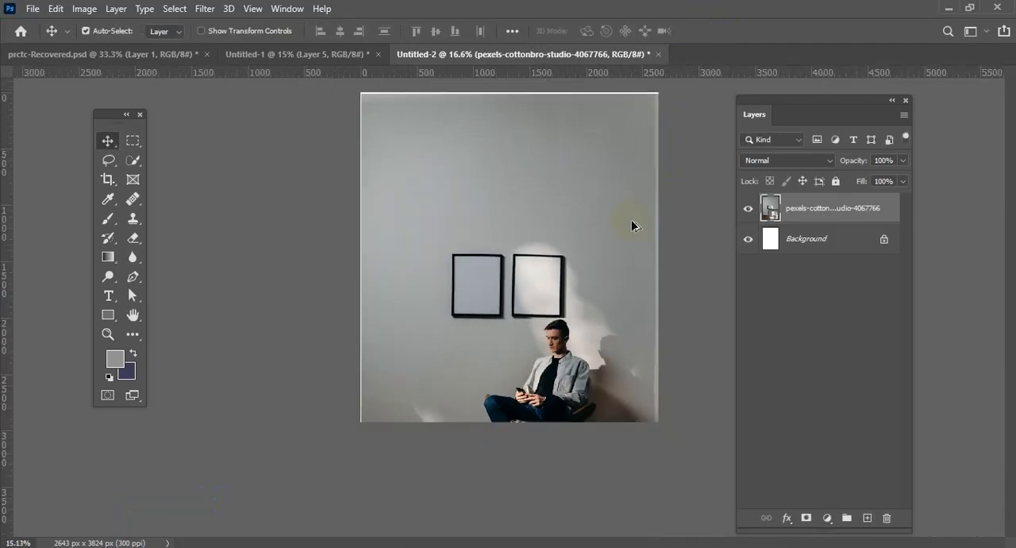
Shift the placed photo around on the canvas and hide the white Background layer.
left_click_drag(608, 237, 608, 235)
scroll(589, 334, "up", 1)
scroll(589, 333, "down", 2)
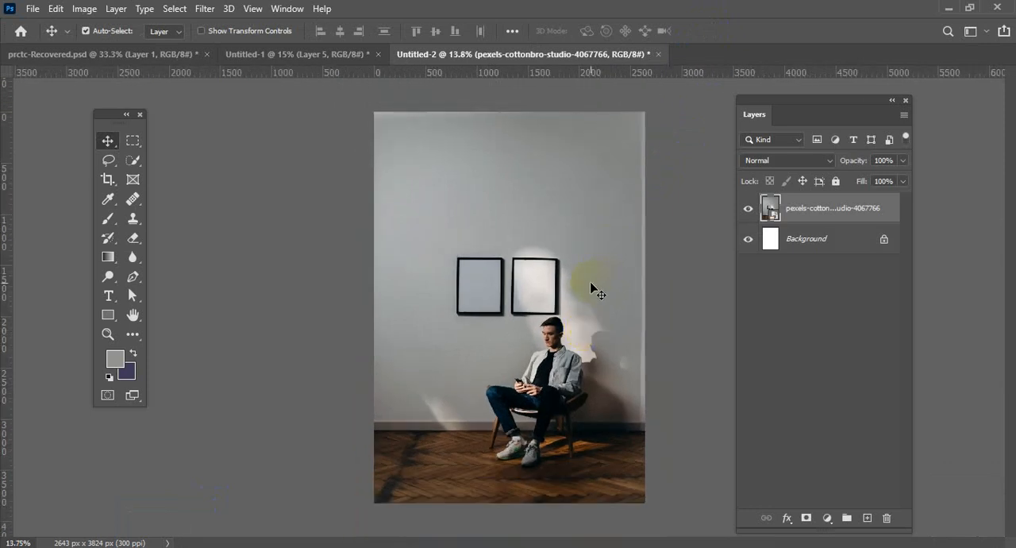
left_click_drag(592, 264, 570, 244)
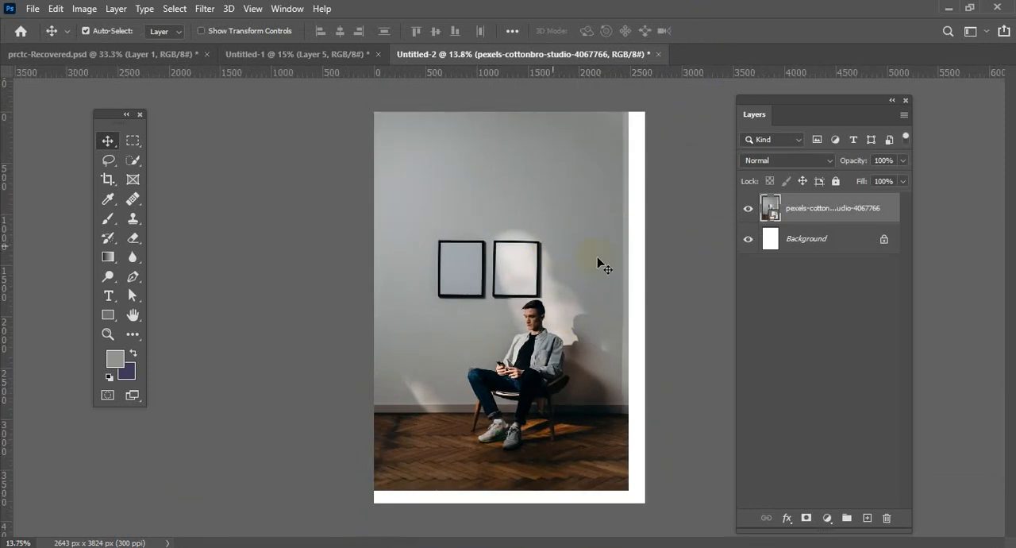
left_click(748, 239)
left_click_drag(527, 268, 553, 280)
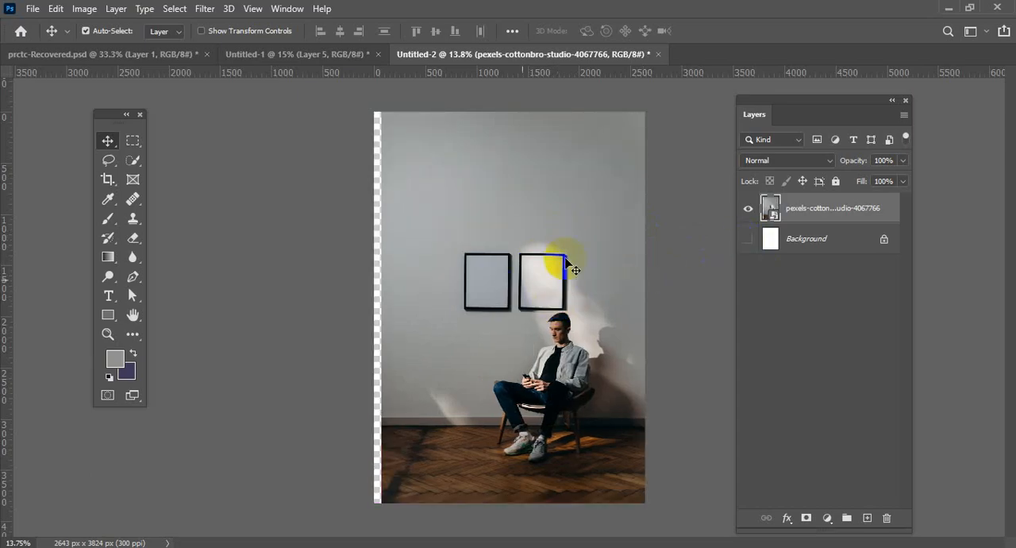
Create a 2663 x 3869 px artboard from the placed photo layer.
right_click(807, 214)
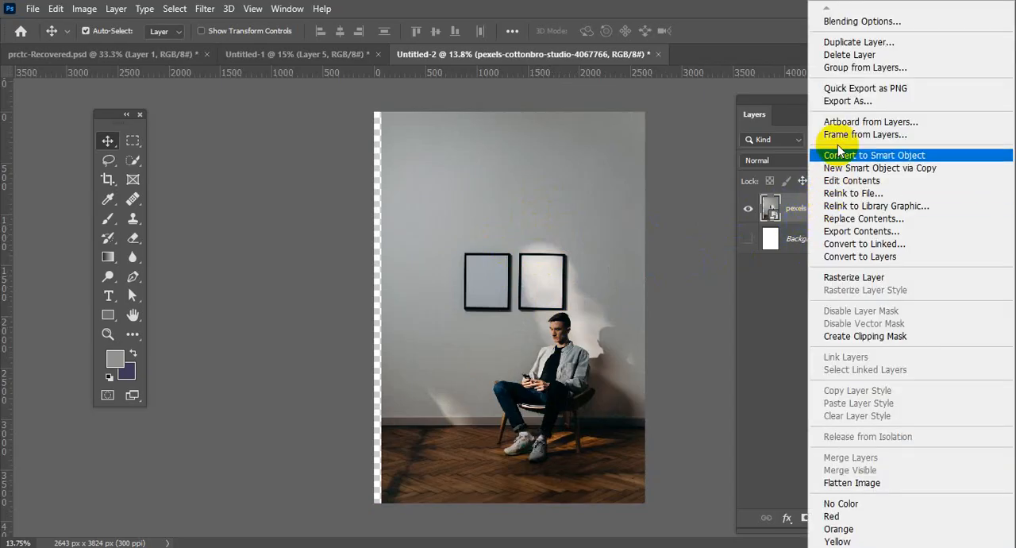
left_click(846, 123)
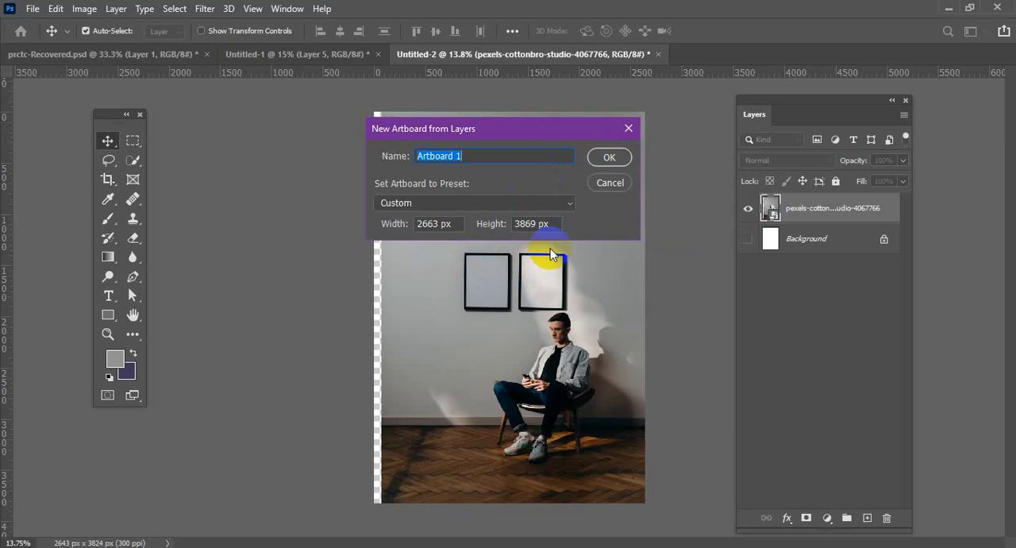
left_click(614, 159)
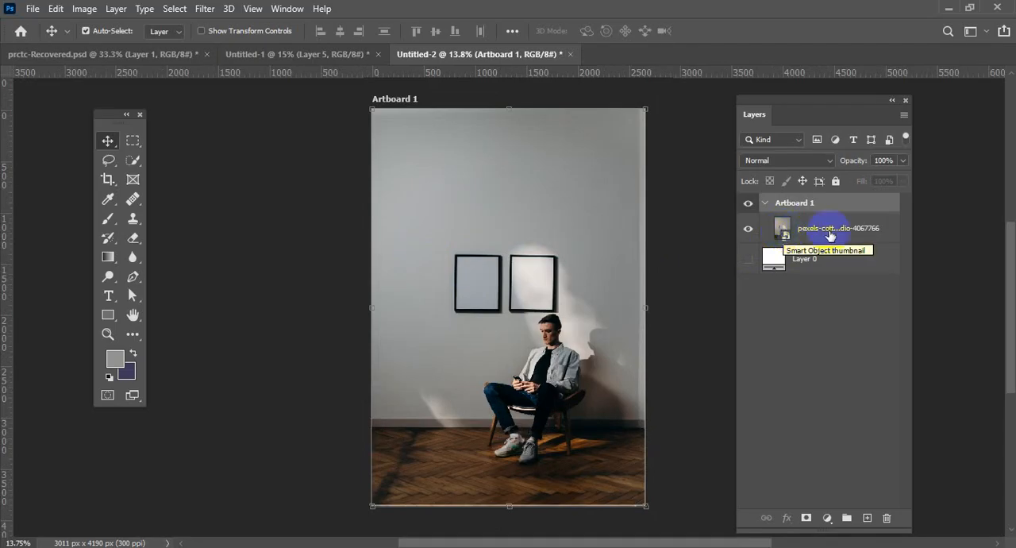
Rasterize the photo layer inside the artboard and nudge it on the canvas.
right_click(822, 232)
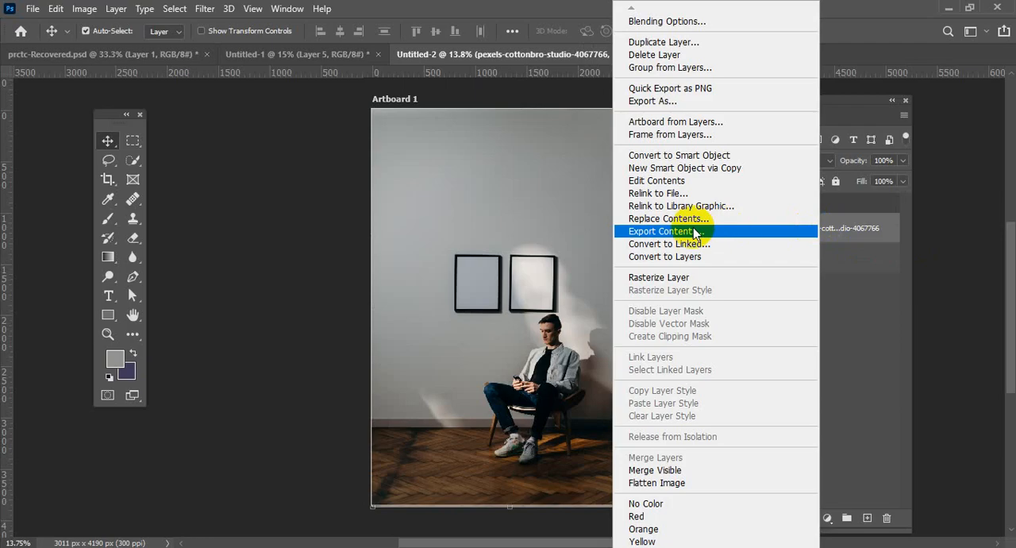
left_click(683, 277)
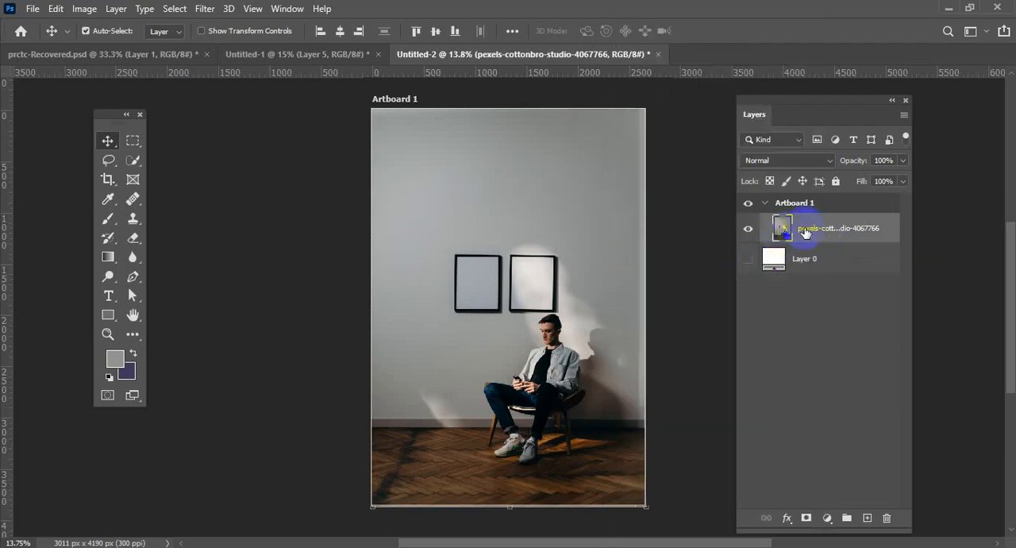
left_click_drag(581, 300, 577, 293)
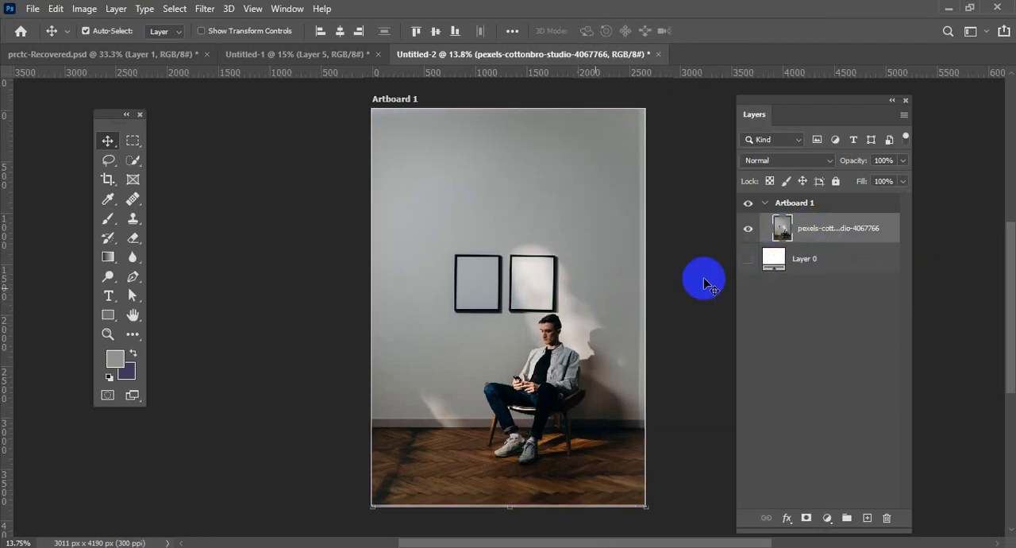
Delete the artboard together with its photo and make the white Layer 0 visible again.
left_click(763, 204)
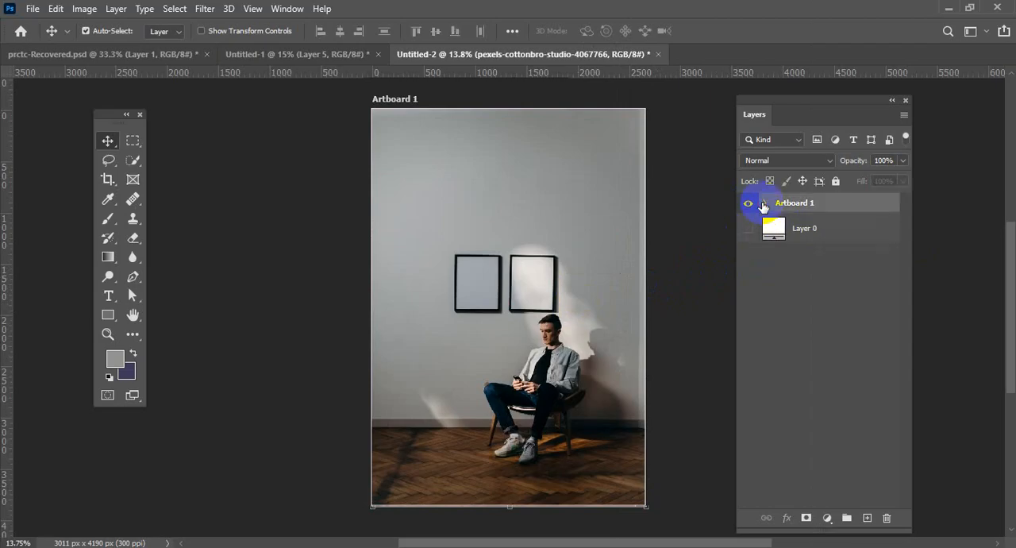
left_click(763, 203)
left_click_drag(831, 203, 887, 518)
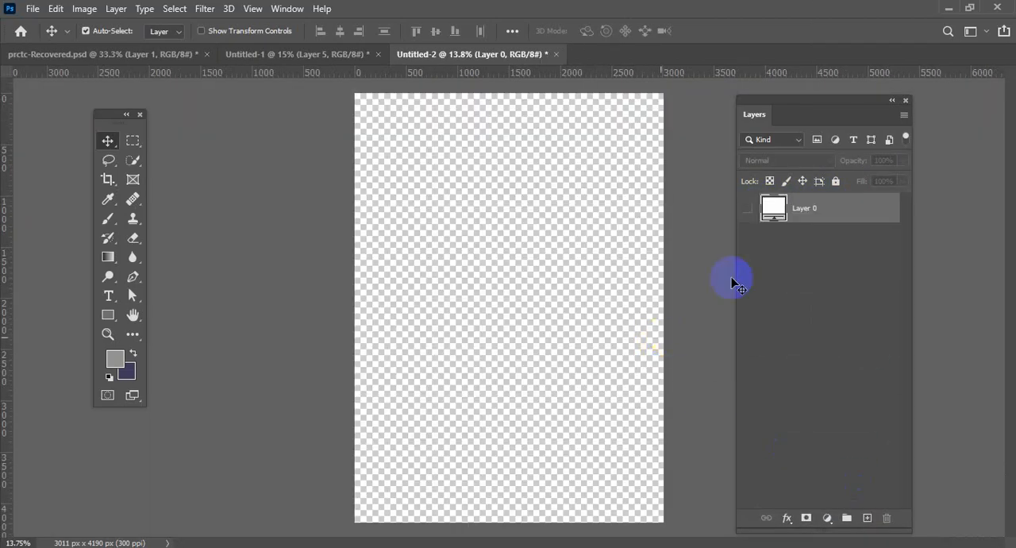
left_click(748, 210)
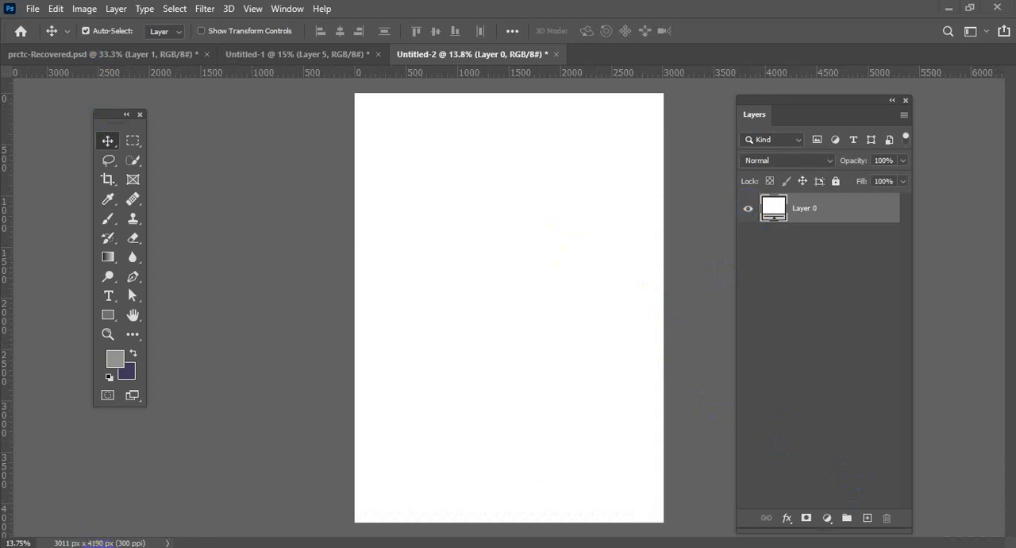
Place pexels-cottonbro-studio-4067766.jpg from Downloads again, widen it to fill the canvas, and commit the placement.
mouse_move(102, 535)
left_click(113, 493)
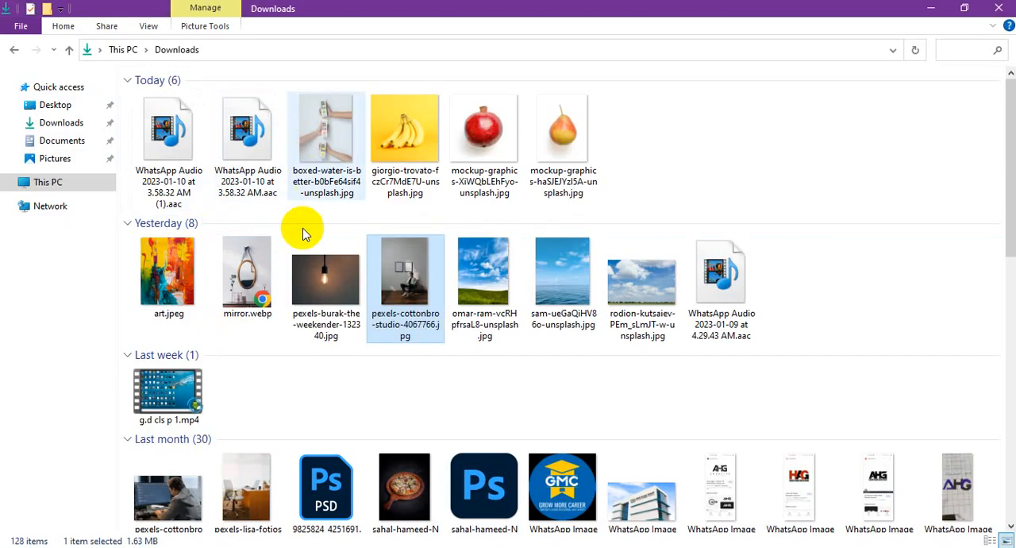
left_click_drag(412, 282, 503, 287)
left_click_drag(650, 306, 664, 308)
left_click(713, 31)
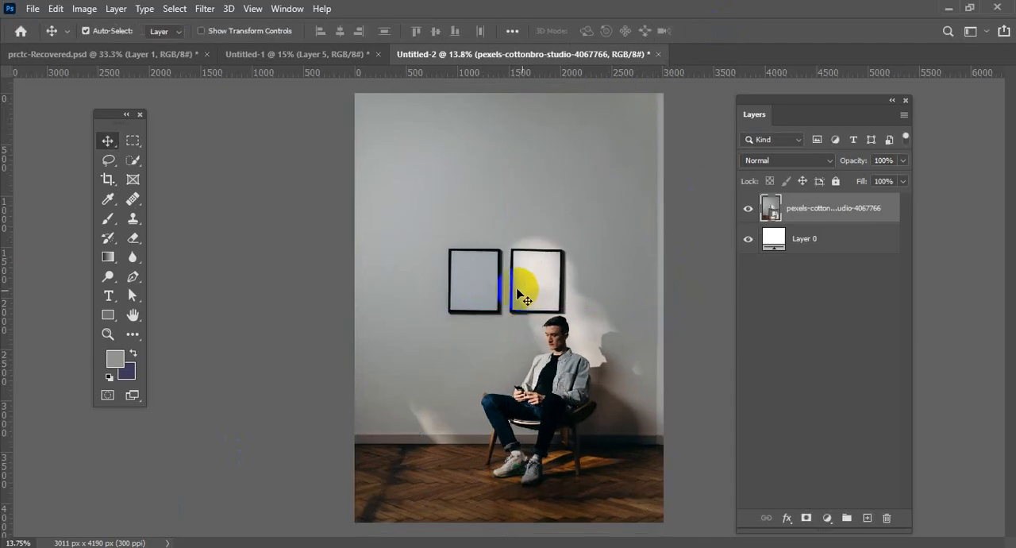
scroll(518, 296, "up", 3)
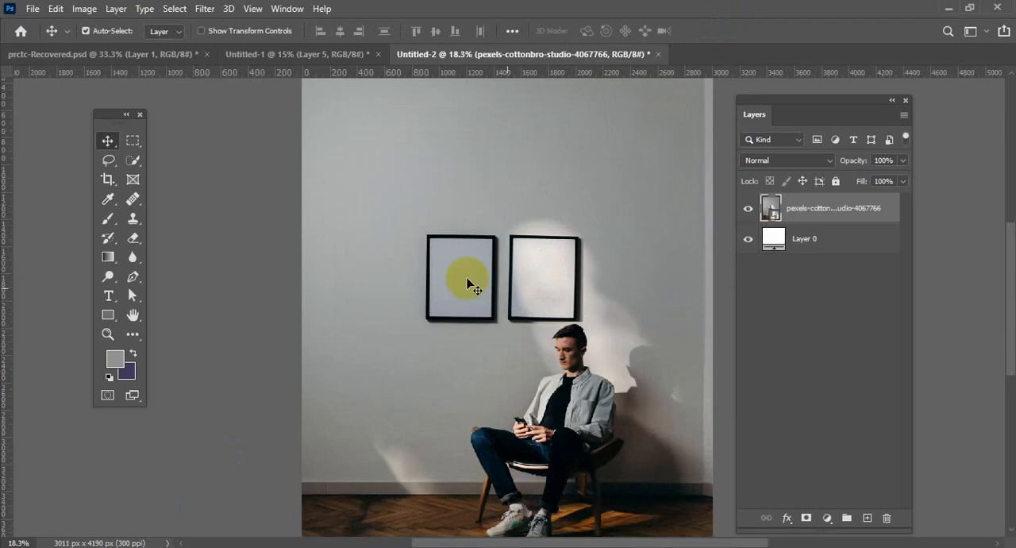
scroll(472, 308, "up", 2)
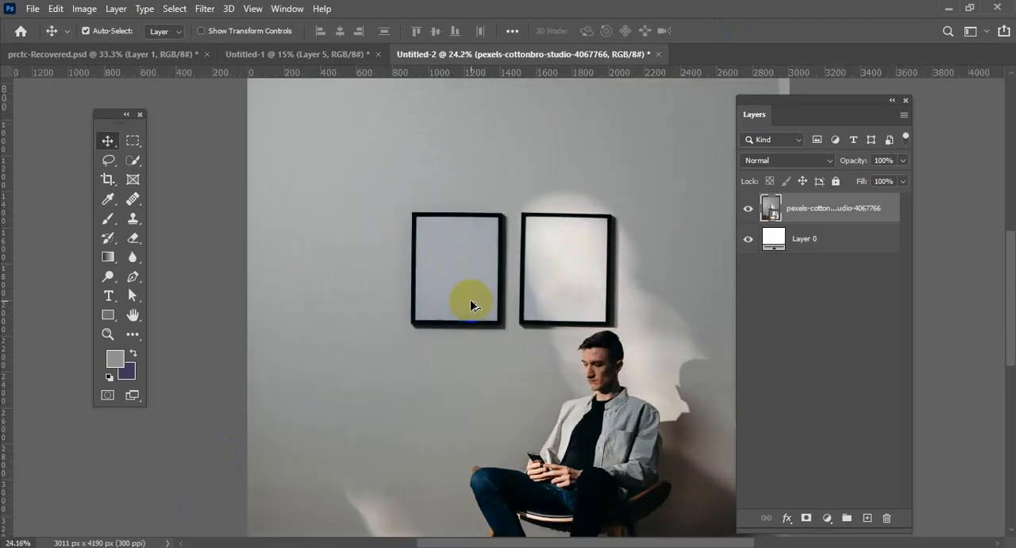
scroll(470, 304, "down", 3)
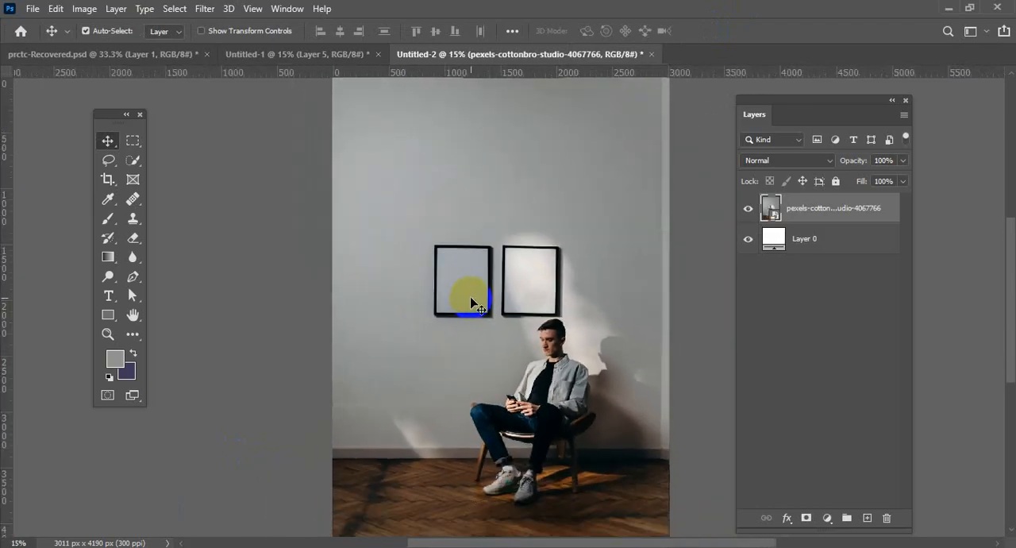
Rasterize the pexels-cottonbro-studio-4067766 photo layer.
scroll(518, 325, "up", 4)
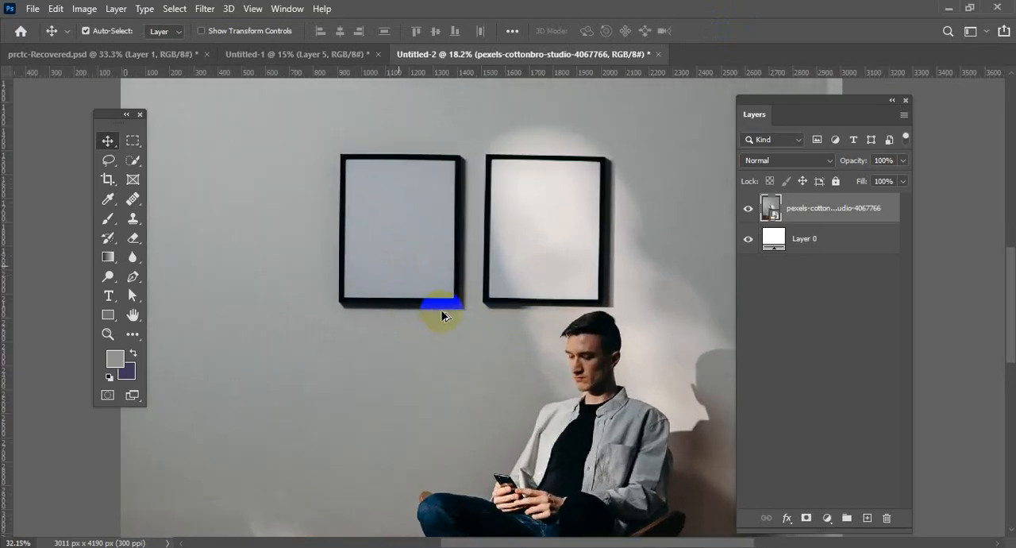
scroll(456, 310, "up", 2)
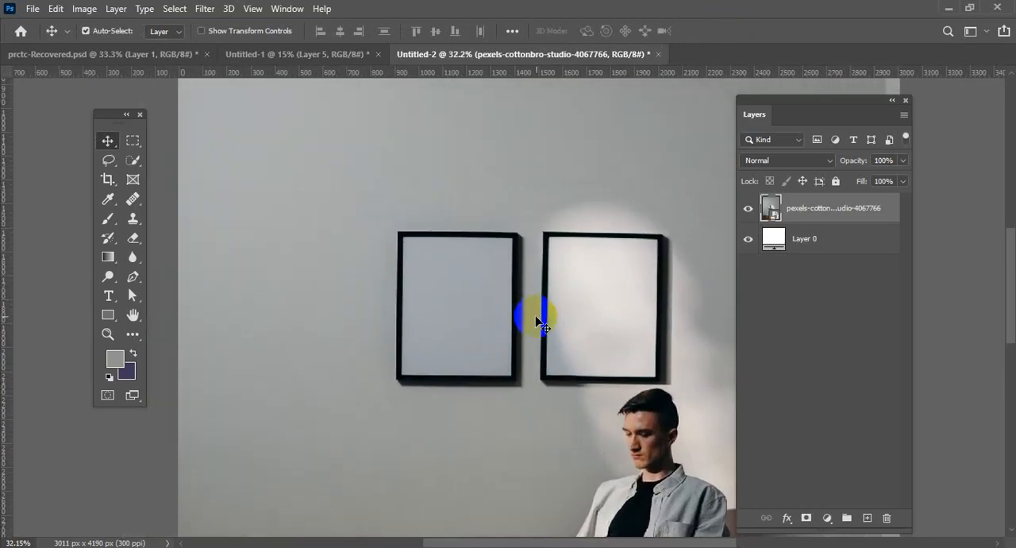
scroll(516, 301, "up", 2)
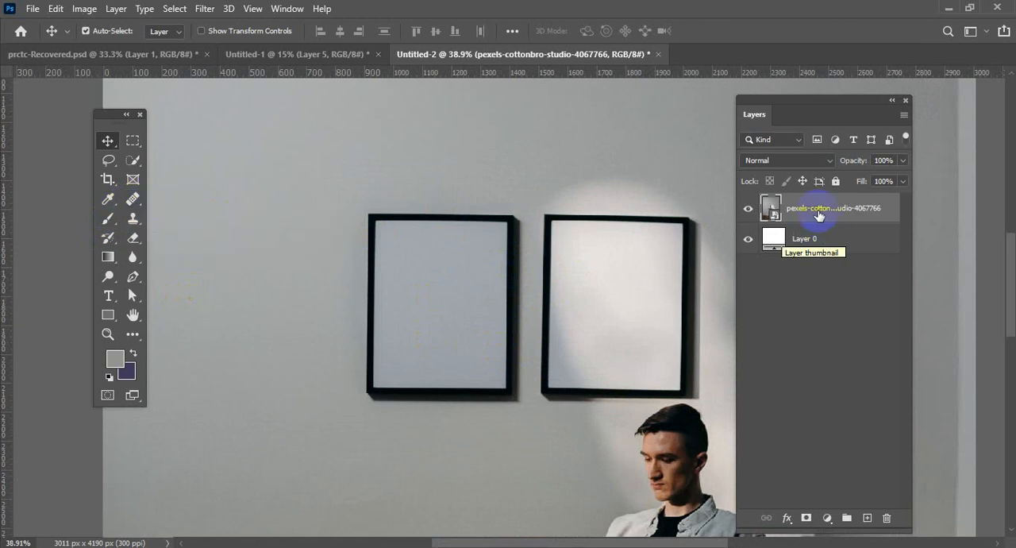
right_click(782, 214)
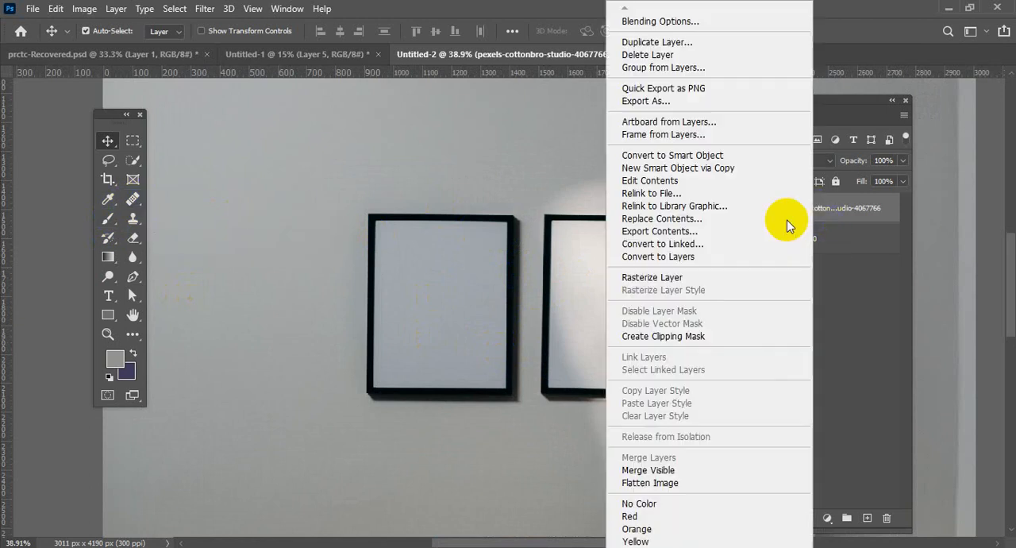
left_click(651, 278)
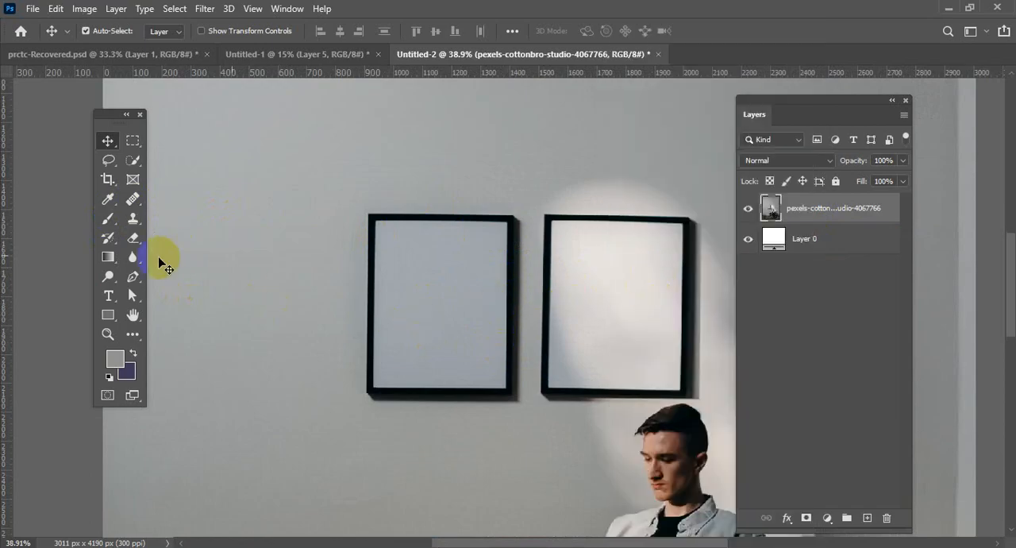
Heal the bare wall beside and below the left picture frame with the Spot Healing Brush in Content-Aware mode.
left_click(132, 205)
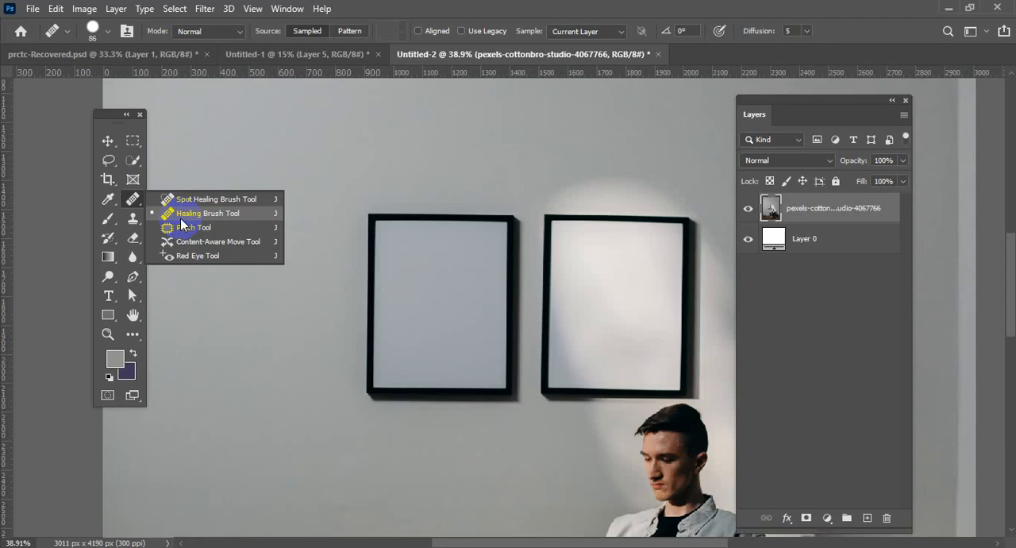
mouse_move(154, 227)
left_mouse_down()
mouse_move(170, 200)
mouse_move(171, 213)
left_mouse_up()
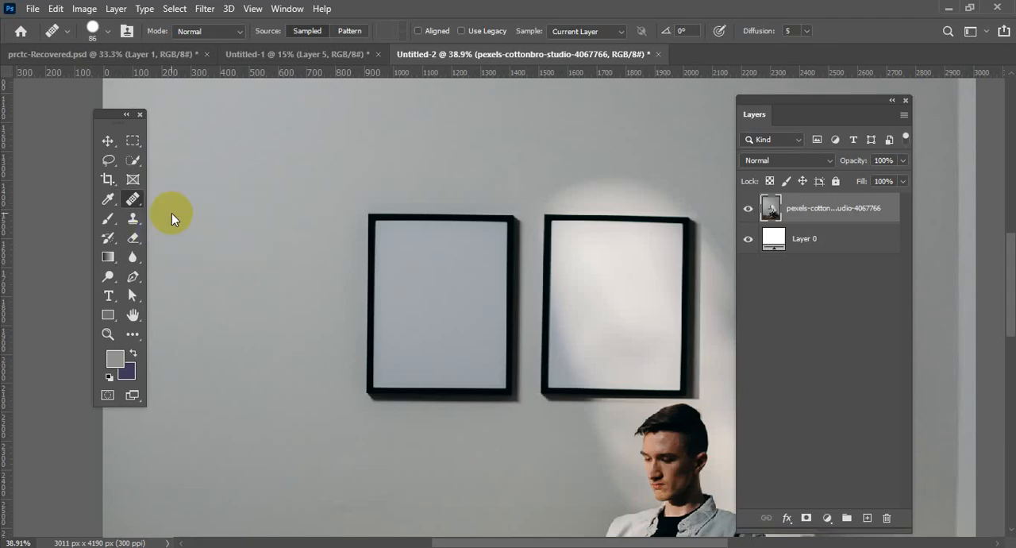
scroll(292, 320, "up", 2)
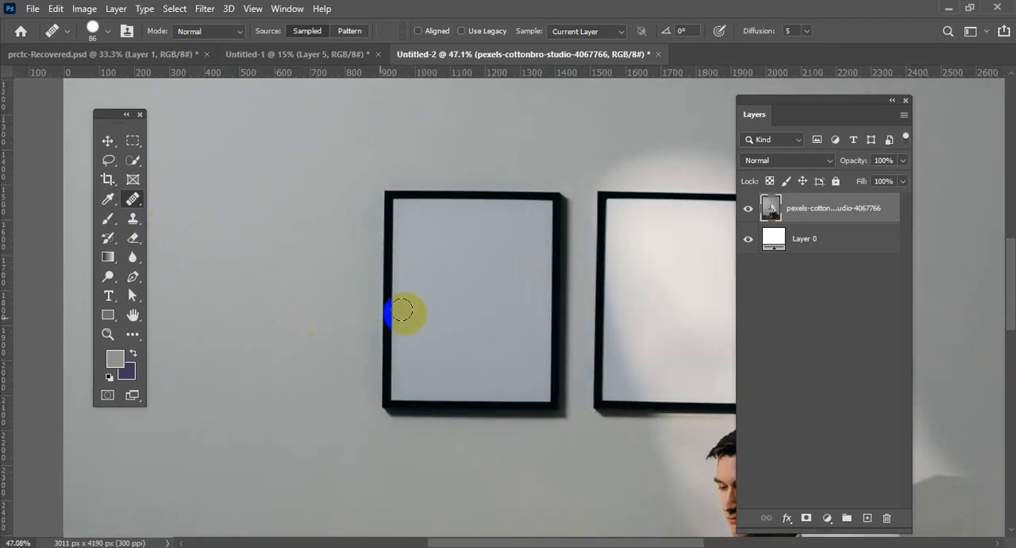
left_click_drag(131, 199, 143, 204)
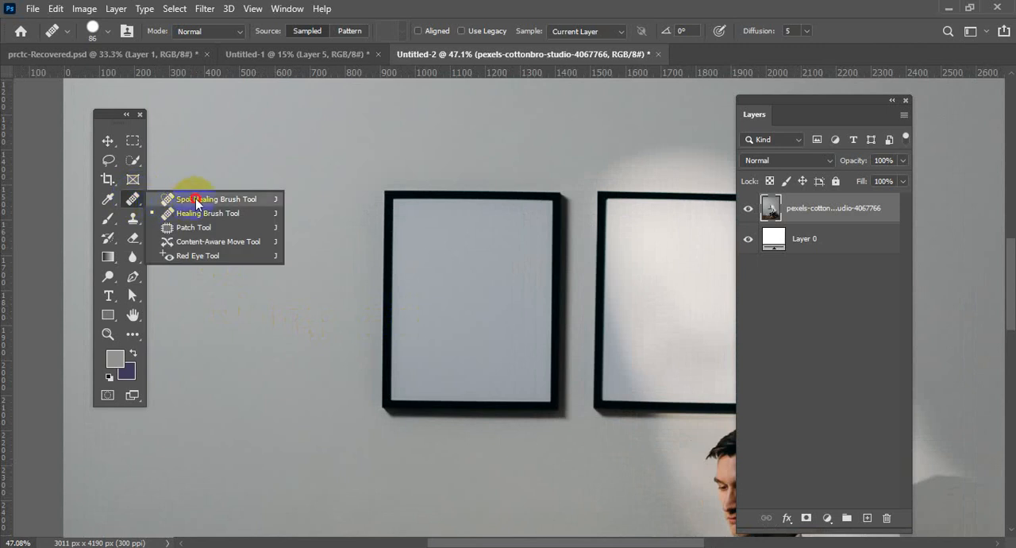
left_click(195, 198)
left_click_drag(413, 251, 316, 260)
scroll(303, 248, "up", 1)
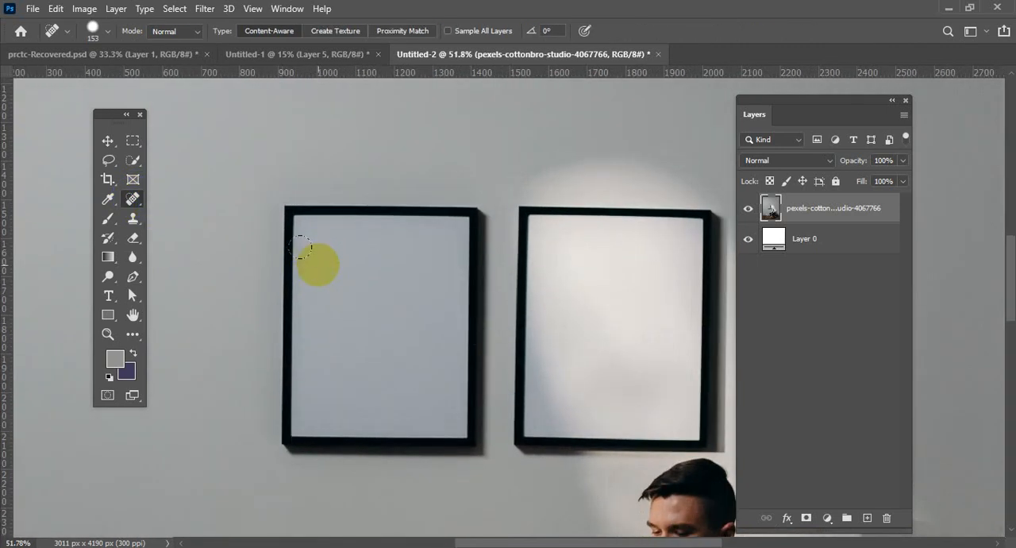
scroll(303, 237, "down", 1)
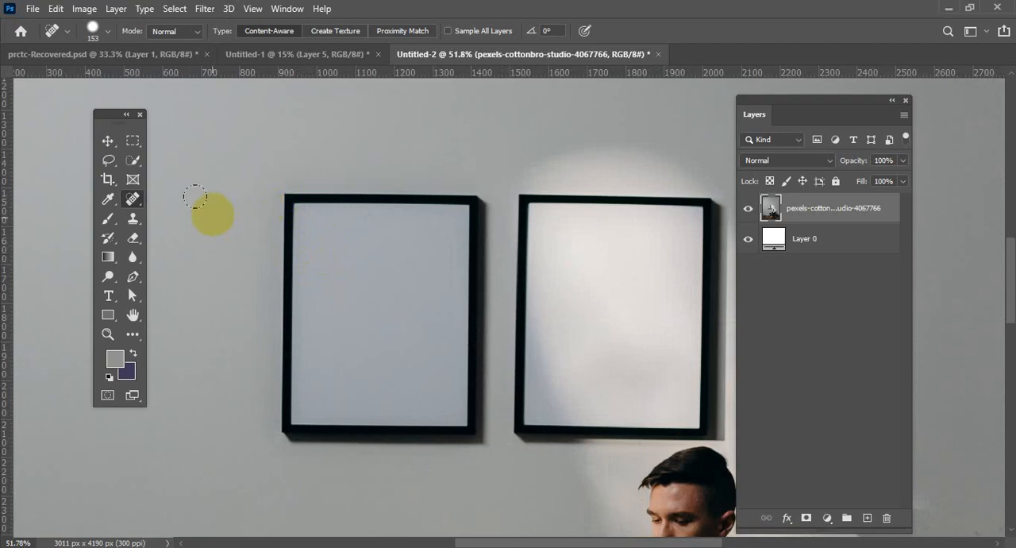
mouse_move(212, 225)
left_mouse_down()
mouse_move(204, 433)
mouse_move(214, 226)
mouse_move(239, 143)
mouse_move(241, 281)
mouse_move(215, 479)
mouse_move(209, 181)
mouse_move(201, 430)
mouse_move(210, 197)
mouse_move(213, 453)
mouse_move(218, 189)
mouse_move(216, 449)
mouse_move(202, 304)
mouse_move(203, 234)
mouse_move(241, 497)
mouse_move(458, 503)
mouse_move(196, 499)
mouse_move(479, 503)
mouse_move(355, 506)
mouse_move(336, 487)
mouse_move(164, 489)
mouse_move(431, 484)
mouse_move(253, 475)
mouse_move(199, 348)
mouse_move(173, 241)
mouse_move(250, 230)
mouse_move(272, 212)
left_mouse_up()
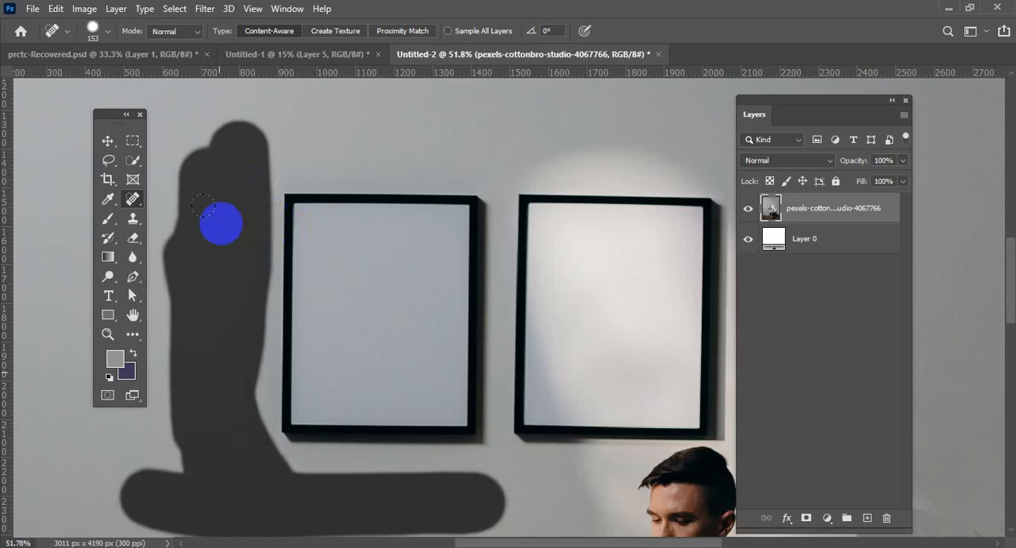
left_click(268, 178)
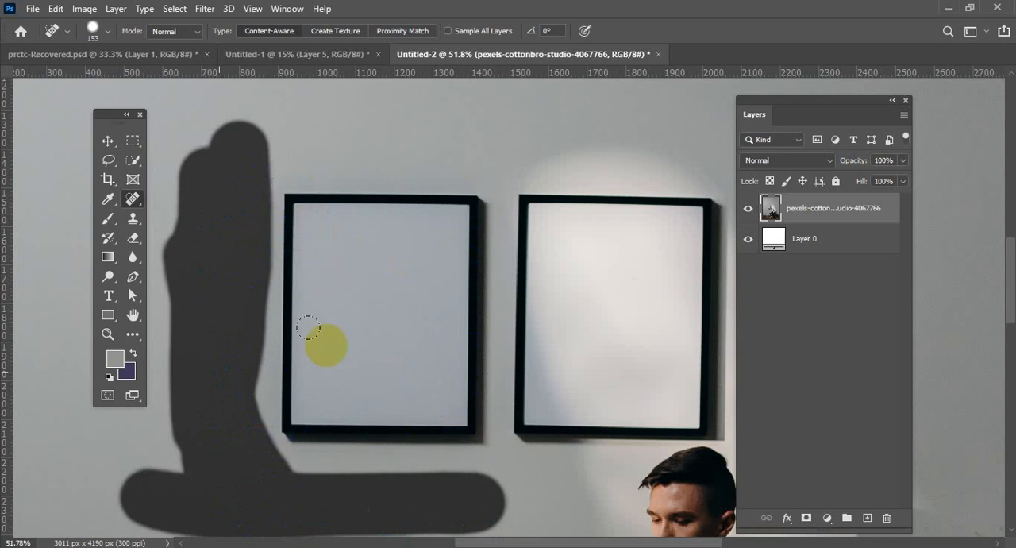
Paint over the entire left picture frame and its surrounding shadow with the Spot Healing Brush to remove it from the wall.
mouse_move(237, 255)
left_mouse_down()
mouse_move(220, 193)
mouse_move(291, 208)
mouse_move(294, 428)
mouse_move(420, 421)
mouse_move(452, 381)
mouse_move(447, 227)
mouse_move(430, 191)
mouse_move(340, 231)
mouse_move(341, 301)
mouse_move(389, 250)
mouse_move(409, 378)
mouse_move(356, 381)
mouse_move(301, 410)
mouse_move(278, 231)
mouse_move(303, 305)
mouse_move(348, 287)
left_mouse_up()
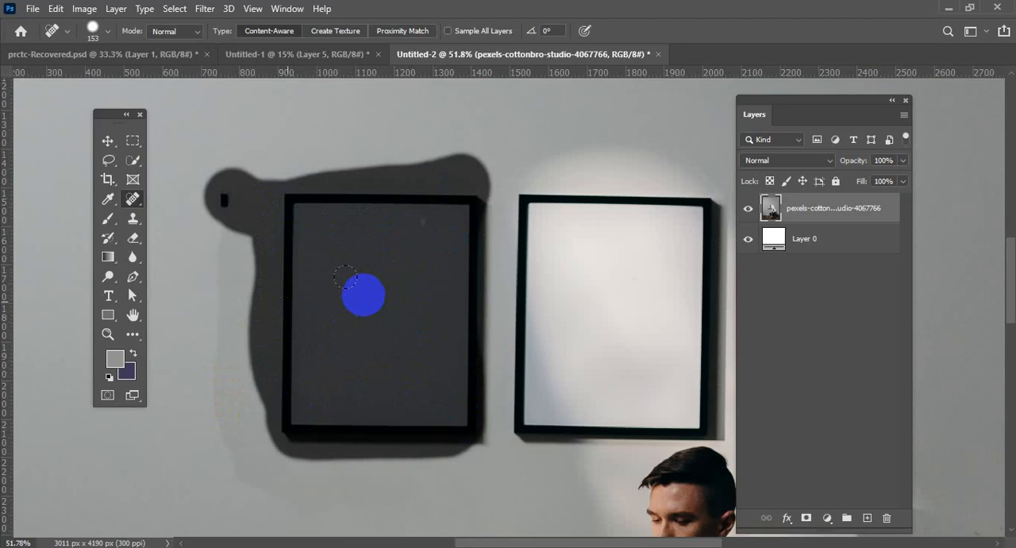
Fill over the dark interior of the left picture frame with the Spot Healing Brush.
left_click_drag(345, 277, 345, 277)
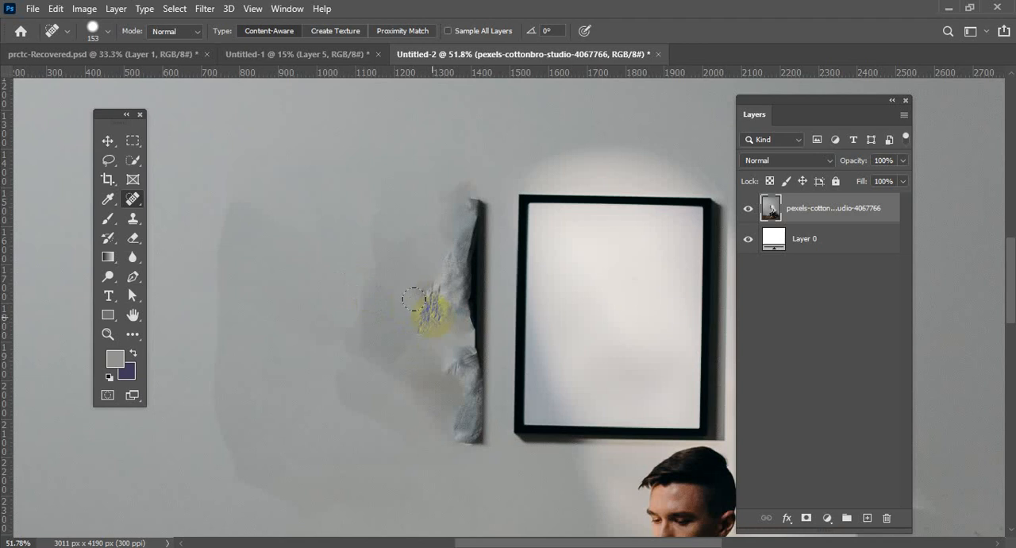
scroll(431, 317, "down", 1)
scroll(428, 312, "up", 1)
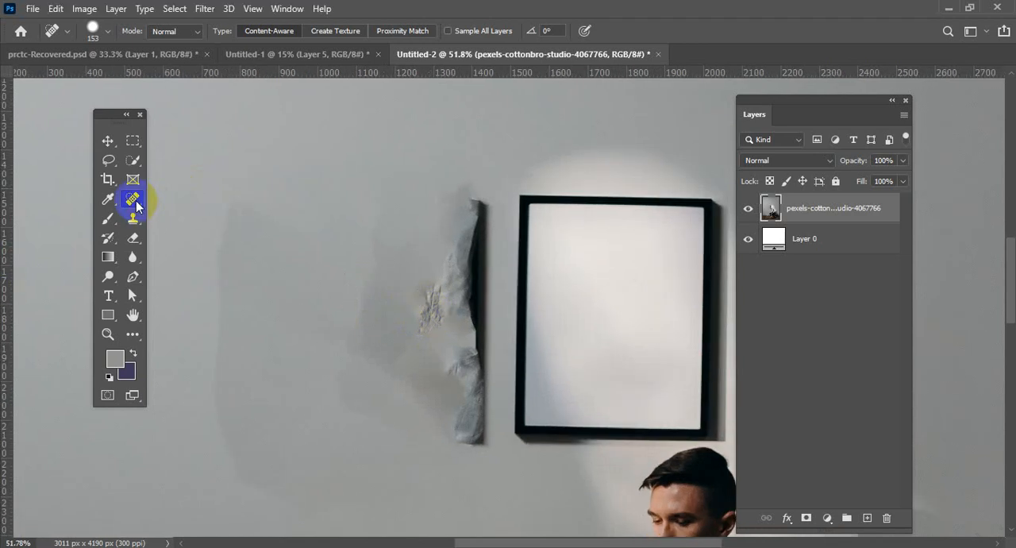
Sample clean wall with the Healing Brush and blend the outer edge of the discoloured patch where the left frame hung.
left_click_drag(137, 205, 199, 213)
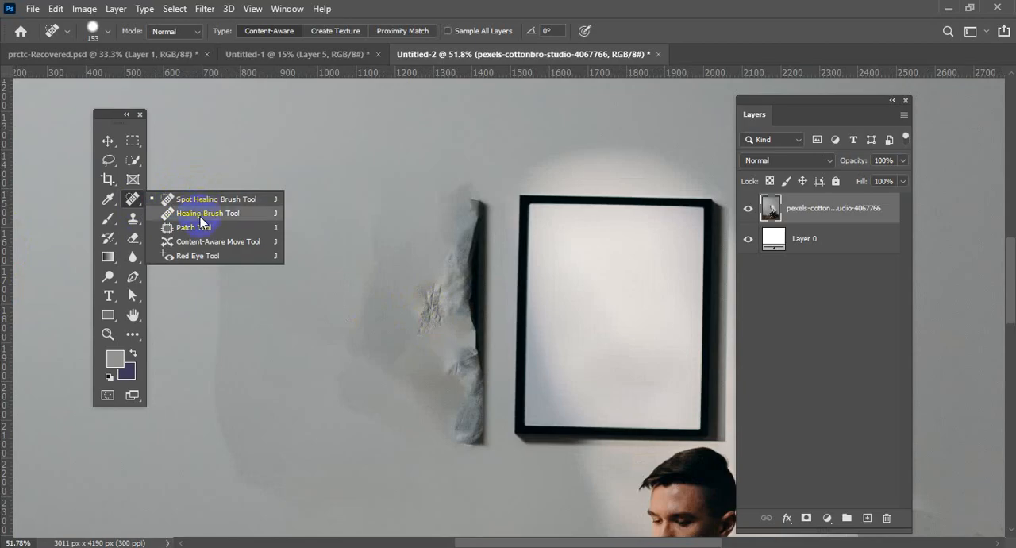
left_click_drag(199, 216, 199, 216)
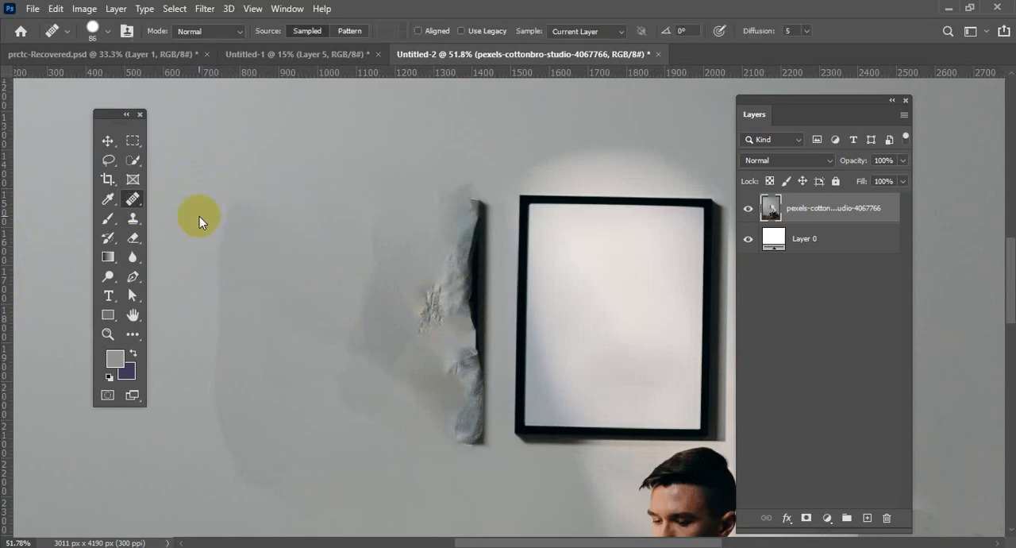
scroll(359, 340, "down", 1)
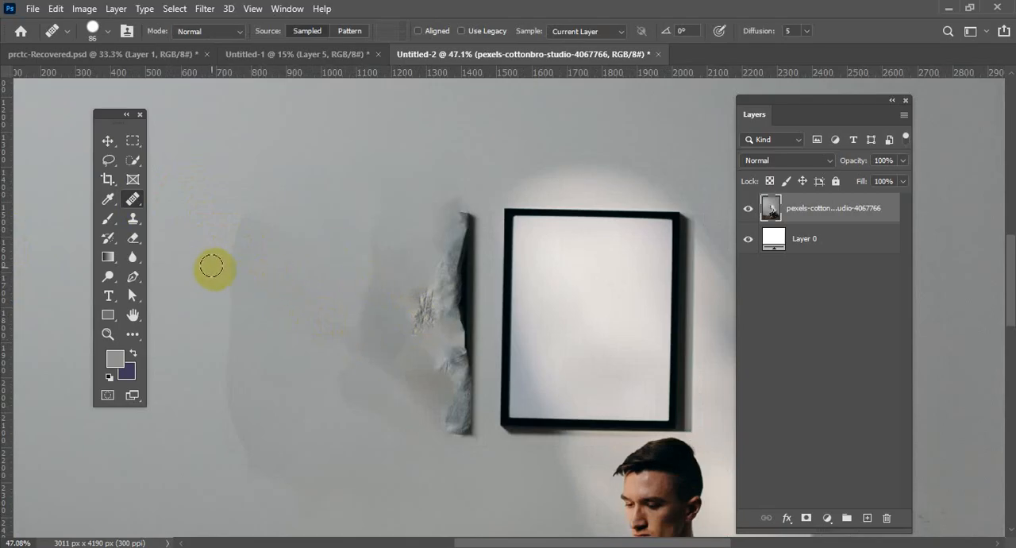
scroll(232, 282, "up", 4)
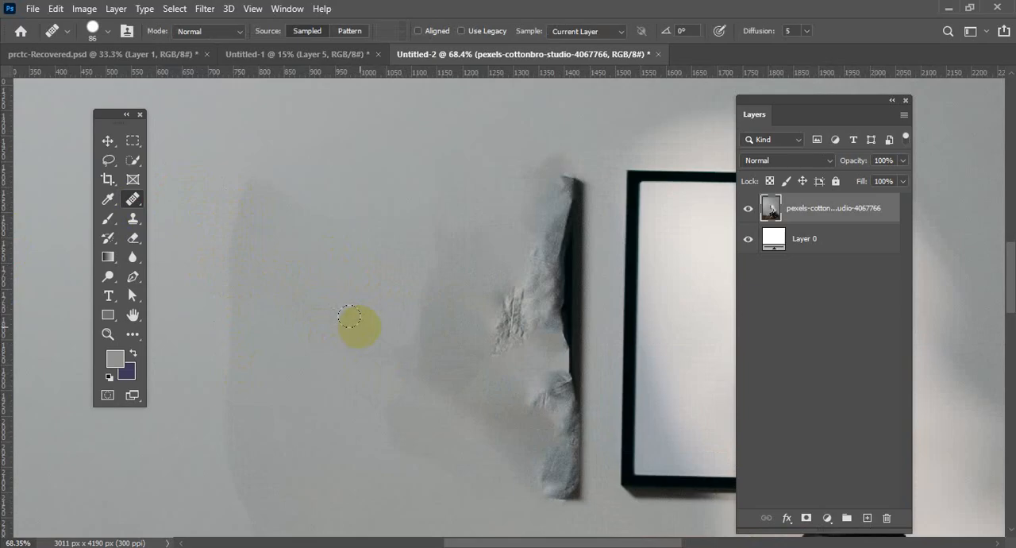
scroll(349, 317, "down", 4)
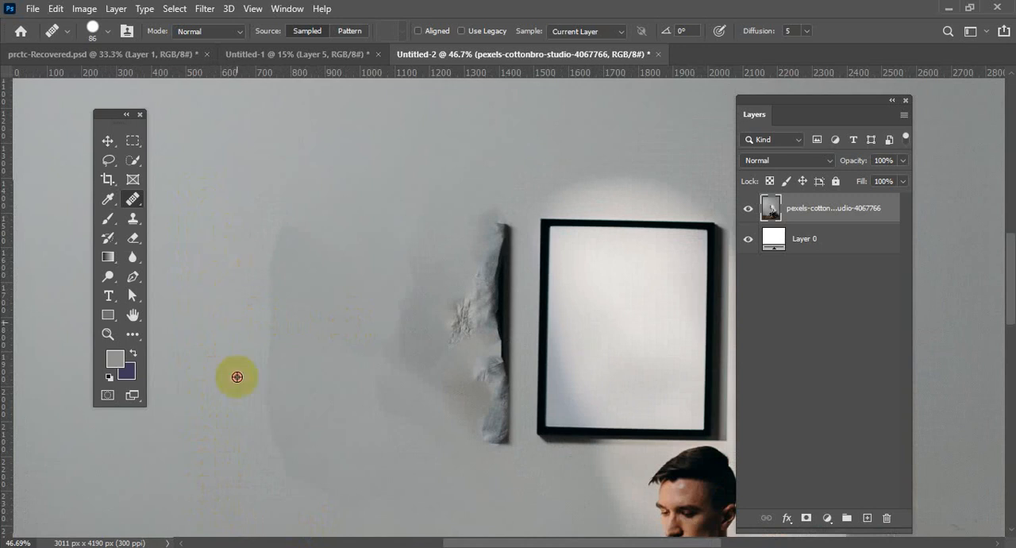
left_click(230, 436, "alt")
left_click(289, 346)
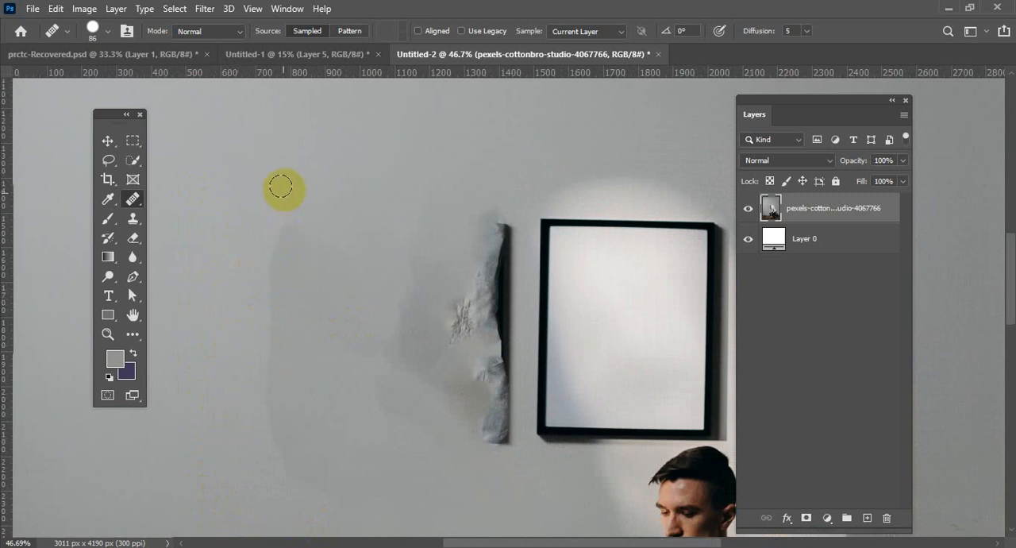
mouse_move(282, 189)
left_mouse_down()
mouse_move(278, 377)
mouse_move(295, 468)
mouse_move(306, 474)
mouse_move(313, 426)
mouse_move(330, 140)
mouse_move(321, 354)
mouse_move(329, 445)
mouse_move(372, 181)
mouse_move(407, 150)
mouse_move(418, 298)
left_mouse_up()
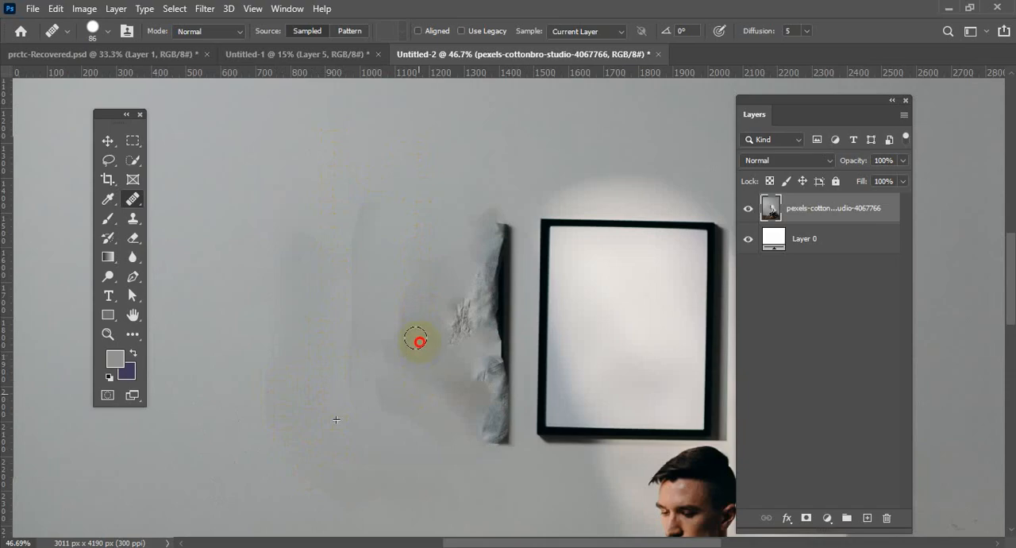
Heal the leftover frame strip, torn texture and dark patches on the wall with the Healing Brush.
left_click_drag(418, 341, 441, 219)
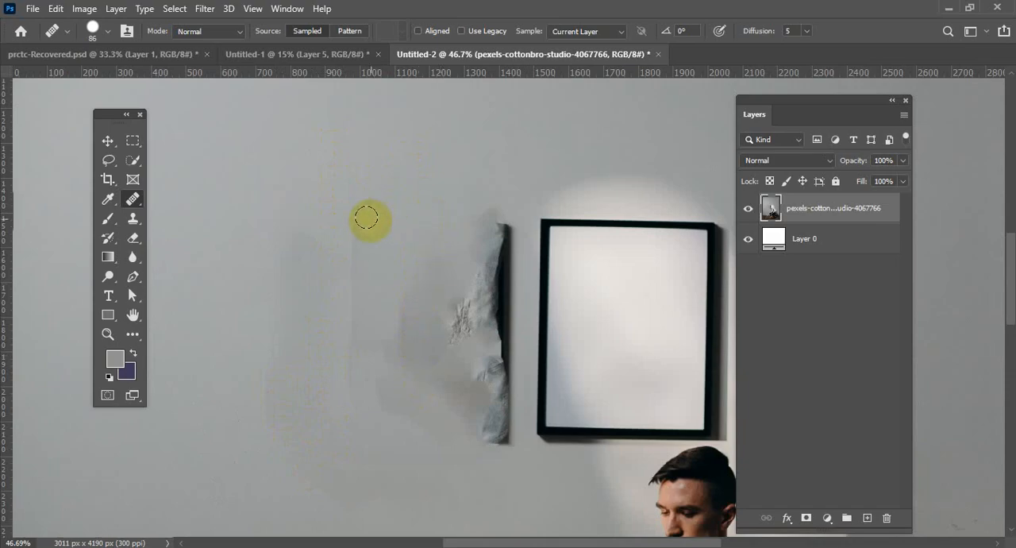
mouse_move(366, 215)
left_mouse_down()
mouse_move(355, 348)
mouse_move(363, 228)
mouse_move(386, 308)
mouse_move(377, 407)
mouse_move(380, 347)
mouse_move(410, 253)
mouse_move(439, 312)
left_mouse_up()
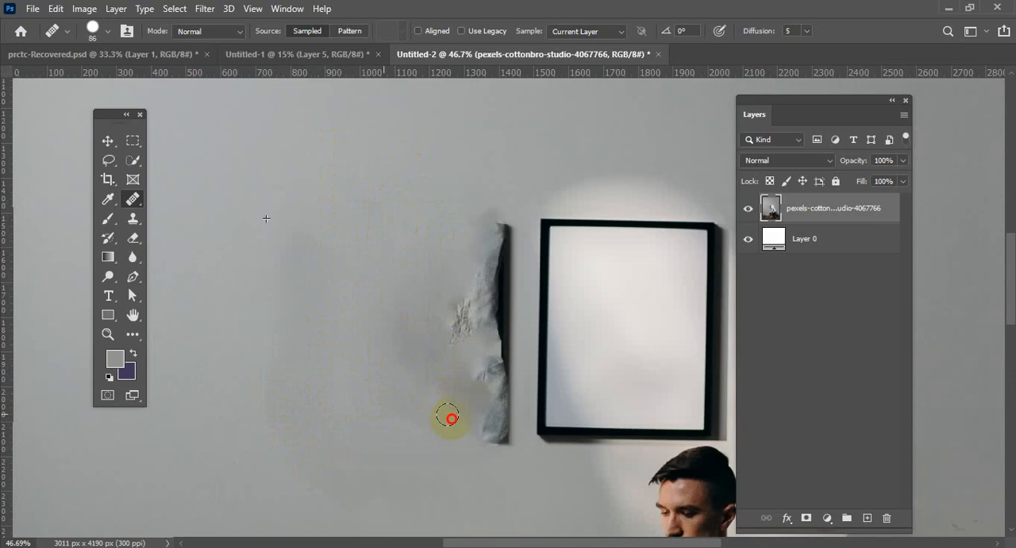
mouse_move(448, 416)
left_mouse_down()
mouse_move(485, 232)
mouse_move(502, 415)
mouse_move(501, 219)
mouse_move(495, 446)
mouse_move(468, 289)
mouse_move(468, 384)
mouse_move(455, 310)
mouse_move(470, 262)
mouse_move(455, 405)
mouse_move(428, 296)
left_mouse_up()
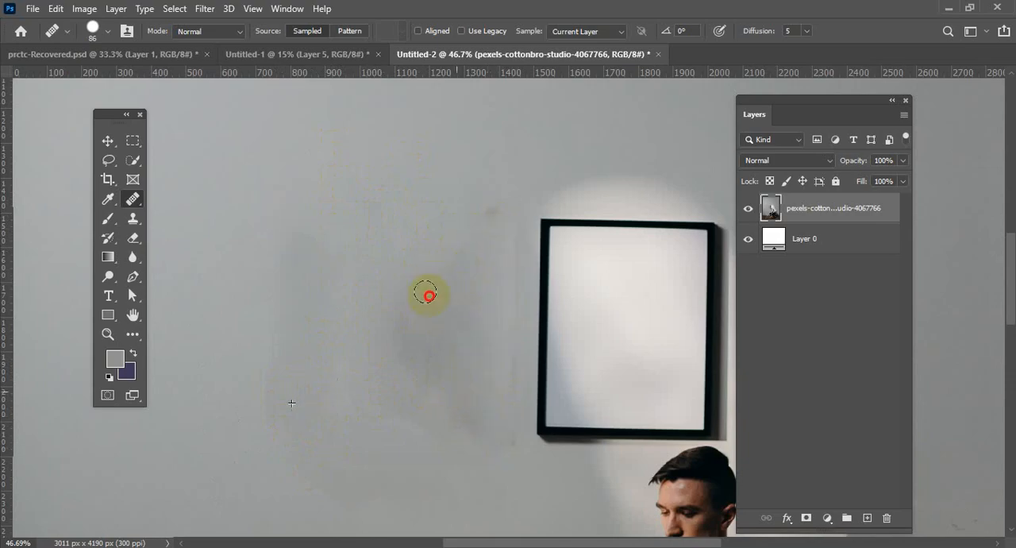
mouse_move(402, 395)
left_mouse_down()
mouse_move(404, 248)
mouse_move(353, 254)
mouse_move(400, 358)
mouse_move(404, 299)
mouse_move(444, 168)
mouse_move(480, 331)
mouse_move(414, 387)
left_mouse_up()
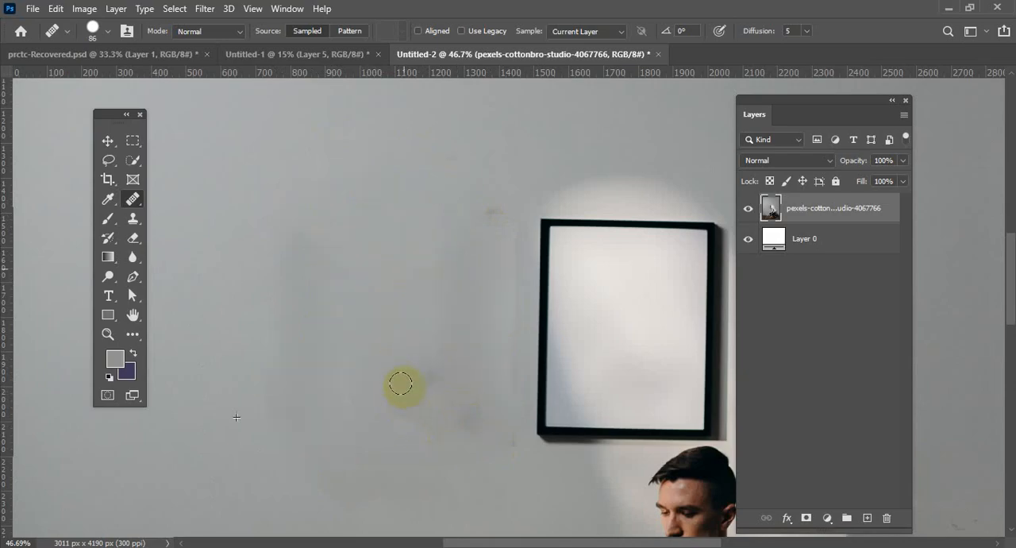
Blend the remaining smudges on the wall beside the white picture frame with the Healing Brush.
scroll(393, 218, "down", 1)
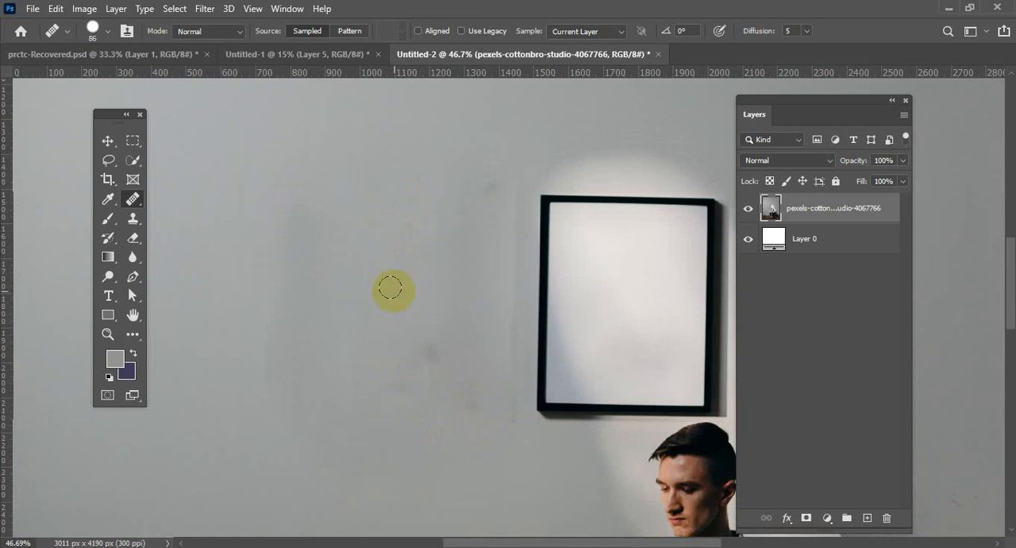
mouse_move(454, 185)
left_mouse_down()
mouse_move(448, 366)
mouse_move(430, 367)
mouse_move(429, 334)
mouse_move(428, 392)
mouse_move(437, 277)
mouse_move(468, 188)
mouse_move(482, 406)
mouse_move(499, 194)
mouse_move(500, 371)
left_mouse_up()
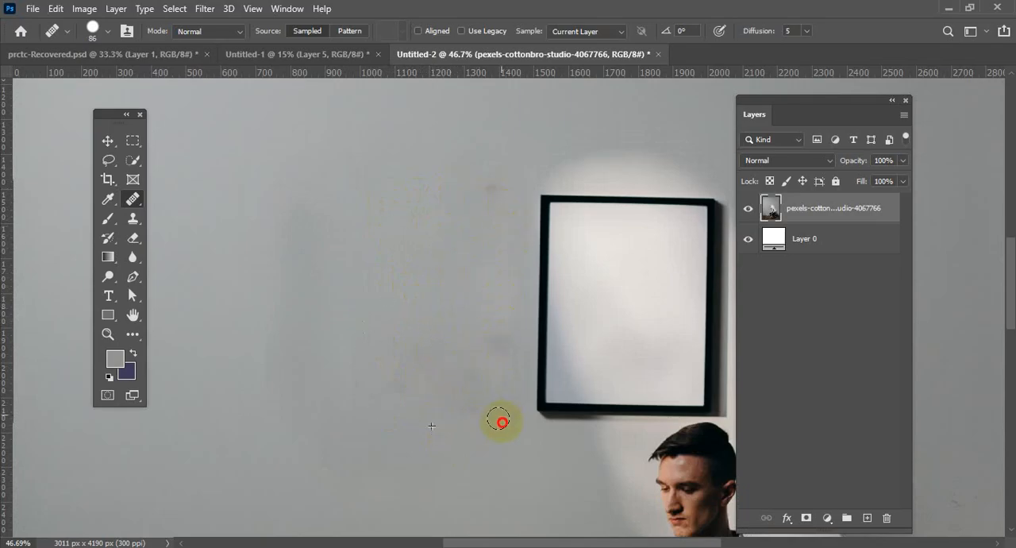
left_click_drag(498, 420, 495, 416)
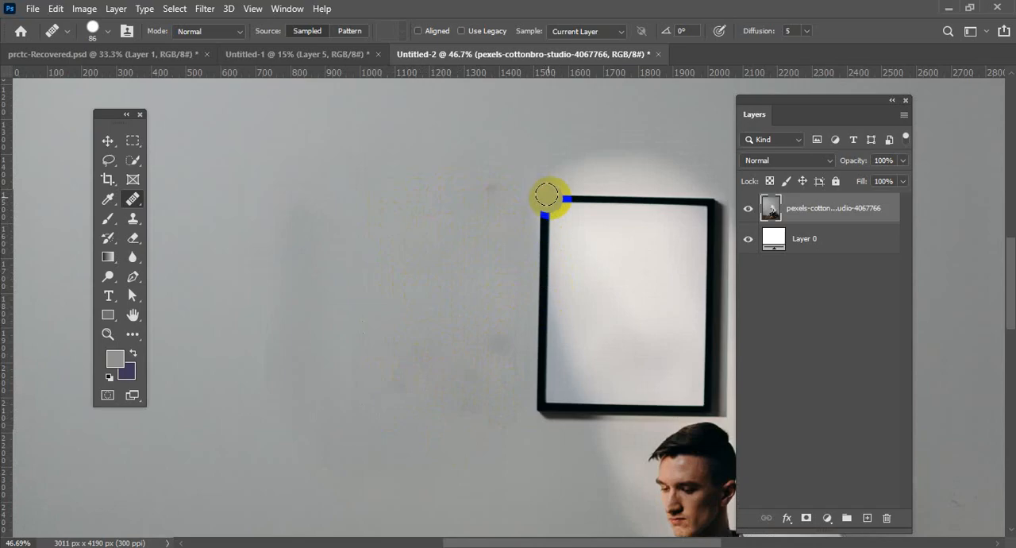
left_click(635, 200)
mouse_move(641, 300)
left_mouse_down()
mouse_move(650, 537)
mouse_move(673, 312)
mouse_move(663, 201)
left_mouse_up()
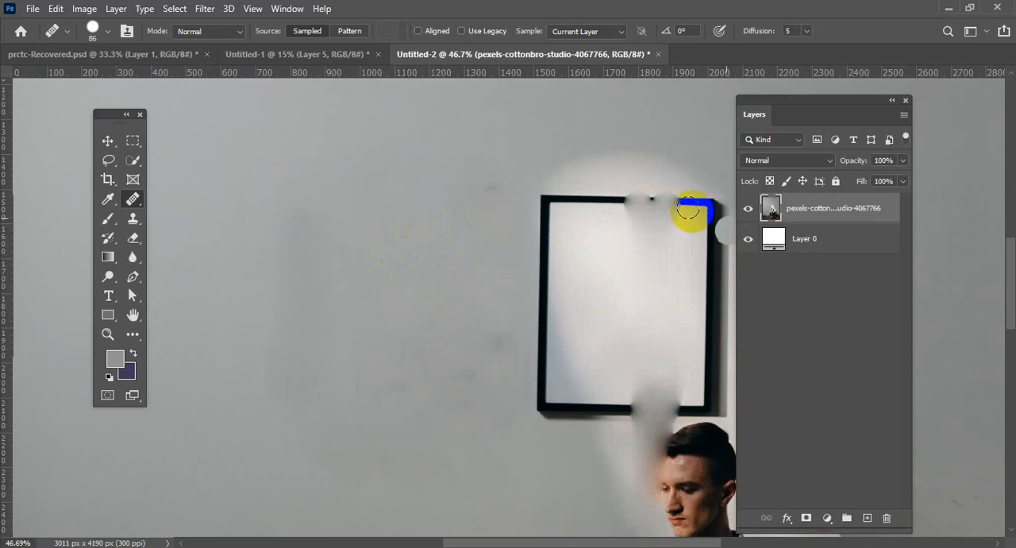
key("ctrl+z")
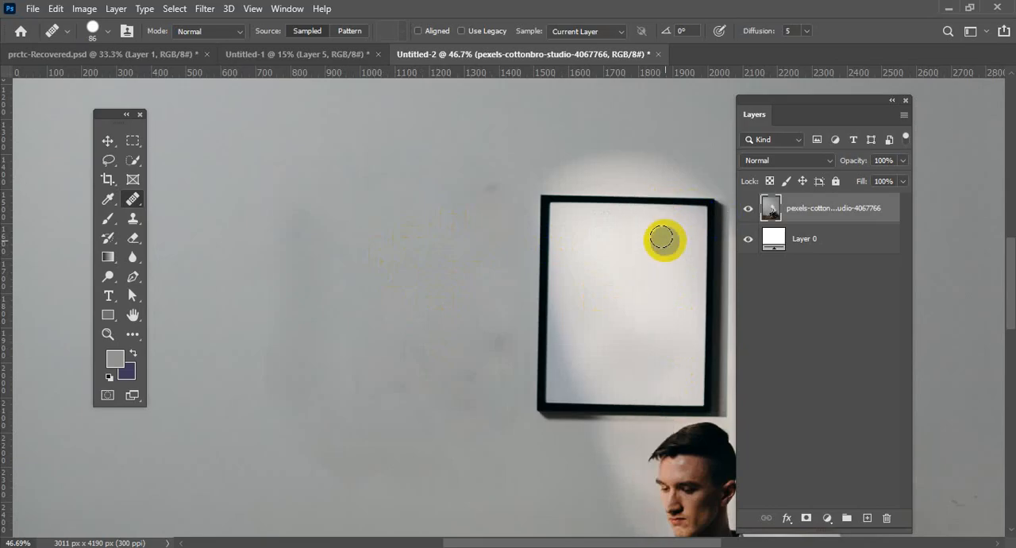
left_click(663, 238)
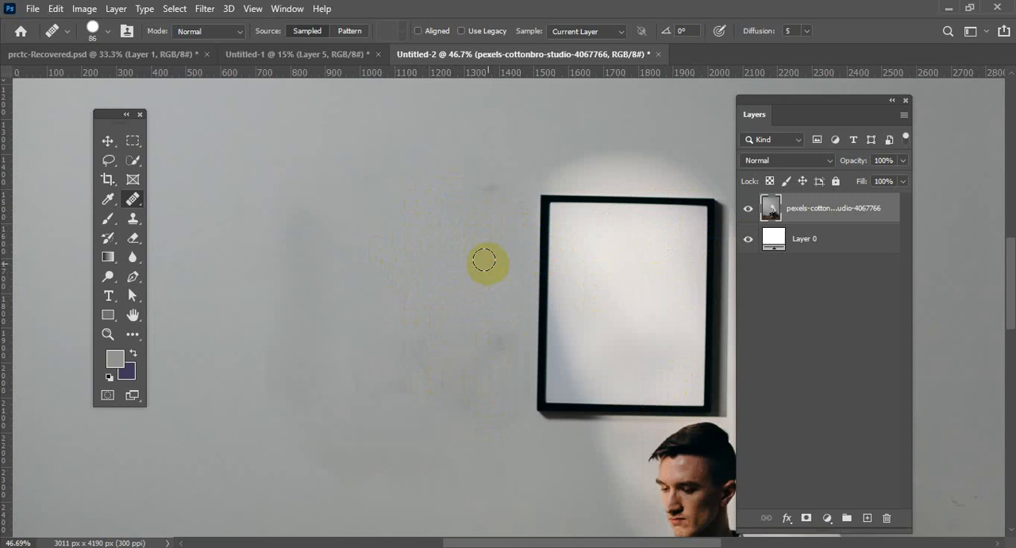
Inspect the retouched wall across the whole photo and up close for leftover marks.
scroll(485, 261, "down", 4)
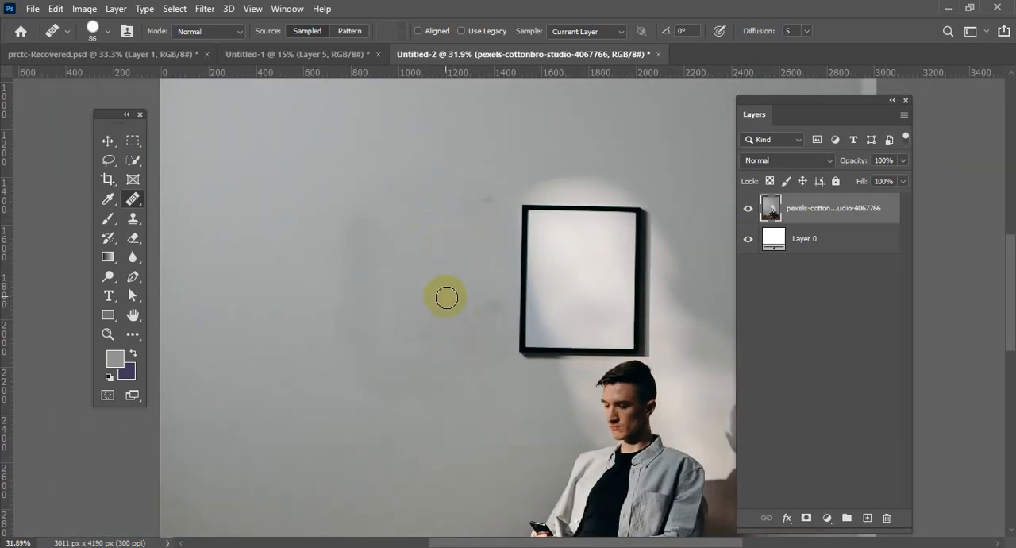
scroll(446, 297, "down", 5)
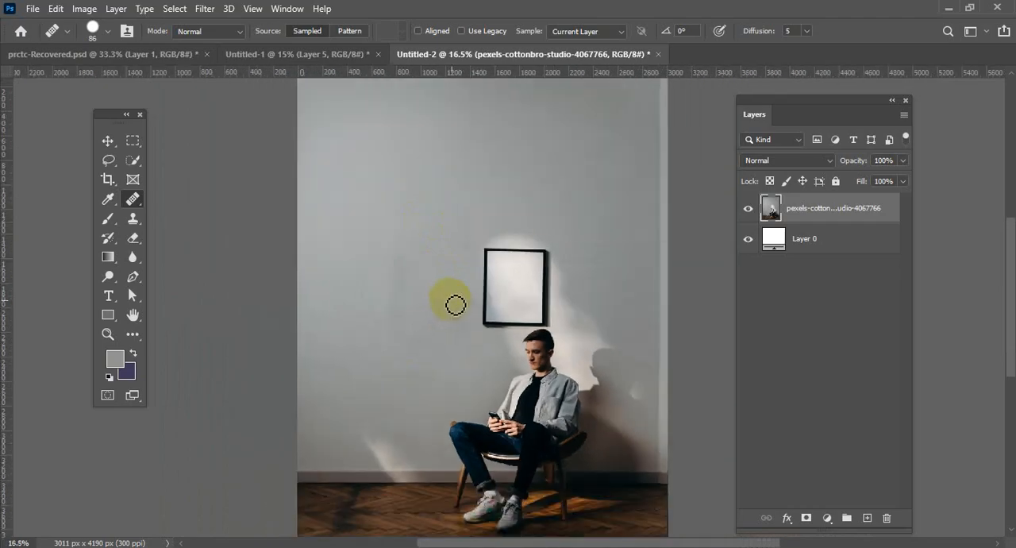
scroll(460, 298, "down", 2)
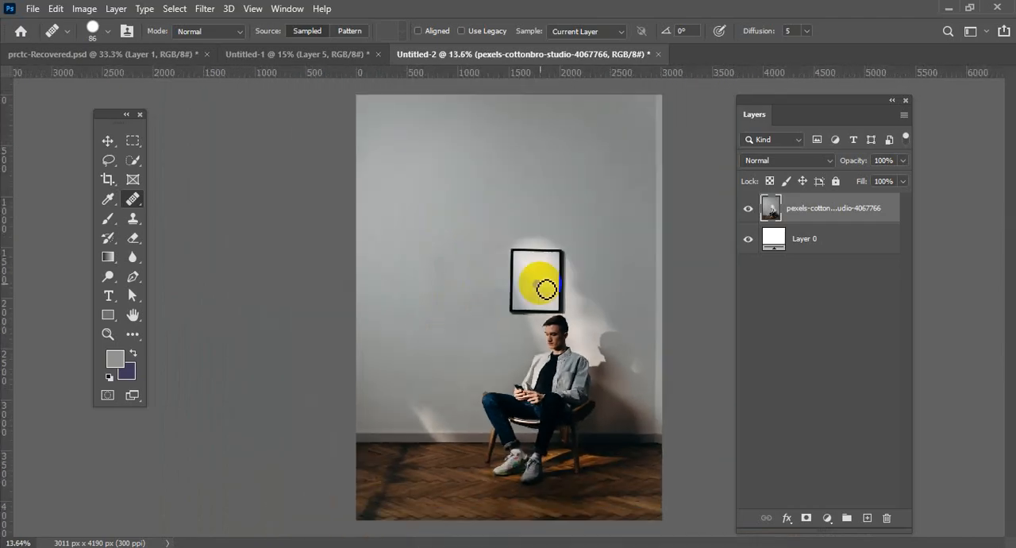
left_click_drag(540, 286, 539, 266)
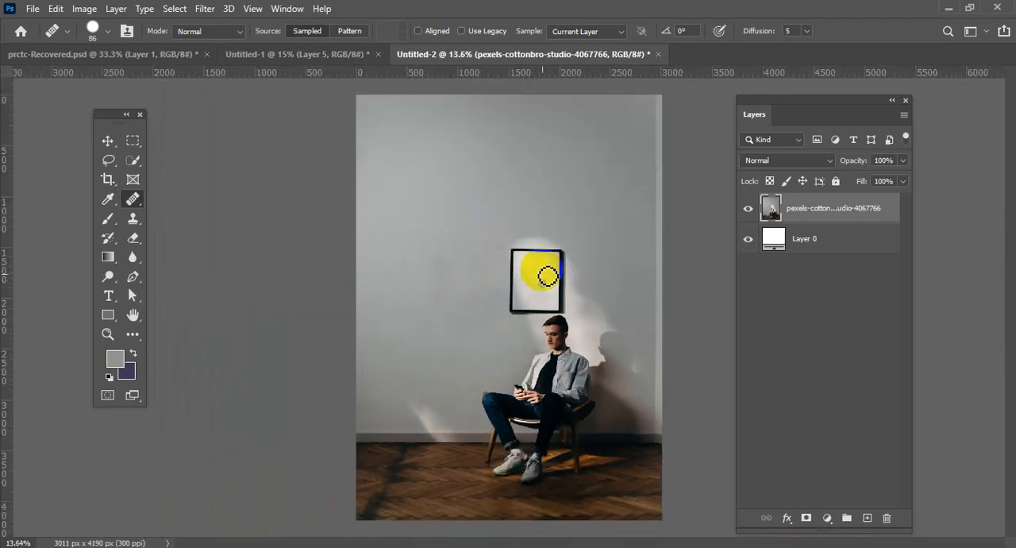
left_click(107, 141)
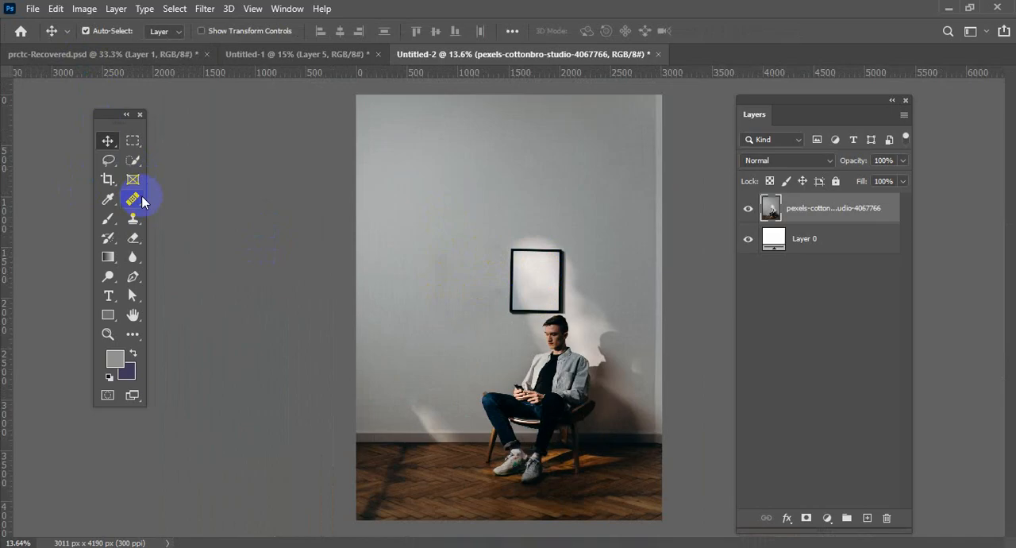
scroll(508, 293, "up", 3)
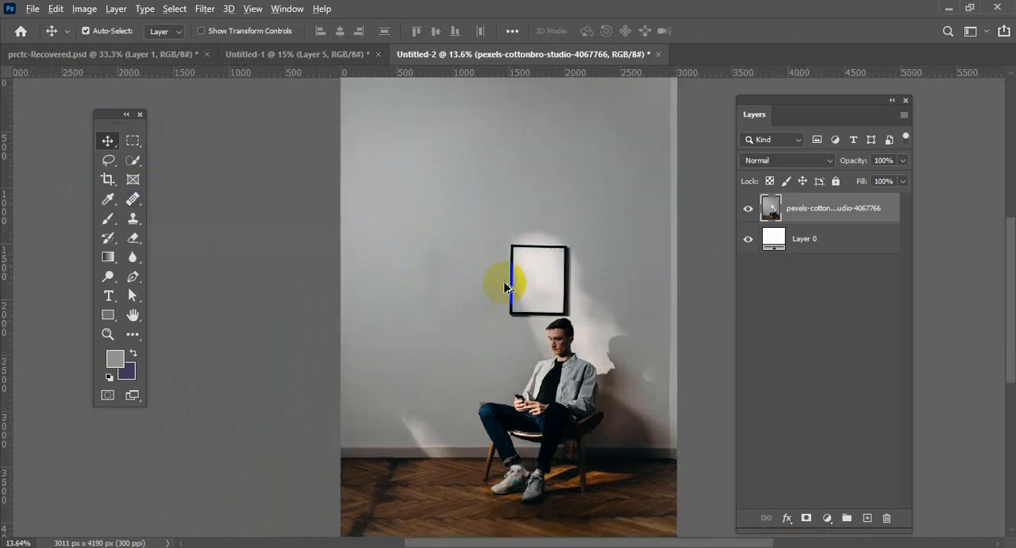
scroll(516, 298, "up", 3)
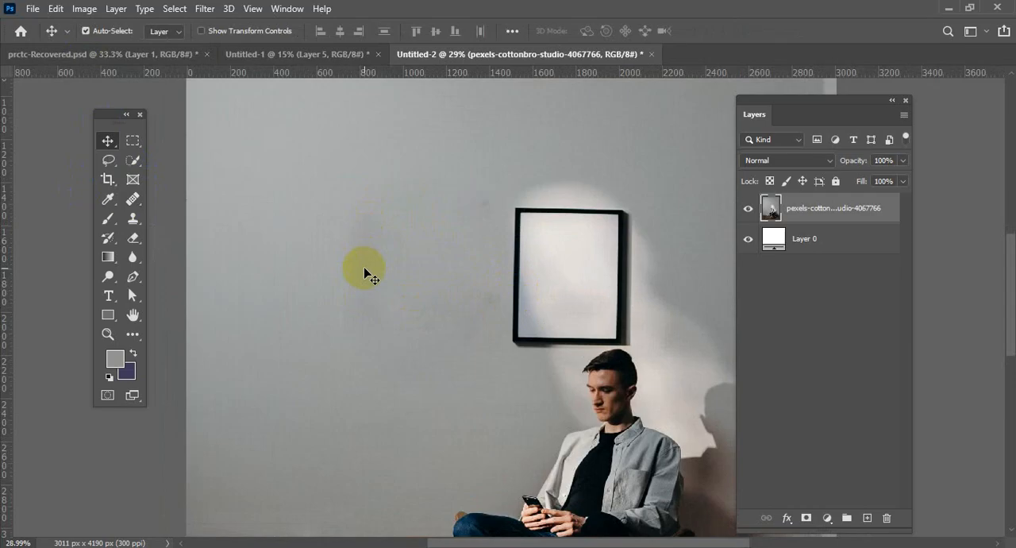
scroll(368, 274, "up", 1)
Smooth the faint vertical edge of the healed wall patch with the Healing Brush, and return to the Move tool.
left_click(133, 198)
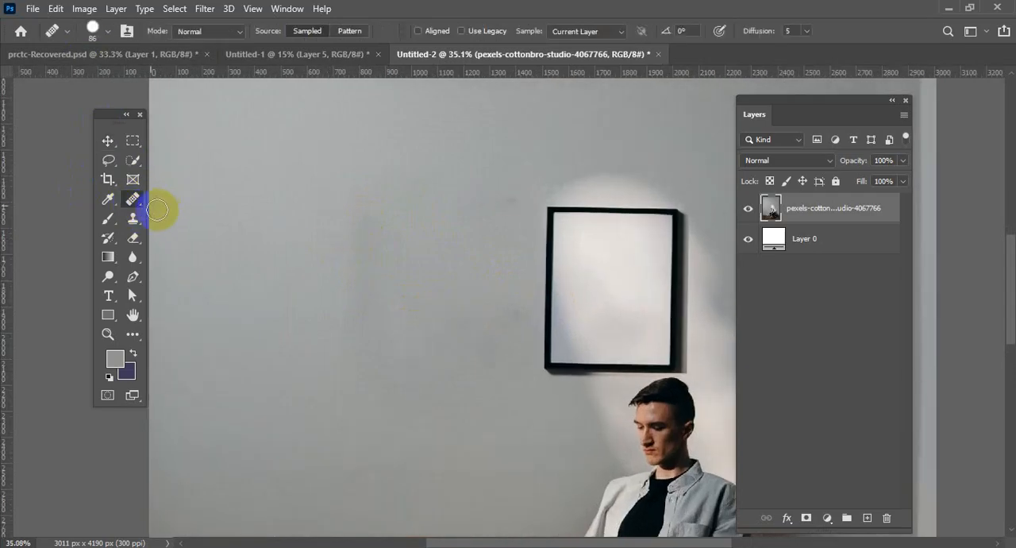
right_click(137, 198)
left_click(187, 216)
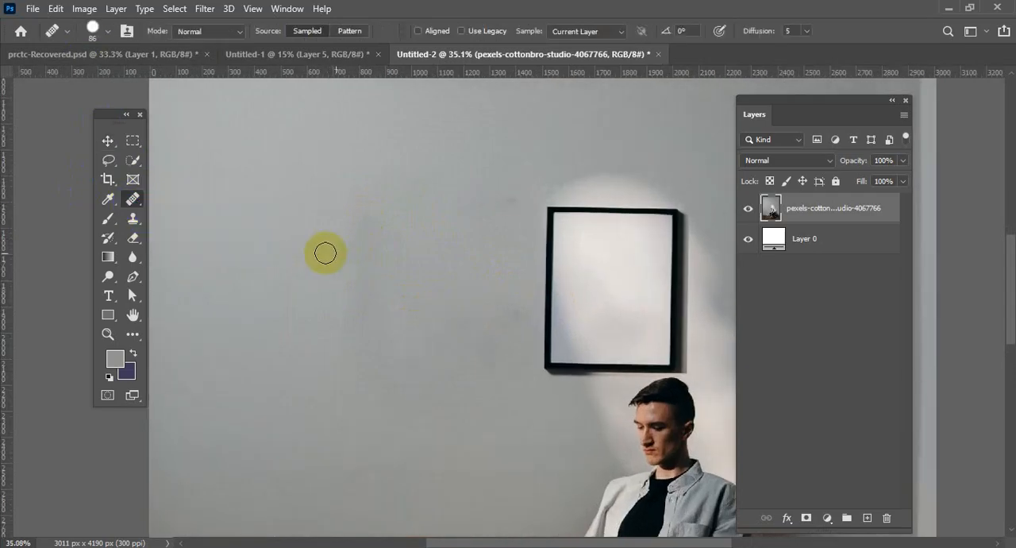
left_click_drag(346, 238, 340, 425)
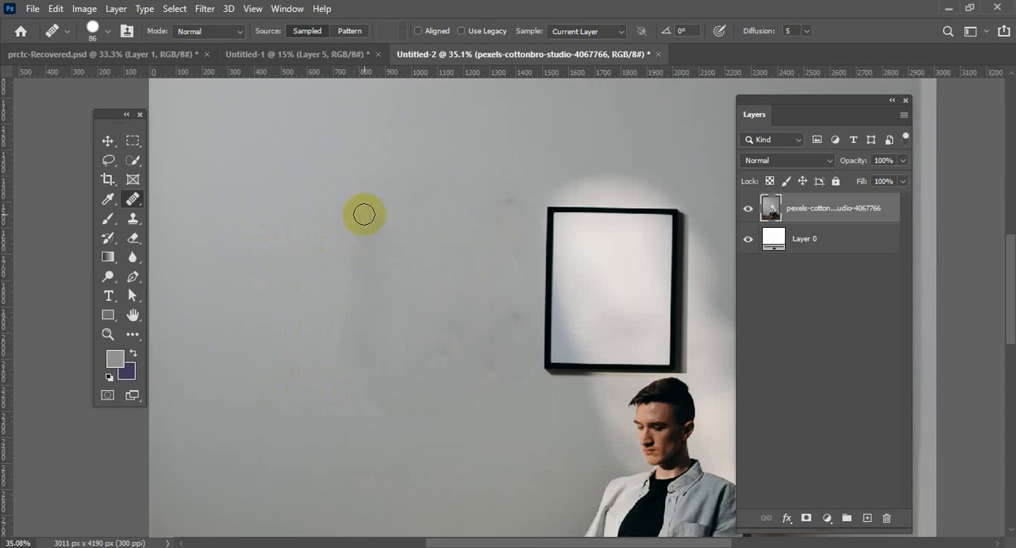
left_click_drag(363, 214, 358, 365)
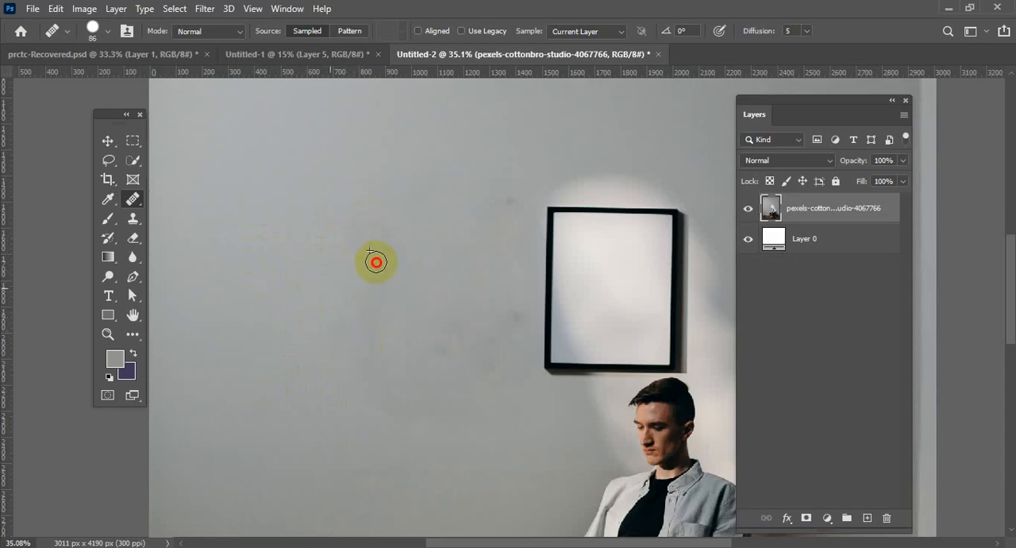
mouse_move(380, 265)
left_mouse_down()
mouse_move(403, 272)
mouse_move(407, 339)
mouse_move(366, 348)
left_mouse_up()
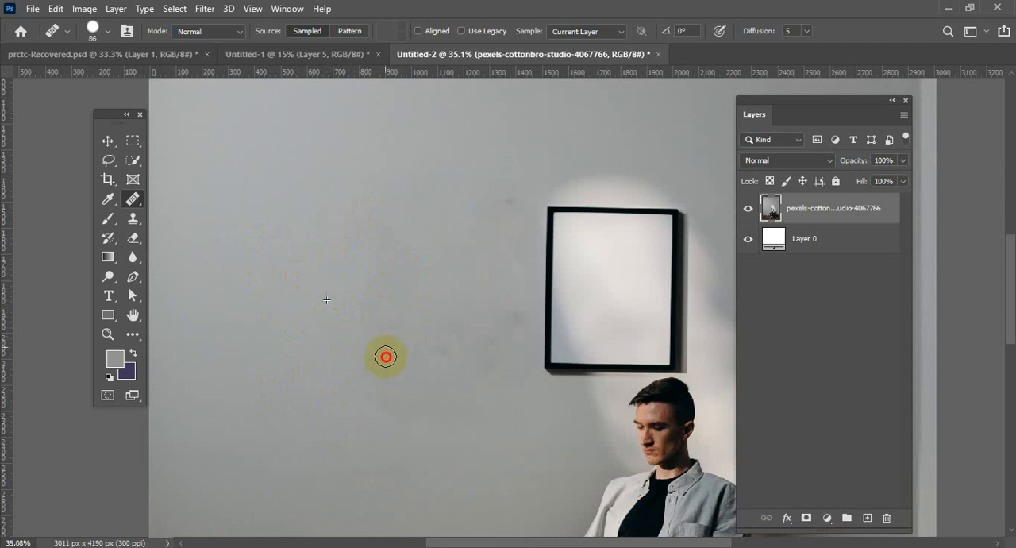
left_click(109, 141)
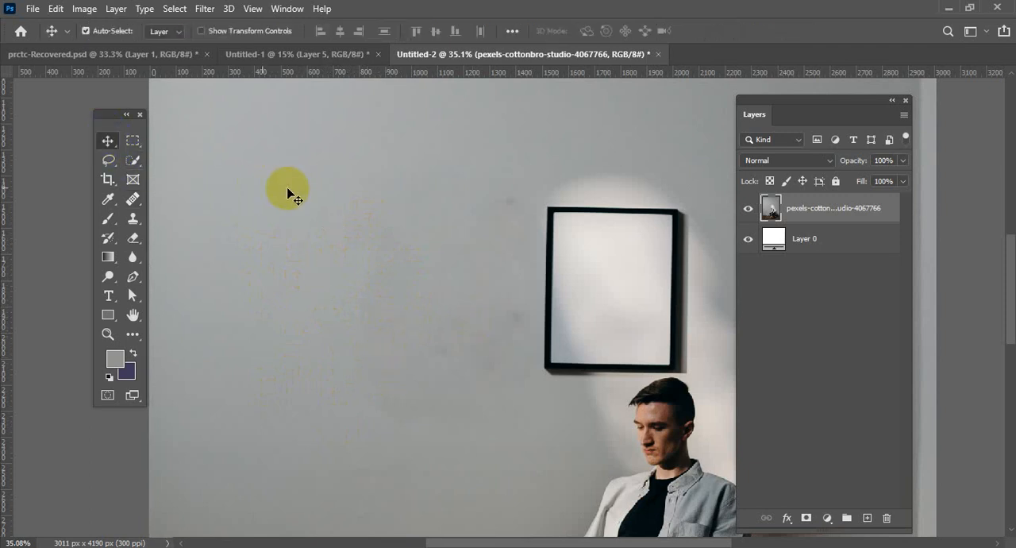
Place art.jpeg from the Downloads folder into the seated-man document as a new layer.
scroll(291, 185, "down", 3)
scroll(292, 187, "down", 1)
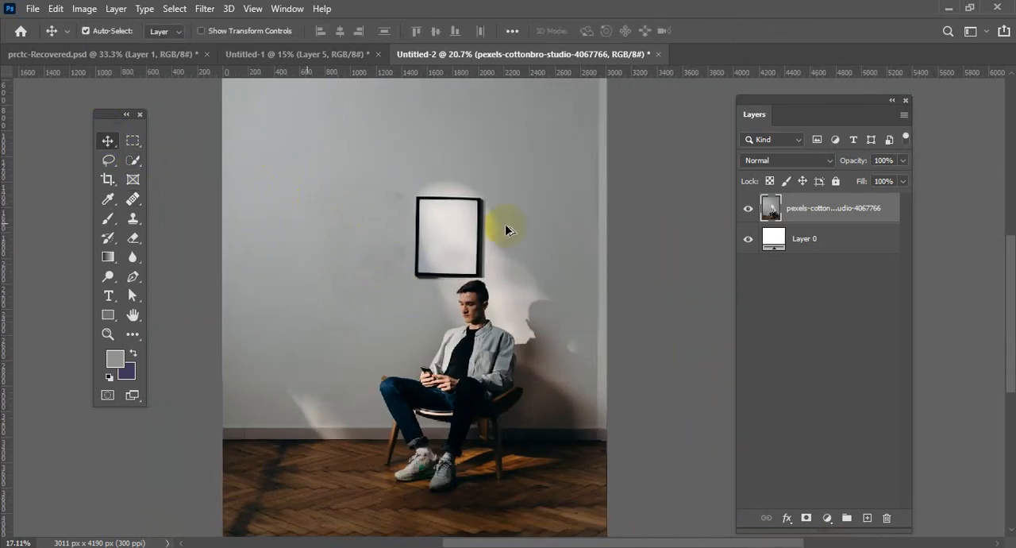
scroll(456, 234, "up", 3)
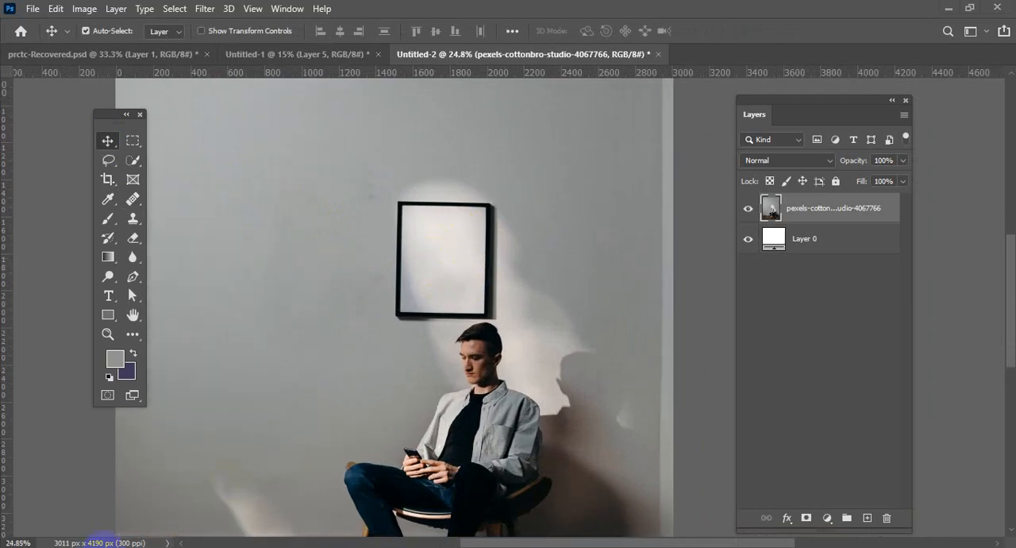
mouse_move(103, 542)
left_click(124, 499)
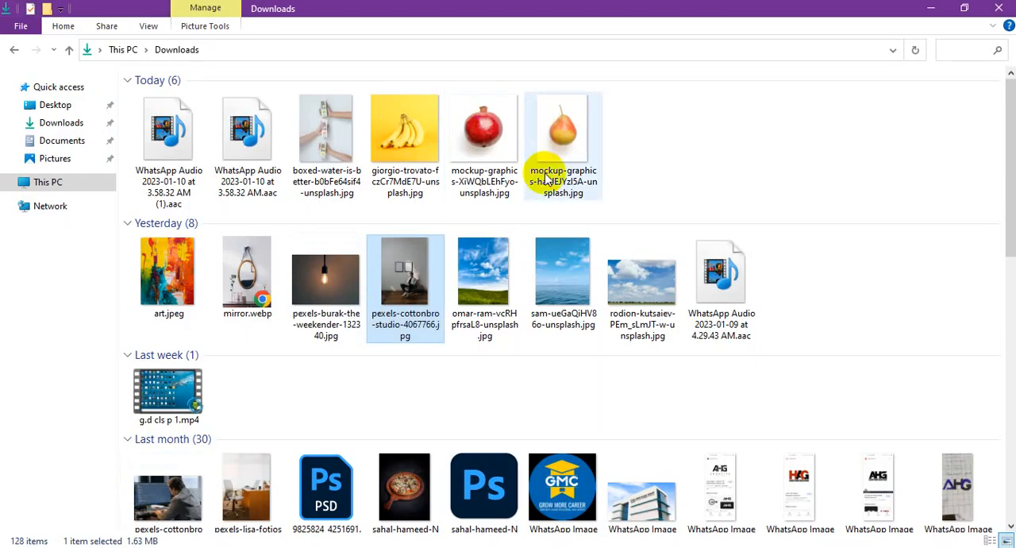
left_click(168, 278)
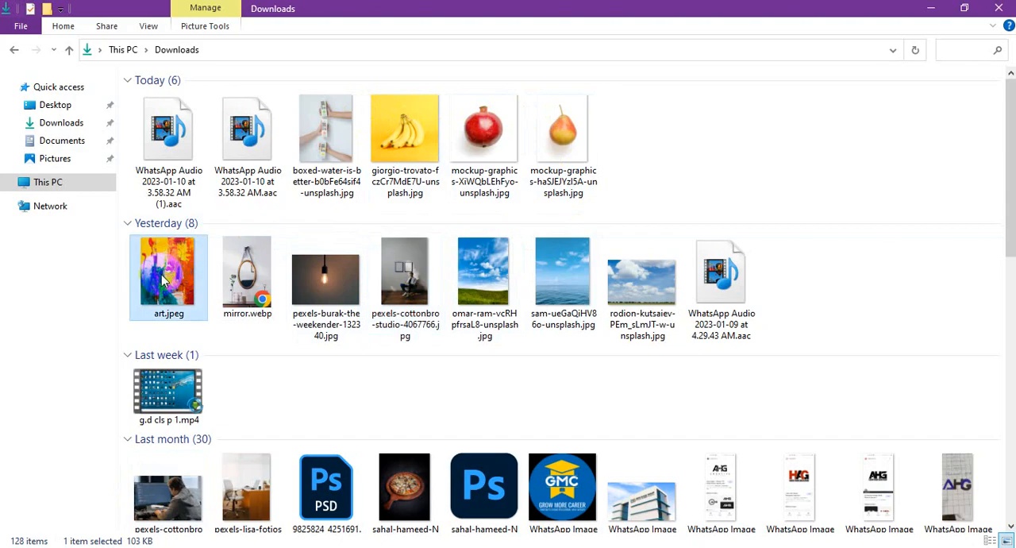
left_click_drag(175, 270, 374, 311)
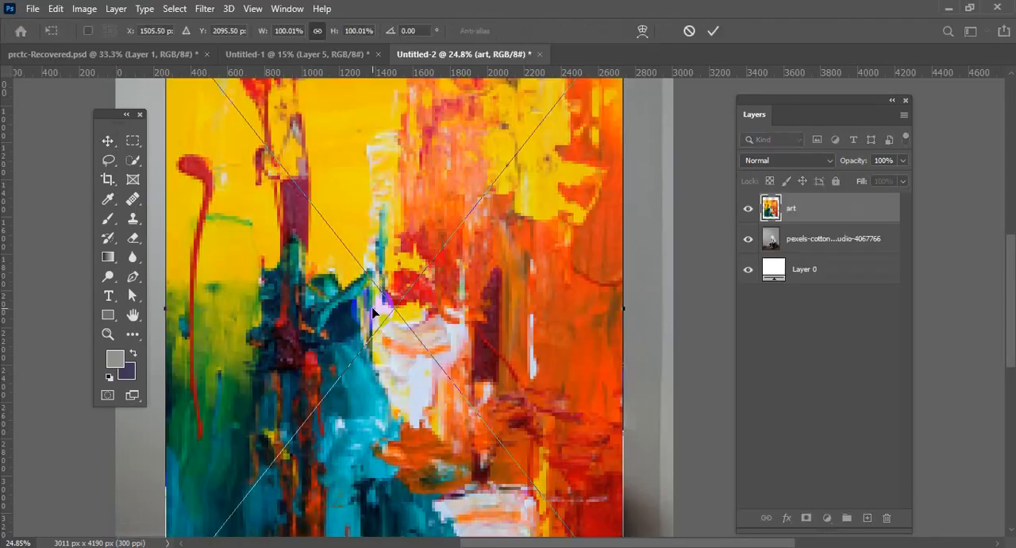
key("ctrl+minus")
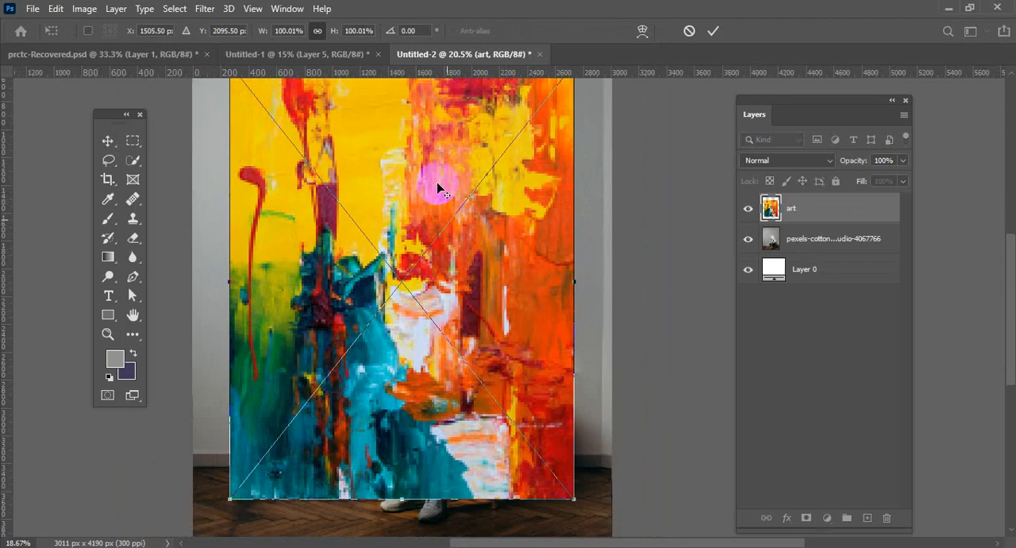
left_click(715, 32)
Scale the art layer down proportionally to about 36% and place it over the framed picture and the man.
left_click_drag(431, 204, 436, 229)
key("ctrl+t")
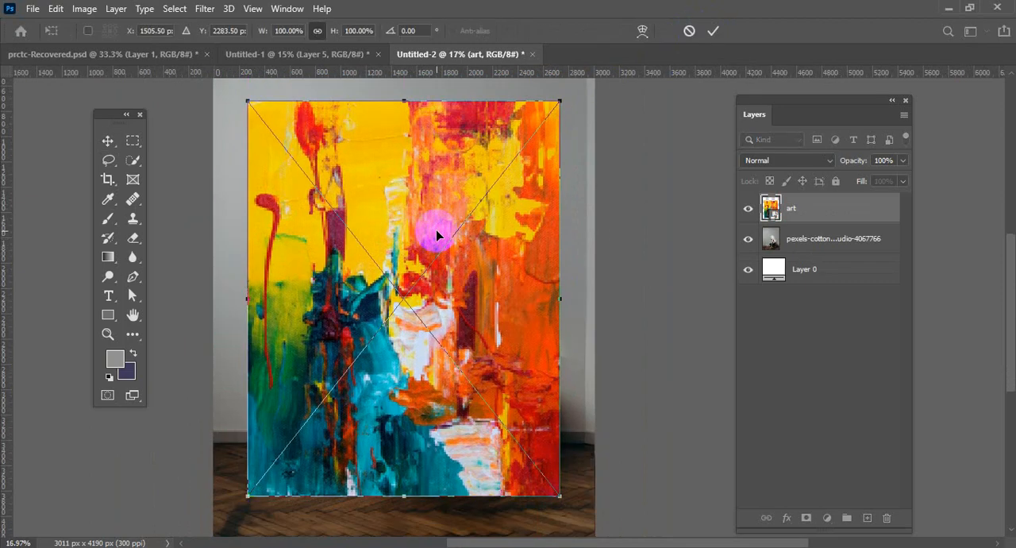
left_click_drag(560, 102, 363, 349)
left_click_drag(283, 424, 417, 277)
scroll(435, 278, "up", 5)
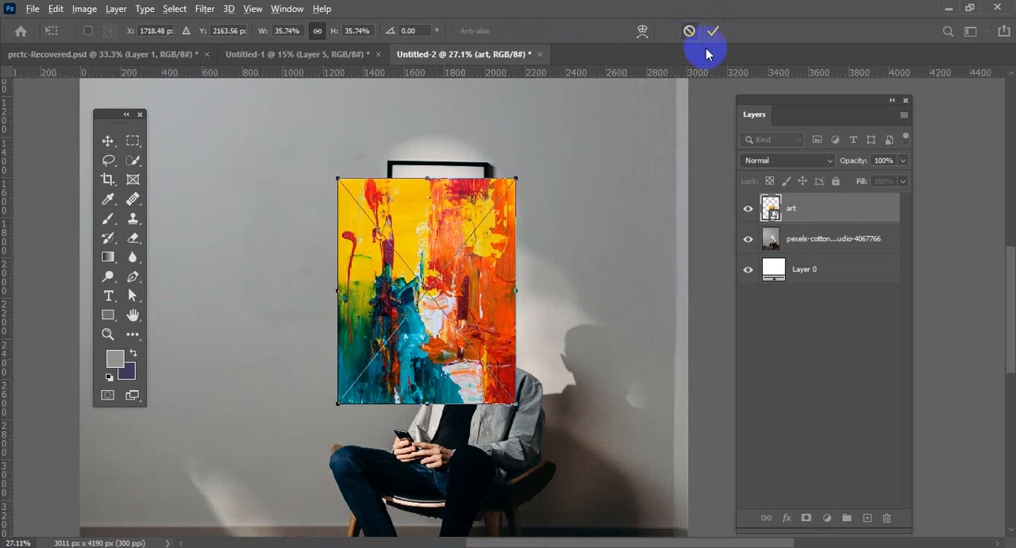
left_click(709, 33)
Move the painting off the frame to beside the man, and marquee-select the white area inside the frame.
left_click_drag(463, 236, 606, 334)
left_click_drag(533, 350, 538, 367)
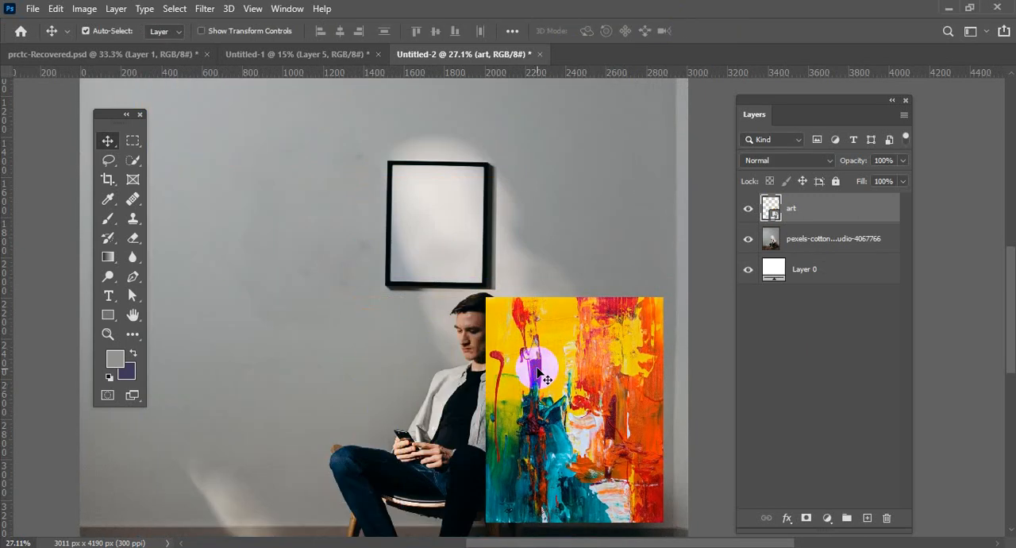
scroll(525, 350, "up", 2)
scroll(525, 350, "up", 1)
left_click(133, 140)
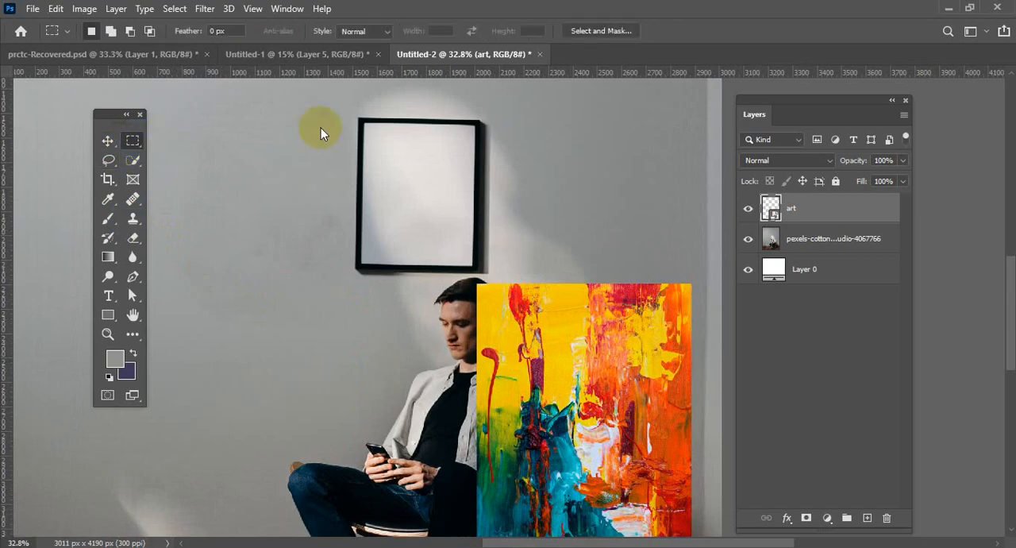
scroll(380, 129, "up", 2)
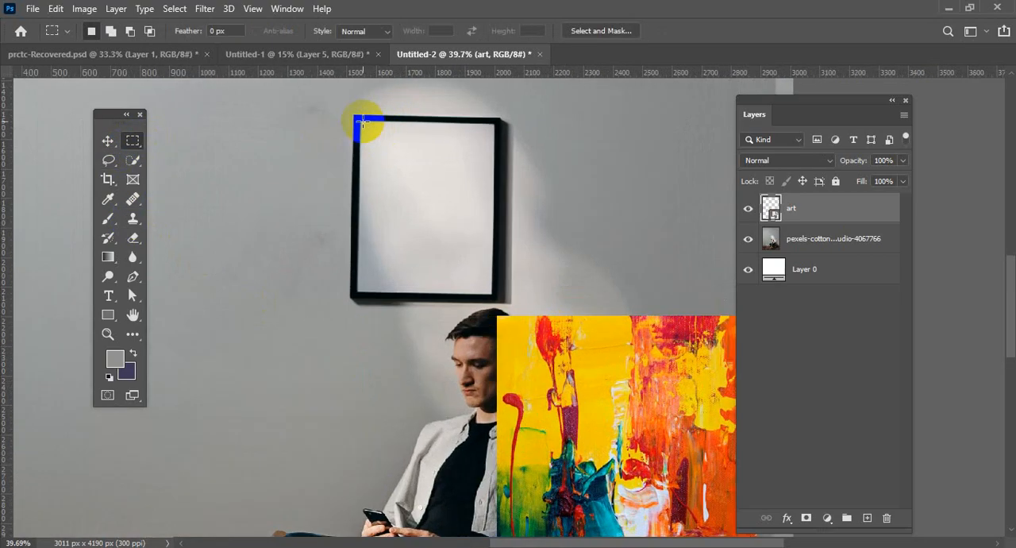
left_click_drag(359, 119, 490, 292)
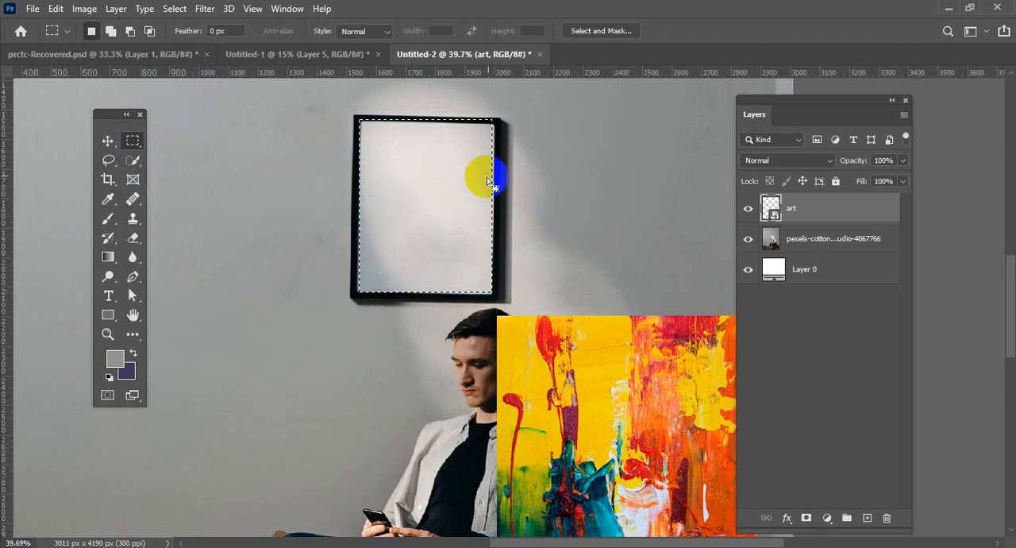
Try to shift the frame-sized selection with the Move tool, and bring the painting back beside the man.
left_click(107, 141)
mouse_move(475, 184)
left_mouse_down()
mouse_move(461, 180)
mouse_move(636, 426)
mouse_move(663, 445)
mouse_move(666, 435)
left_mouse_up()
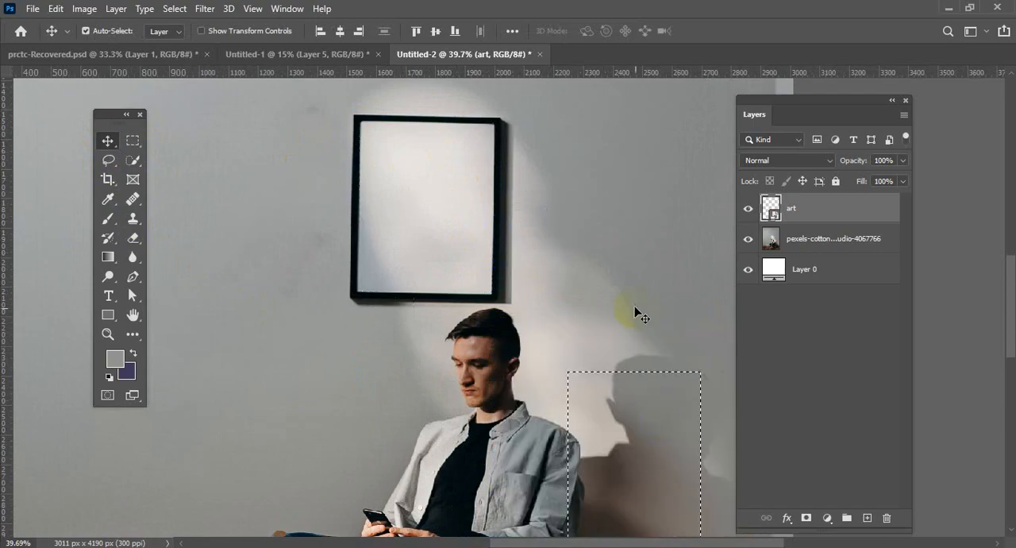
scroll(639, 315, "down", 5)
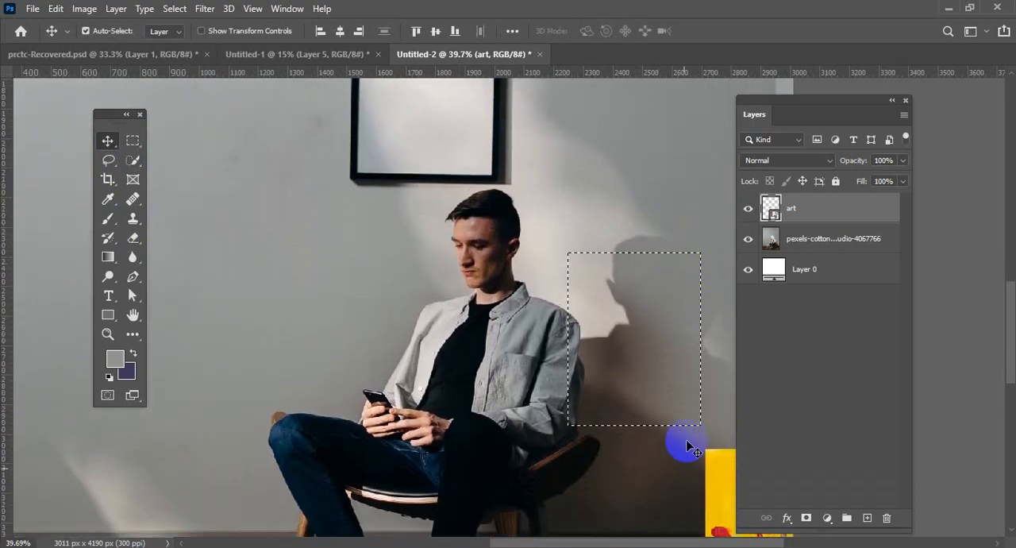
scroll(674, 433, "down", 3)
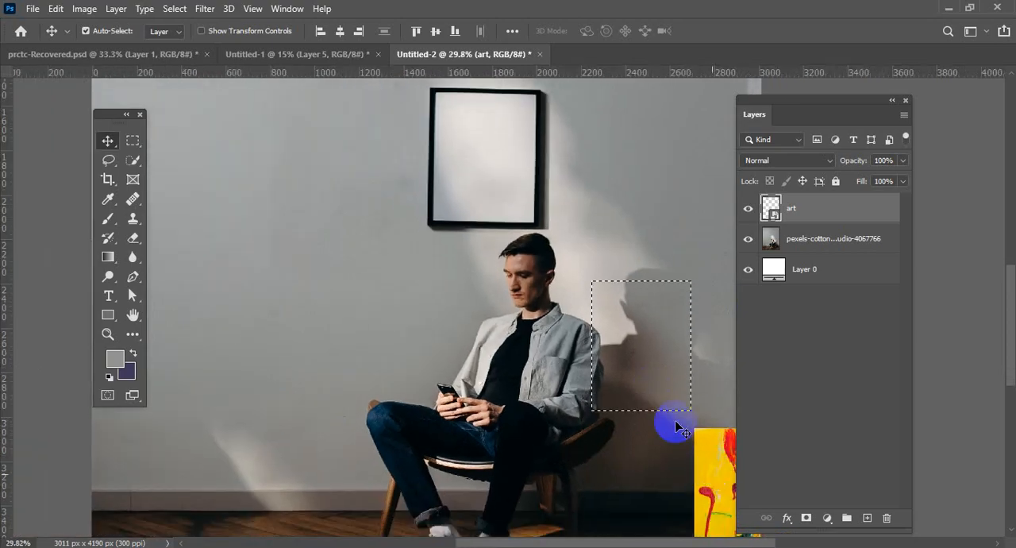
left_click_drag(675, 429, 550, 279)
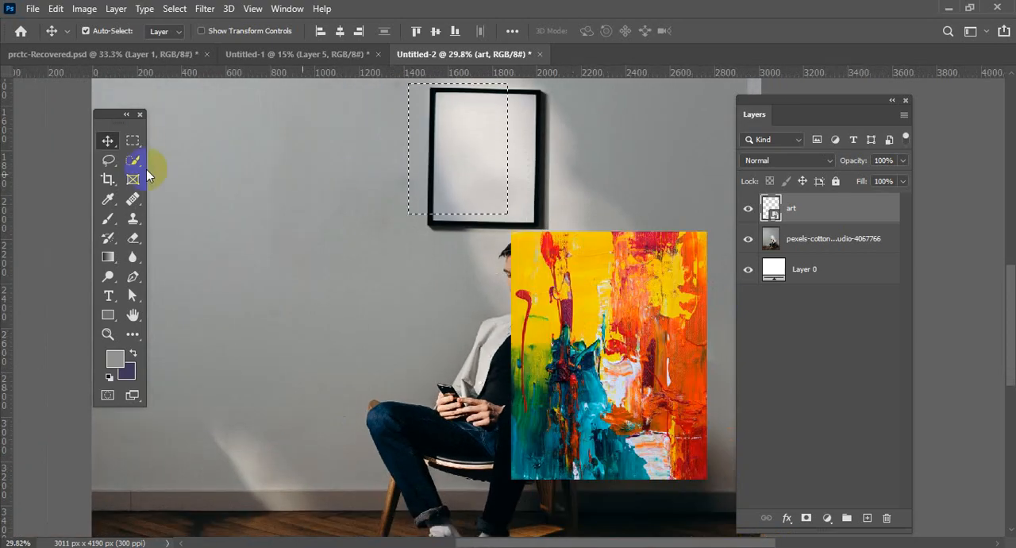
Reposition the frame-sized selection over the middle of the painting with the Rectangular Marquee tool, and rasterize the art layer.
left_click(133, 141)
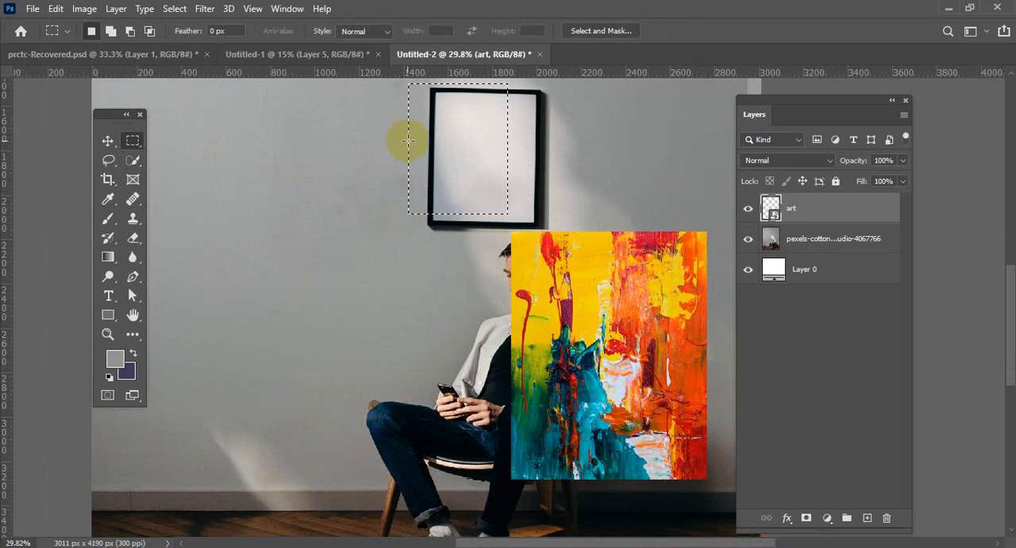
mouse_move(416, 153)
left_mouse_down()
mouse_move(528, 259)
mouse_move(587, 343)
mouse_move(583, 361)
left_mouse_up()
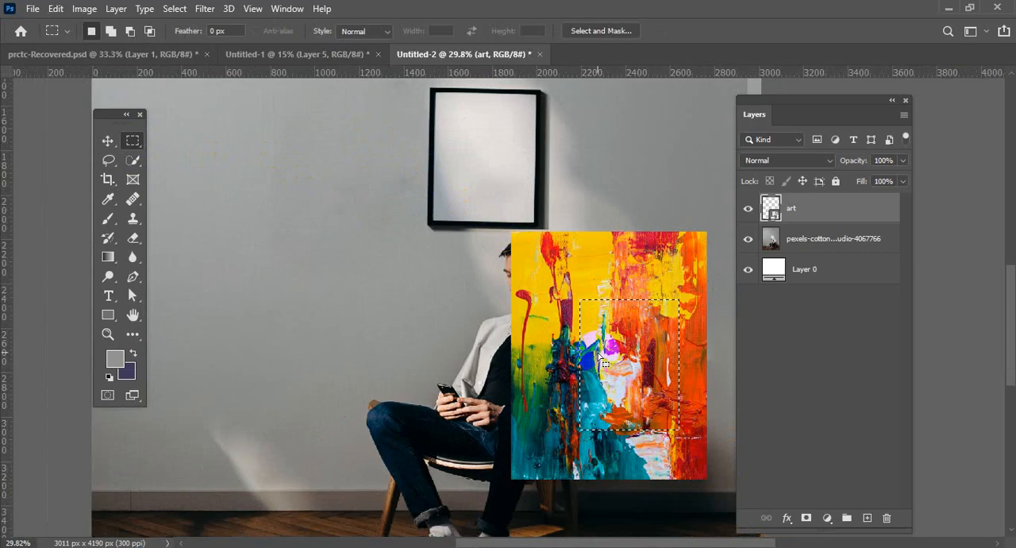
left_click(587, 260)
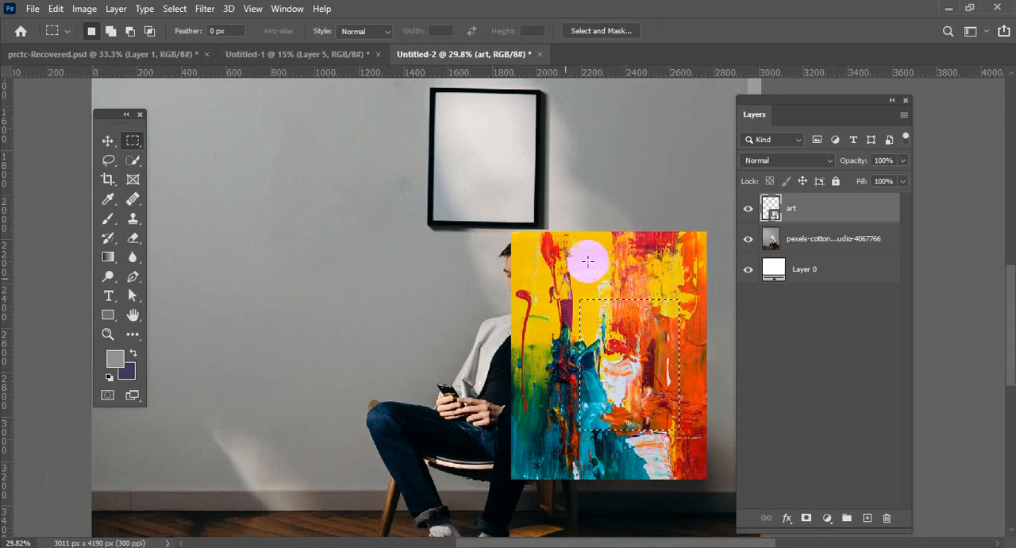
right_click(792, 208)
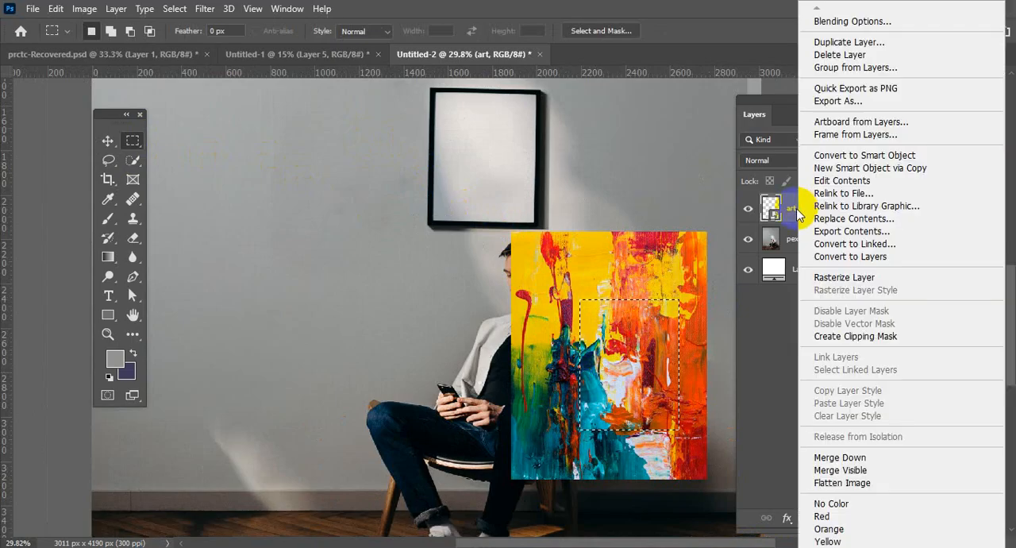
left_click(844, 277)
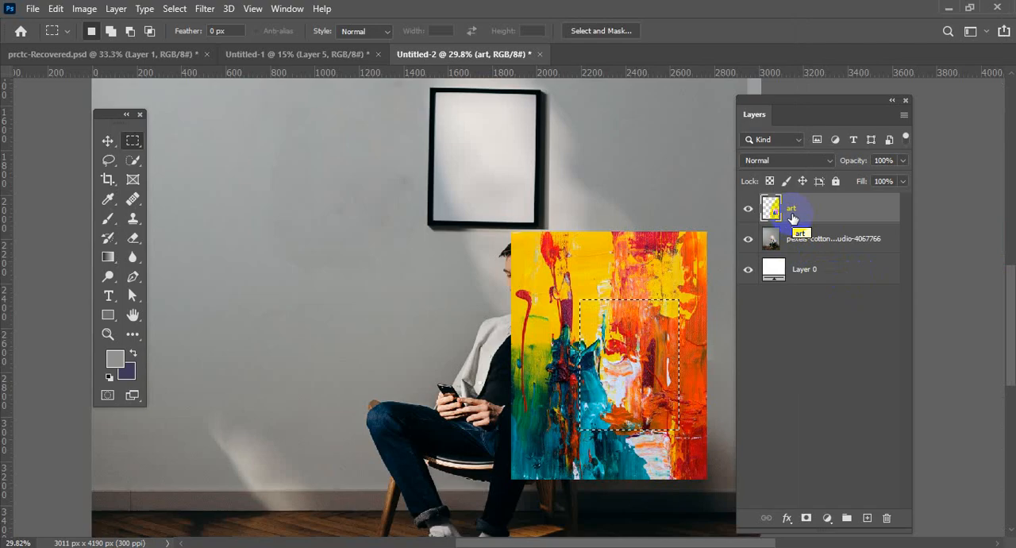
Copy the selected part of the painting to a new layer and hide the art layer.
key("ctrl+j")
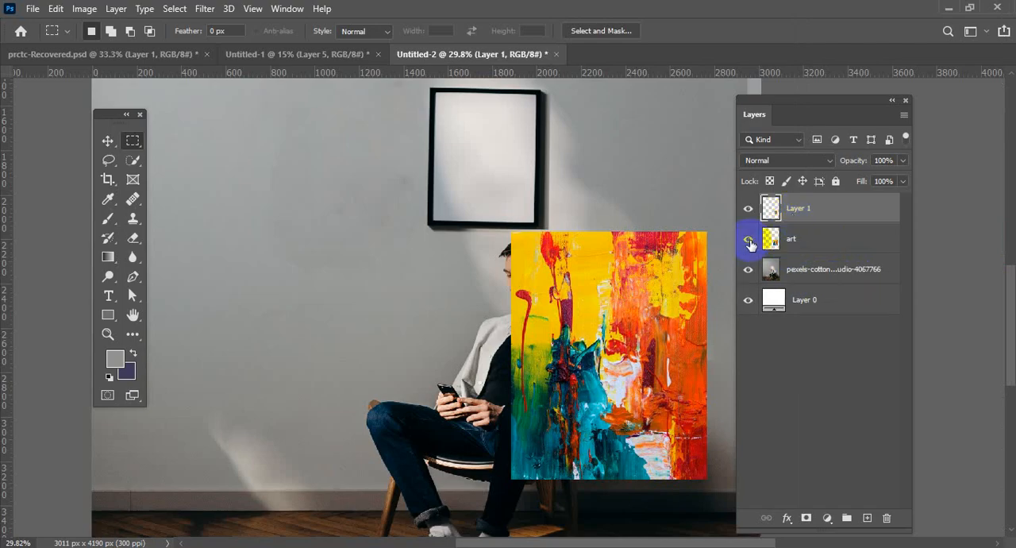
left_click(749, 240)
left_click(547, 304)
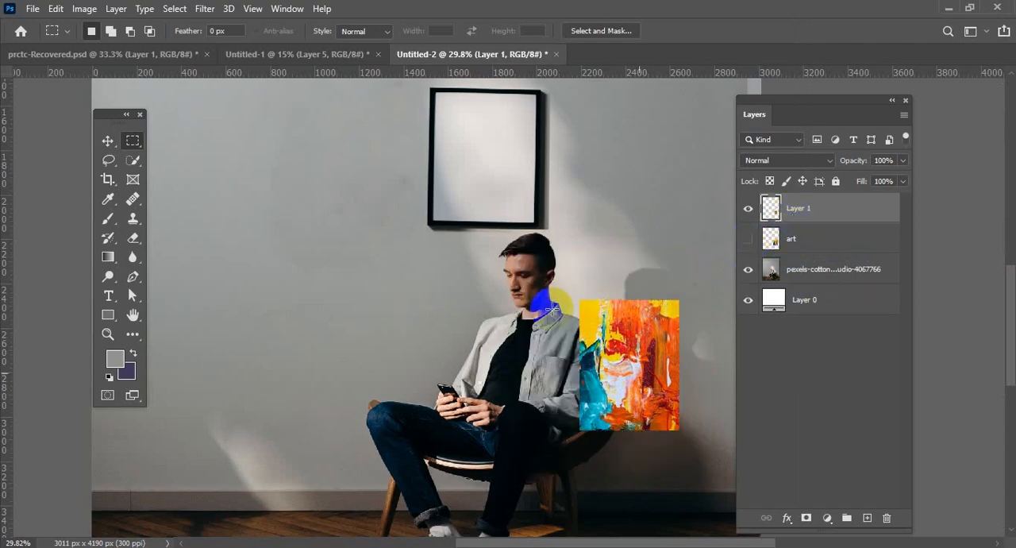
Move the cropped painting piece onto the wall frame and align it with the frame's inner edges using Free Transform.
left_click(106, 141)
mouse_move(641, 360)
left_mouse_down()
mouse_move(494, 145)
mouse_move(497, 278)
mouse_move(456, 368)
mouse_move(469, 342)
left_mouse_up()
scroll(503, 184, "up", 5)
scroll(503, 181, "up", 1)
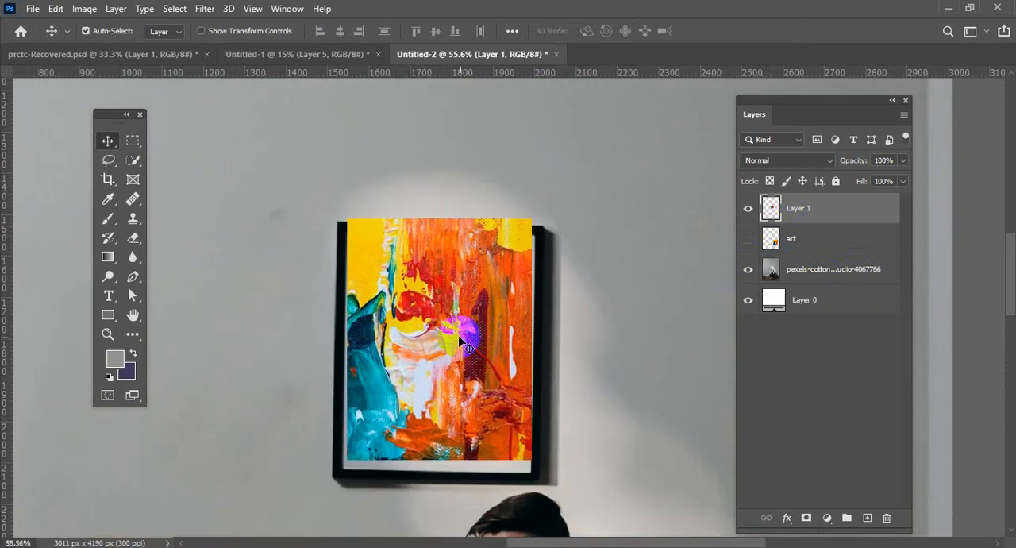
key("ctrl+t")
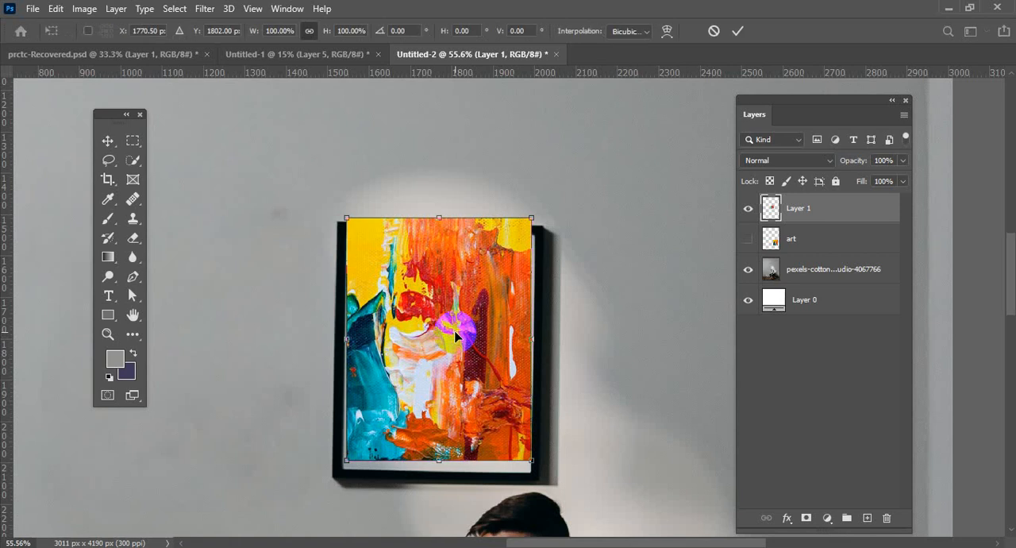
left_click_drag(488, 261, 488, 272)
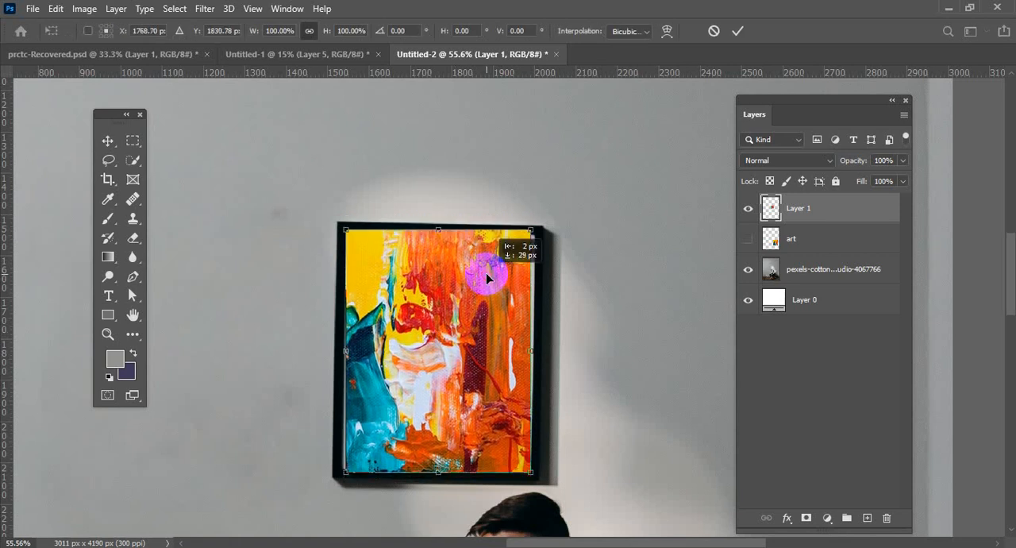
Distort the painting piece's corners to fit the frame's inner perspective, and apply the transform.
right_click(439, 328)
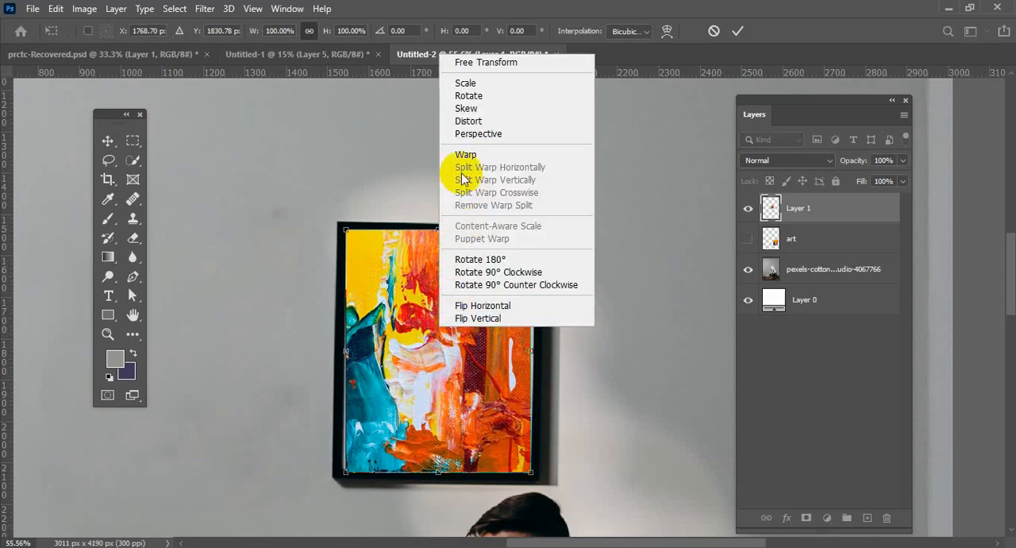
left_click(468, 121)
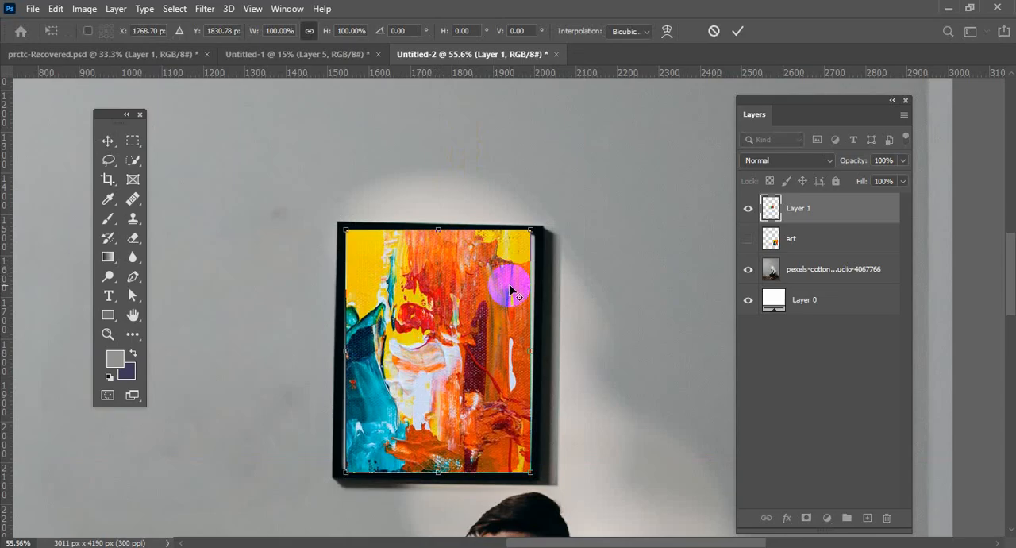
scroll(510, 290, "up", 1)
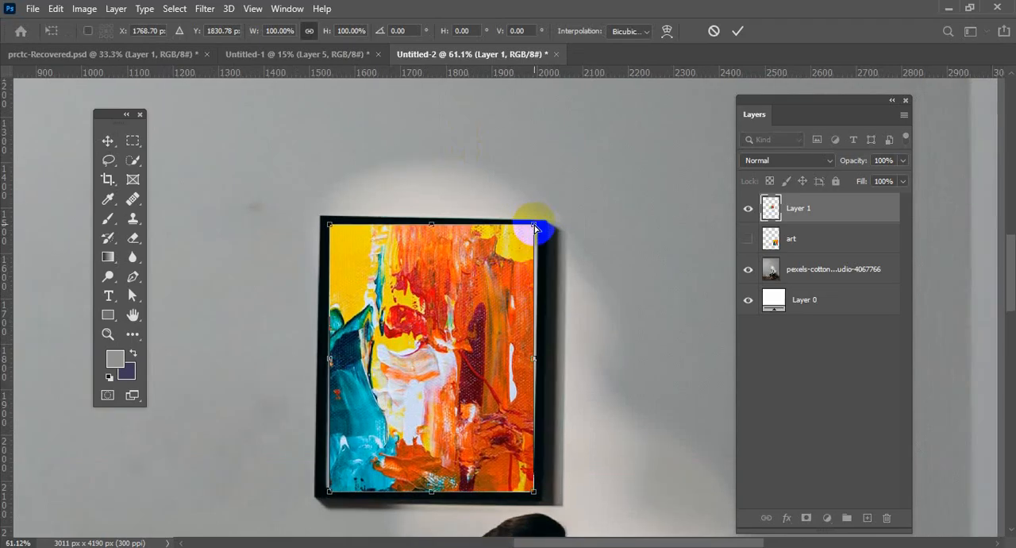
left_click_drag(535, 228, 539, 231)
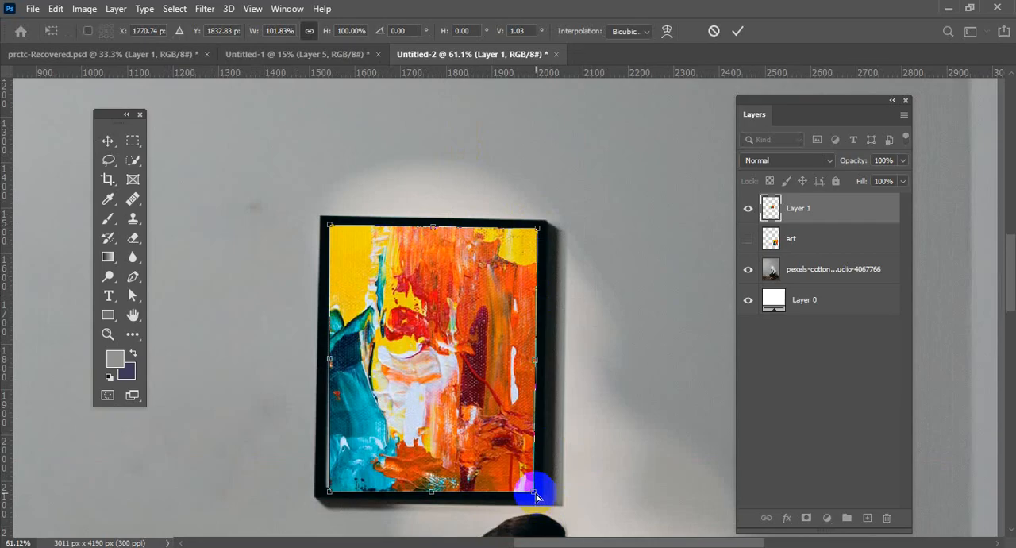
left_click_drag(533, 494, 533, 484)
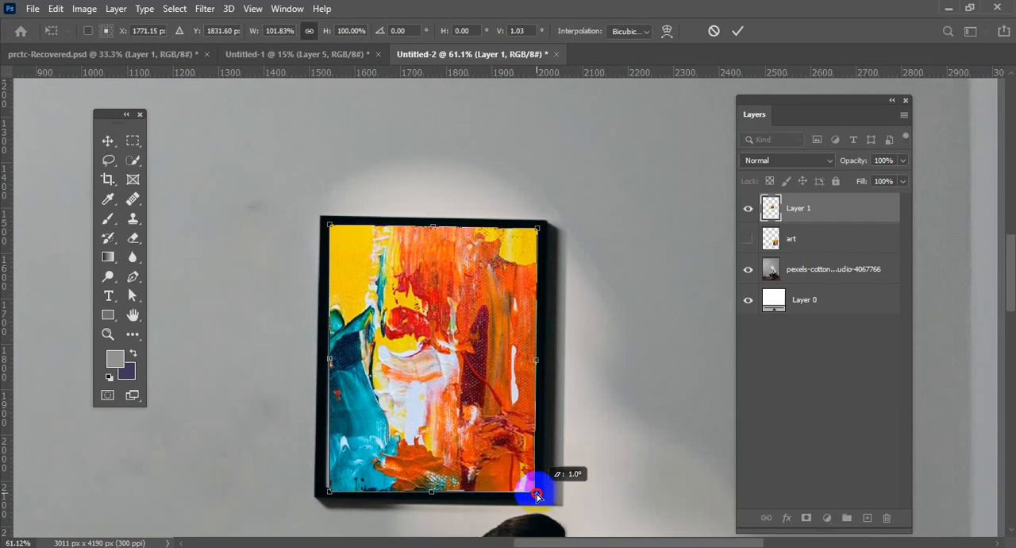
left_click_drag(331, 494, 326, 488)
left_click(737, 32)
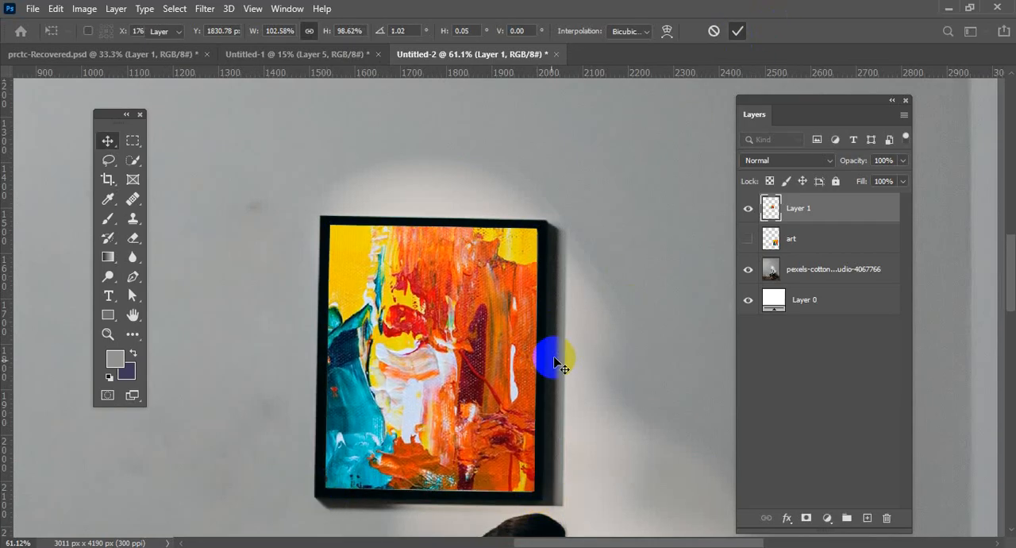
scroll(579, 339, "down", 5)
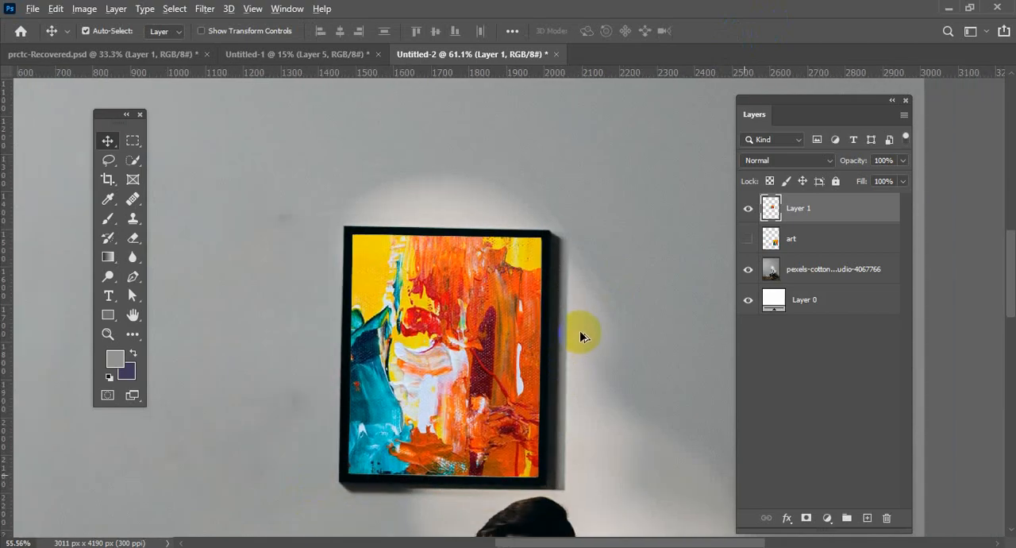
scroll(584, 337, "down", 6)
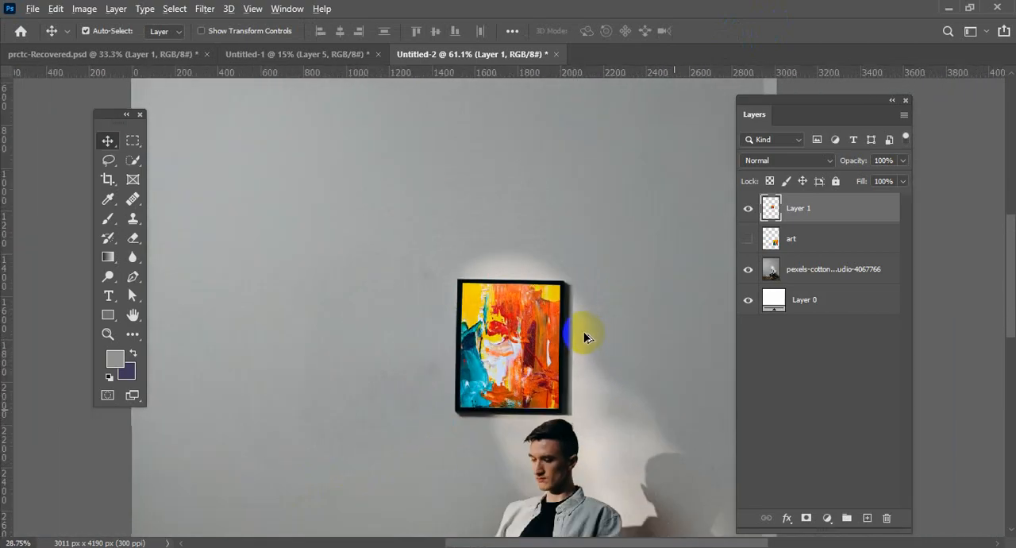
scroll(470, 273, "down", 5)
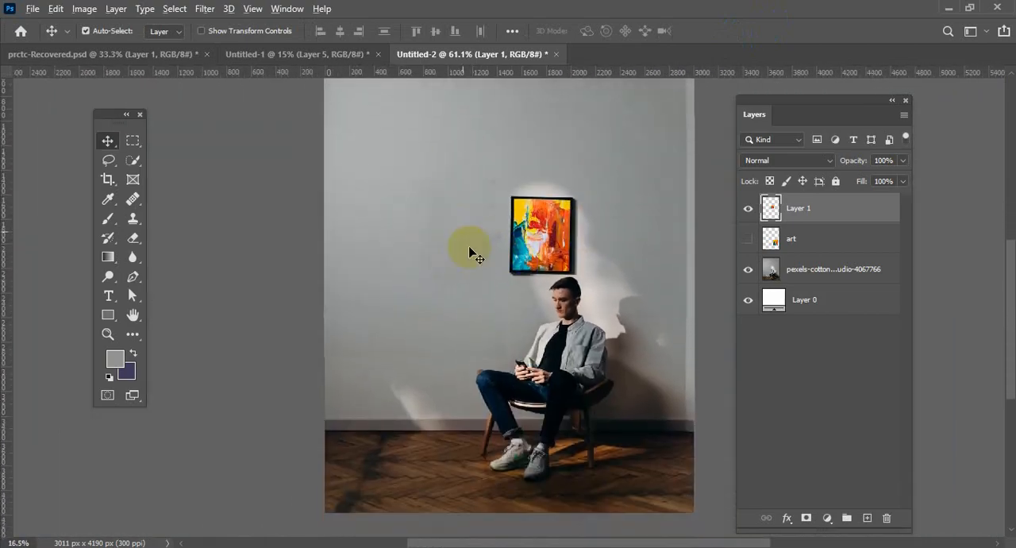
Try to place mirror.webp from the Downloads folder into the seated-man composition, and dismiss the error.
scroll(490, 248, "up", 5)
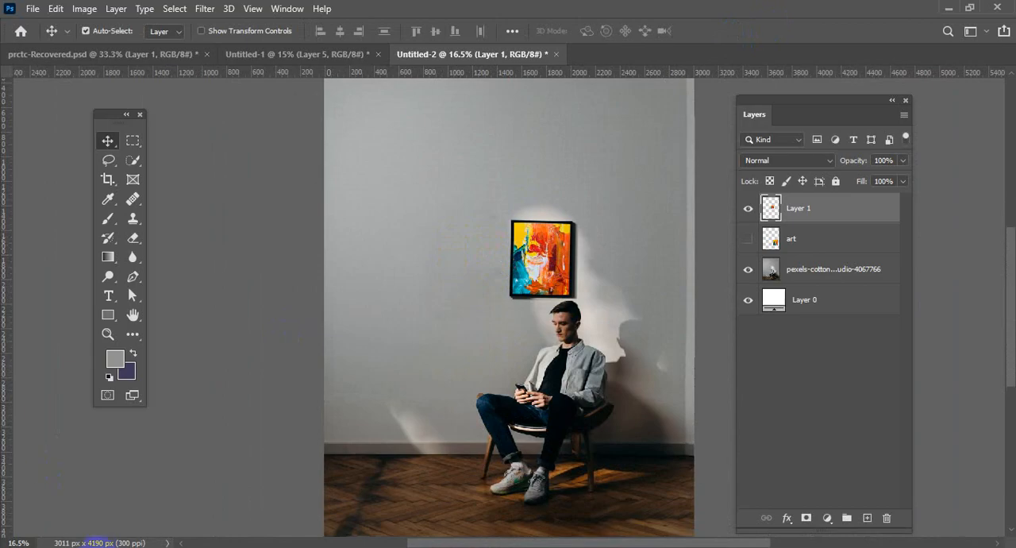
left_click(76, 545)
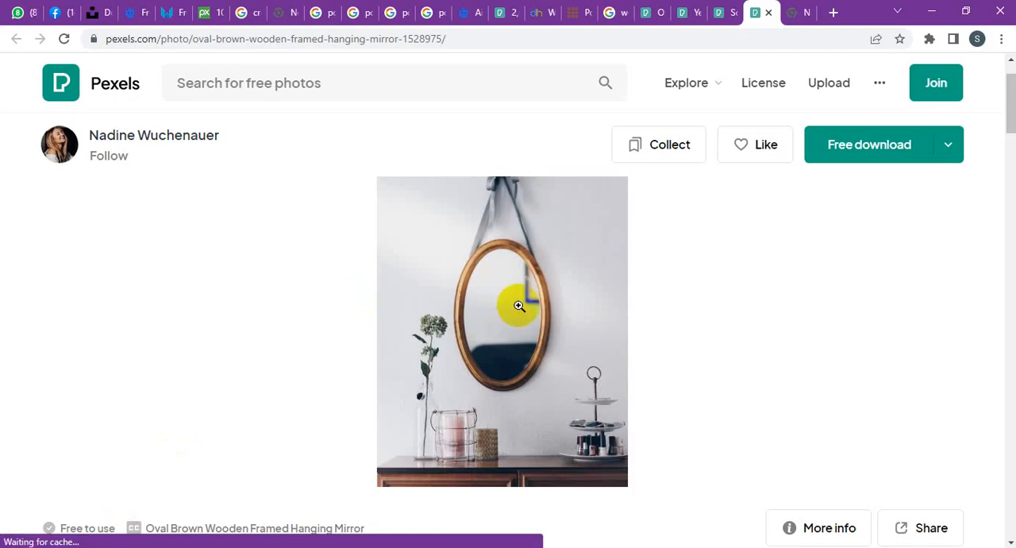
left_click(101, 546)
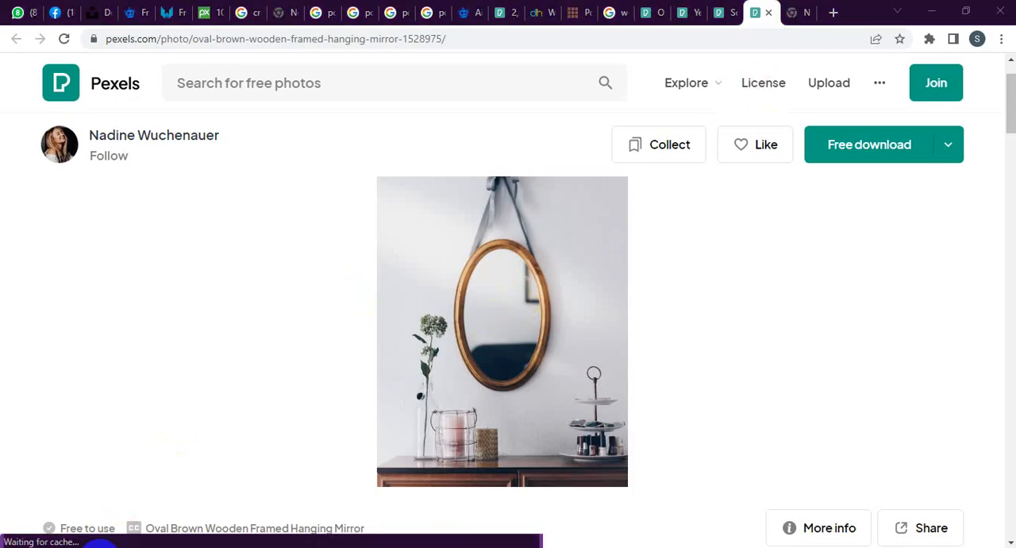
left_click(111, 512)
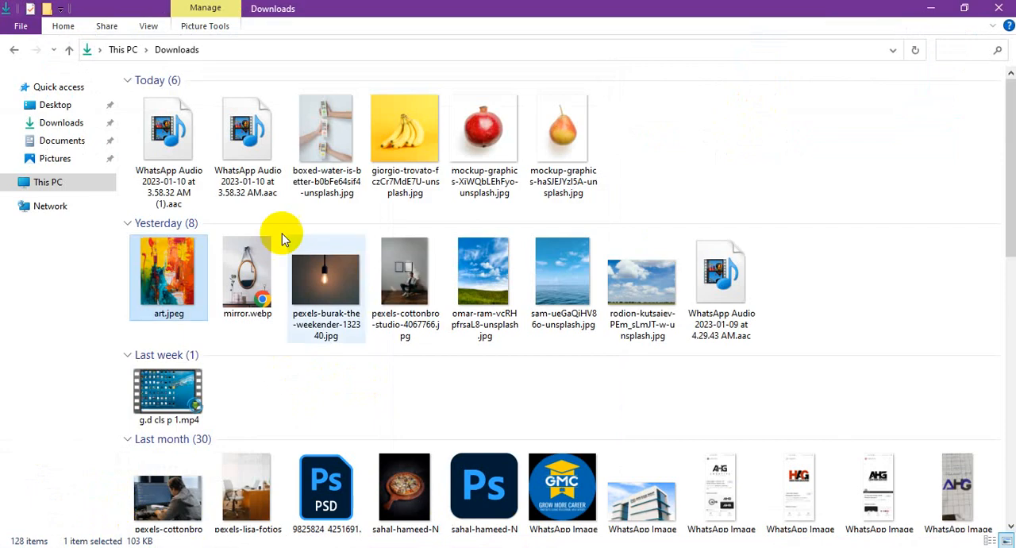
left_click(256, 269)
left_click_drag(257, 269, 413, 354)
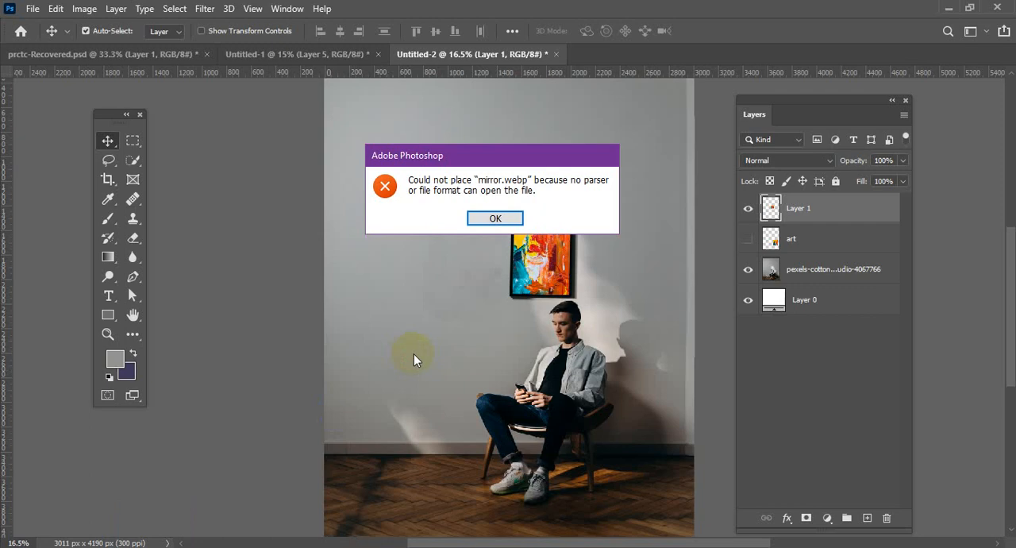
left_click(493, 219)
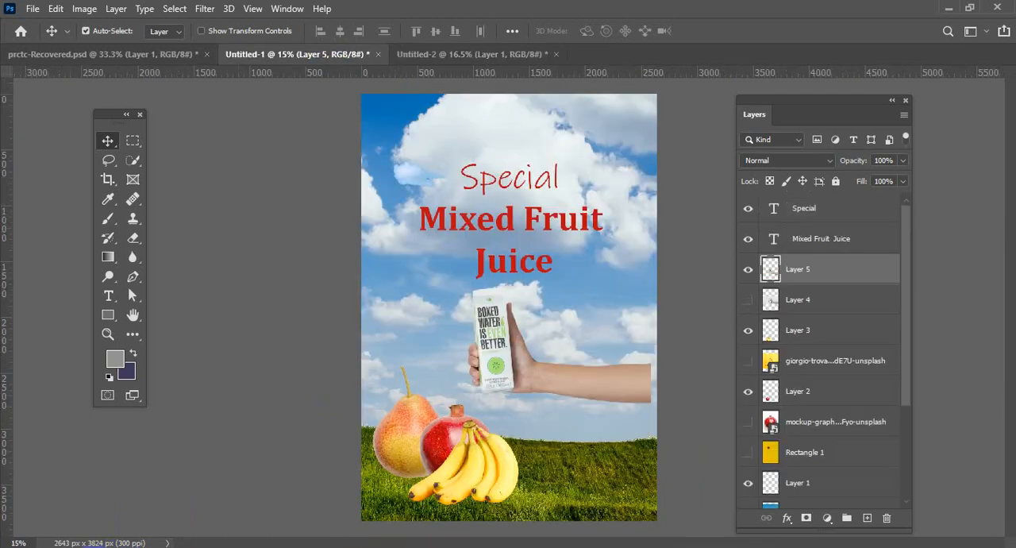
Open mirror.webp from the Downloads folder in the browser and copy the image.
left_click(119, 499)
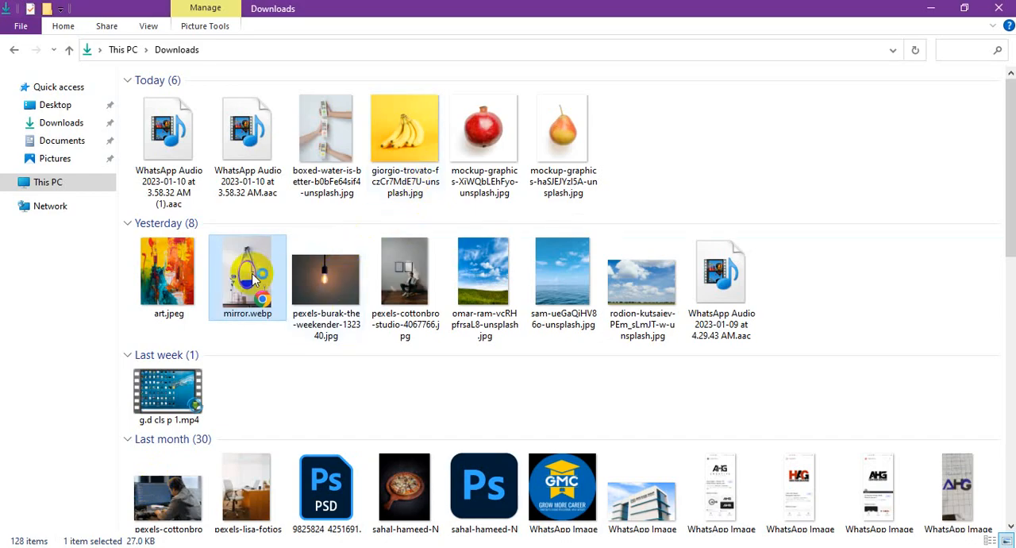
double_click(252, 278)
right_click(462, 272)
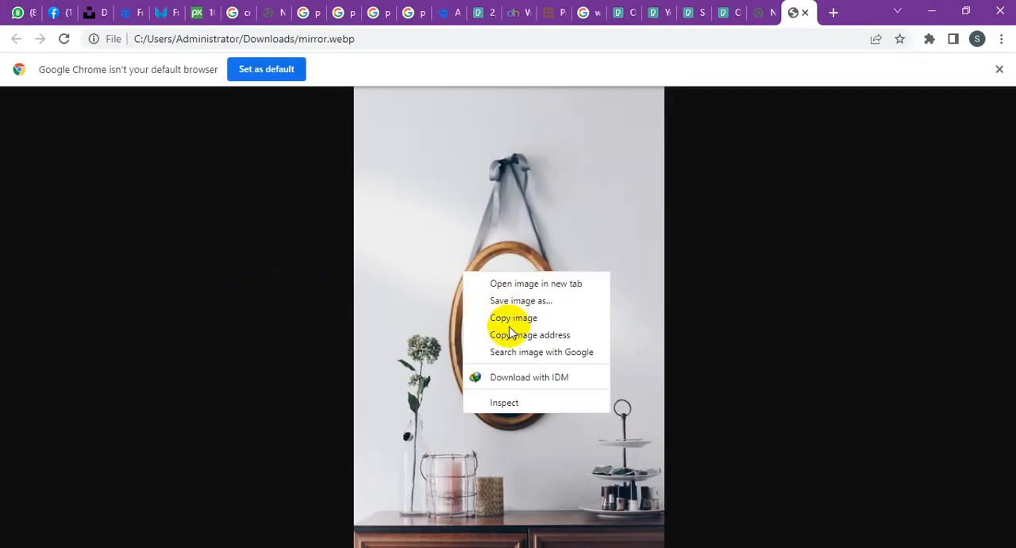
left_click(511, 316)
Switch to Photoshop, paste the mirror photo into the Untitled-1 fruit juice poster, and enlarge it to about 330%.
left_click(160, 547)
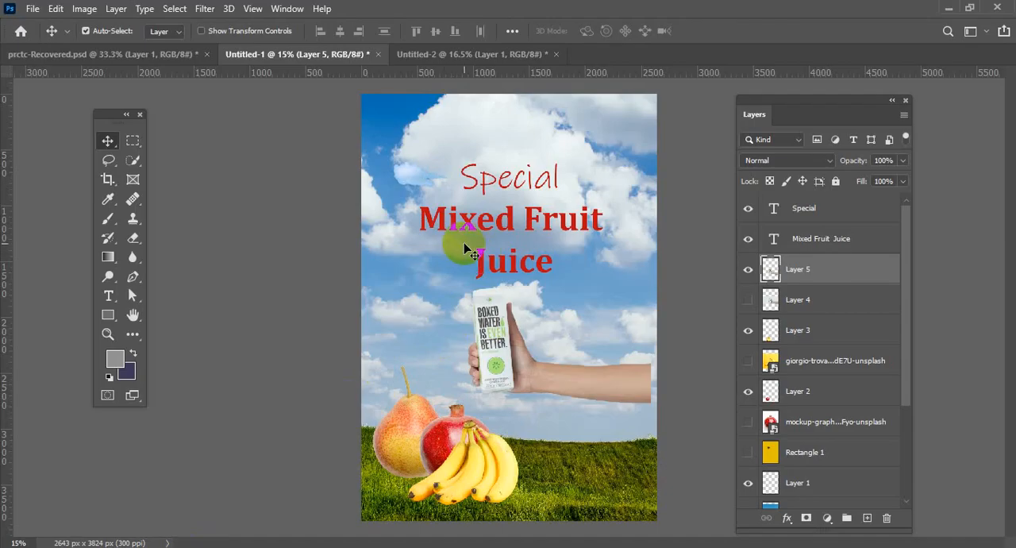
key("ctrl+v")
left_click_drag(542, 303, 520, 302)
key("ctrl+t")
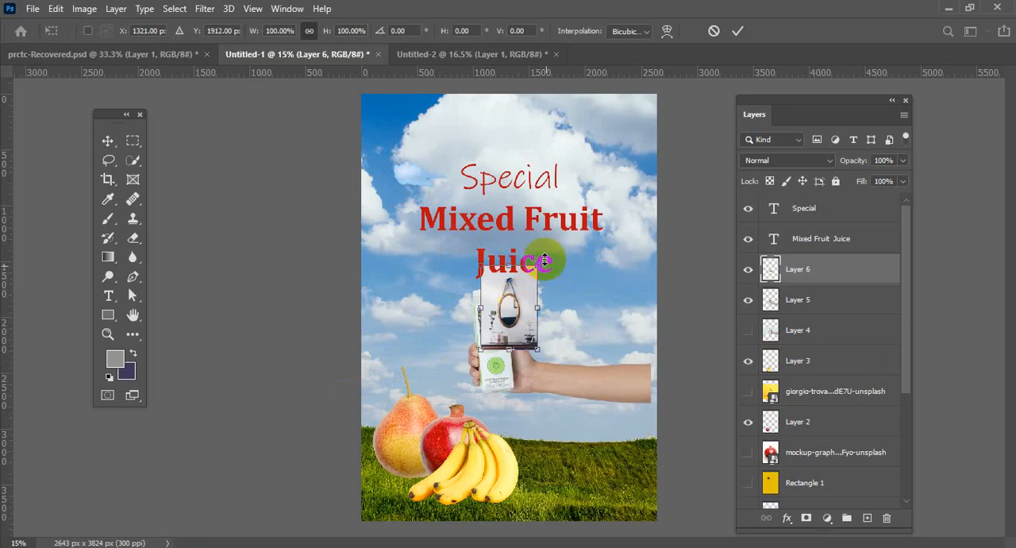
left_click_drag(540, 266, 714, 76)
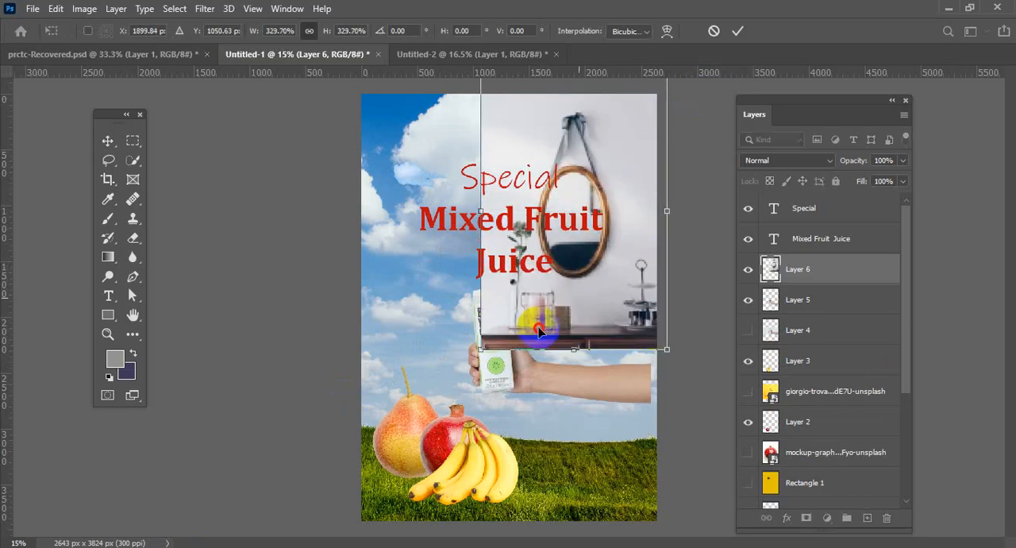
Move the mirror photo over the middle of the poster and place its layer above the text layers.
left_click_drag(579, 309, 505, 370)
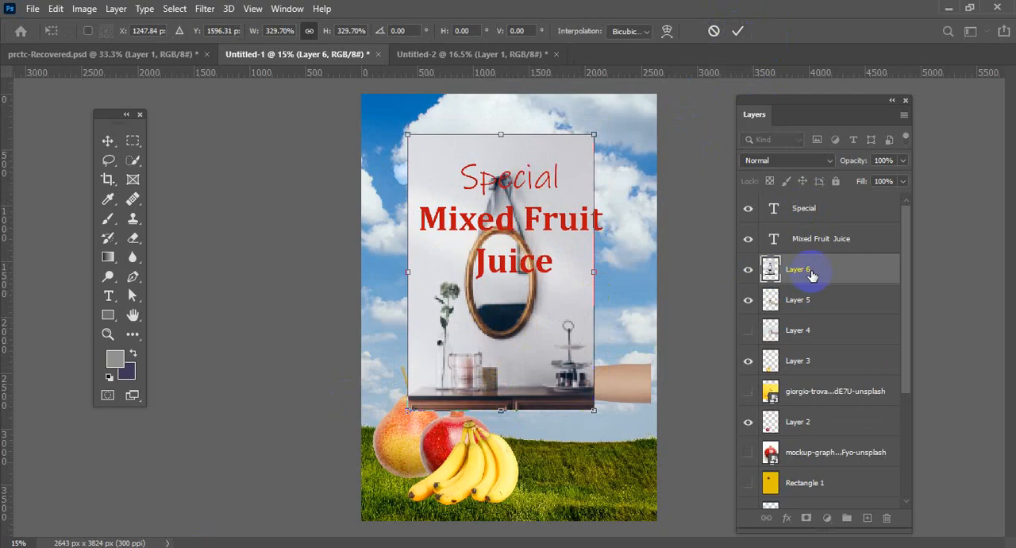
left_click_drag(811, 272, 810, 200)
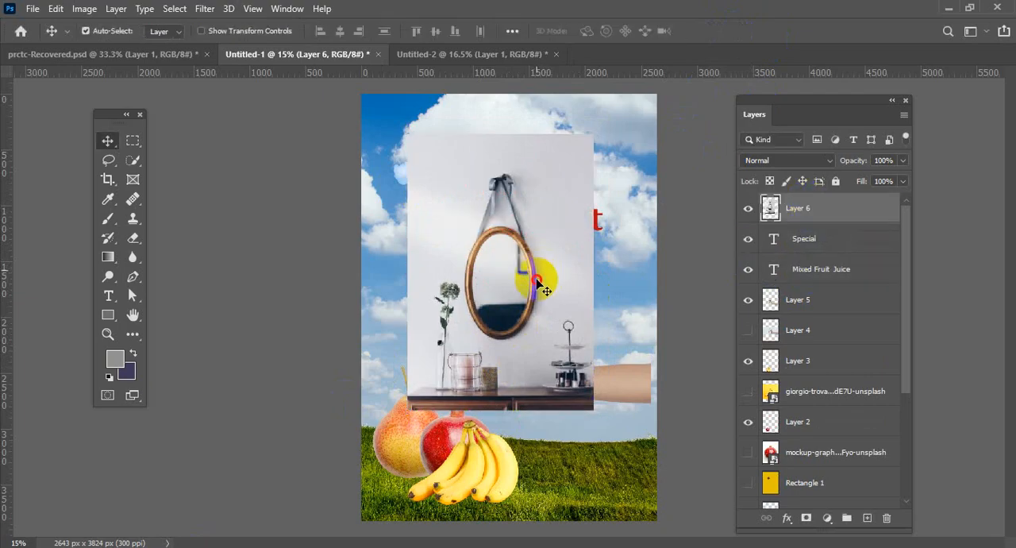
Try to outline the oval mirror frame with the Magnetic Lasso tool, and clear the faulty selection.
left_click_drag(537, 281, 533, 304)
scroll(533, 304, "up", 3)
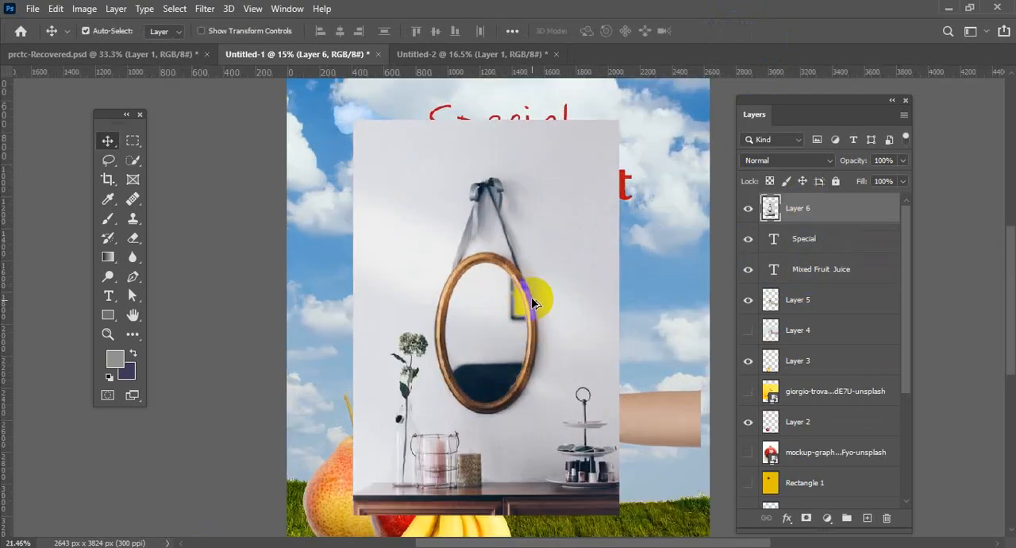
scroll(534, 304, "up", 2)
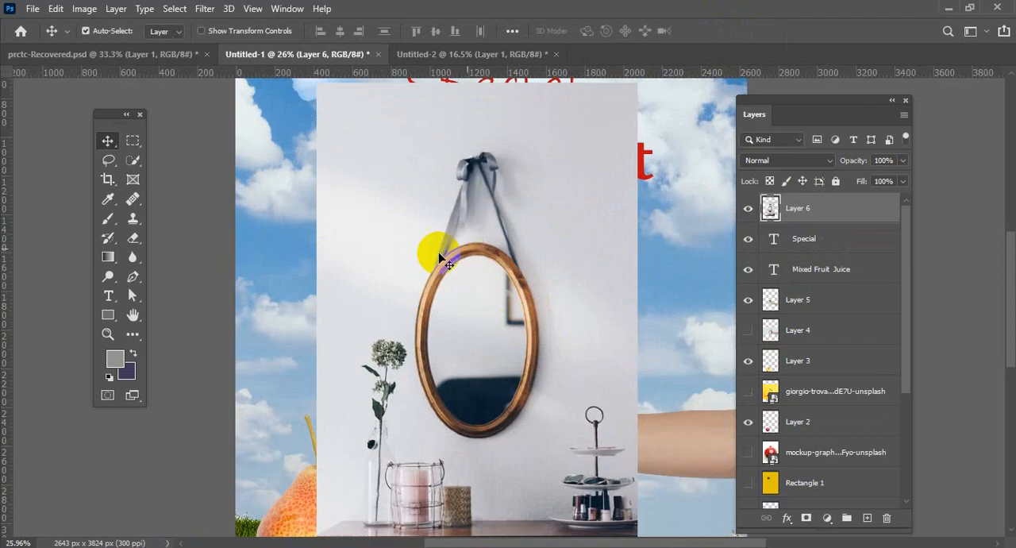
left_click_drag(471, 304, 466, 284)
scroll(467, 299, "up", 2)
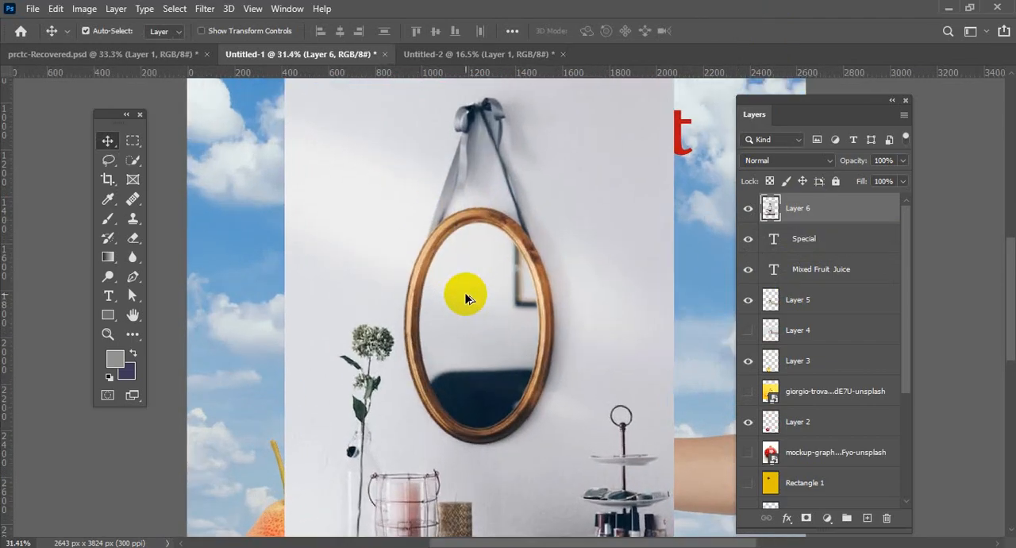
mouse_move(113, 158)
left_mouse_down()
mouse_move(143, 196)
mouse_move(162, 189)
left_mouse_up()
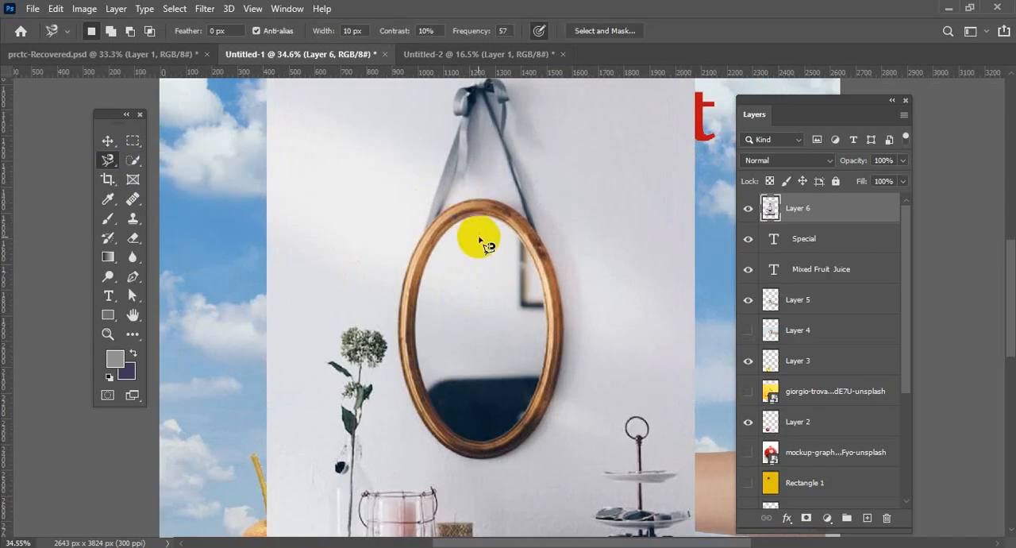
scroll(472, 208, "up", 1)
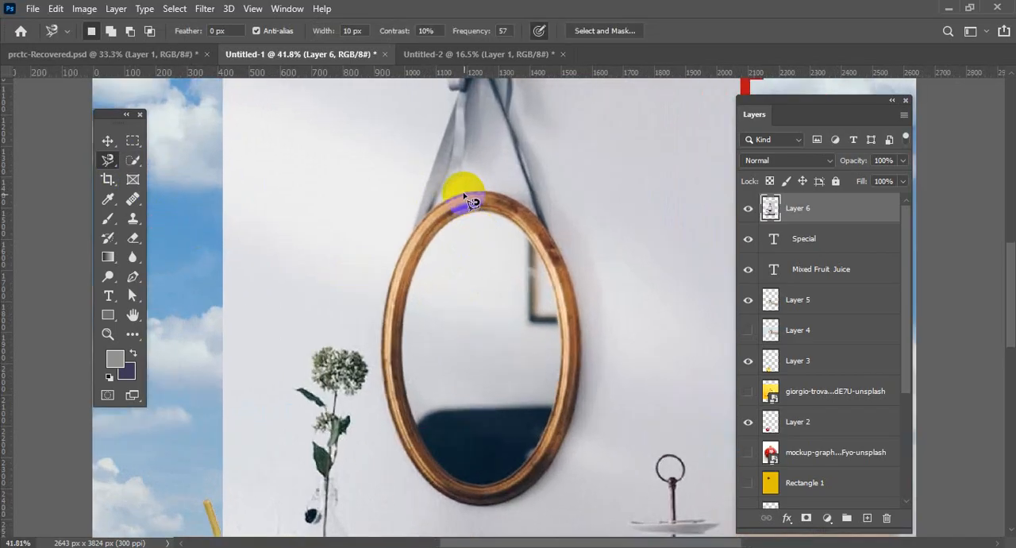
left_click(468, 200)
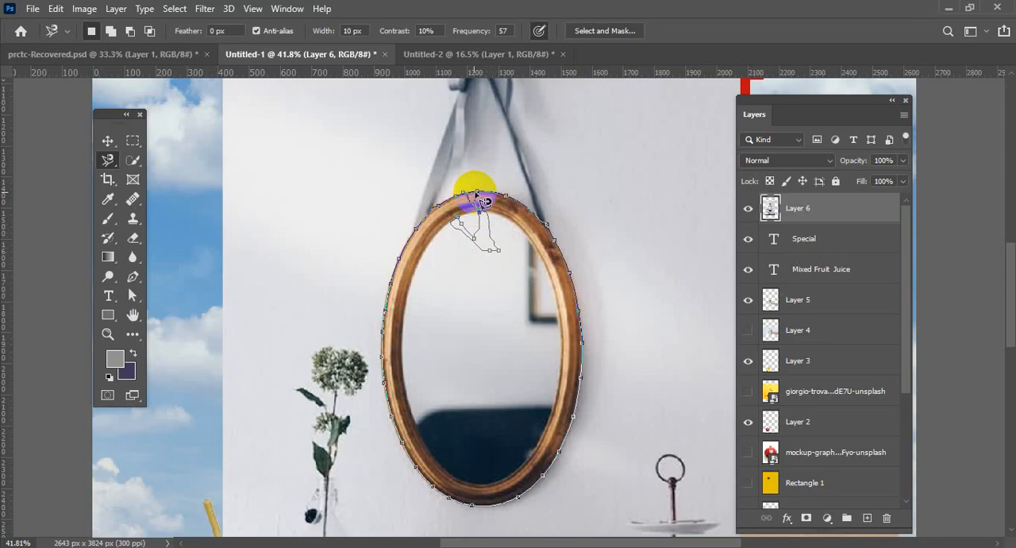
key("ctrl+plus")
key("ctrl+plus")
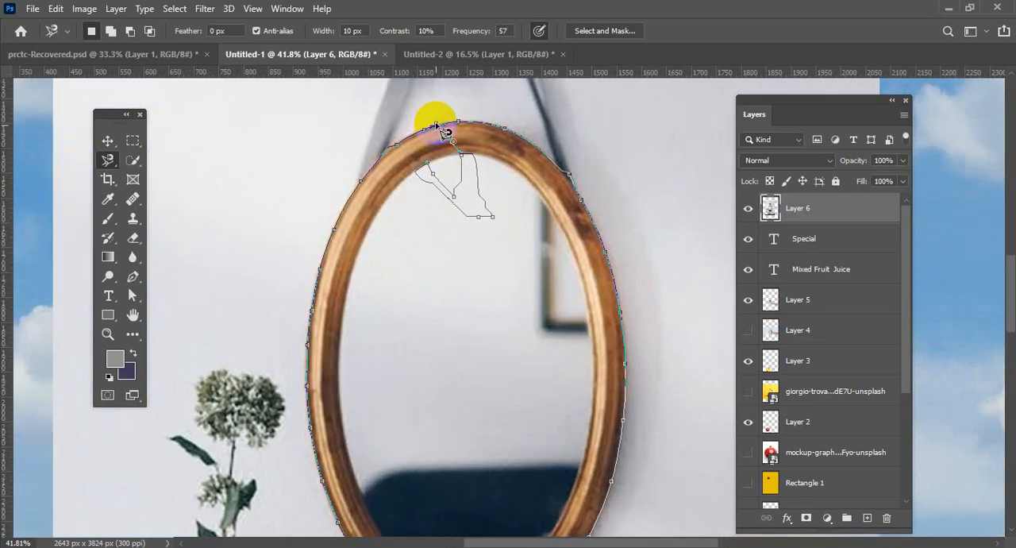
left_click(445, 129)
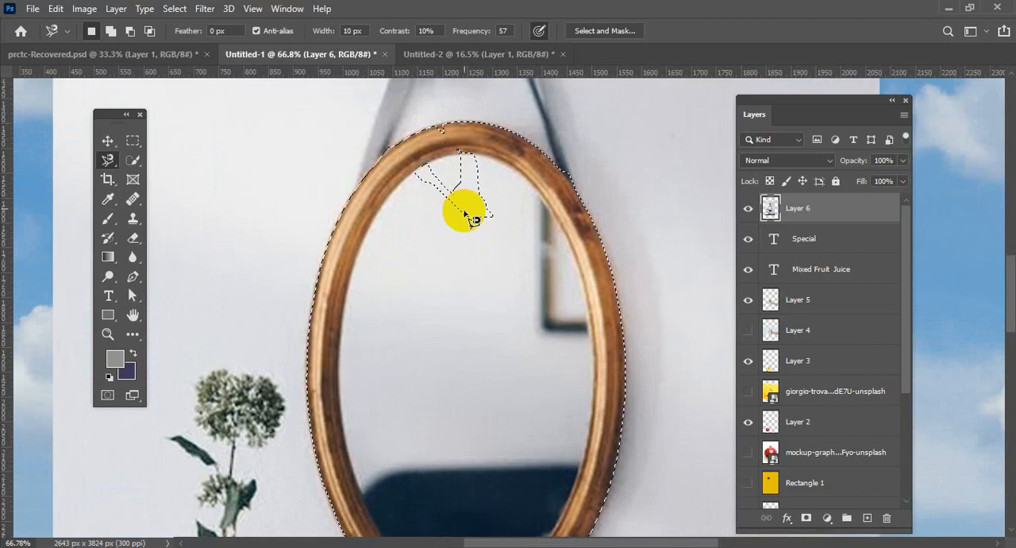
left_click(447, 142)
Try again to trace the frame's outer edge with the Magnetic Lasso, starting at the top of the oval.
scroll(451, 149, "down", 2)
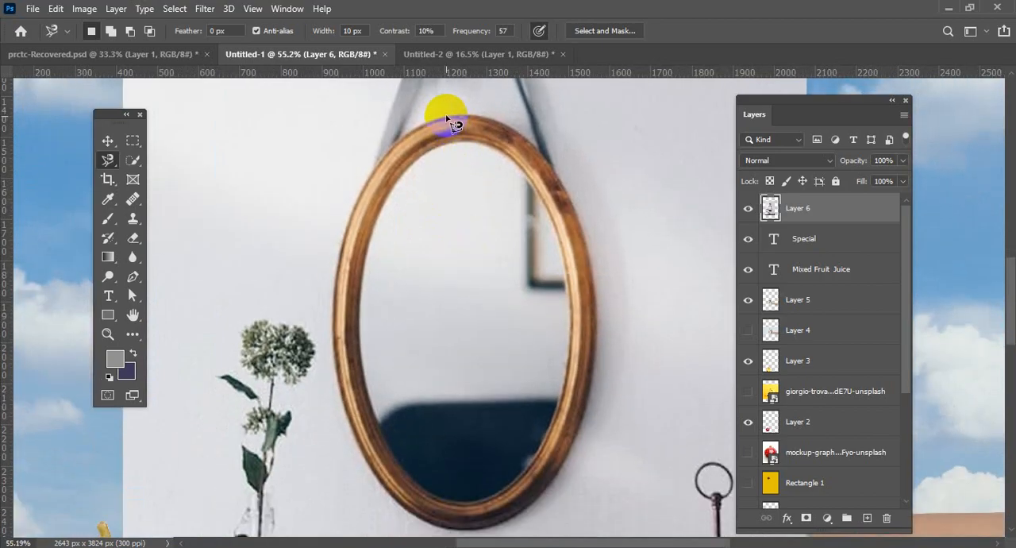
mouse_move(446, 119)
left_mouse_down()
mouse_move(367, 195)
mouse_move(332, 344)
mouse_move(345, 314)
left_mouse_up()
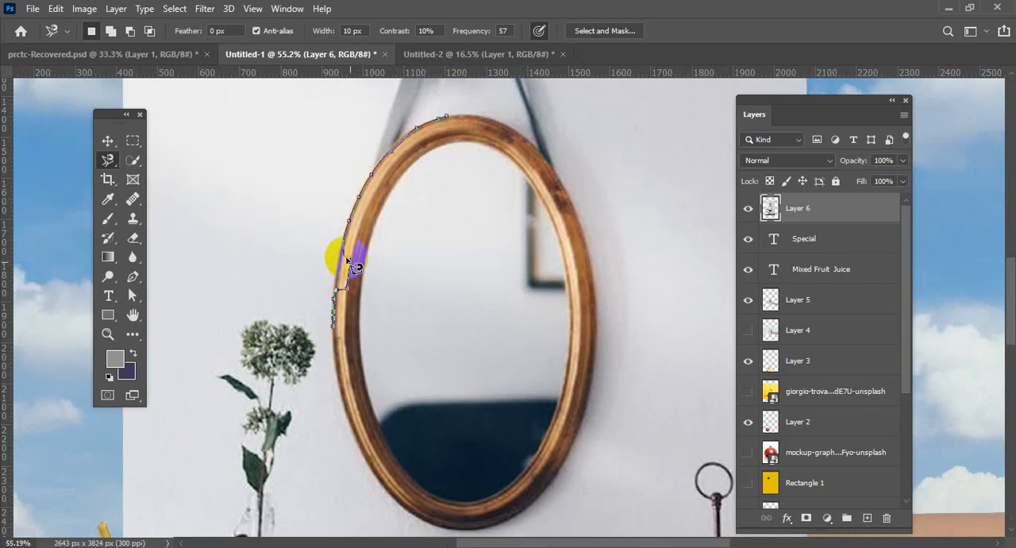
left_click_drag(359, 224, 449, 127)
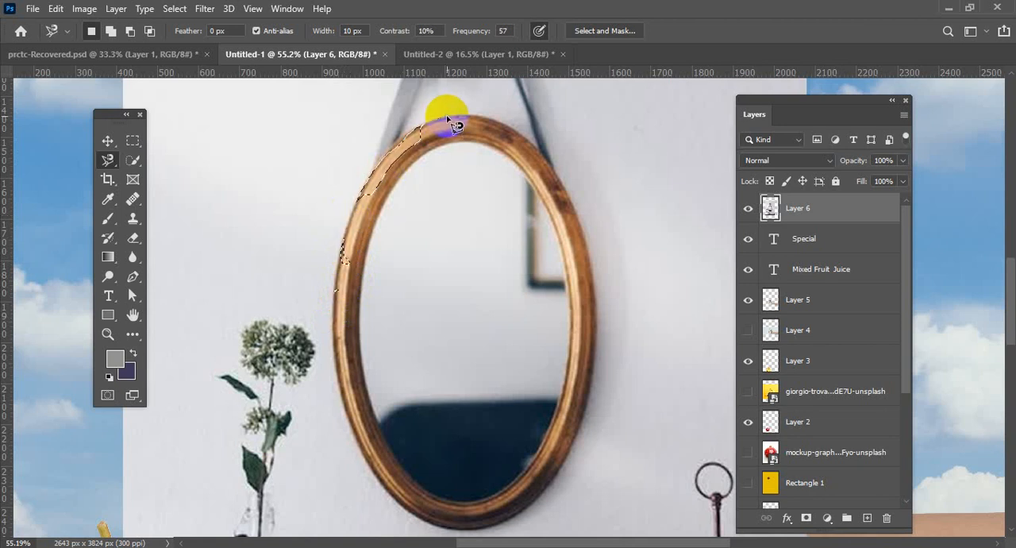
Select the whole oval mirror by tracing around the frame's outer edge with the Magnetic Lasso and closing the outline.
left_click_drag(437, 119, 407, 144)
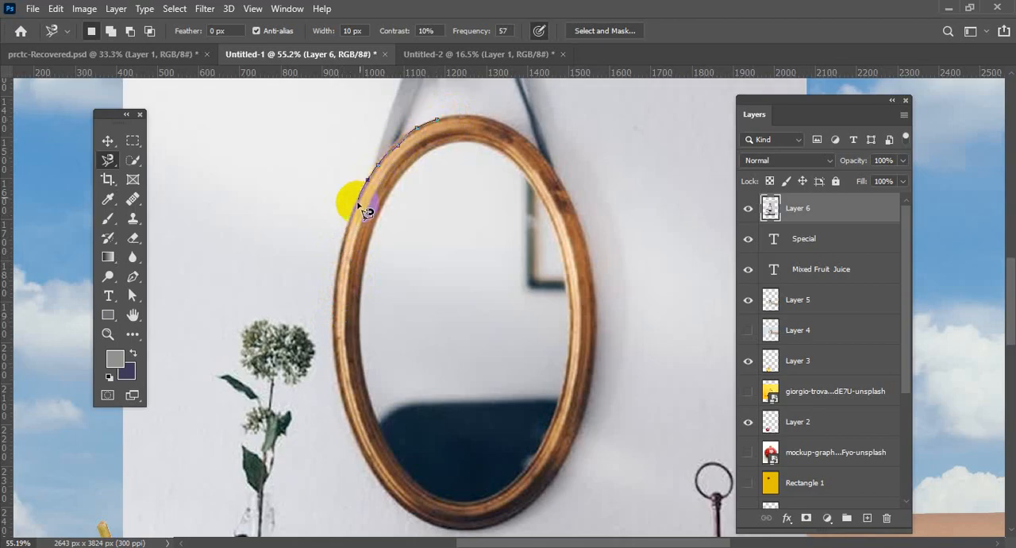
mouse_move(358, 235)
left_mouse_down()
mouse_move(333, 342)
mouse_move(371, 474)
mouse_move(397, 508)
mouse_move(434, 525)
mouse_move(514, 522)
mouse_move(543, 496)
mouse_move(581, 429)
mouse_move(598, 300)
mouse_move(547, 156)
mouse_move(523, 131)
mouse_move(446, 121)
left_mouse_up()
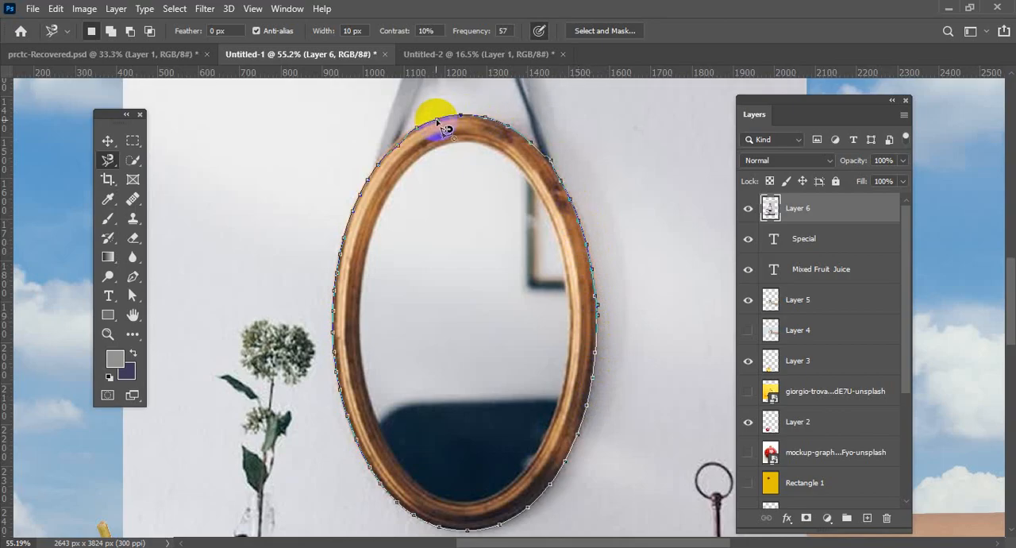
left_click(447, 127)
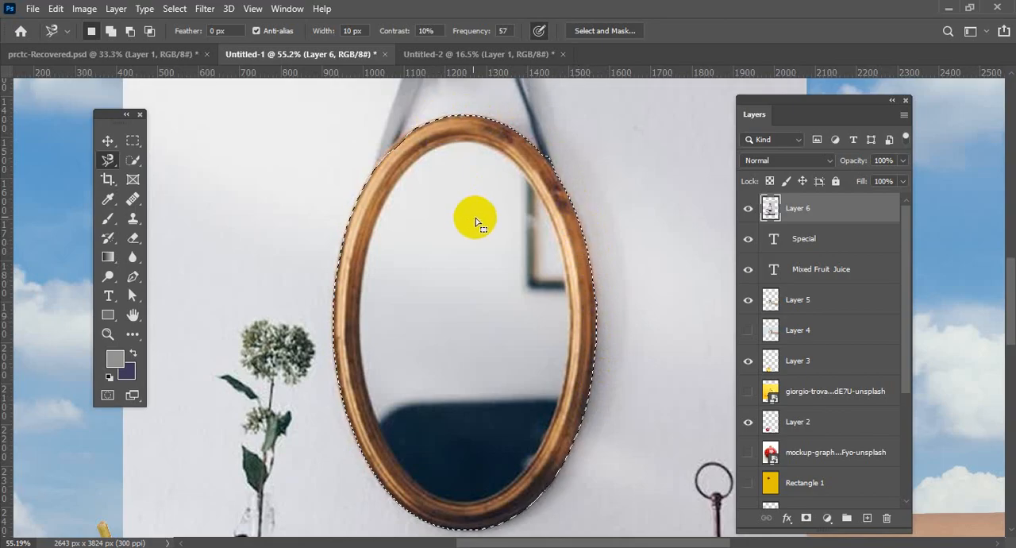
Copy the selected mirror to a new layer and hide the original mirror photo layer.
scroll(495, 243, "down", 1)
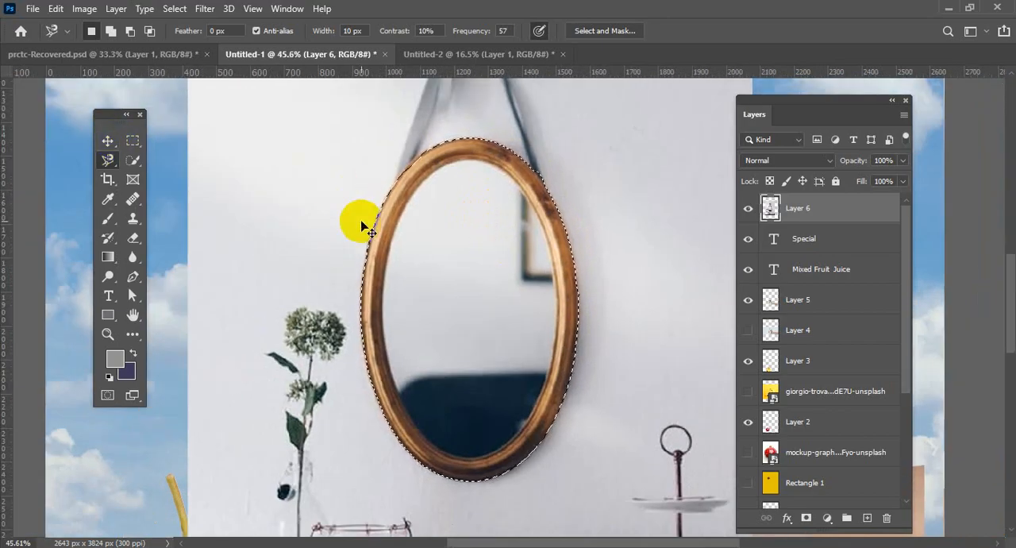
key("ctrl+j")
left_click(748, 238)
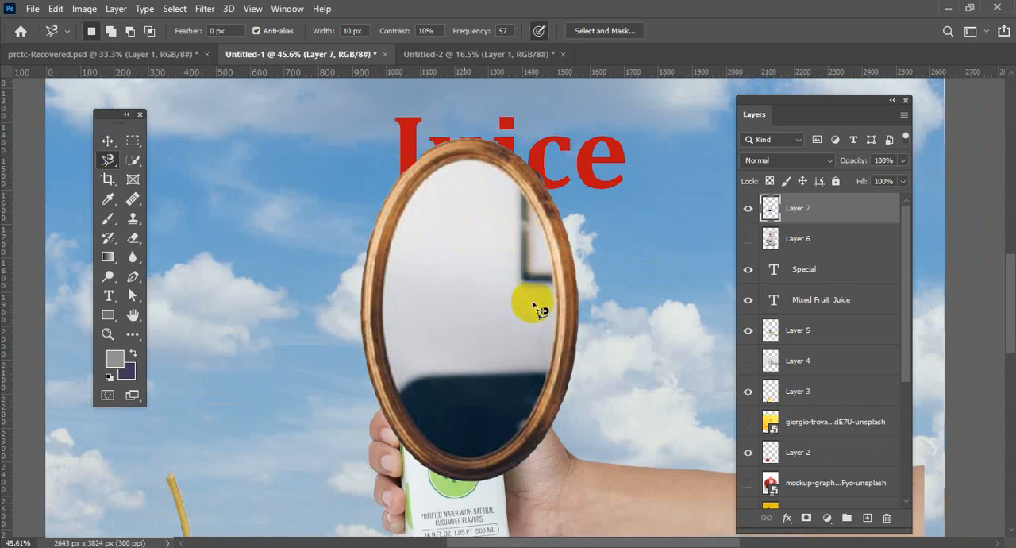
Clear the stray lasso selection, reposition the mirror cutout below the title with the Move tool, and inspect the frame's upper edge.
scroll(530, 300, "up", 5)
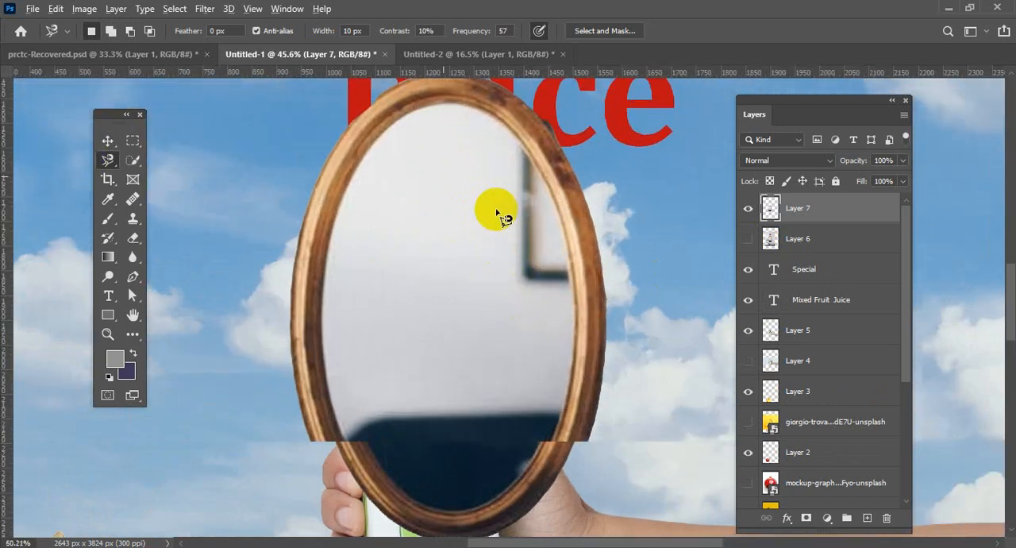
mouse_move(500, 199)
left_mouse_down()
mouse_move(476, 243)
mouse_move(472, 171)
mouse_move(369, 304)
mouse_move(553, 216)
mouse_move(495, 210)
left_mouse_up()
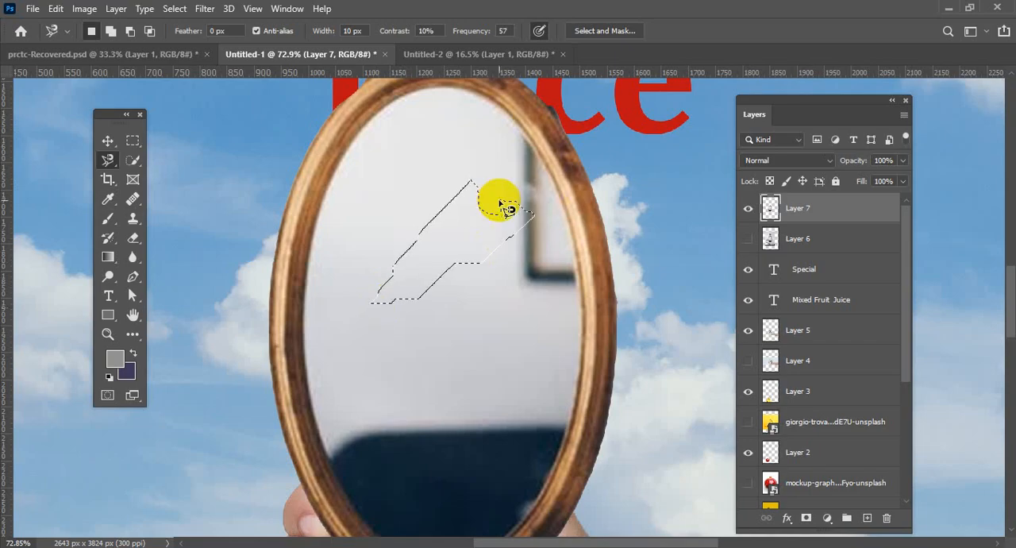
left_click(107, 140)
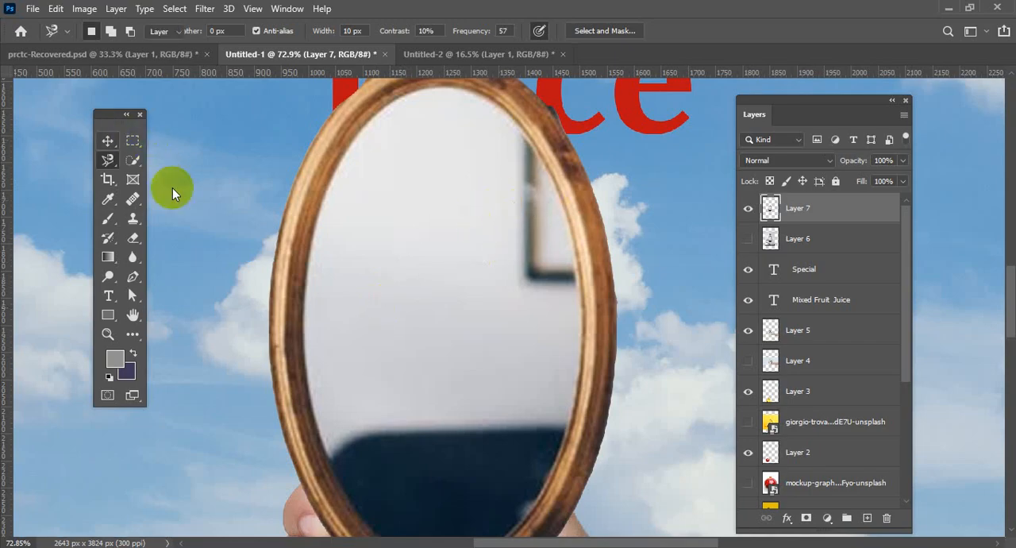
left_click_drag(490, 265, 387, 363)
scroll(389, 385, "up", 3)
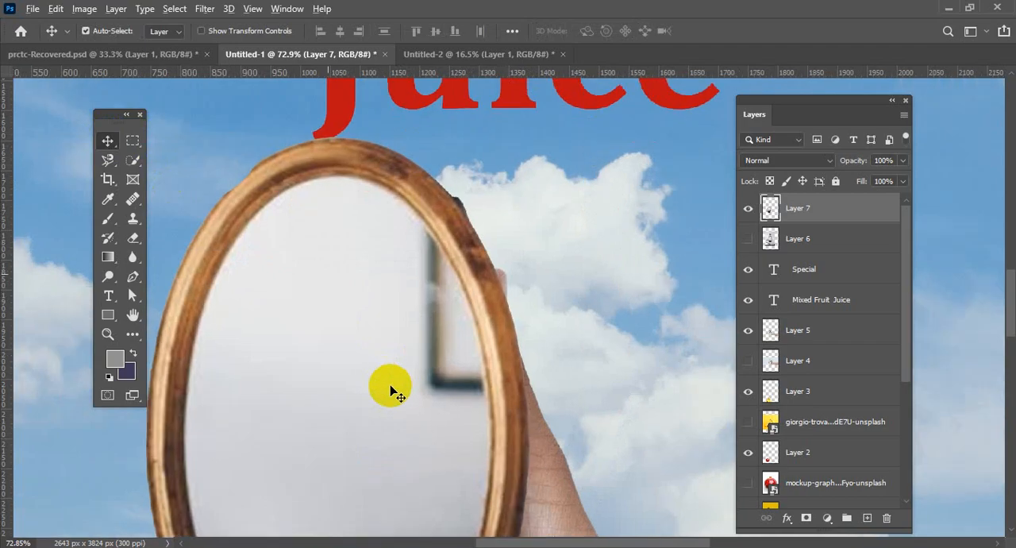
scroll(465, 272, "up", 2)
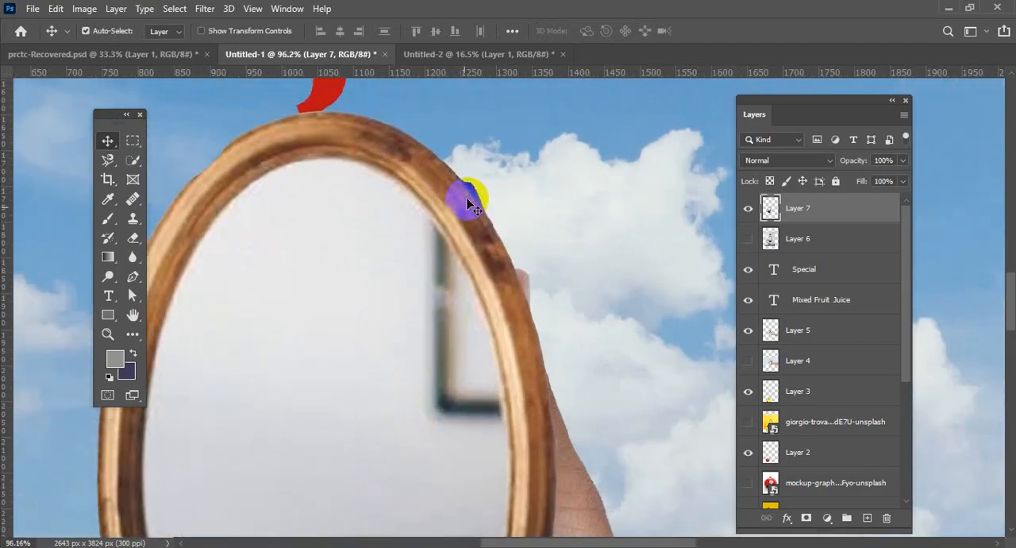
left_click_drag(487, 211, 604, 258)
scroll(599, 256, "up", 3)
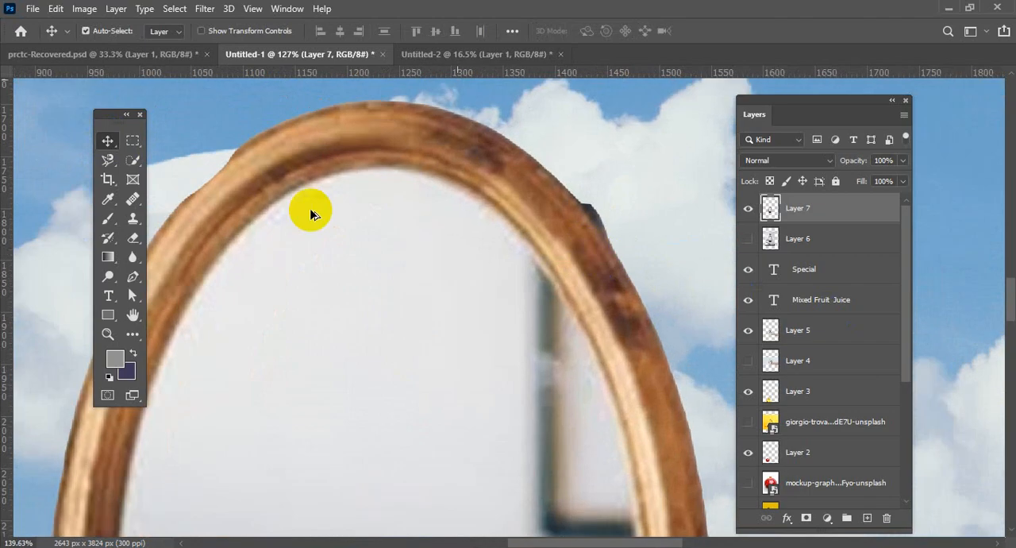
Outline the dark remnant on the mirror frame's upper-right edge with the Pen tool in Path mode.
left_click(133, 278)
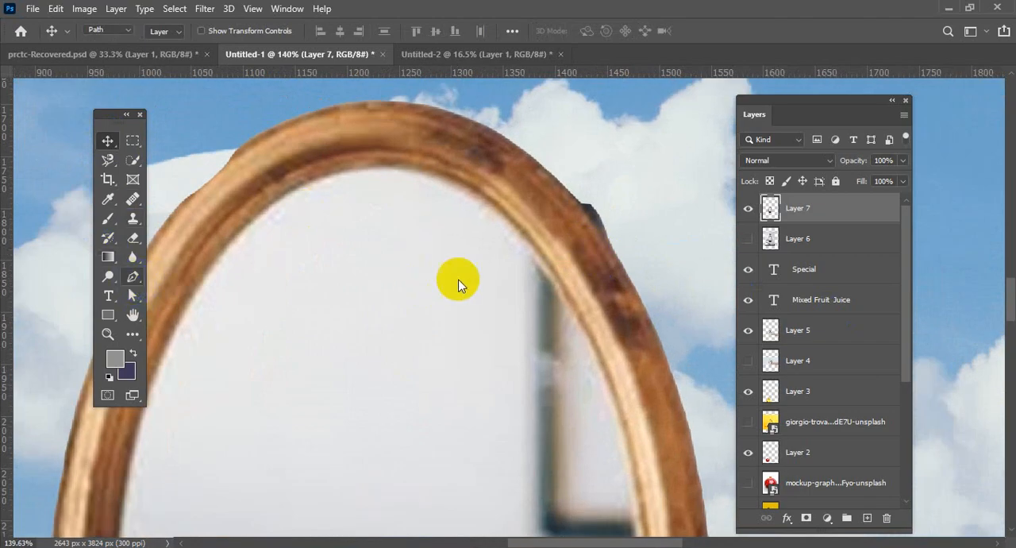
left_click(578, 202)
left_click(610, 241)
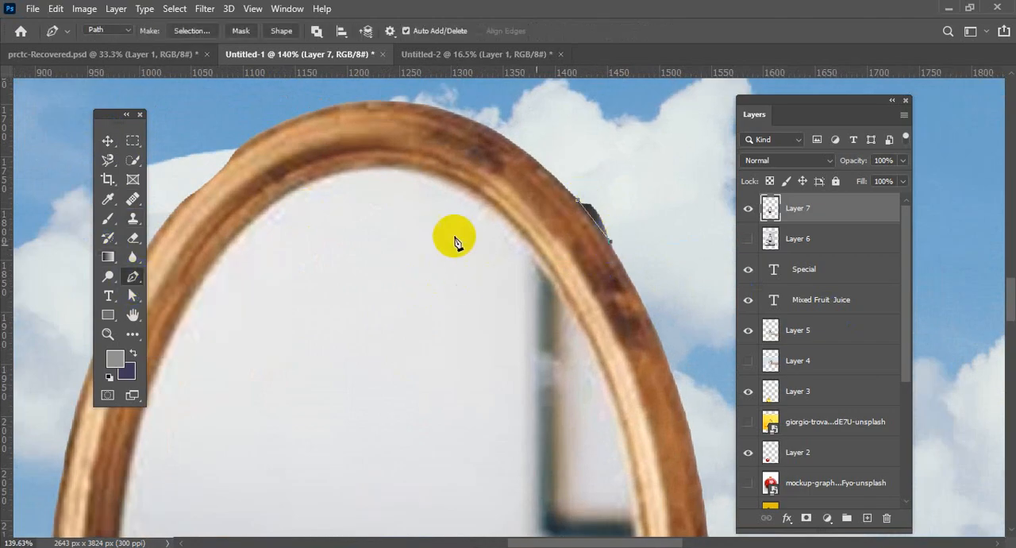
left_click(127, 31)
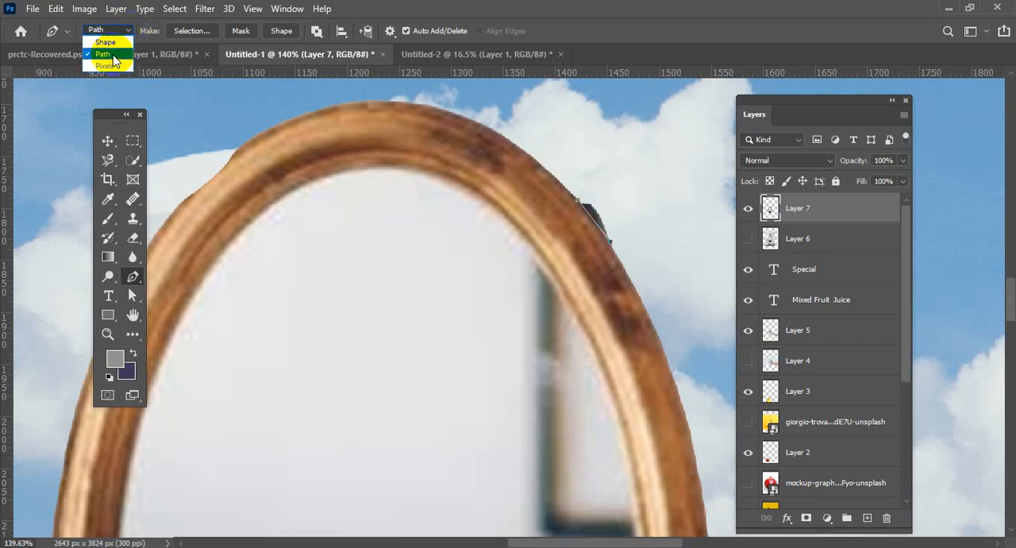
left_click(114, 54)
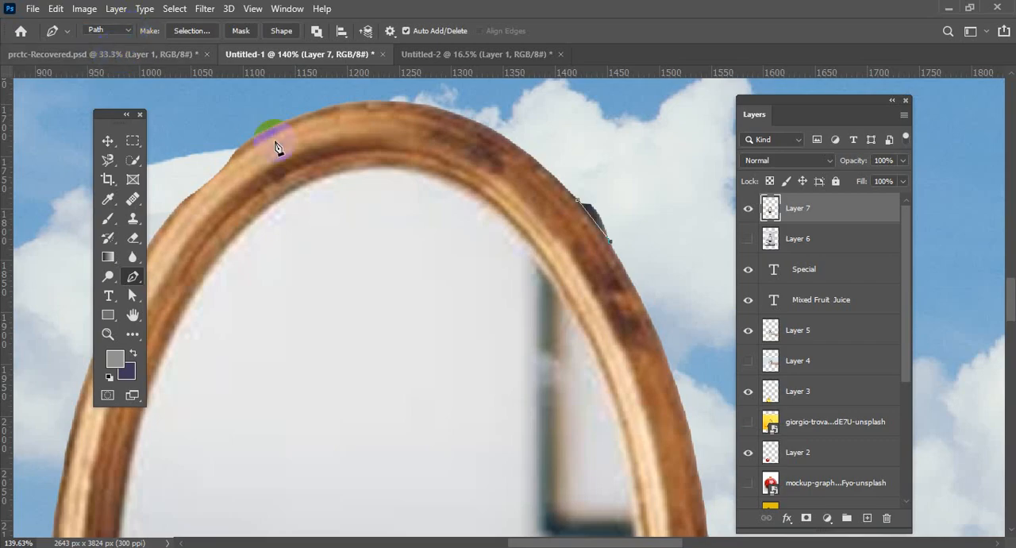
left_click(606, 200)
Convert the path into a new selection with 0-pixel feather and delete the dark remnant from the mirror cutout.
right_click(605, 215)
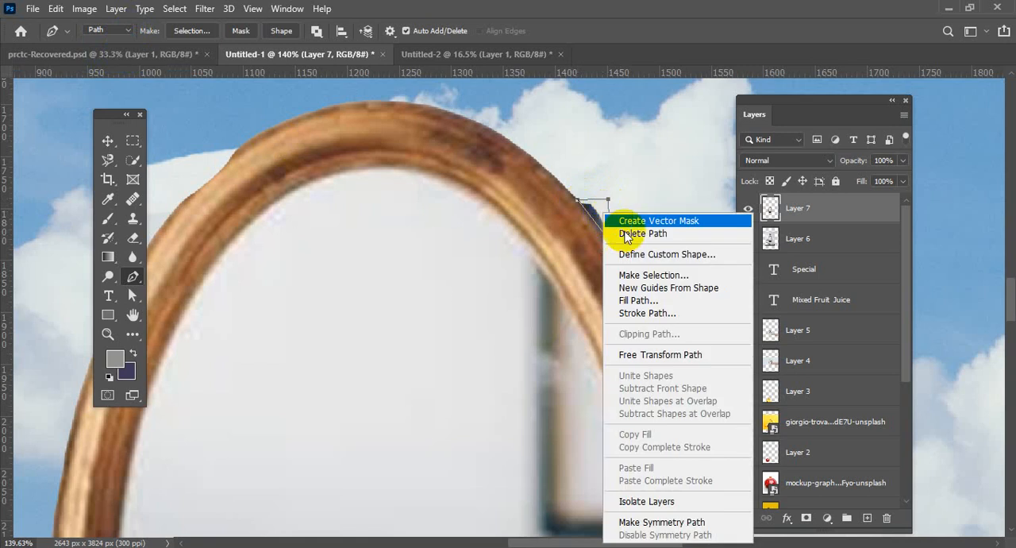
left_click(635, 274)
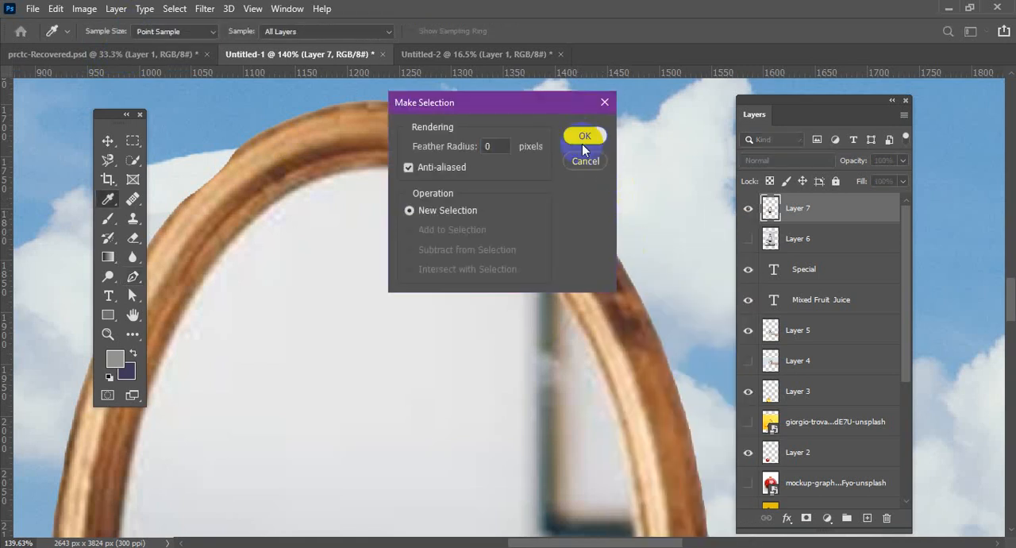
left_click(584, 143)
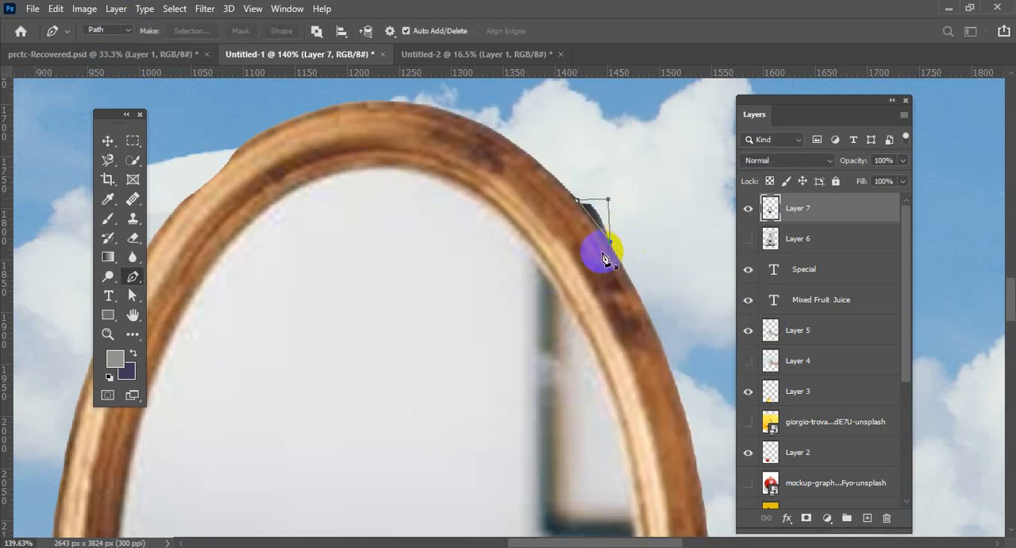
left_click(107, 141)
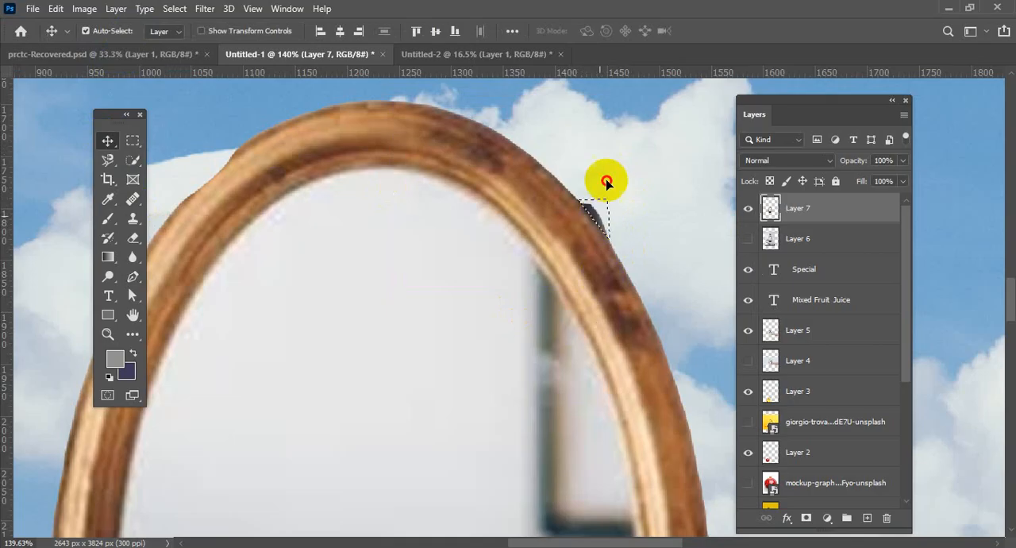
left_click_drag(606, 183, 612, 181)
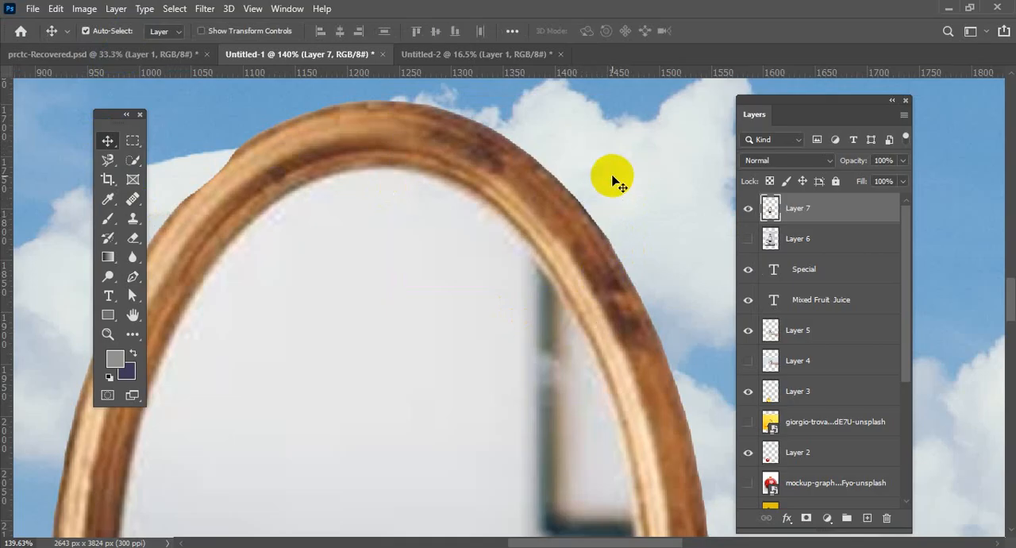
Copy the mirror cutout layer into the Untitled-2 document, placing it on the wall beside the painting.
scroll(626, 200, "down", 6)
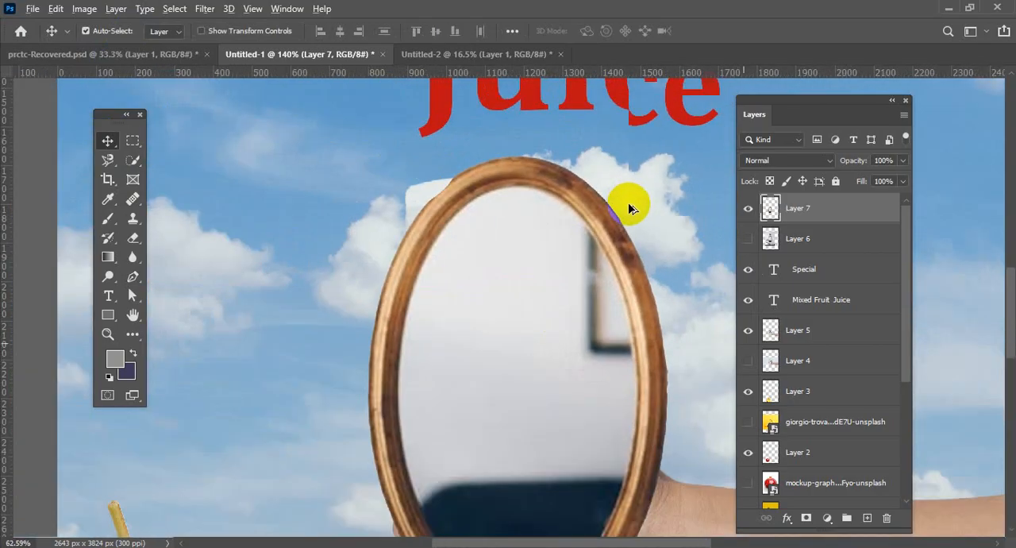
scroll(629, 208, "down", 4)
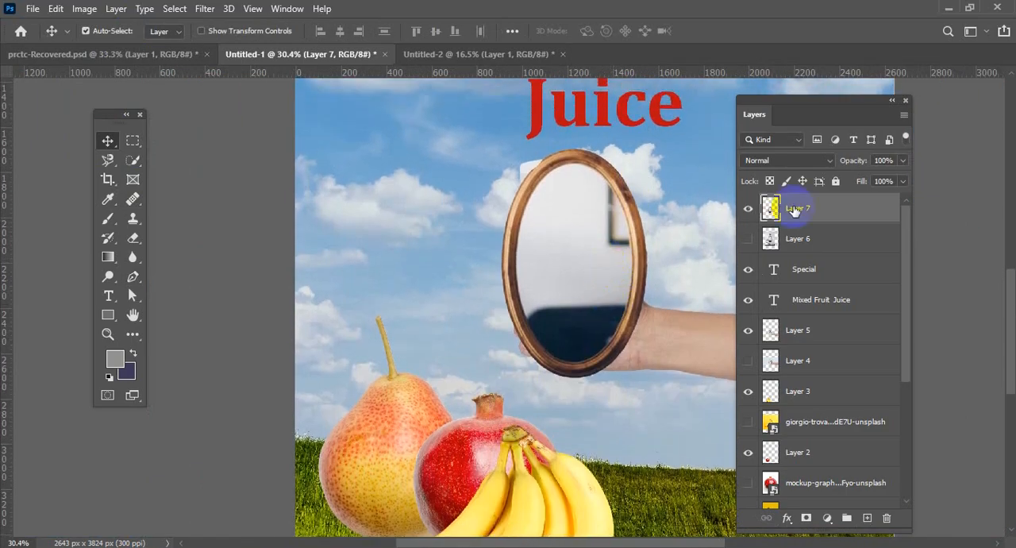
left_click_drag(786, 209, 421, 253)
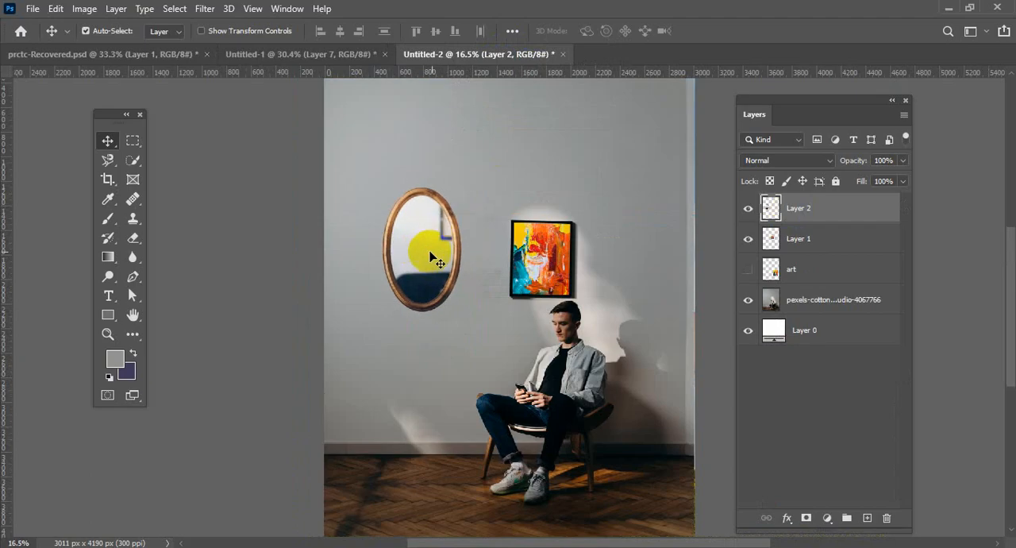
scroll(432, 258, "up", 1)
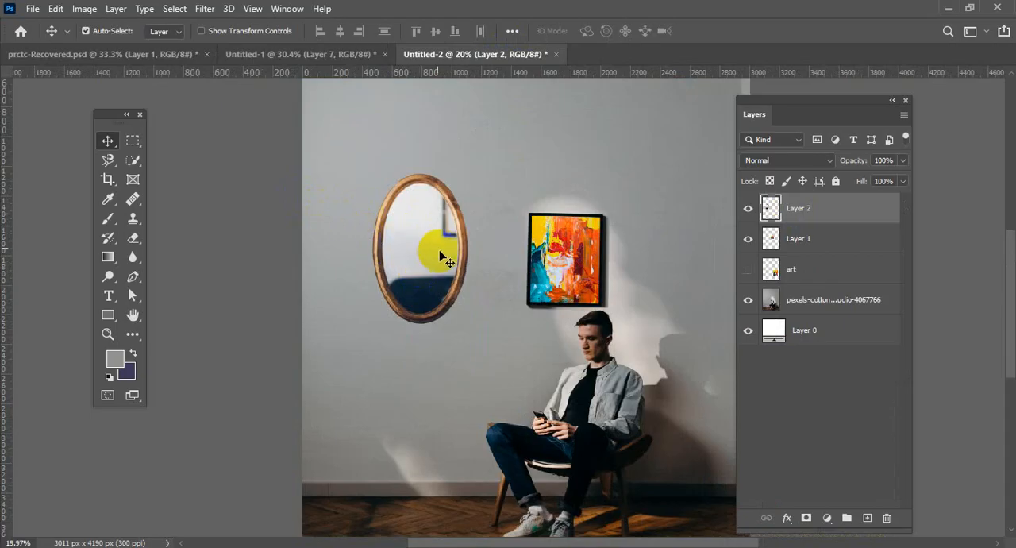
scroll(447, 266, "down", 1)
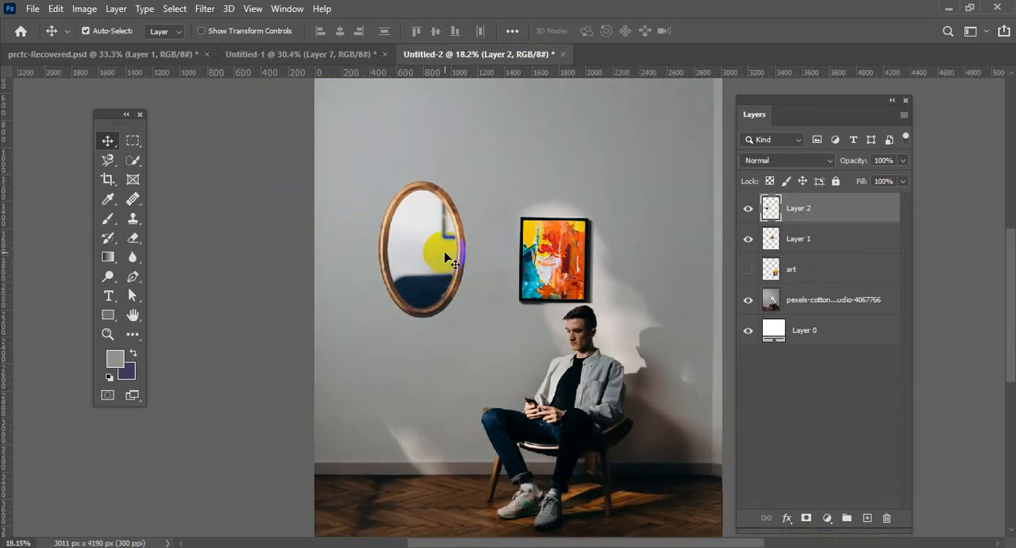
Free-transform the mirror, rotating it 0.23° and moving it slightly down and closer to the painting.
key("ctrl+t")
left_click_drag(471, 159, 473, 184)
left_click_drag(447, 234, 468, 256)
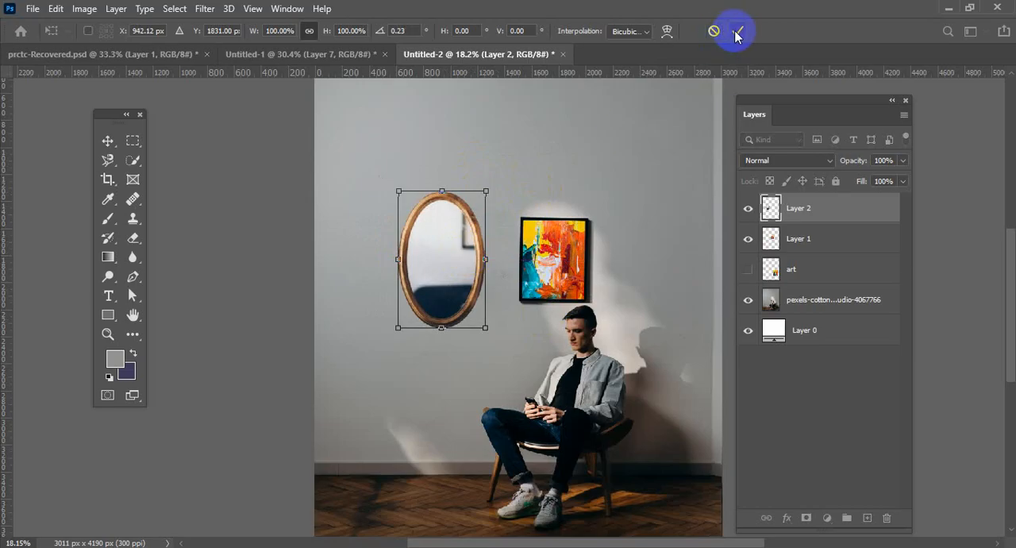
left_click(736, 34)
Place the light bulb photo pexels-burak-the-weekender-132340.jpg from the Downloads folder into the room composition.
scroll(566, 291, "down", 3)
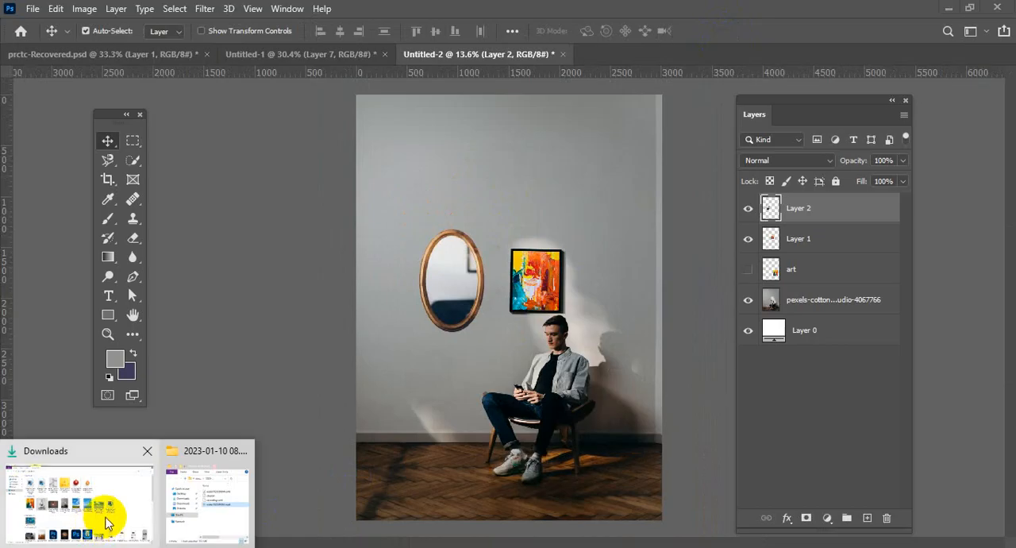
left_click(124, 526)
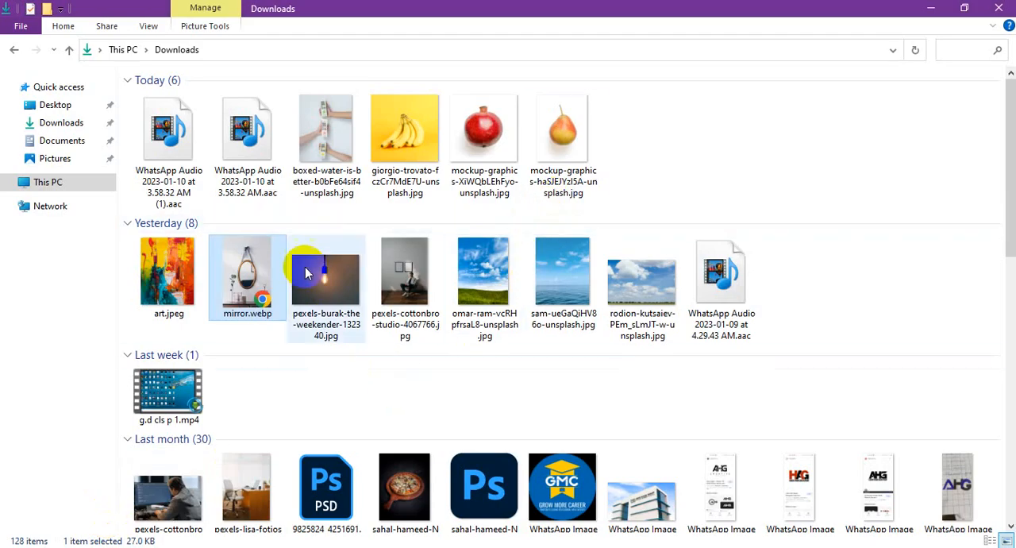
left_click(326, 286)
left_click_drag(330, 274, 476, 292)
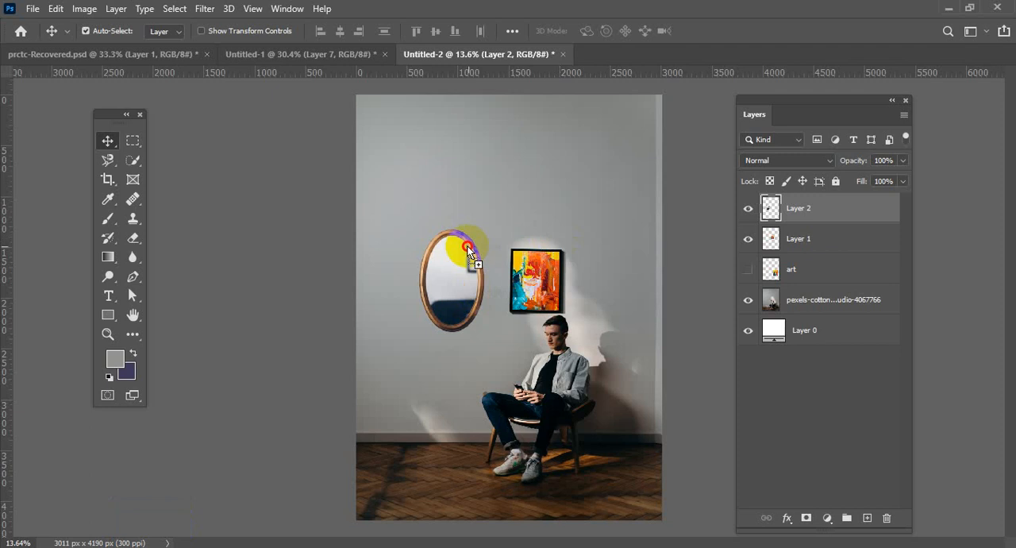
left_click_drag(471, 248, 467, 245)
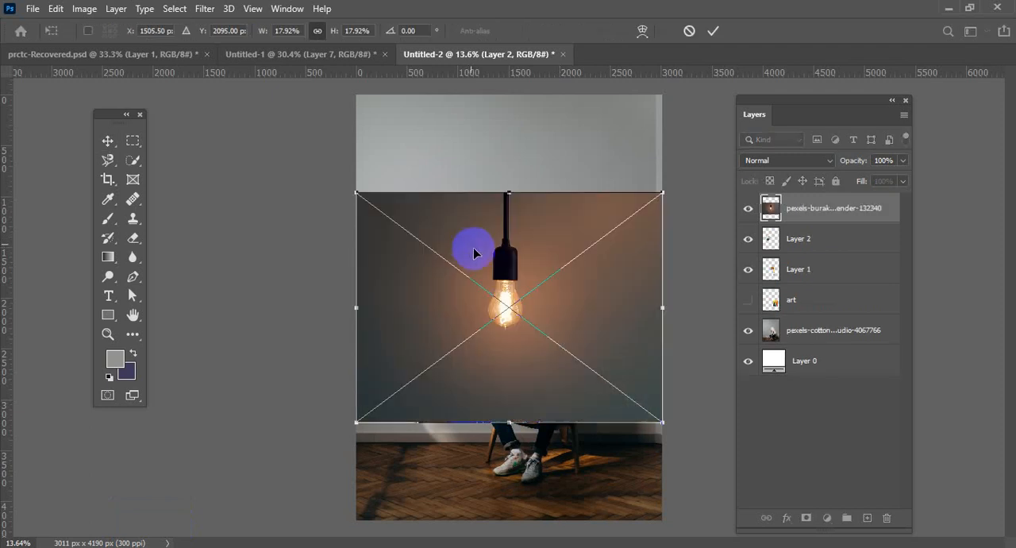
Scale the placed bulb photo to about 22.19%, reposition it over the room image, and commit the placement.
left_click_drag(663, 194, 715, 104)
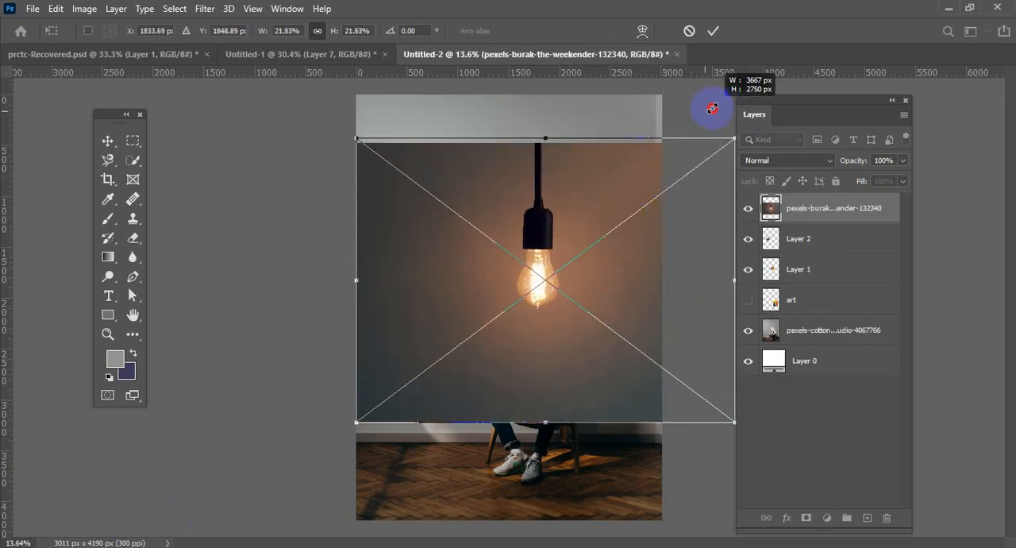
left_click_drag(583, 268, 563, 295)
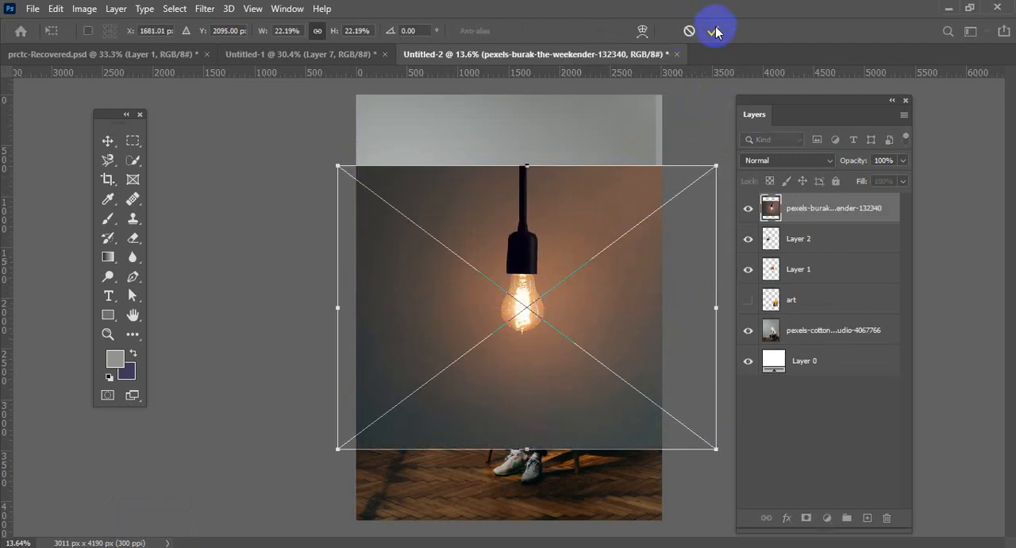
scroll(546, 299, "up", 1)
left_click(502, 238)
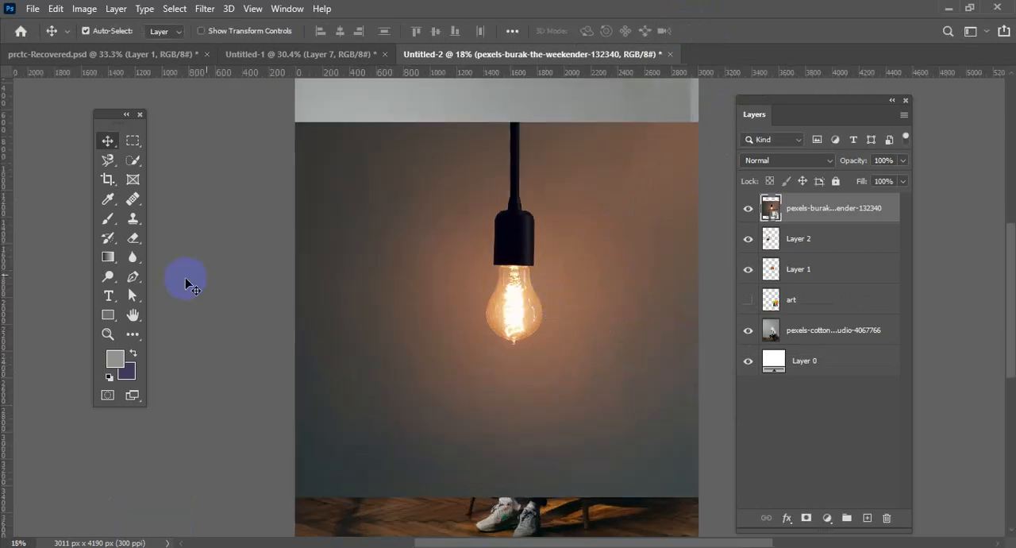
Select the hanging bulb with its socket and cord automatically using the Quick Selection tool's Select Subject command.
left_click(133, 277)
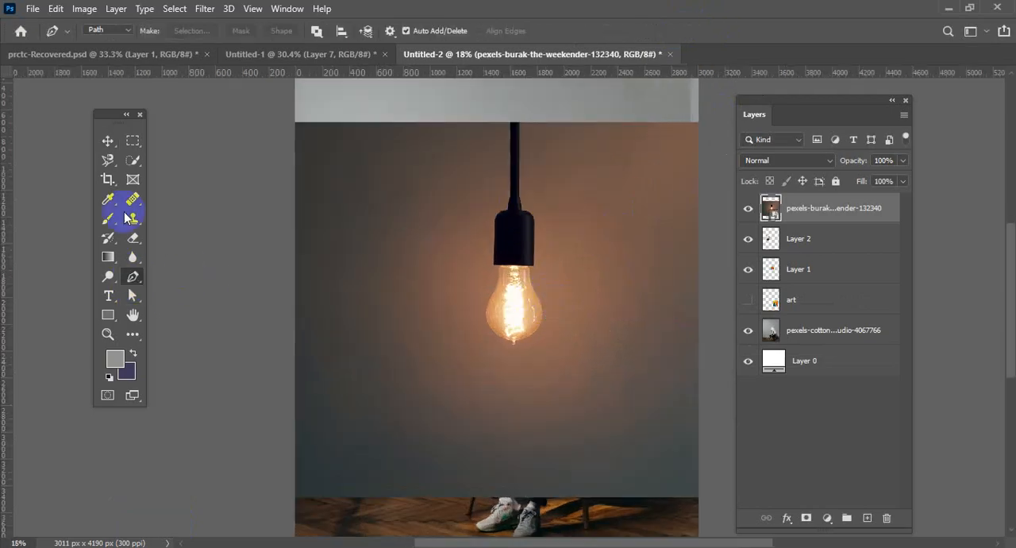
left_click(134, 163)
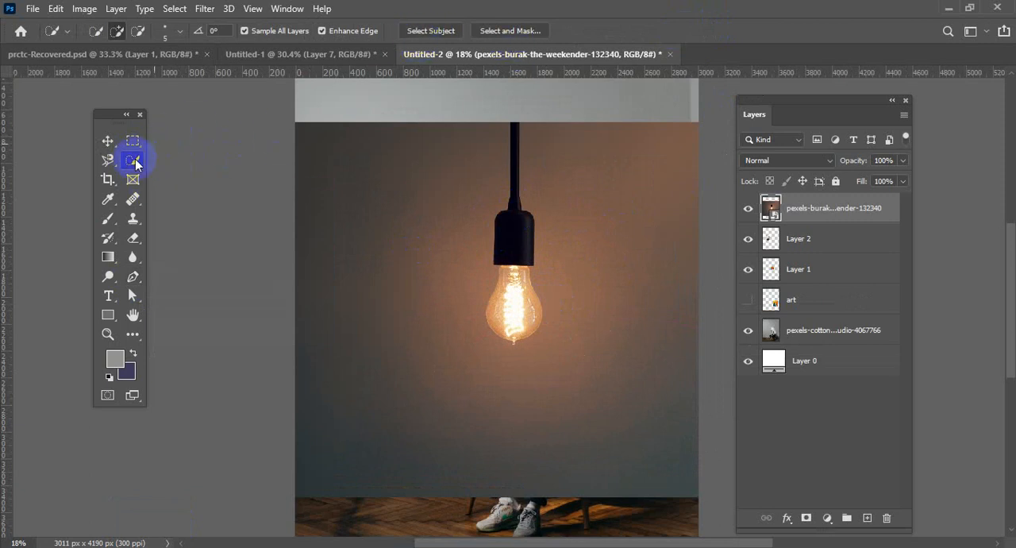
left_click_drag(136, 164, 191, 179)
left_click(134, 165)
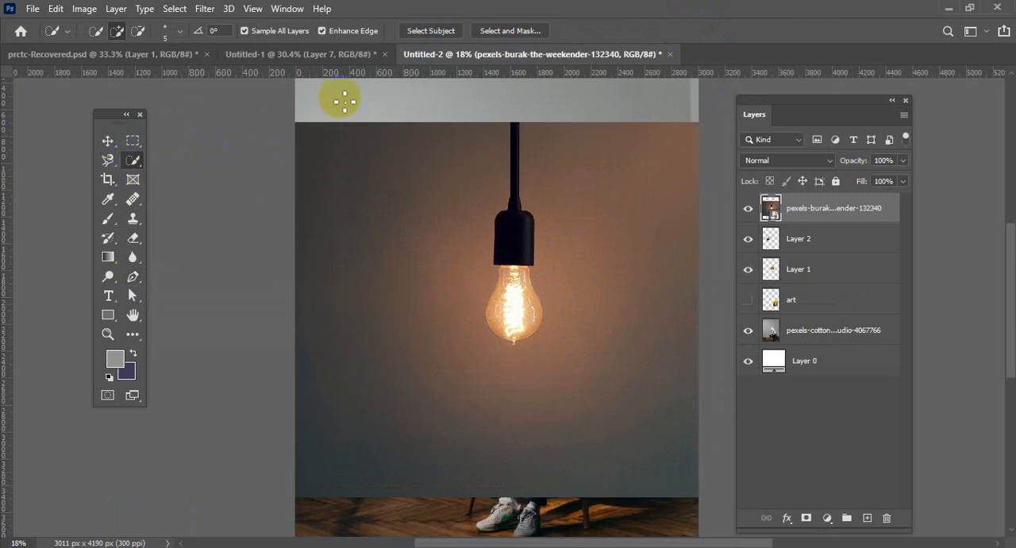
left_click(426, 32)
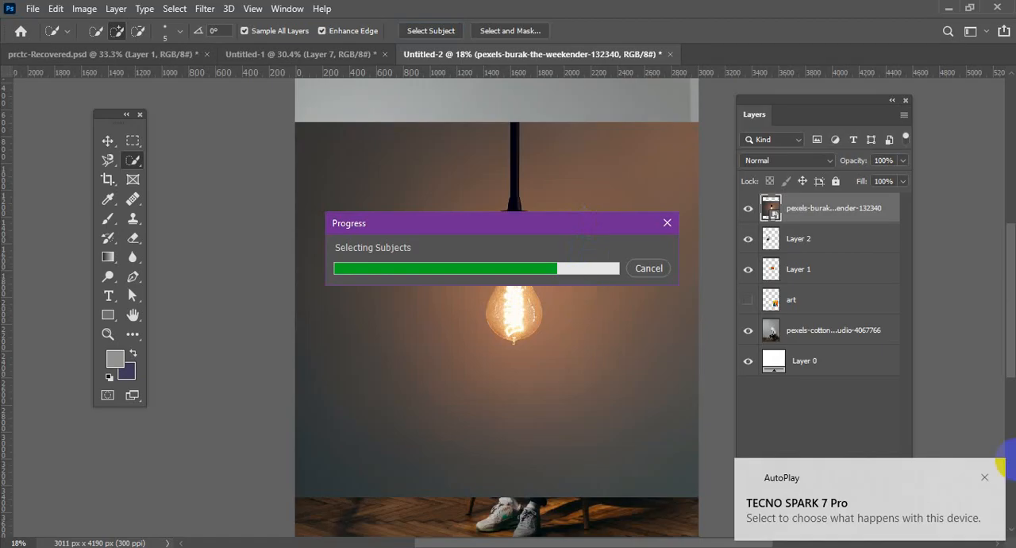
left_click(984, 479)
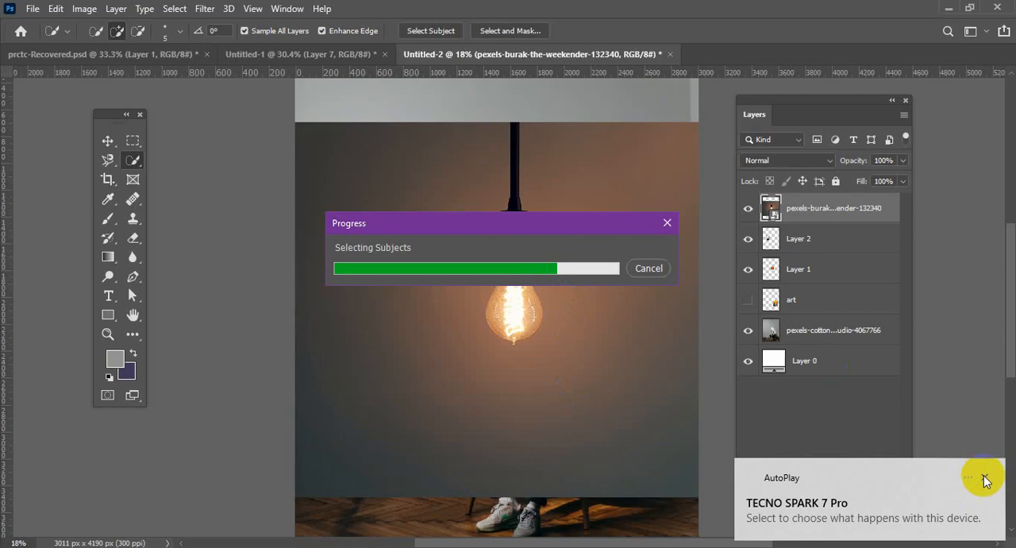
left_click(985, 480)
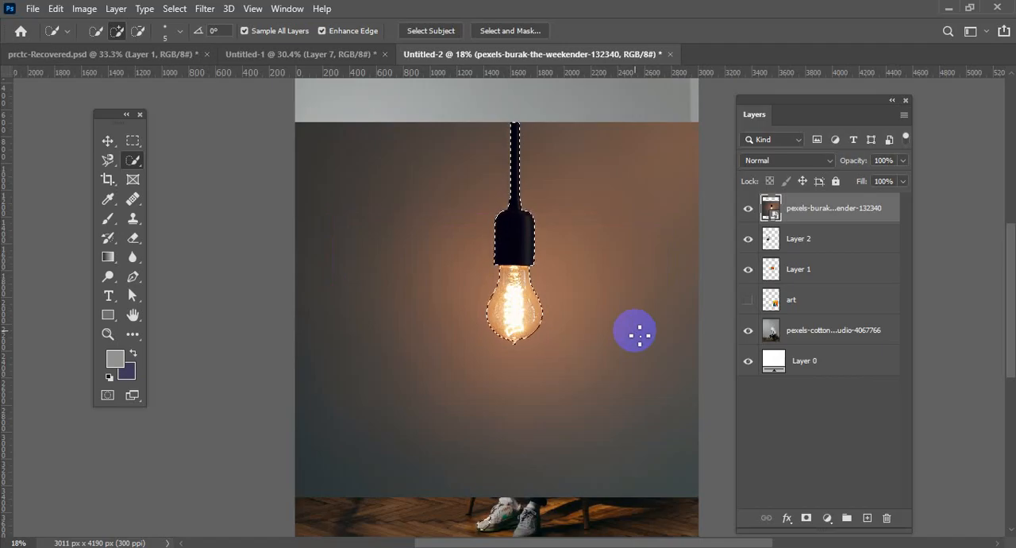
Copy the selected bulb to a new layer and hide the original bulb photo layer.
scroll(593, 321, "up", 1)
scroll(592, 321, "up", 2)
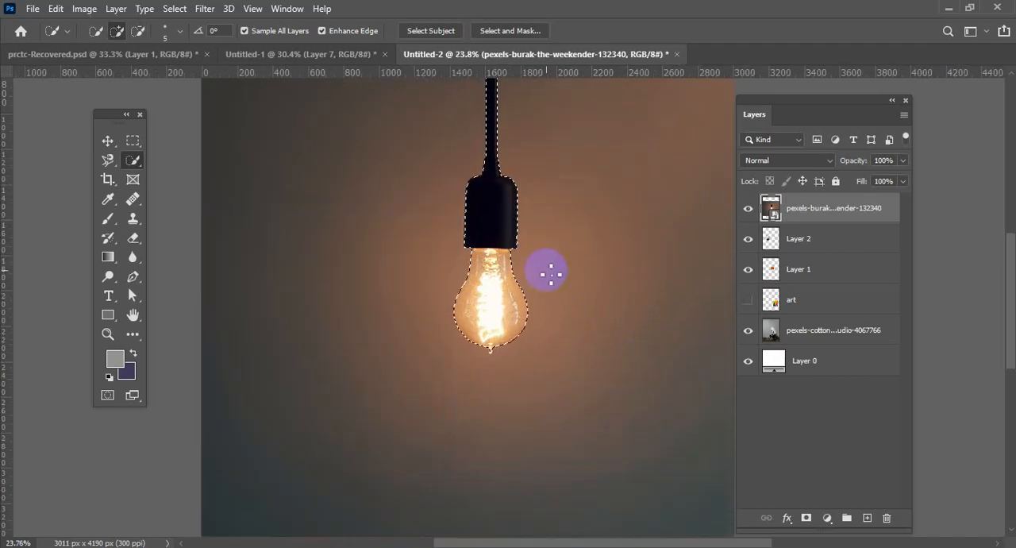
scroll(549, 272, "up", 3)
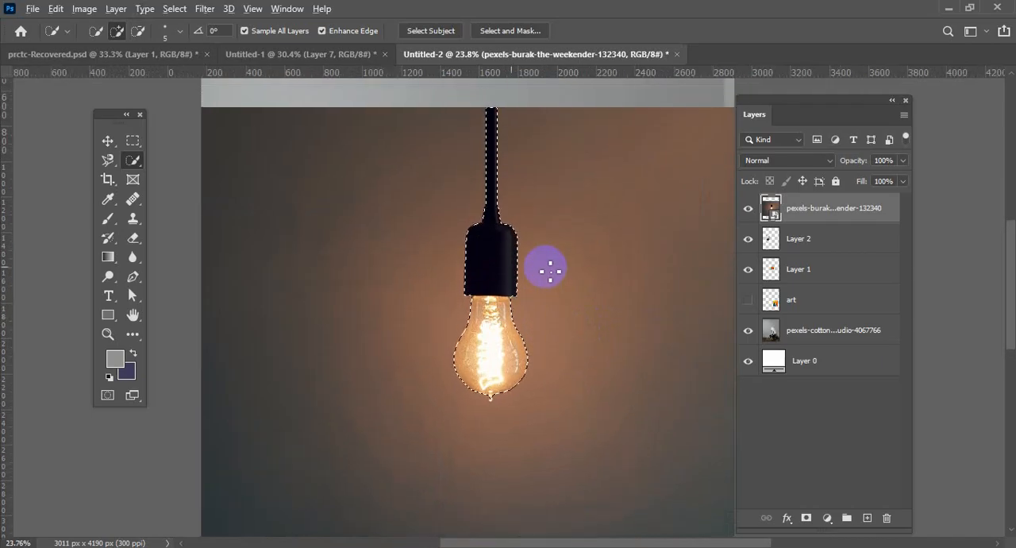
scroll(548, 270, "up", 2)
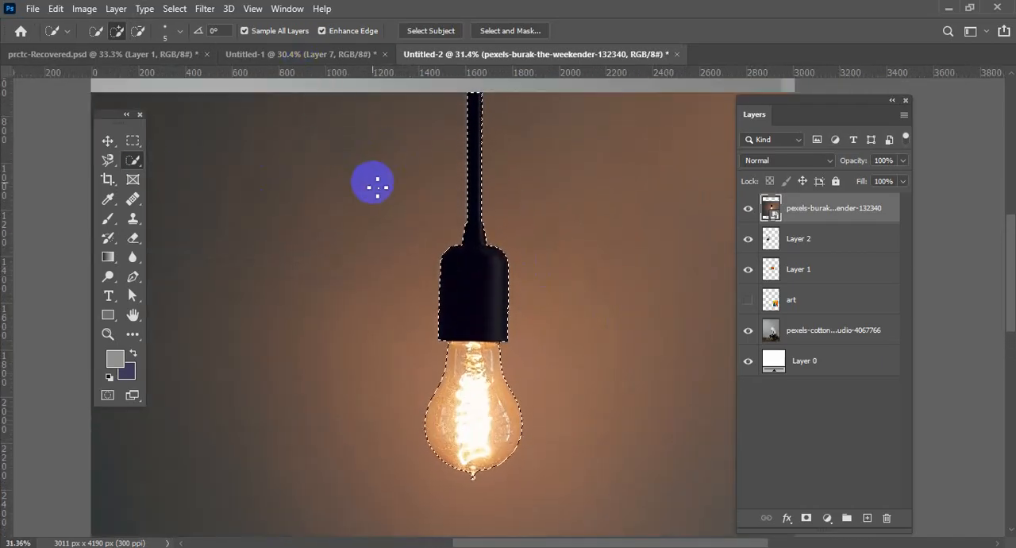
key("ctrl+j")
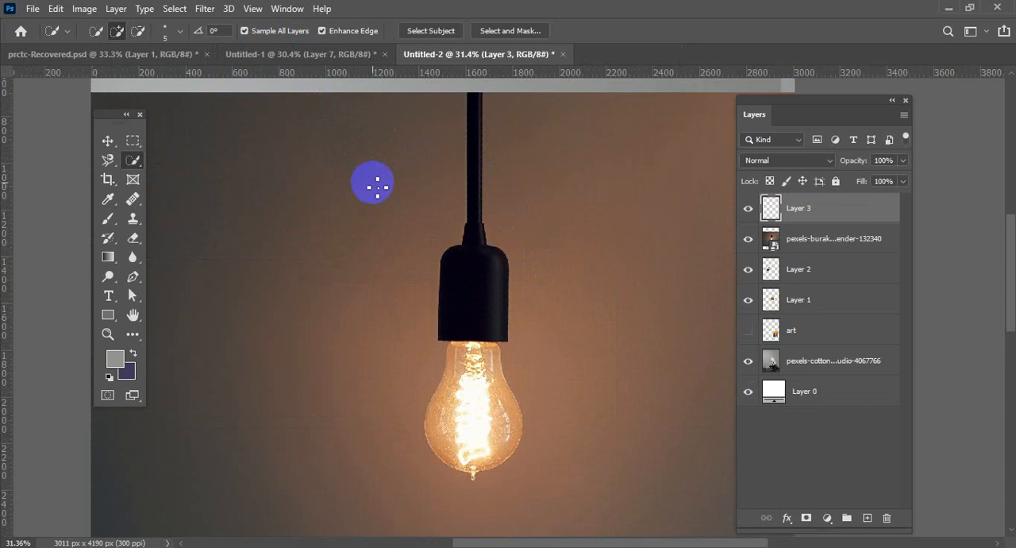
left_click(748, 238)
Move the bulb cutout to the wall above the mirror and duplicate it twice, spacing the copies across the wall.
scroll(592, 314, "down", 3)
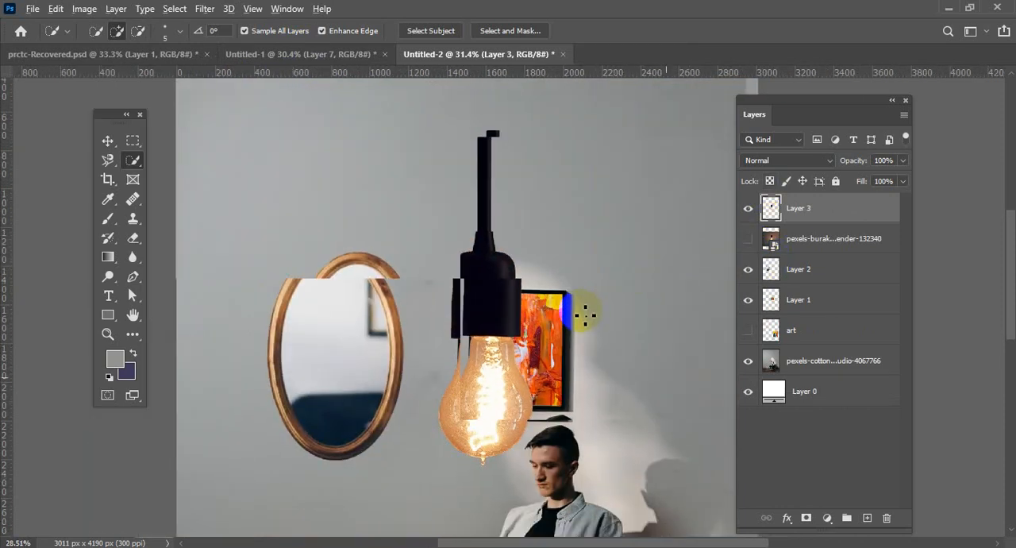
left_click(107, 140)
left_click_drag(388, 288, 394, 310)
scroll(389, 304, "down", 1)
left_click_drag(490, 295, 436, 221)
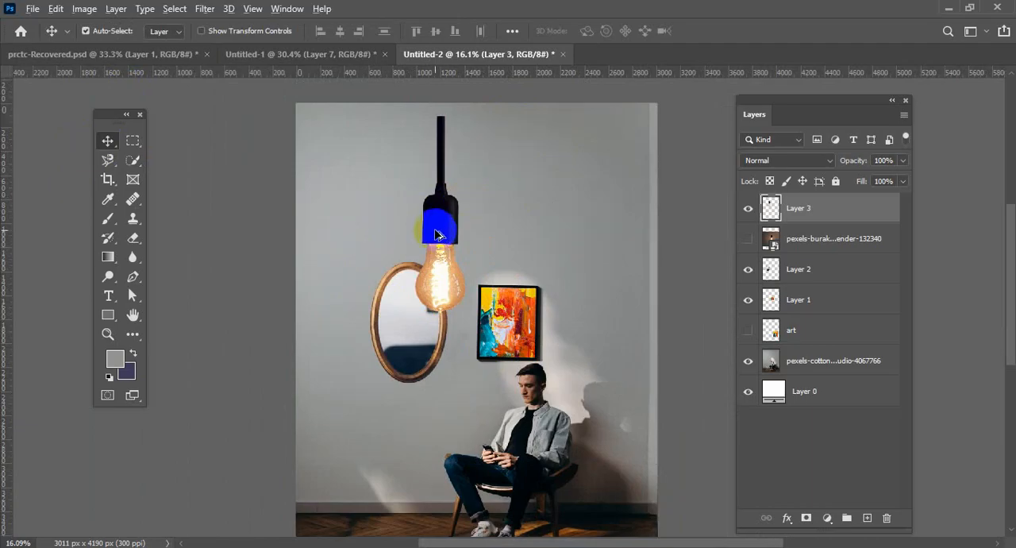
left_click_drag(438, 234, 611, 215, "alt")
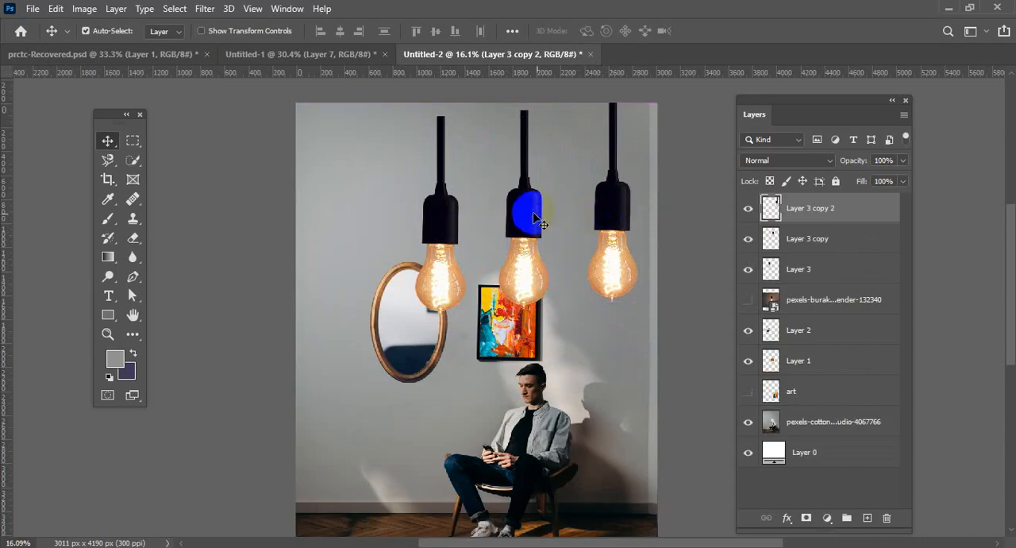
Move the middle bulb toward the rightmost one, scale it to about 66.78%, and hang it from the photo's top edge.
left_click_drag(537, 221, 561, 205)
key("ctrl+t")
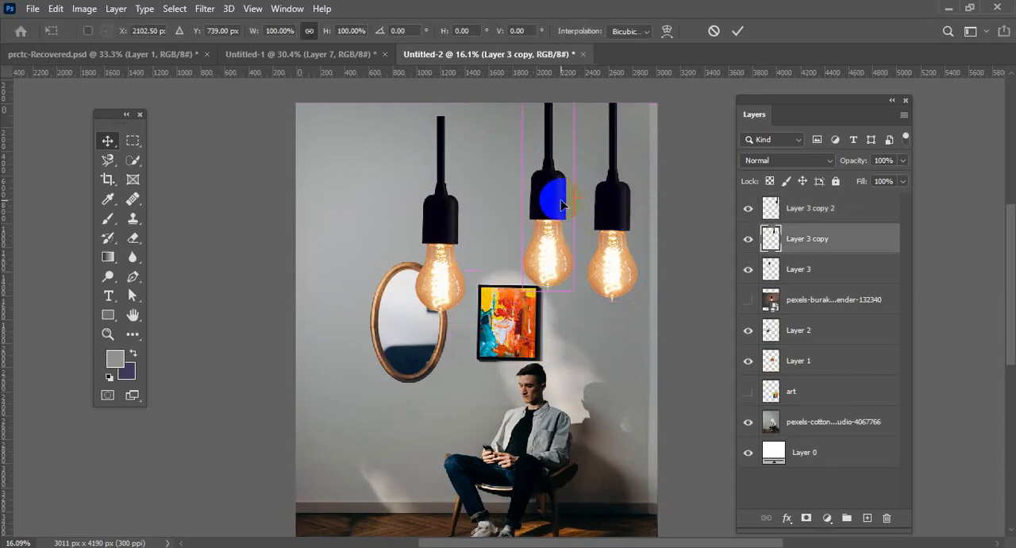
left_click_drag(575, 86, 565, 117)
mouse_move(560, 192)
left_mouse_down()
mouse_move(554, 181)
mouse_move(563, 195)
left_mouse_up()
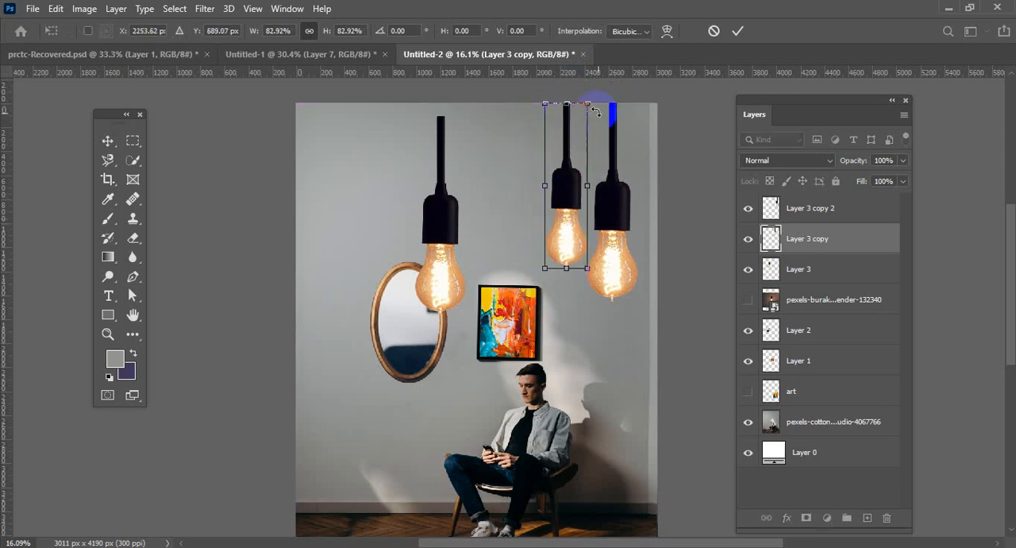
left_click_drag(588, 103, 584, 138)
left_click_drag(568, 199, 576, 158)
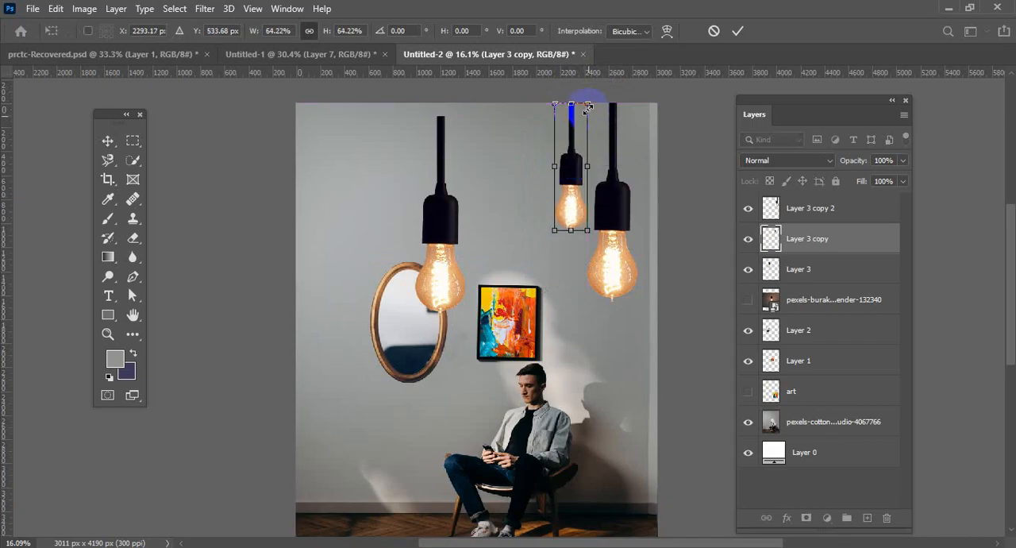
left_click_drag(587, 103, 594, 103)
mouse_move(567, 154)
left_mouse_down()
mouse_move(572, 163)
mouse_move(586, 158)
left_mouse_up()
left_click(737, 31)
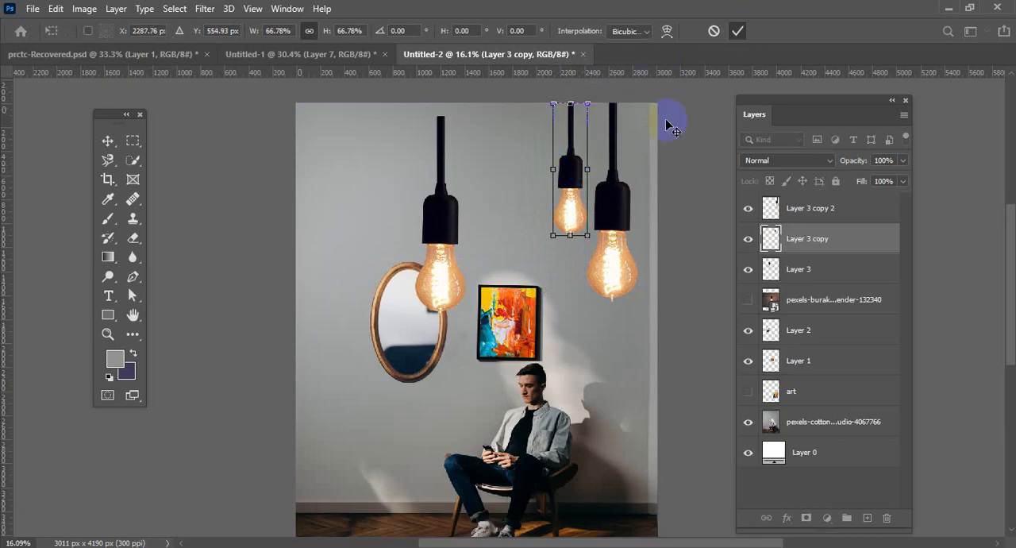
Scale the leftmost bulb to about 44.93%, hang it from the photo's top edge, and shift both smaller bulbs slightly left.
left_click_drag(474, 202, 505, 191)
key("ctrl+t")
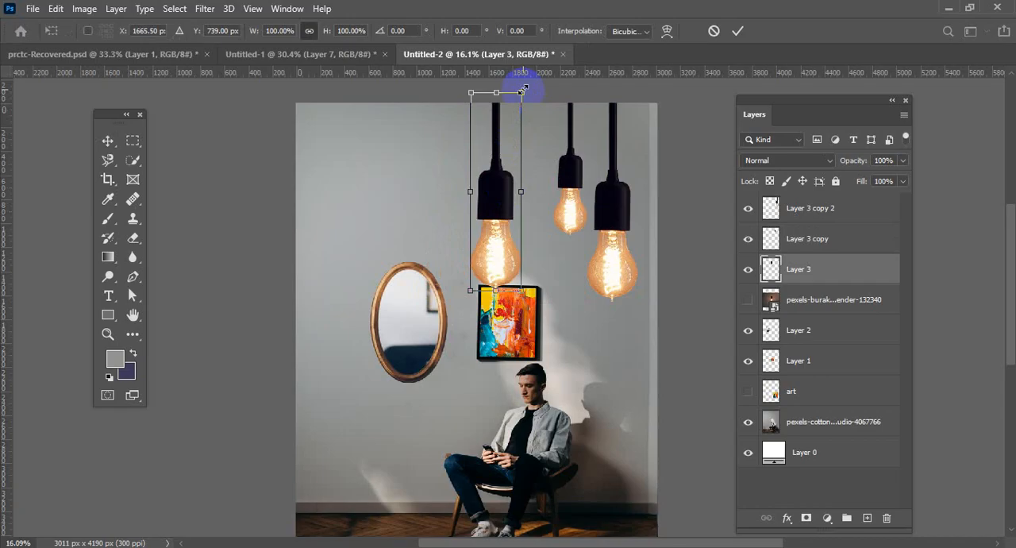
left_click_drag(522, 93, 475, 202)
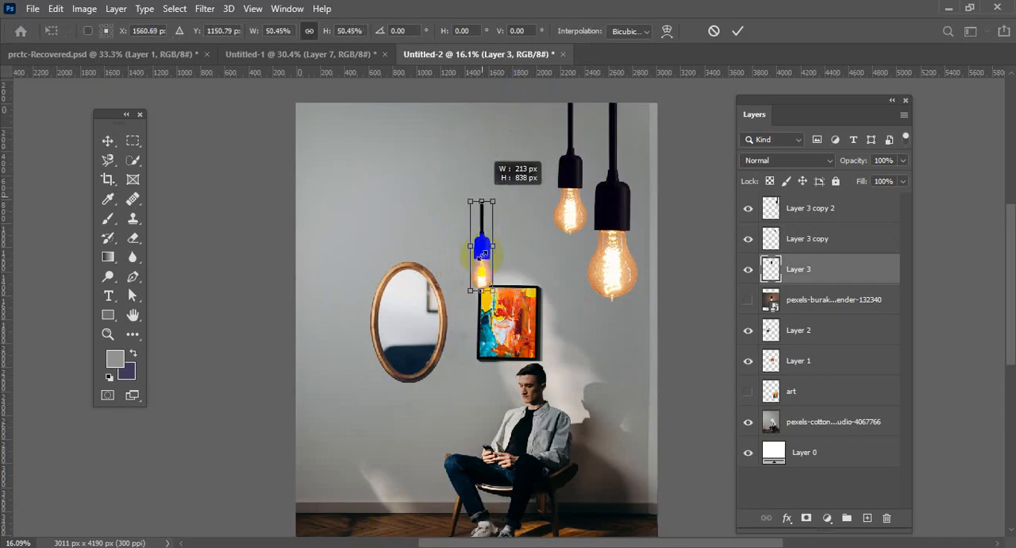
left_click_drag(485, 249, 536, 151)
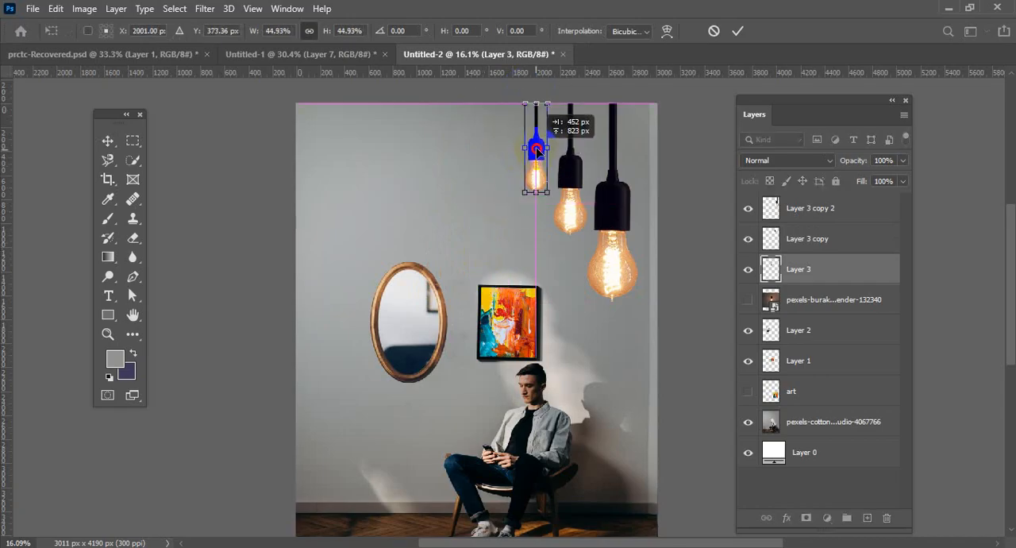
left_click(737, 31)
left_click_drag(539, 153, 526, 152)
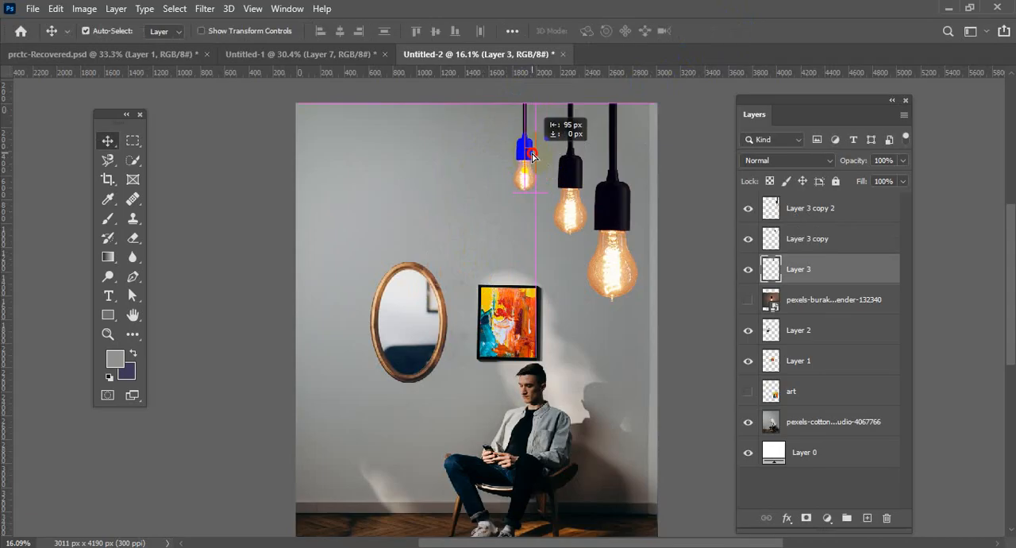
left_click_drag(584, 168, 613, 192)
Shrink the largest, rightmost bulb slightly and realign its cord with the photo's top edge.
left_click(610, 191)
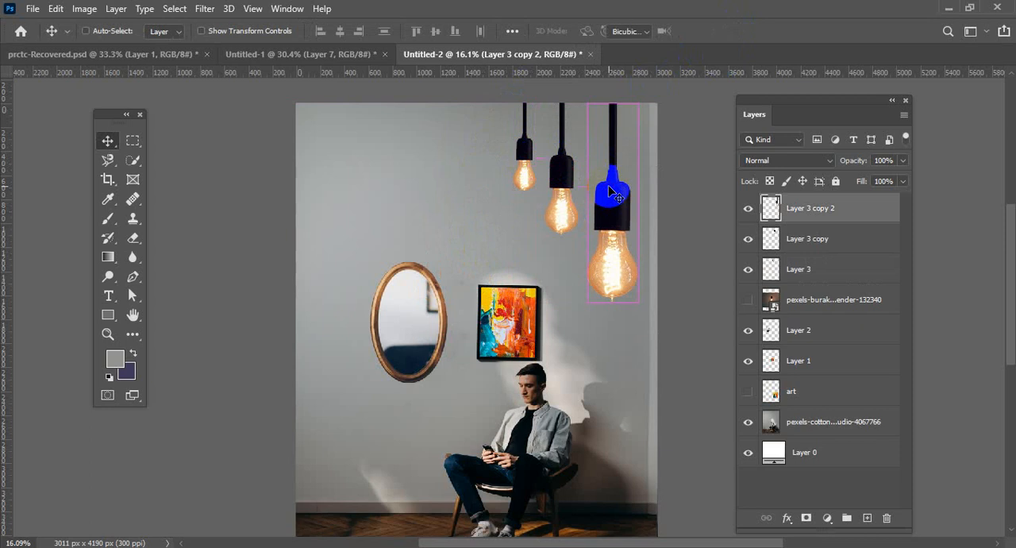
key("ctrl+t")
left_click_drag(637, 105, 623, 114)
left_click_drag(610, 205, 606, 178)
left_click(737, 35)
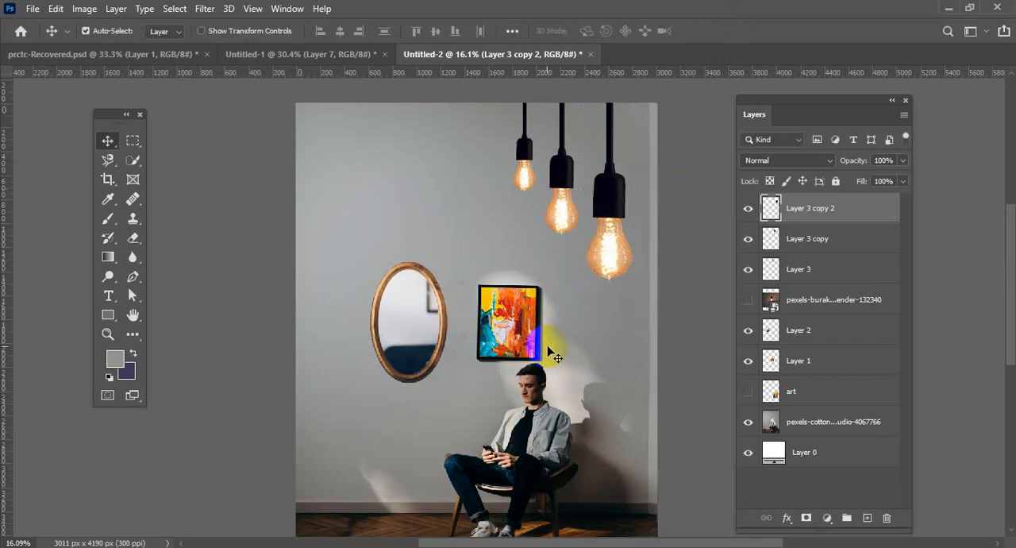
scroll(545, 346, "down", 1)
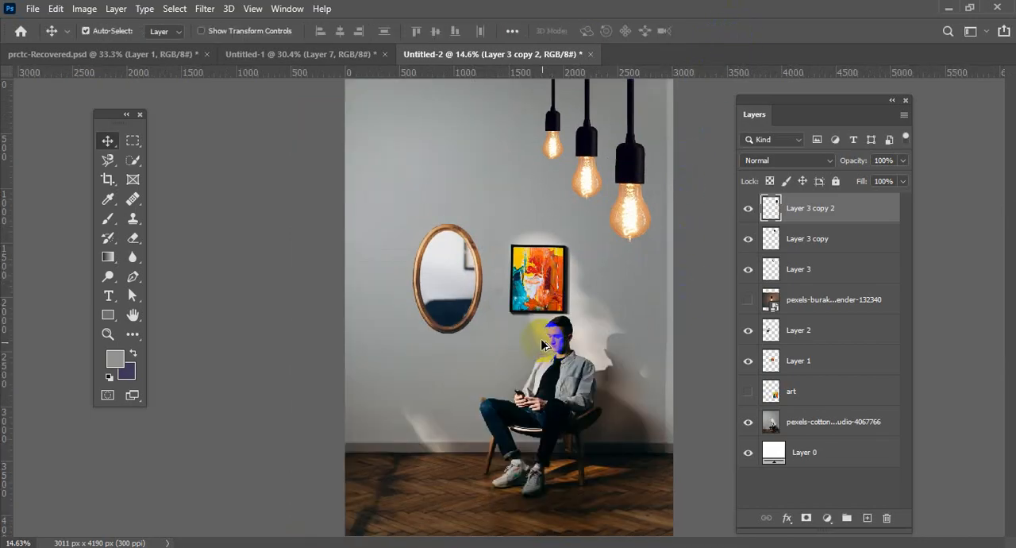
scroll(542, 340, "up", 2)
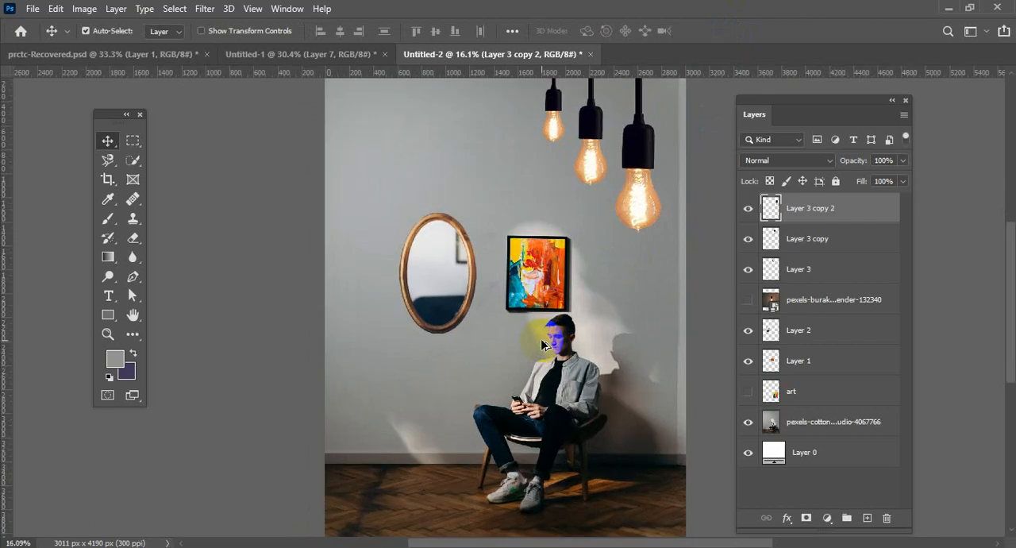
scroll(542, 340, "down", 2)
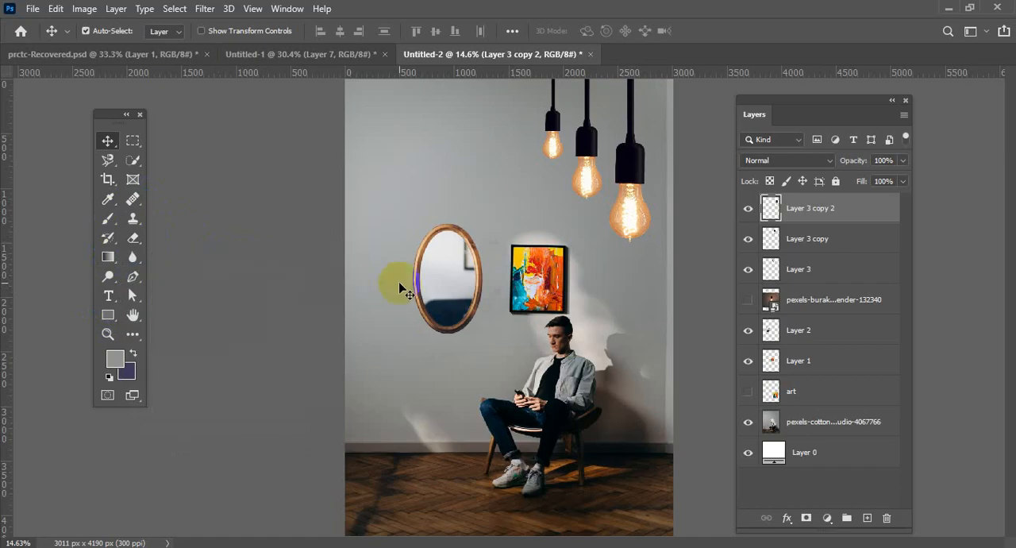
scroll(401, 290, "down", 1)
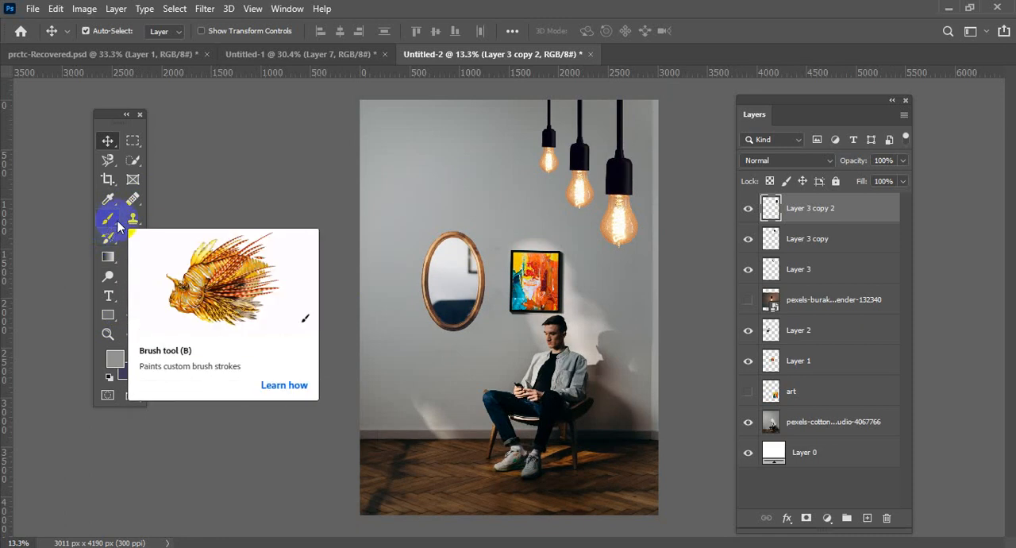
scroll(392, 319, "down", 2)
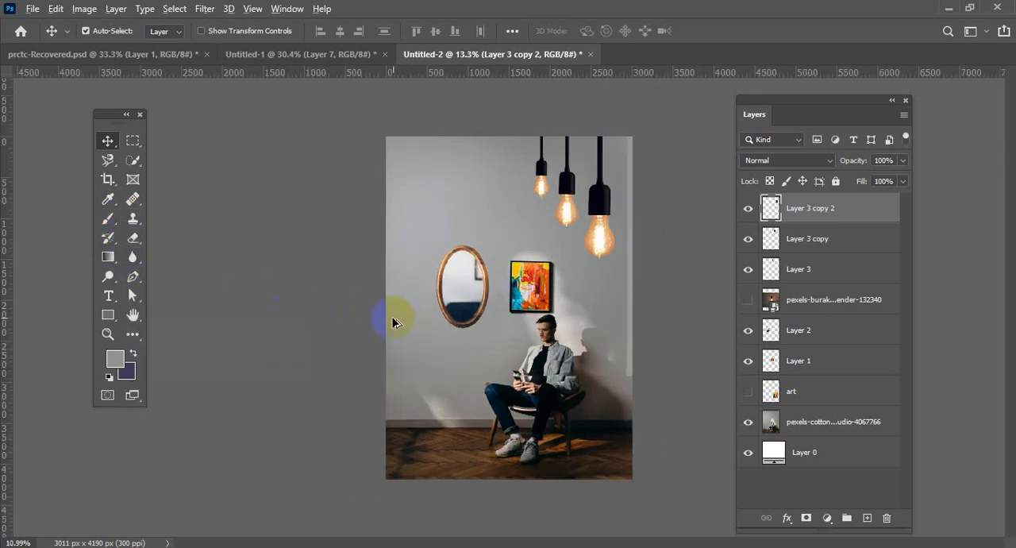
scroll(388, 320, "up", 3)
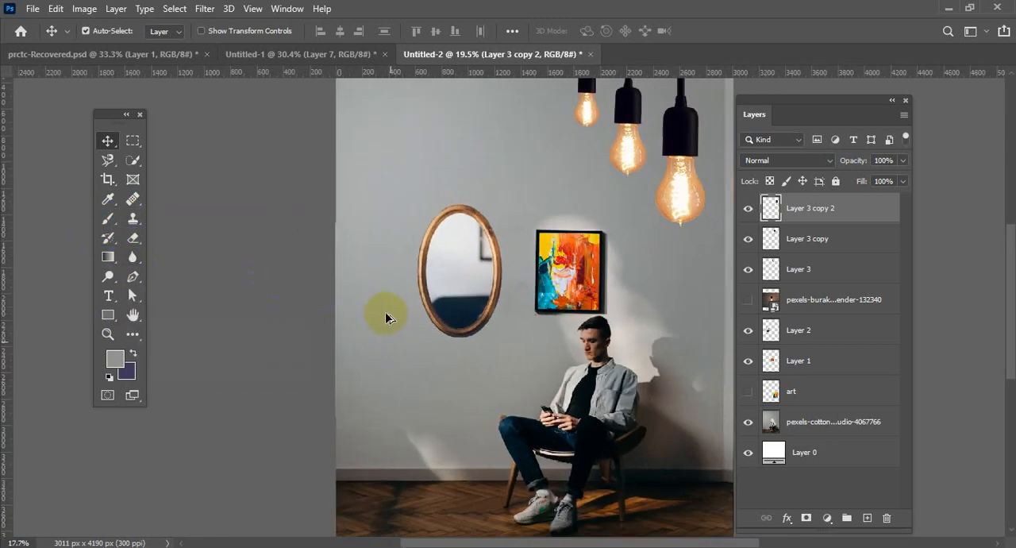
scroll(386, 318, "down", 1)
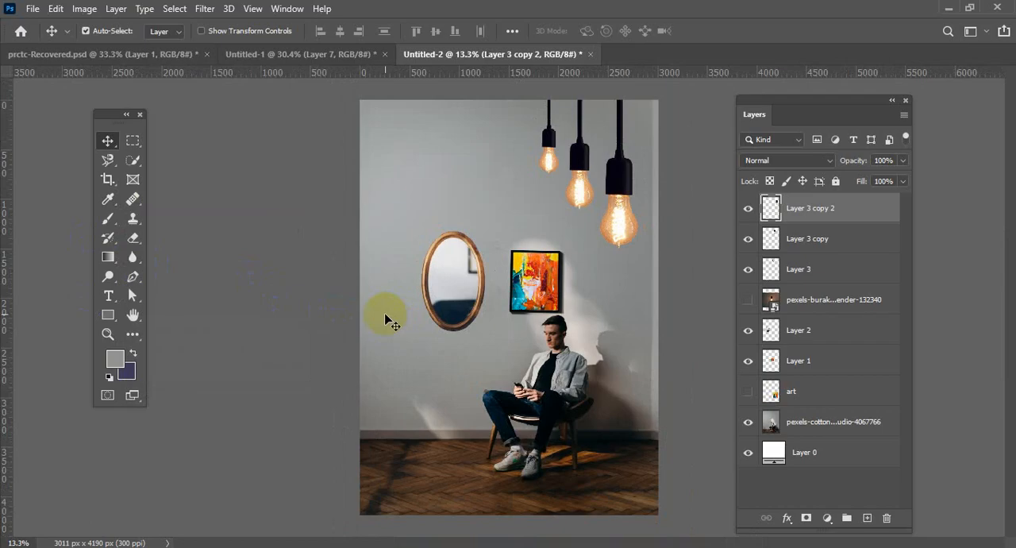